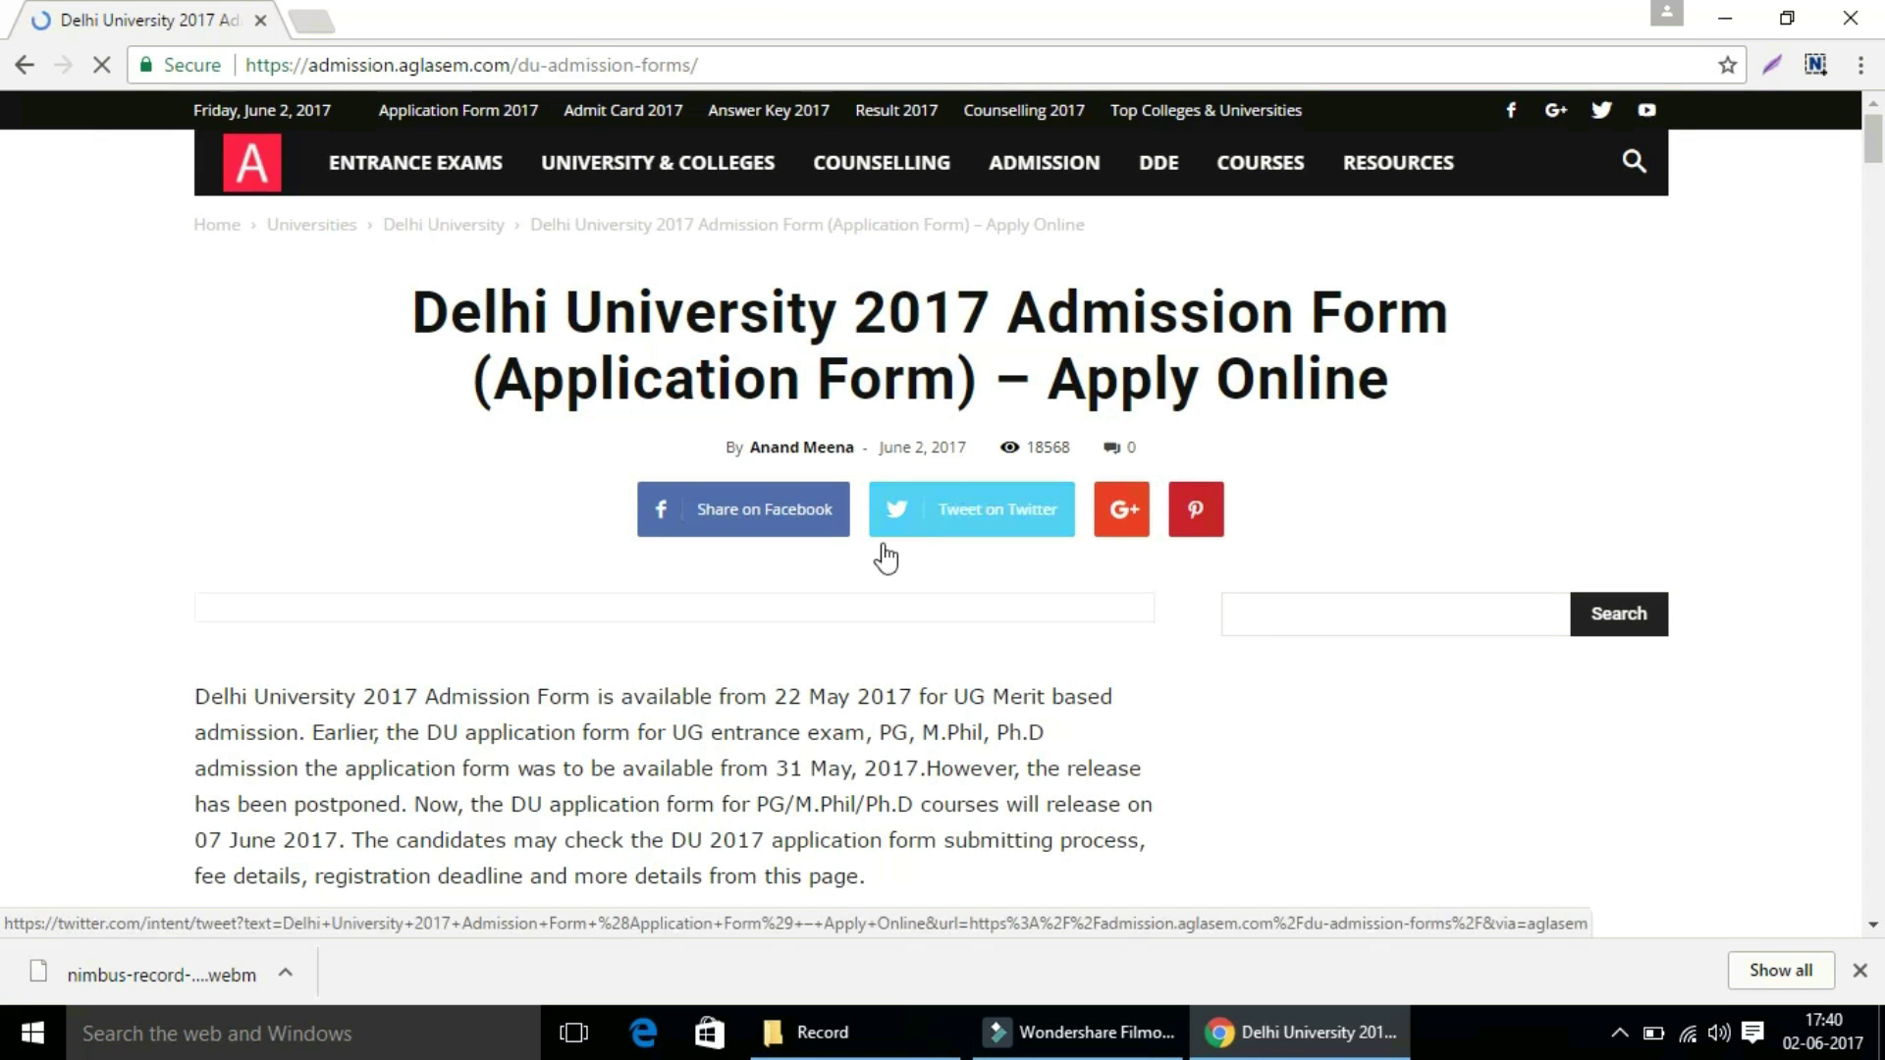
Scroll down the AglaSem DU admission article to reach the Apply Online link.
{"action": "scroll", "coordinate": [546, 596], "scroll_direction": "down", "scroll_amount": 8}
{"action": "scroll", "coordinate": [510, 598], "scroll_direction": "down", "scroll_amount": 17}
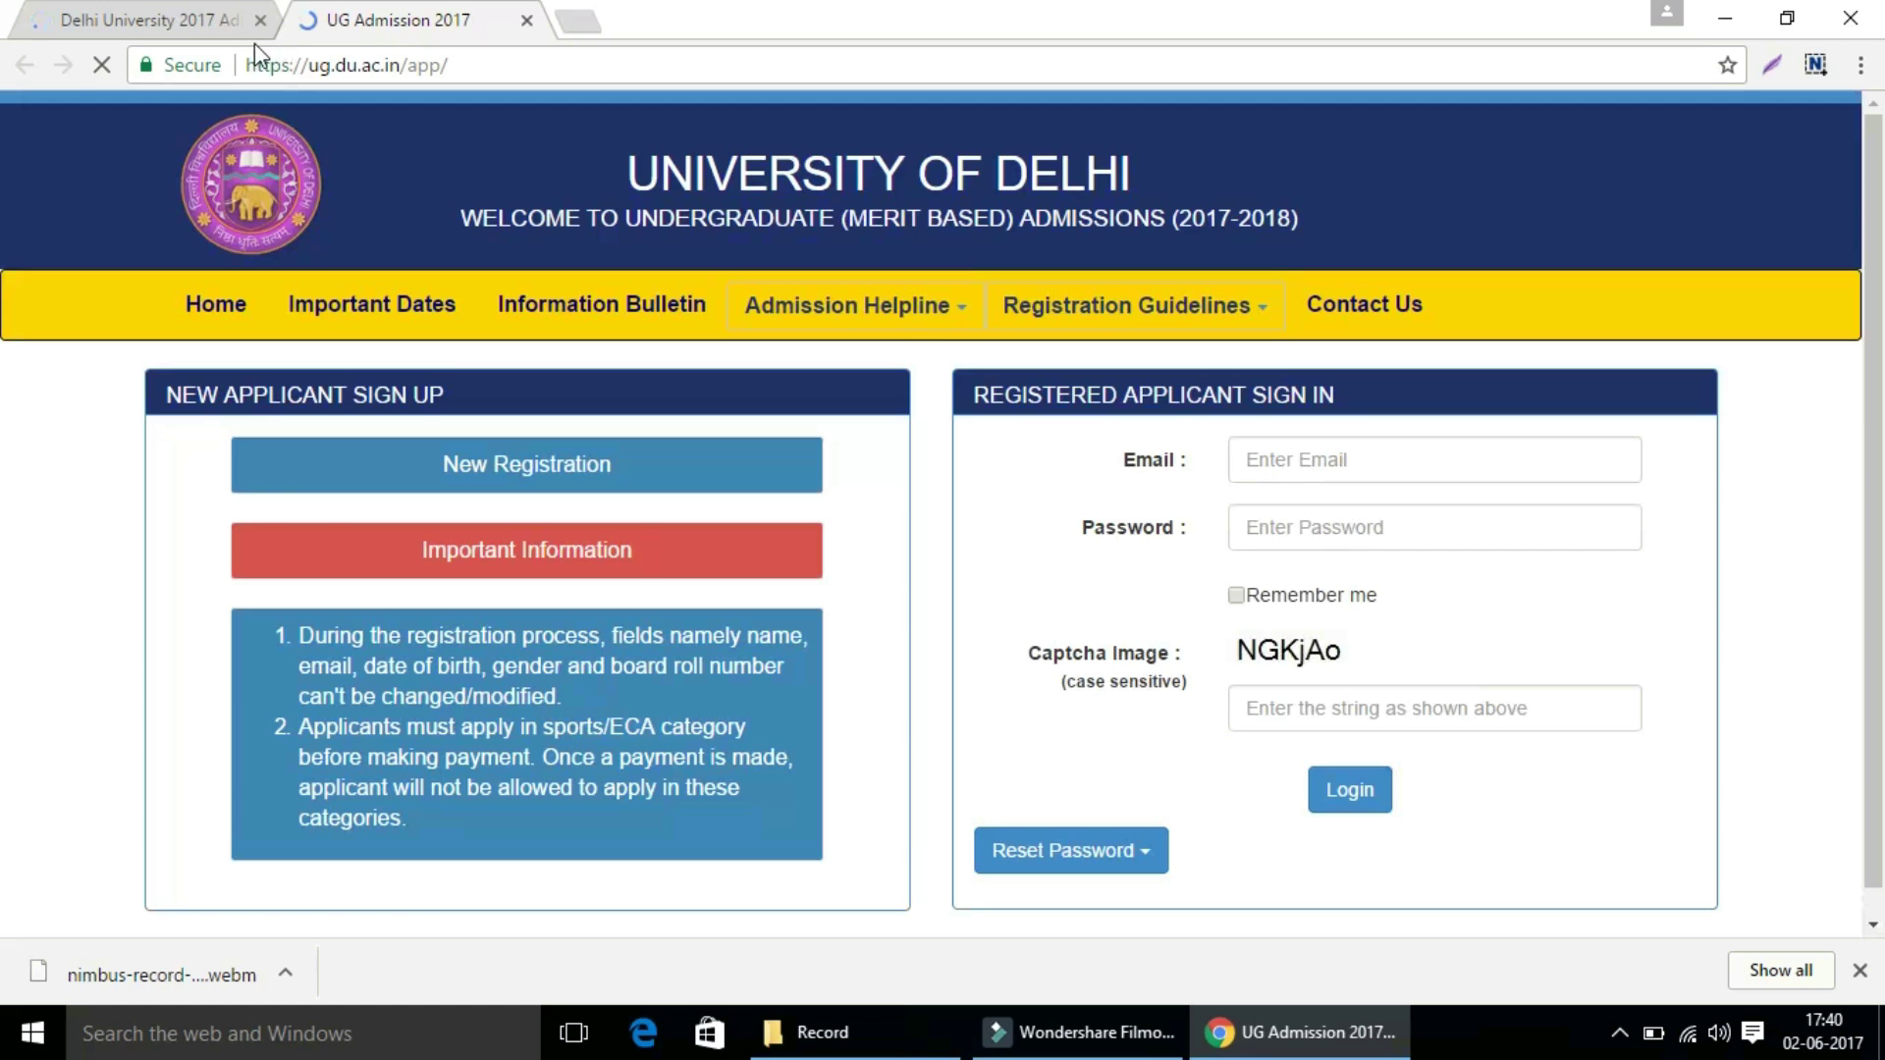
Log in with the applicant's email, password and the captcha, with Remember me ticked.
{"action": "left_click", "coordinate": [1316, 464]}
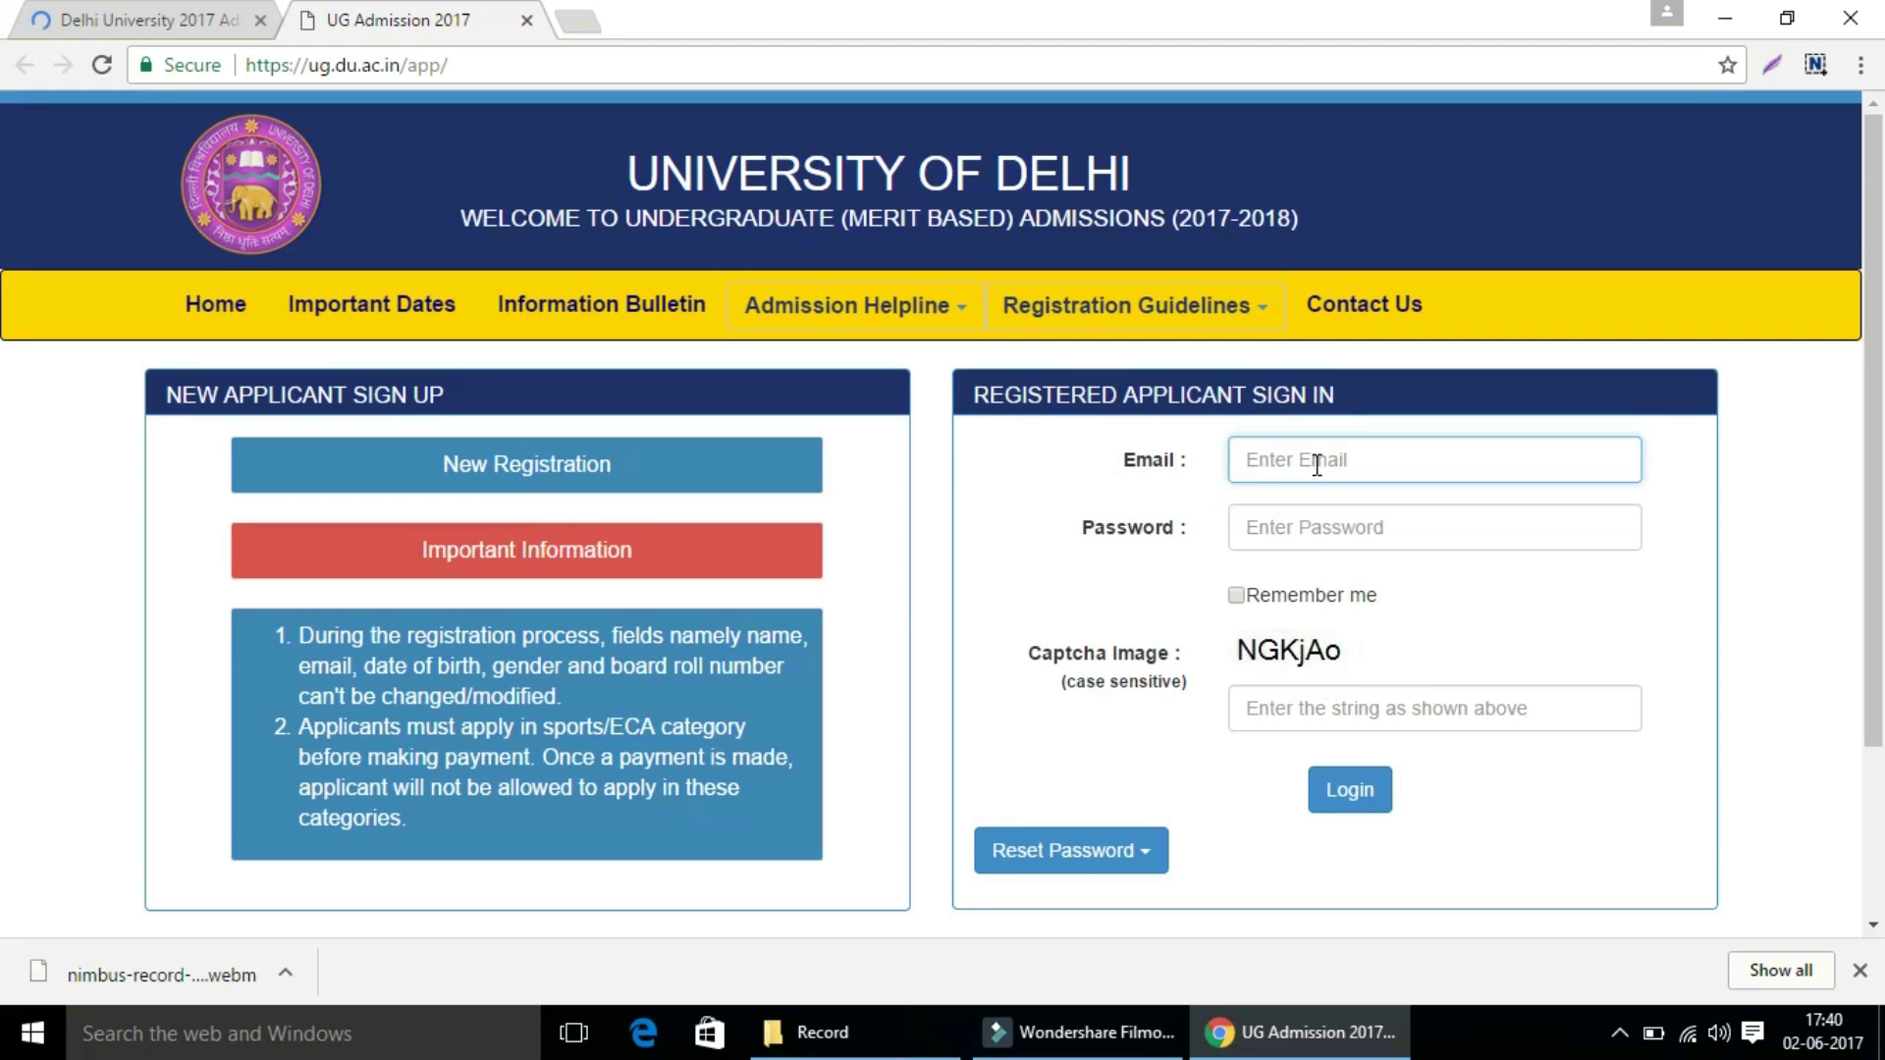
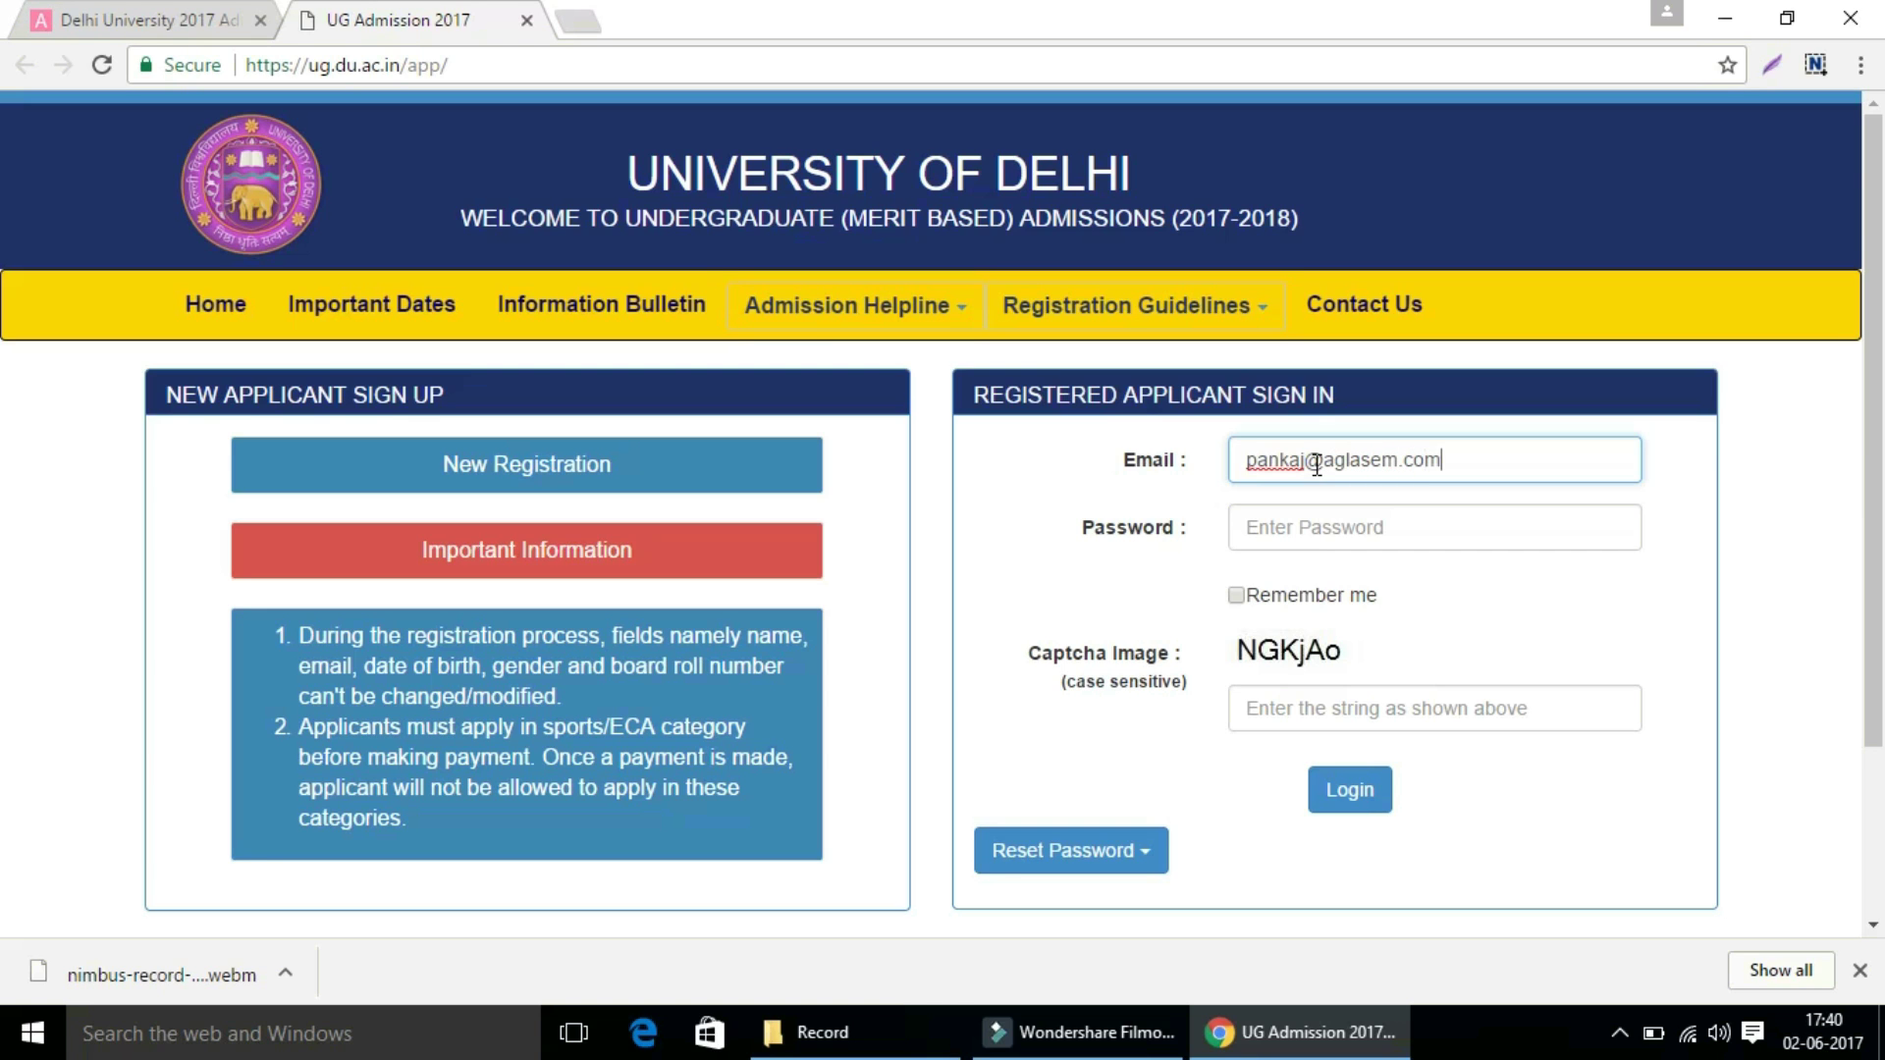
{"action": "key", "text": "Tab"}
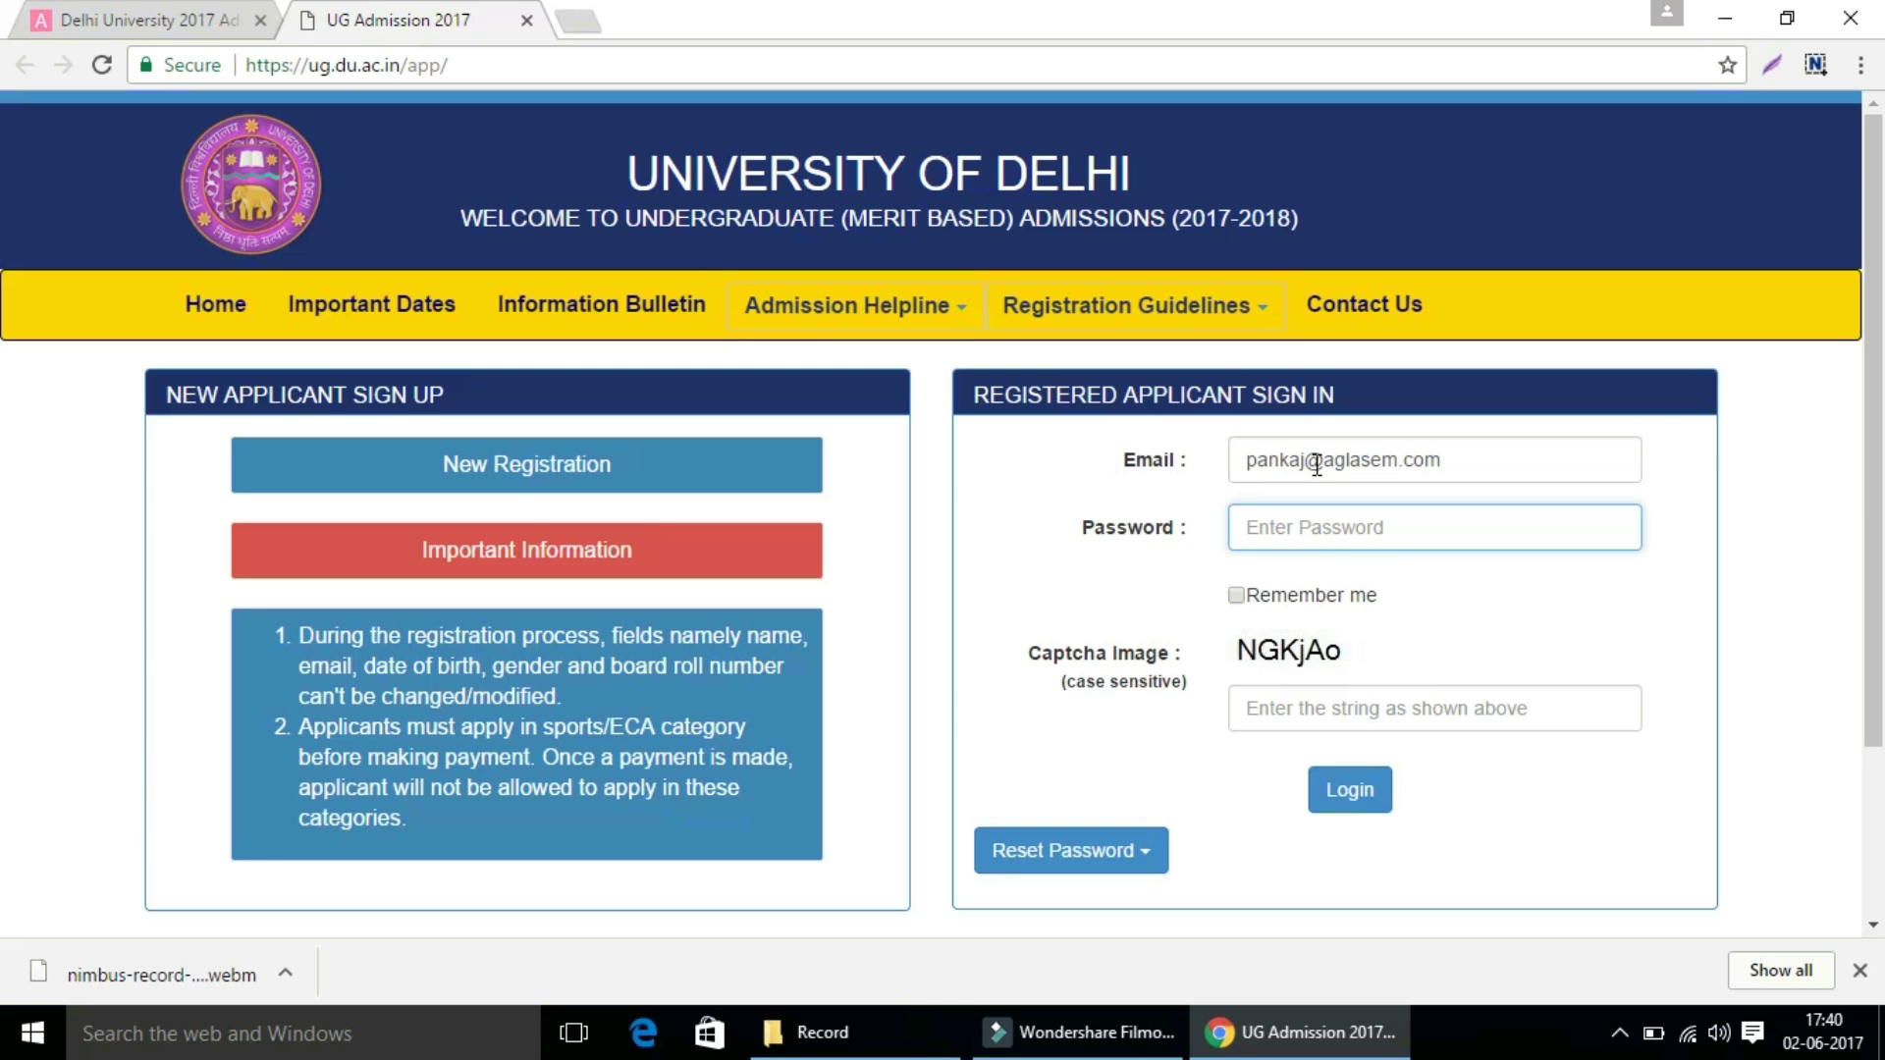
{"action": "type", "text": "p"}
{"action": "left_click", "coordinate": [1235, 596]}
{"action": "left_click", "coordinate": [1275, 704]}
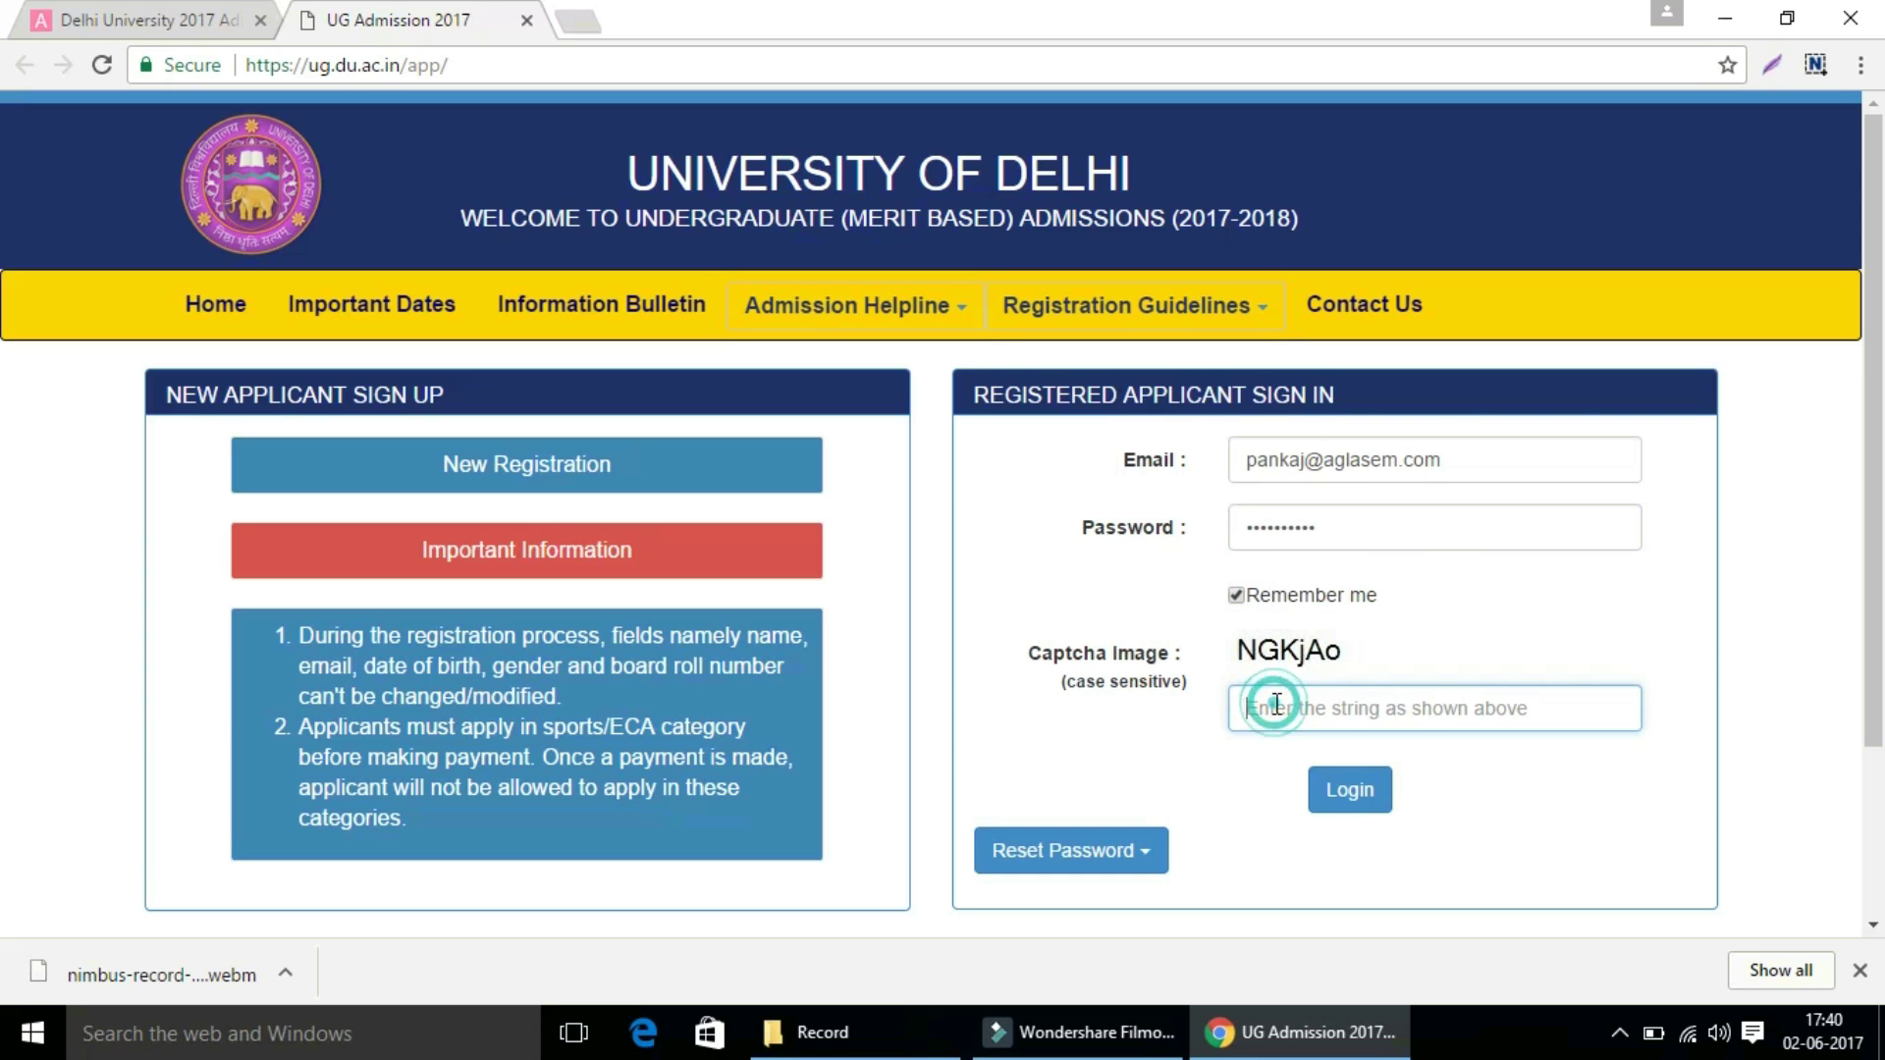
{"action": "type", "text": "NGK"}
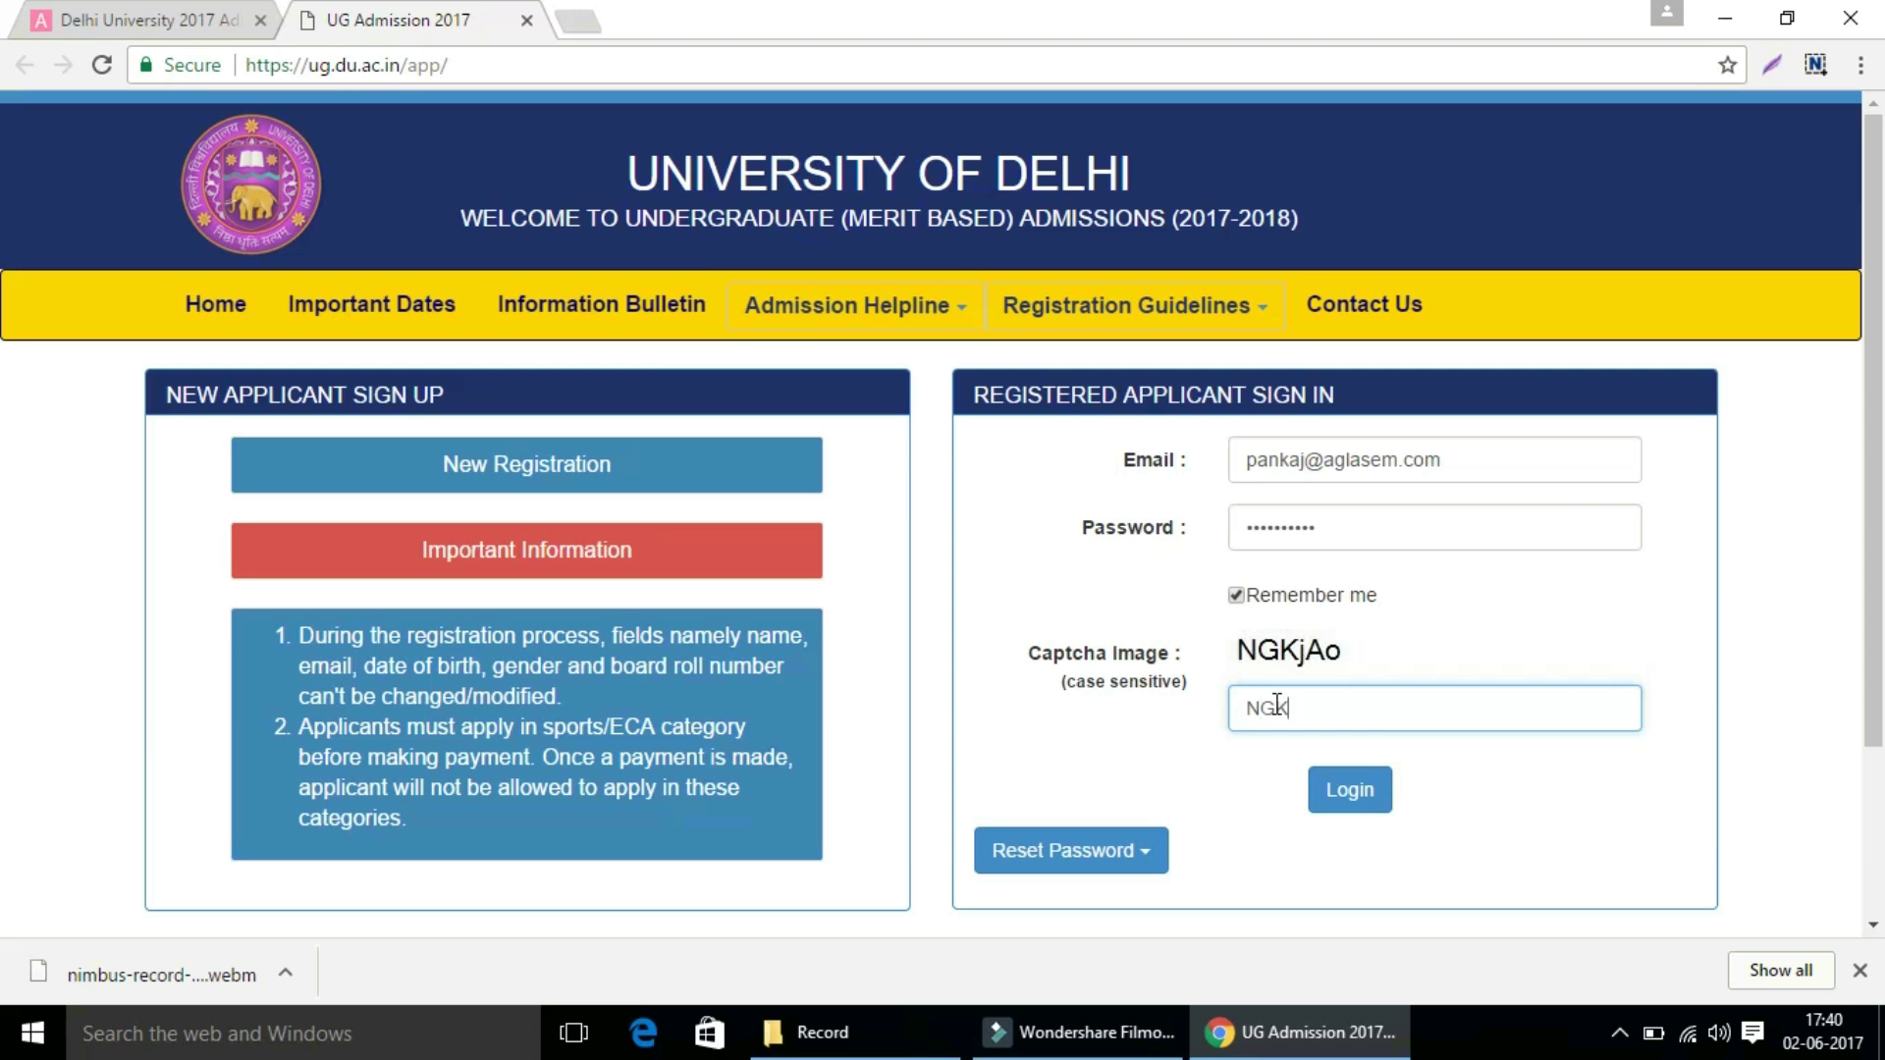
{"action": "type", "text": "jAo"}
{"action": "left_click", "coordinate": [1372, 797]}
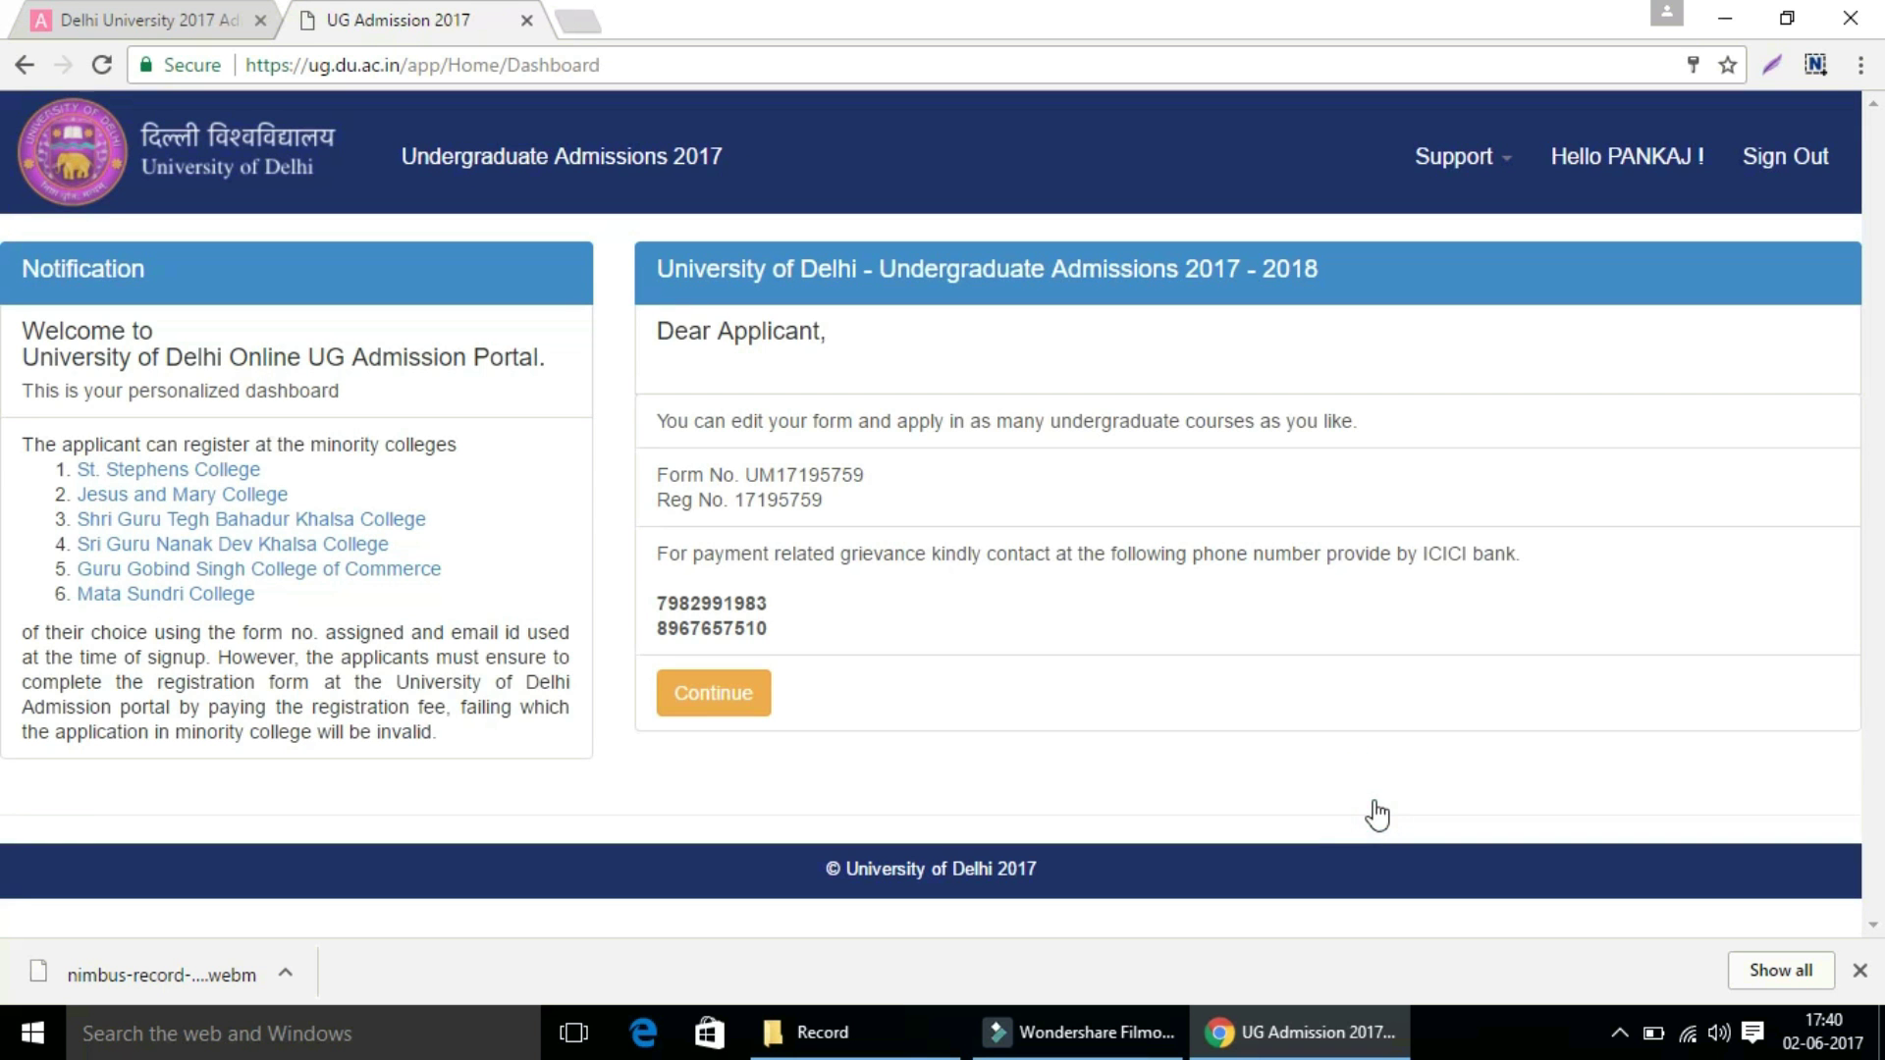
Open the application form, select Male, and set the birth day and month to 20 August.
{"action": "left_click", "coordinate": [714, 705]}
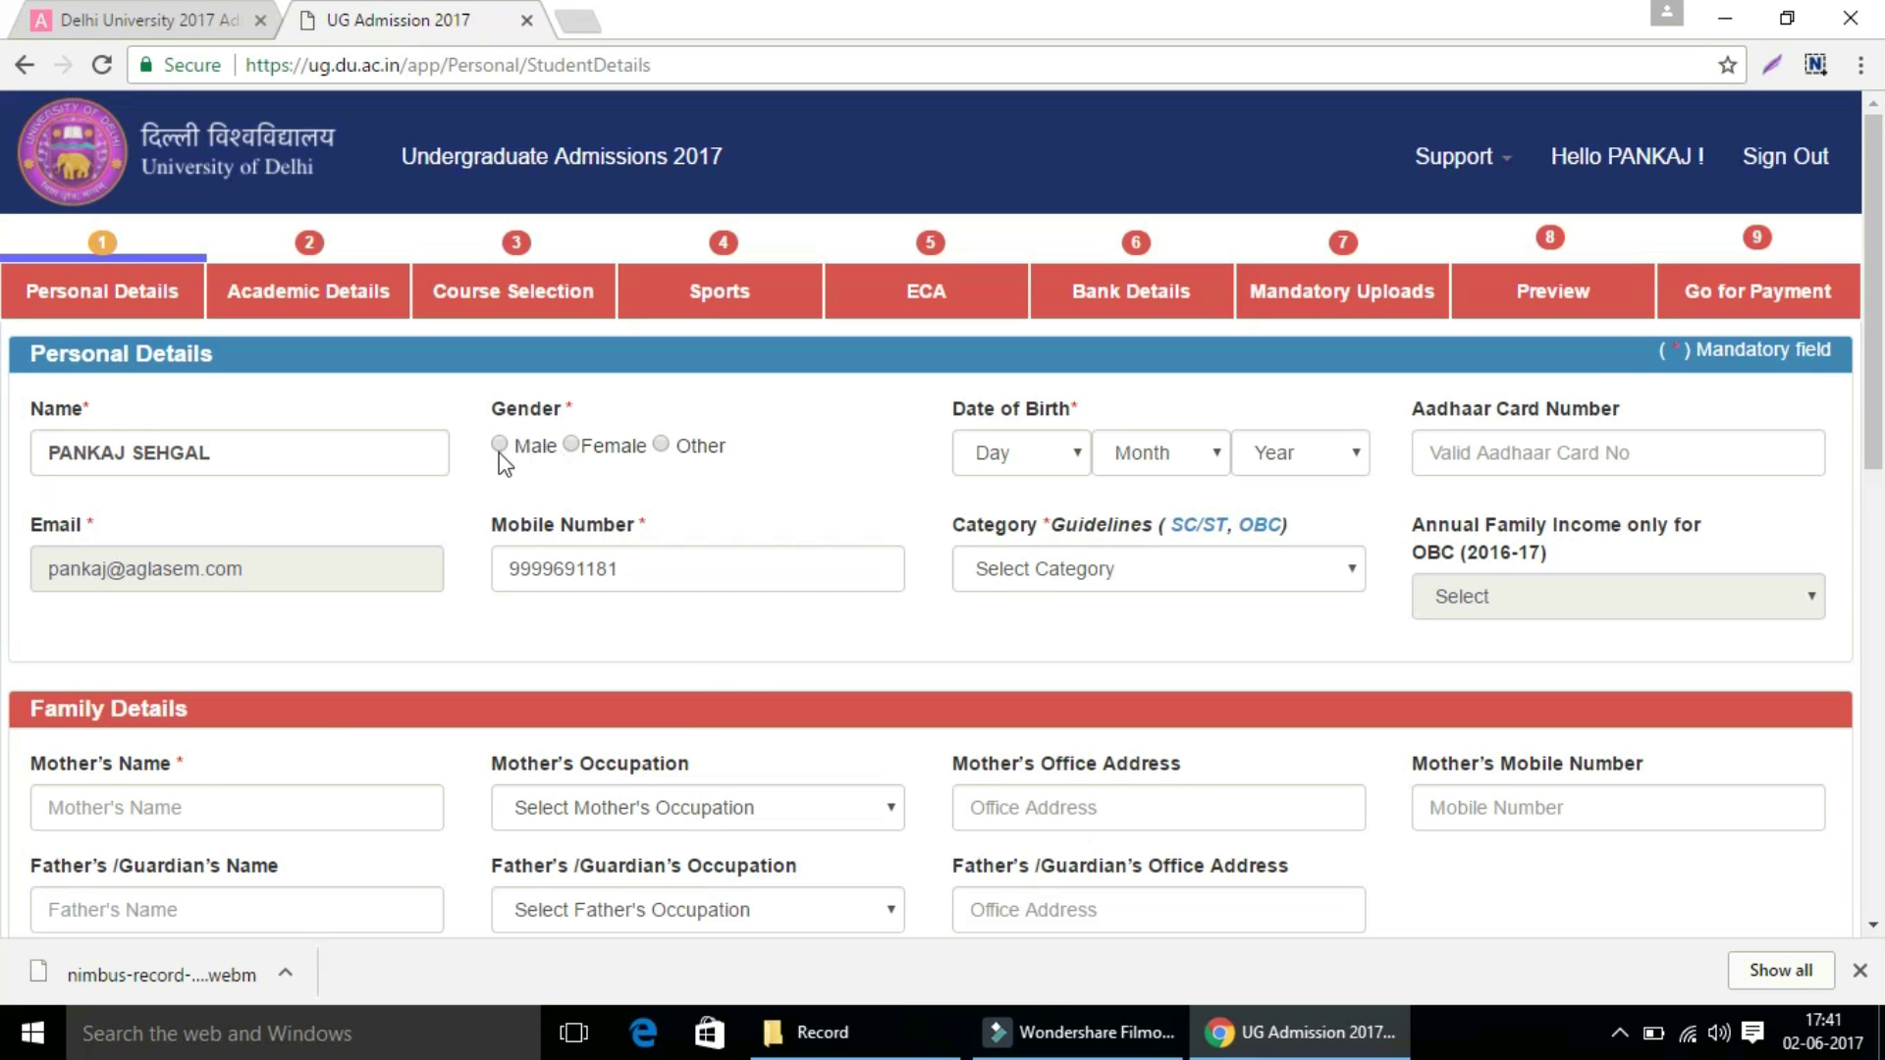
{"action": "left_click", "coordinate": [500, 446]}
{"action": "left_click", "coordinate": [1072, 457]}
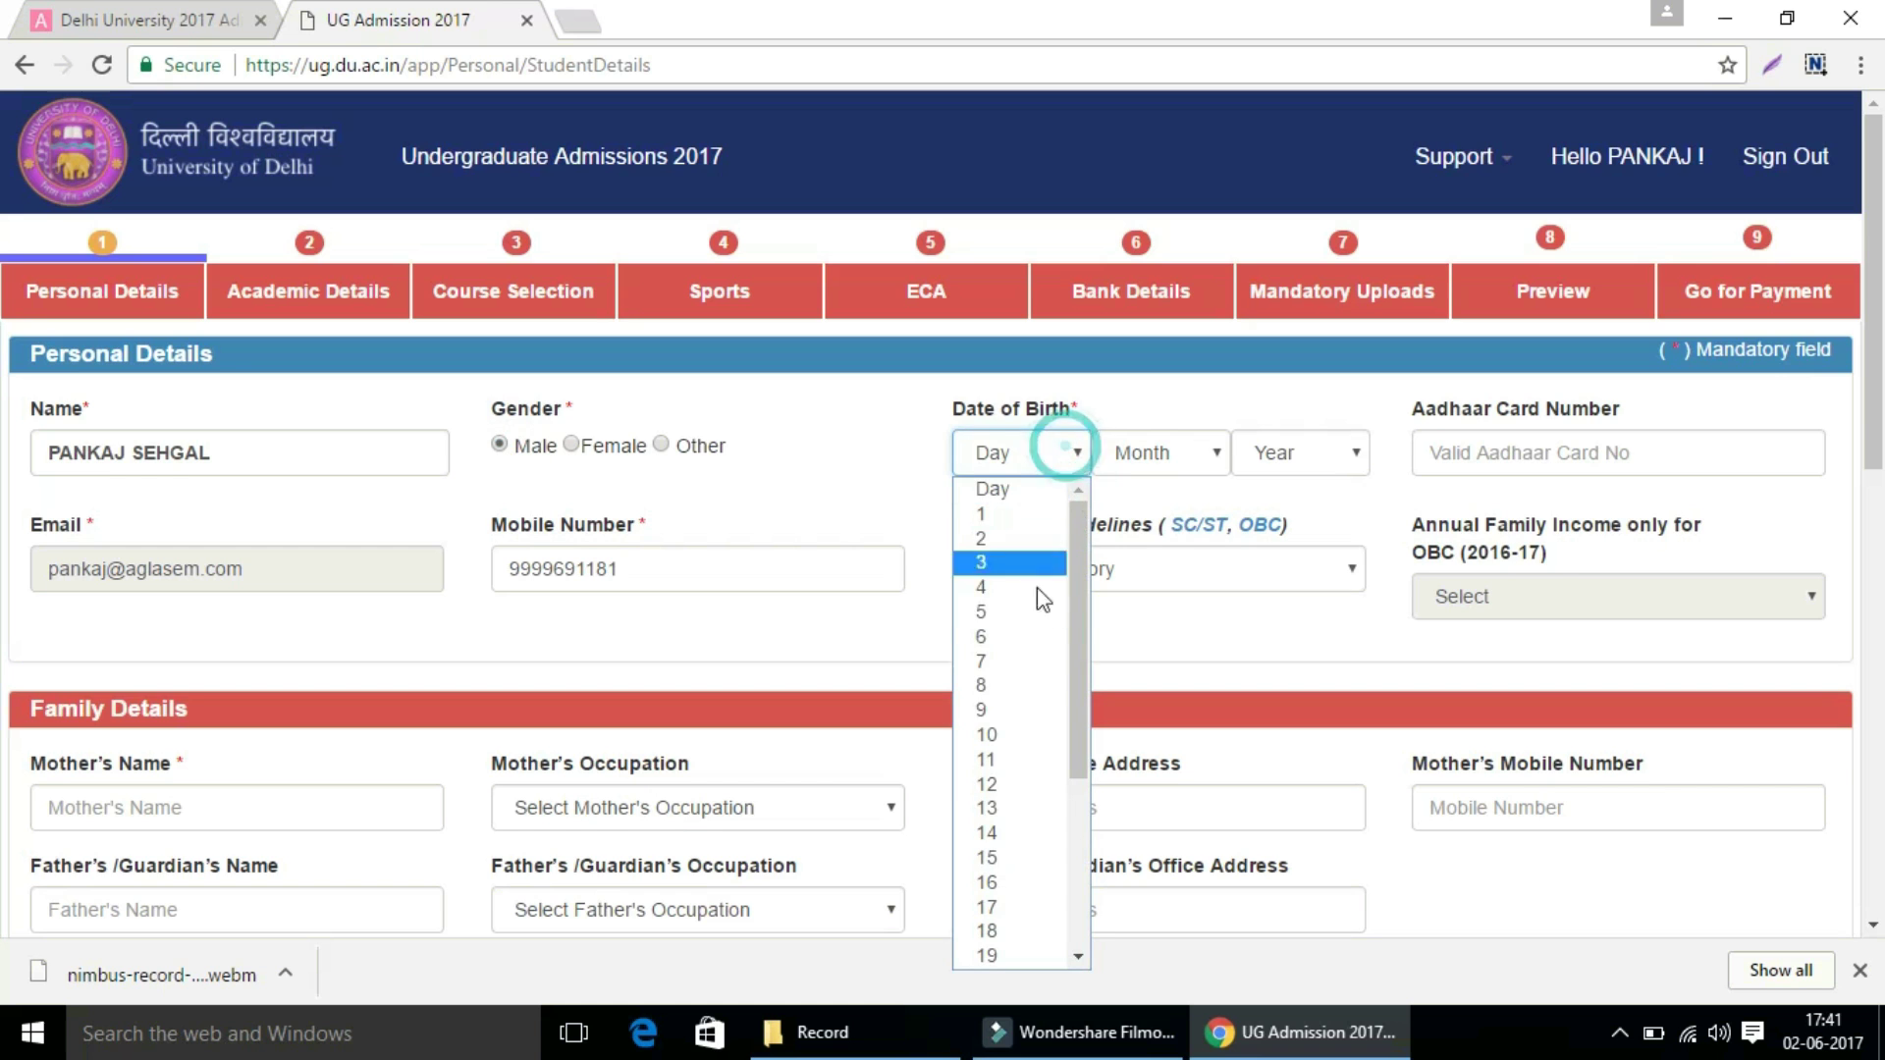
{"action": "scroll", "coordinate": [1011, 903], "scroll_direction": "down", "scroll_amount": 3}
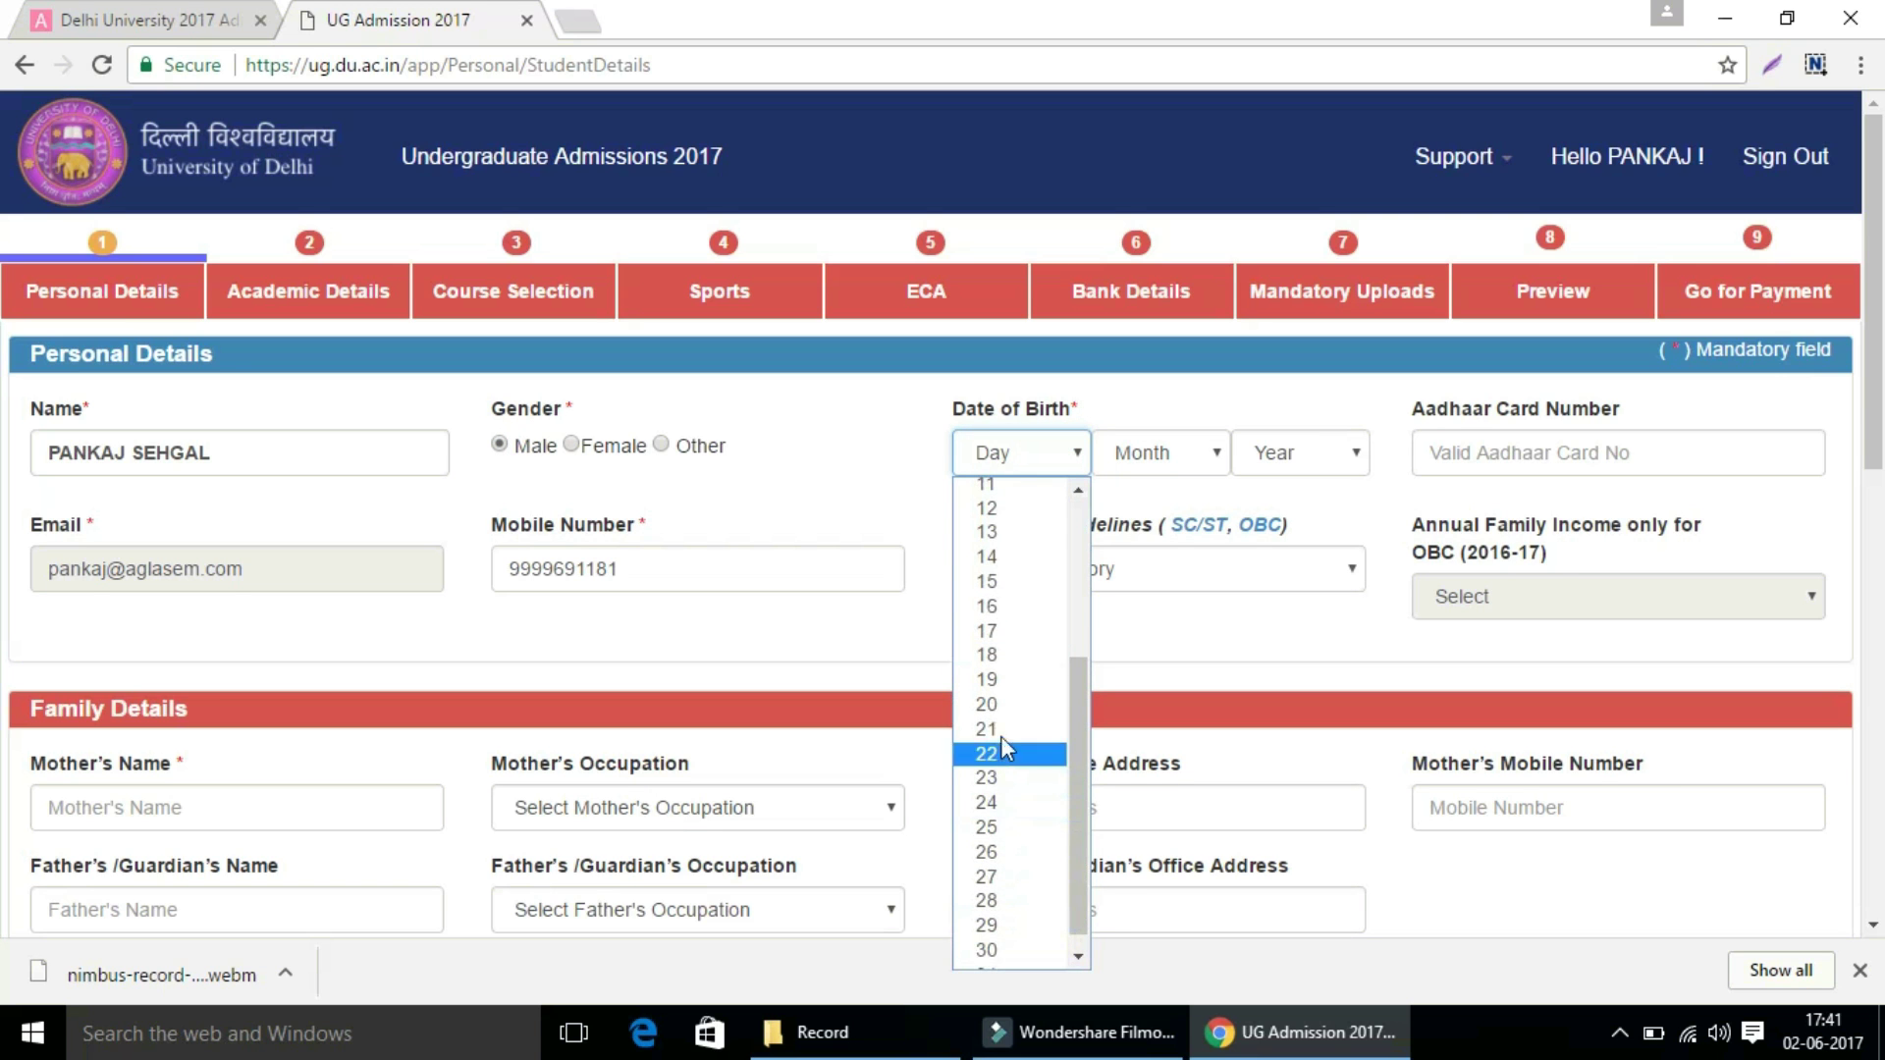
{"action": "left_click", "coordinate": [1003, 705]}
{"action": "left_click", "coordinate": [1198, 450]}
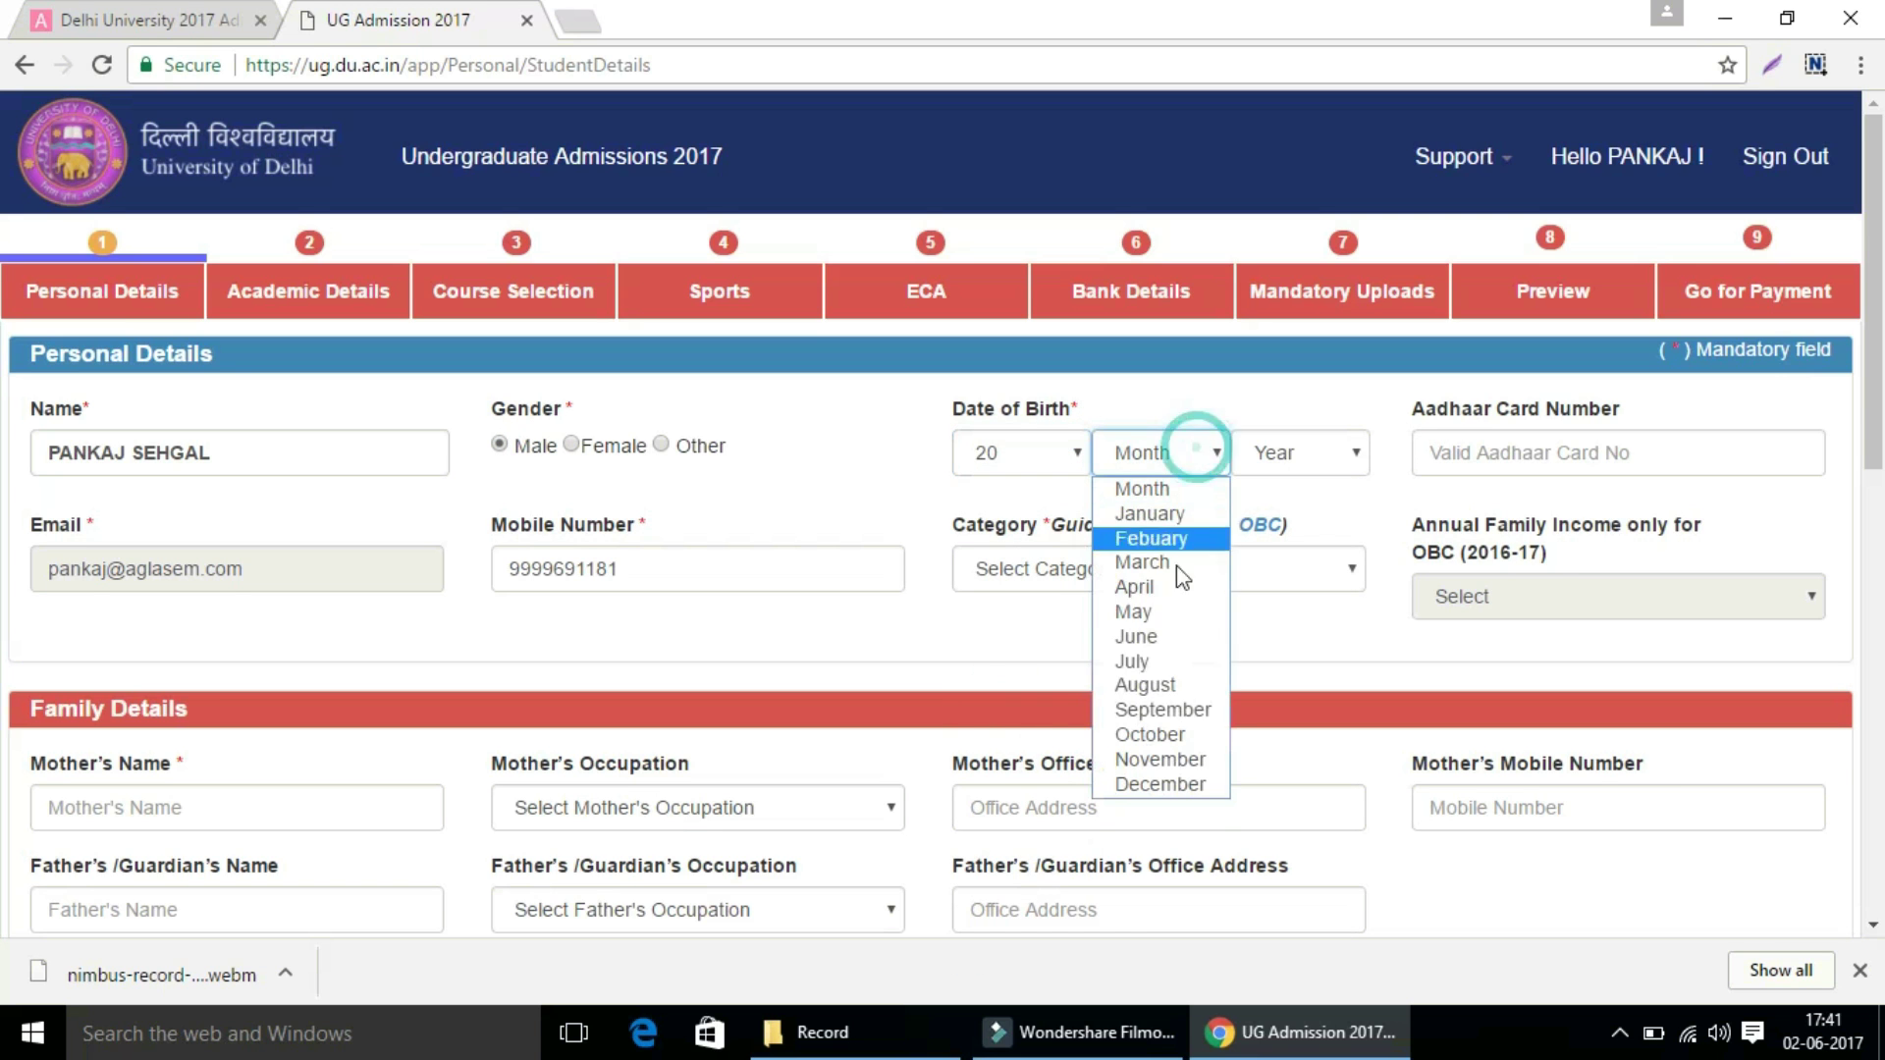
{"action": "left_click", "coordinate": [1153, 683]}
Set the birth year to 1993 and the category to Unreserved.
{"action": "left_click", "coordinate": [1286, 464]}
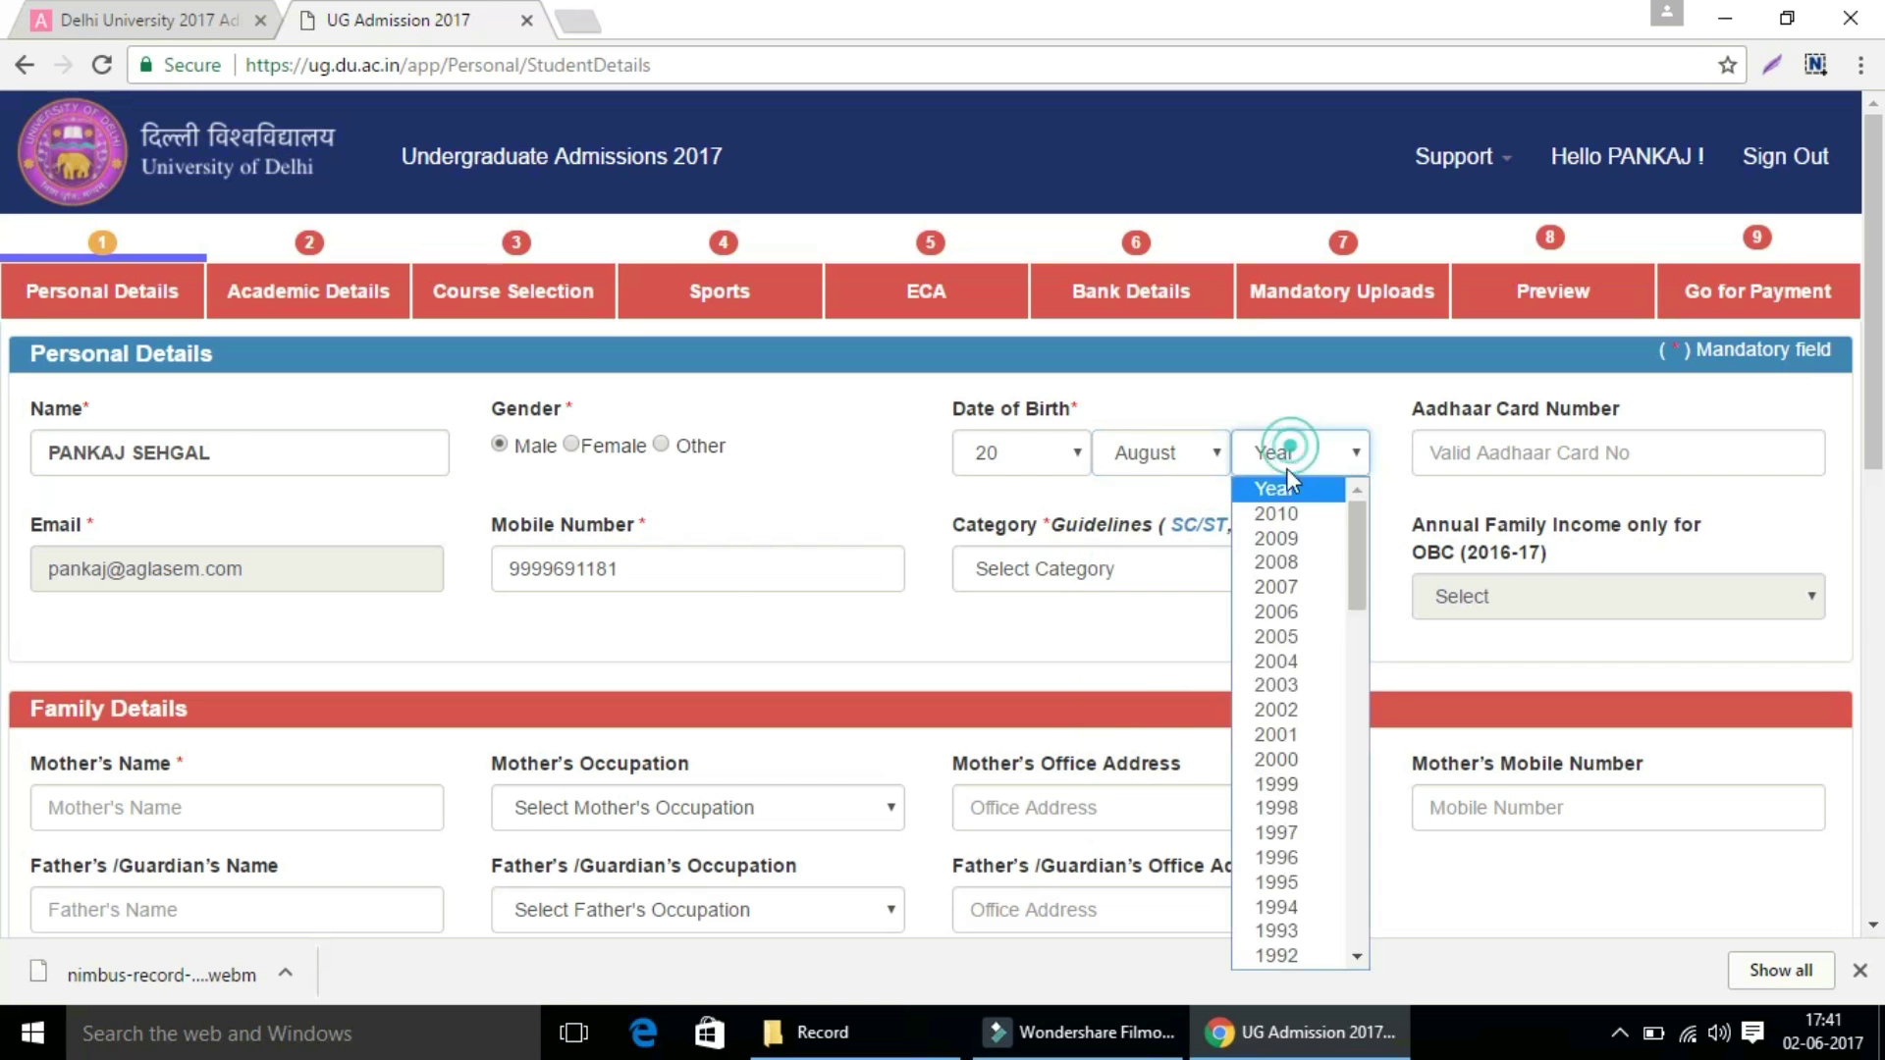
{"action": "scroll", "coordinate": [1292, 736], "scroll_direction": "down", "scroll_amount": 3}
{"action": "scroll", "coordinate": [1292, 776], "scroll_direction": "up", "scroll_amount": 3}
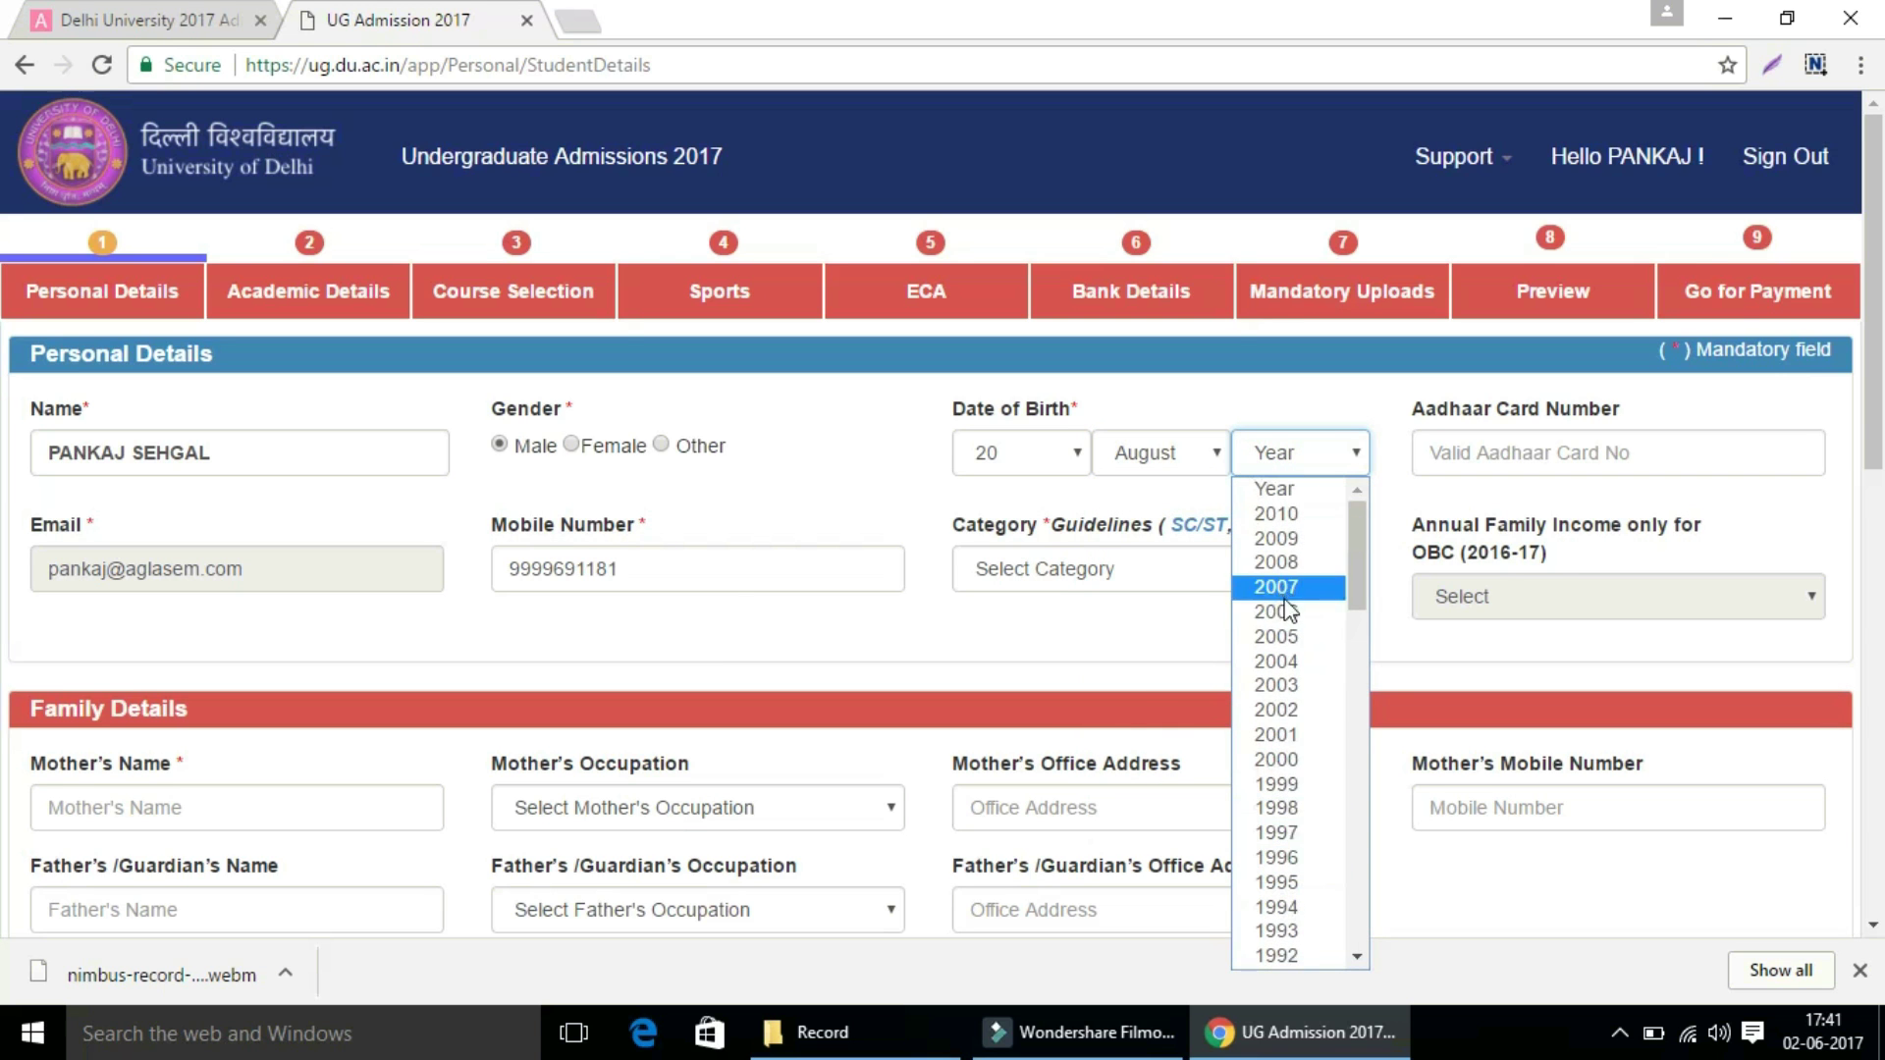
{"action": "left_click", "coordinate": [1283, 923]}
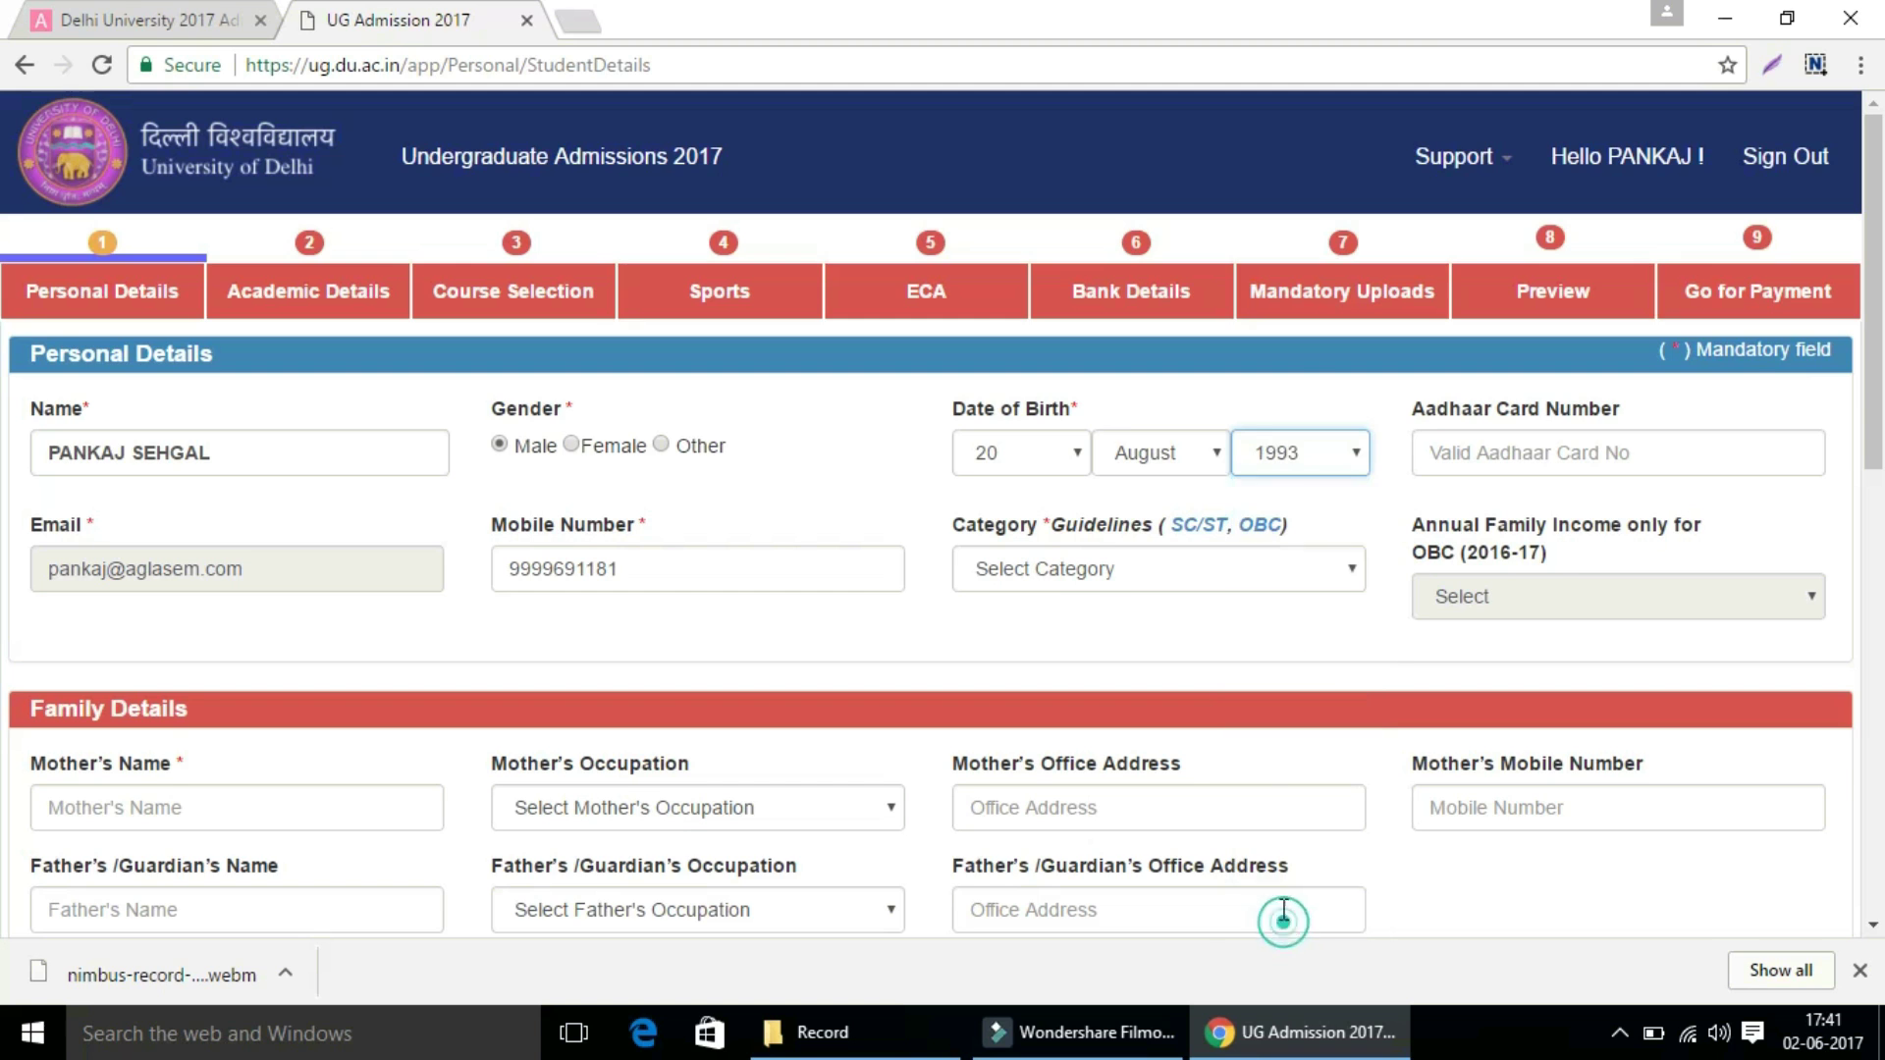
{"action": "left_click", "coordinate": [1187, 575]}
{"action": "left_click", "coordinate": [1111, 629]}
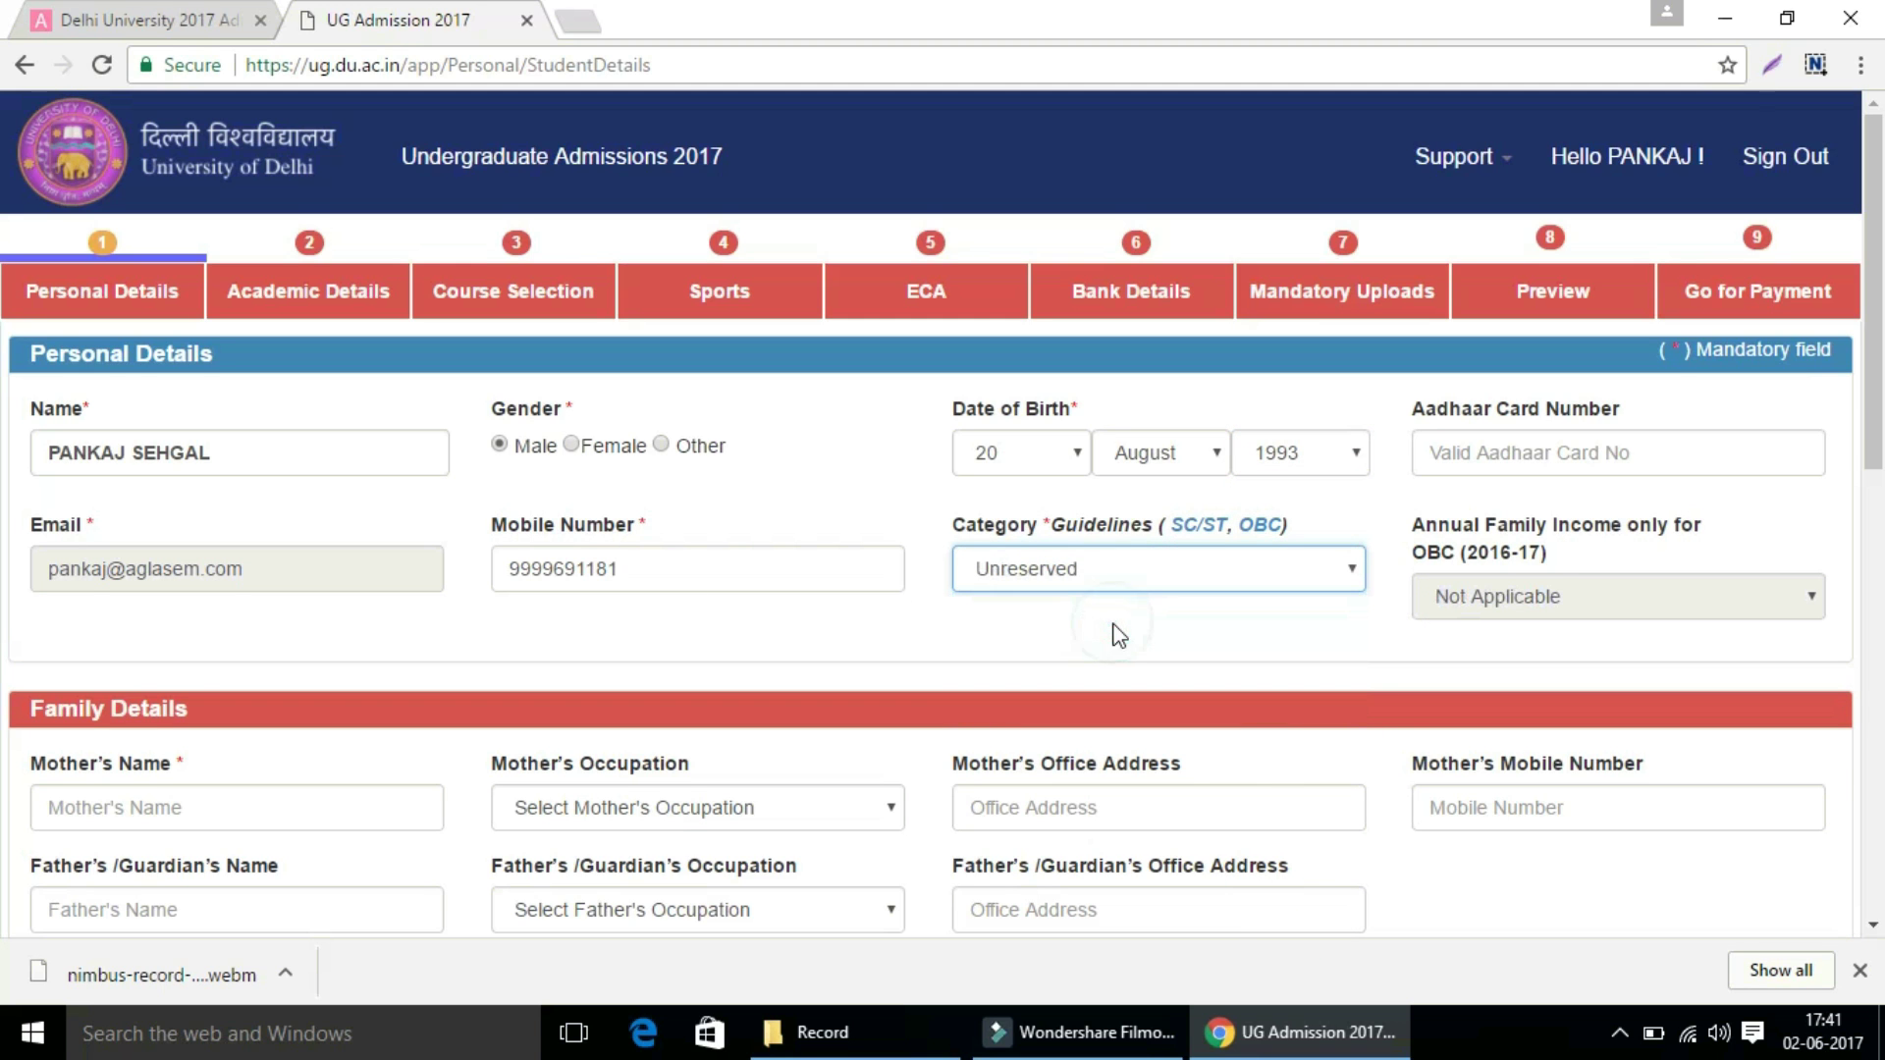
Enter the mother's name and set her occupation to Home Maker.
{"action": "left_click", "coordinate": [143, 806]}
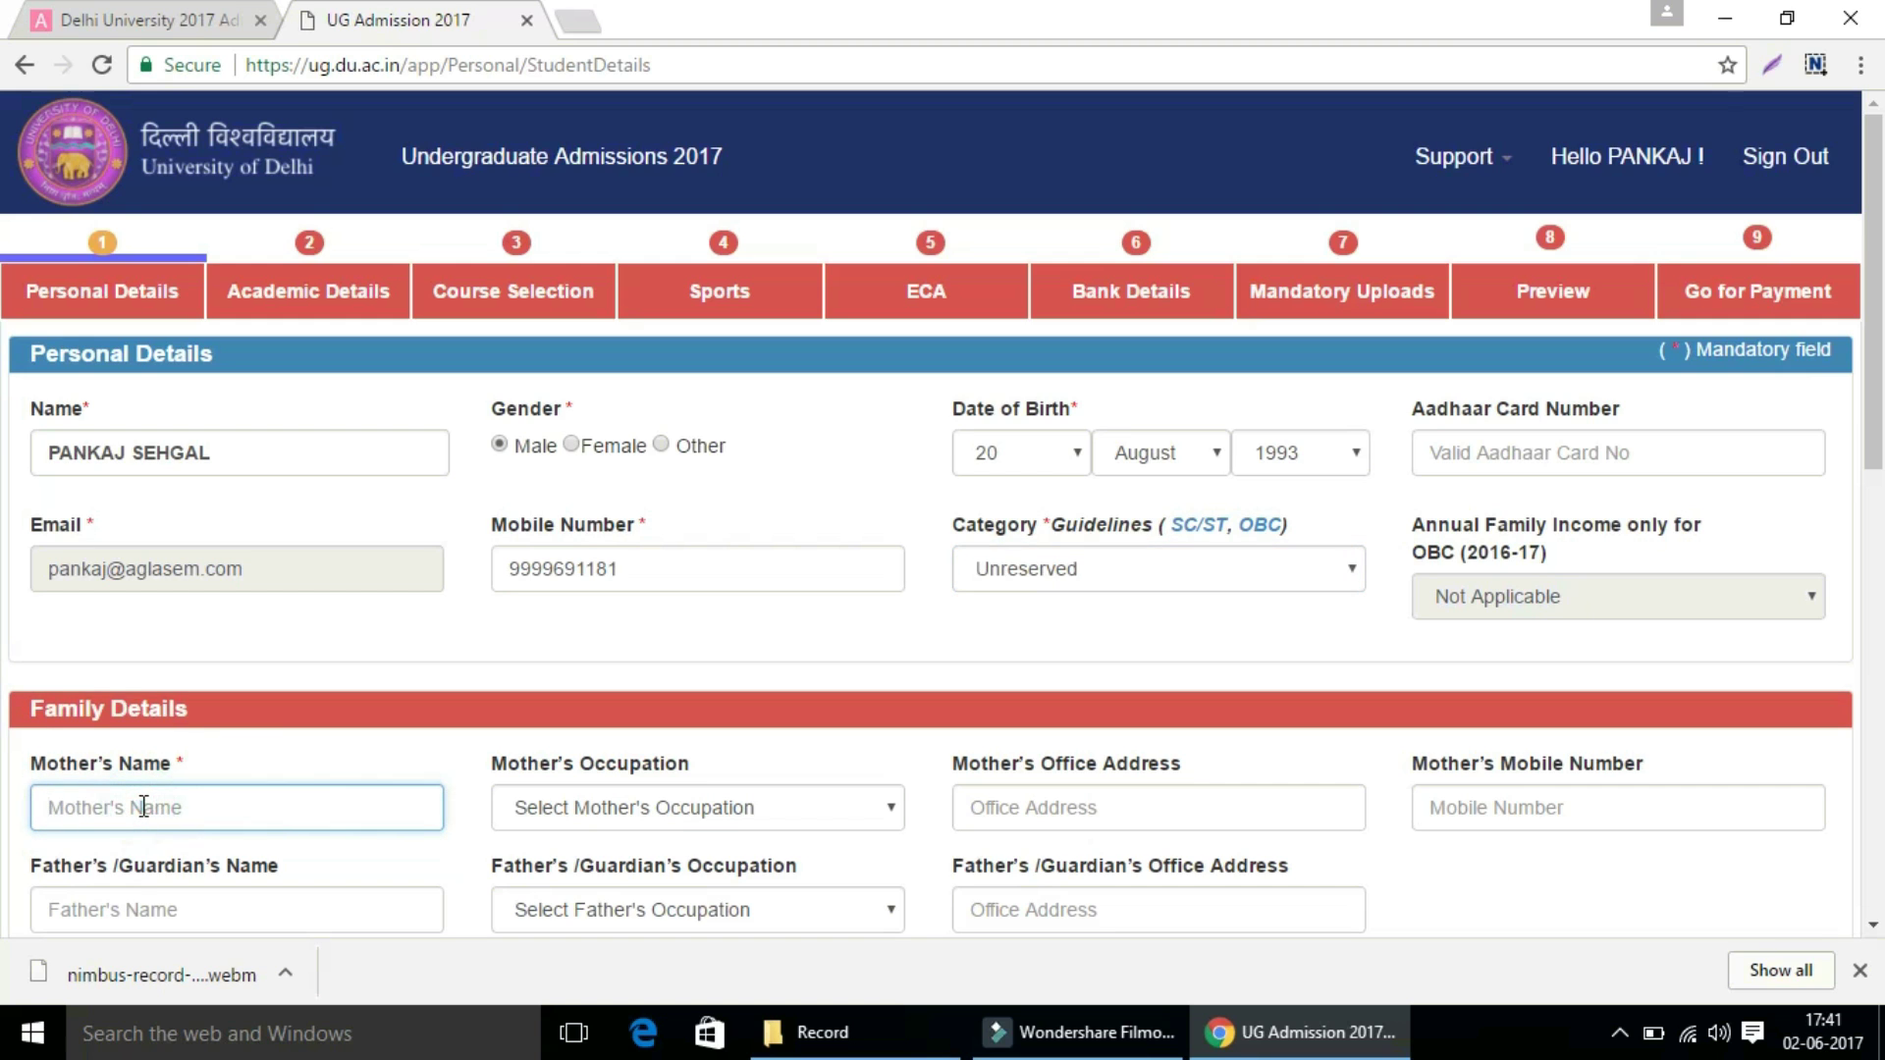
{"action": "key", "text": "Tab"}
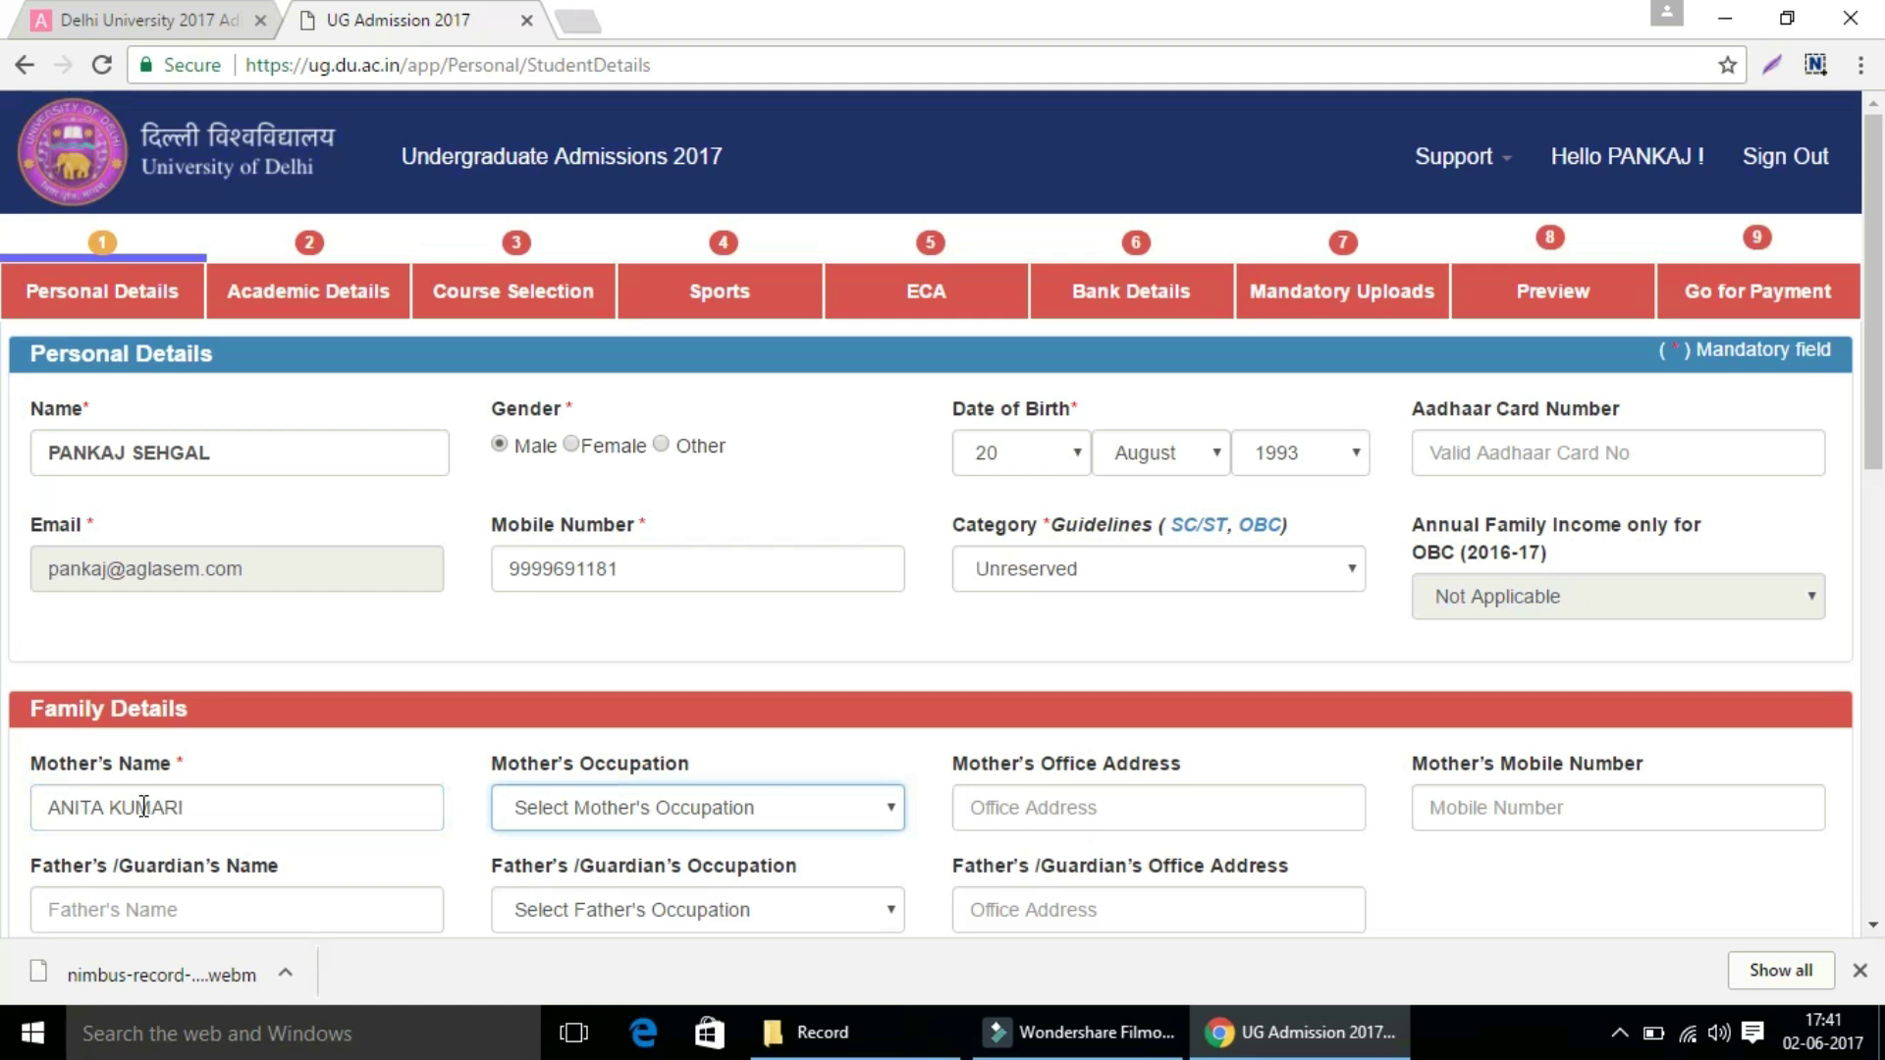
{"action": "key", "text": "Down"}
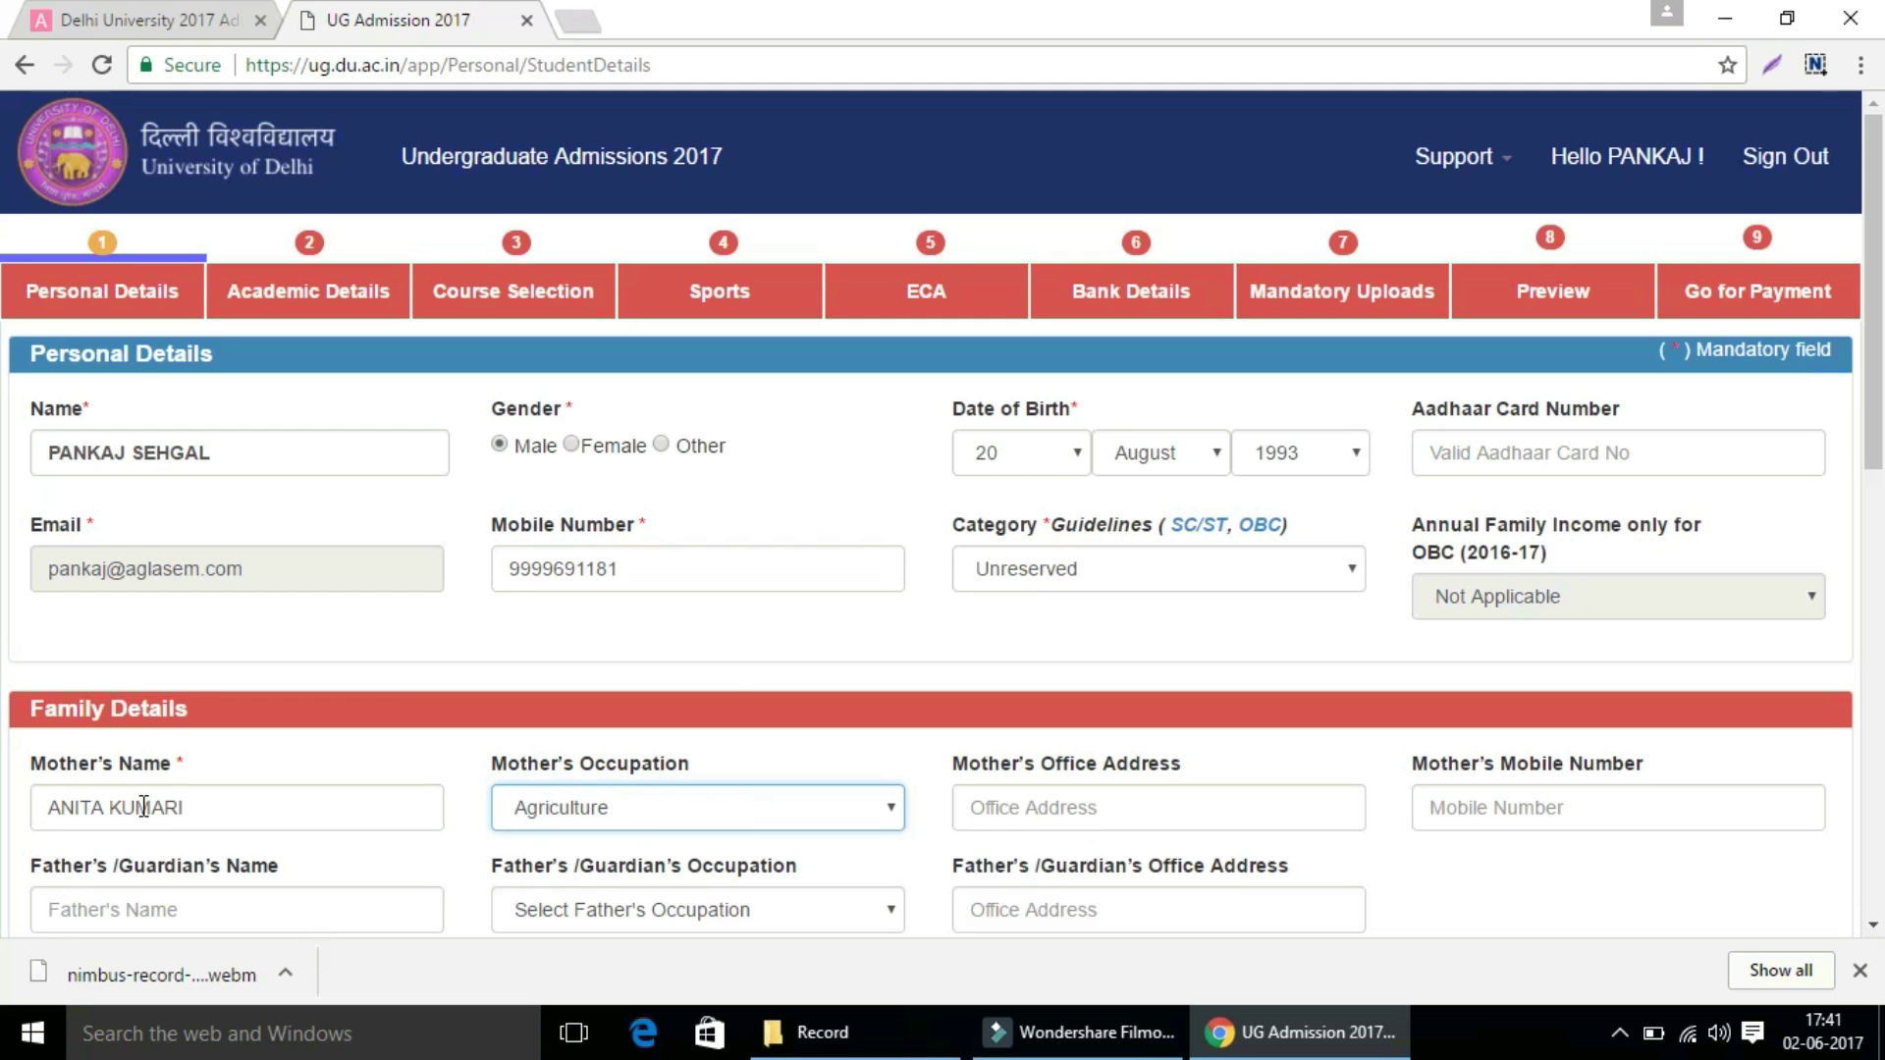
{"action": "key", "text": "Down"}
{"action": "left_click", "coordinate": [714, 810]}
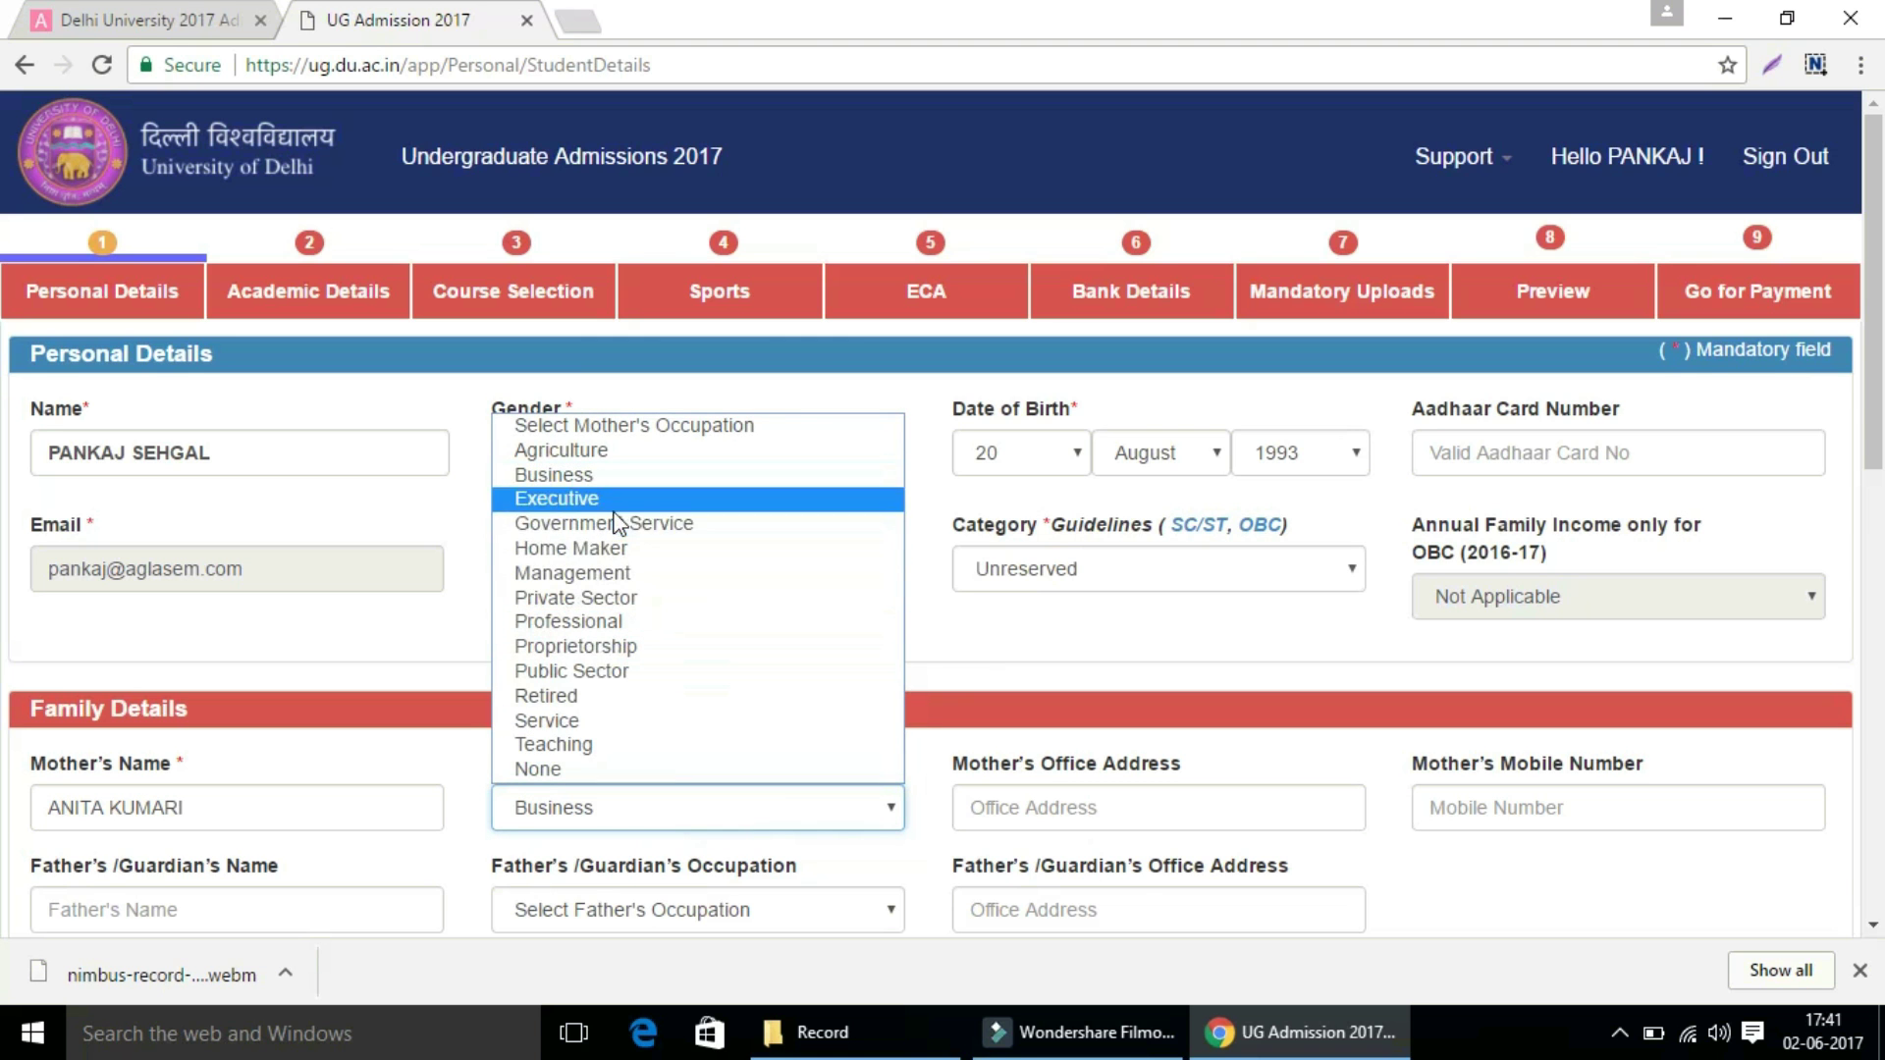
{"action": "left_click", "coordinate": [609, 548]}
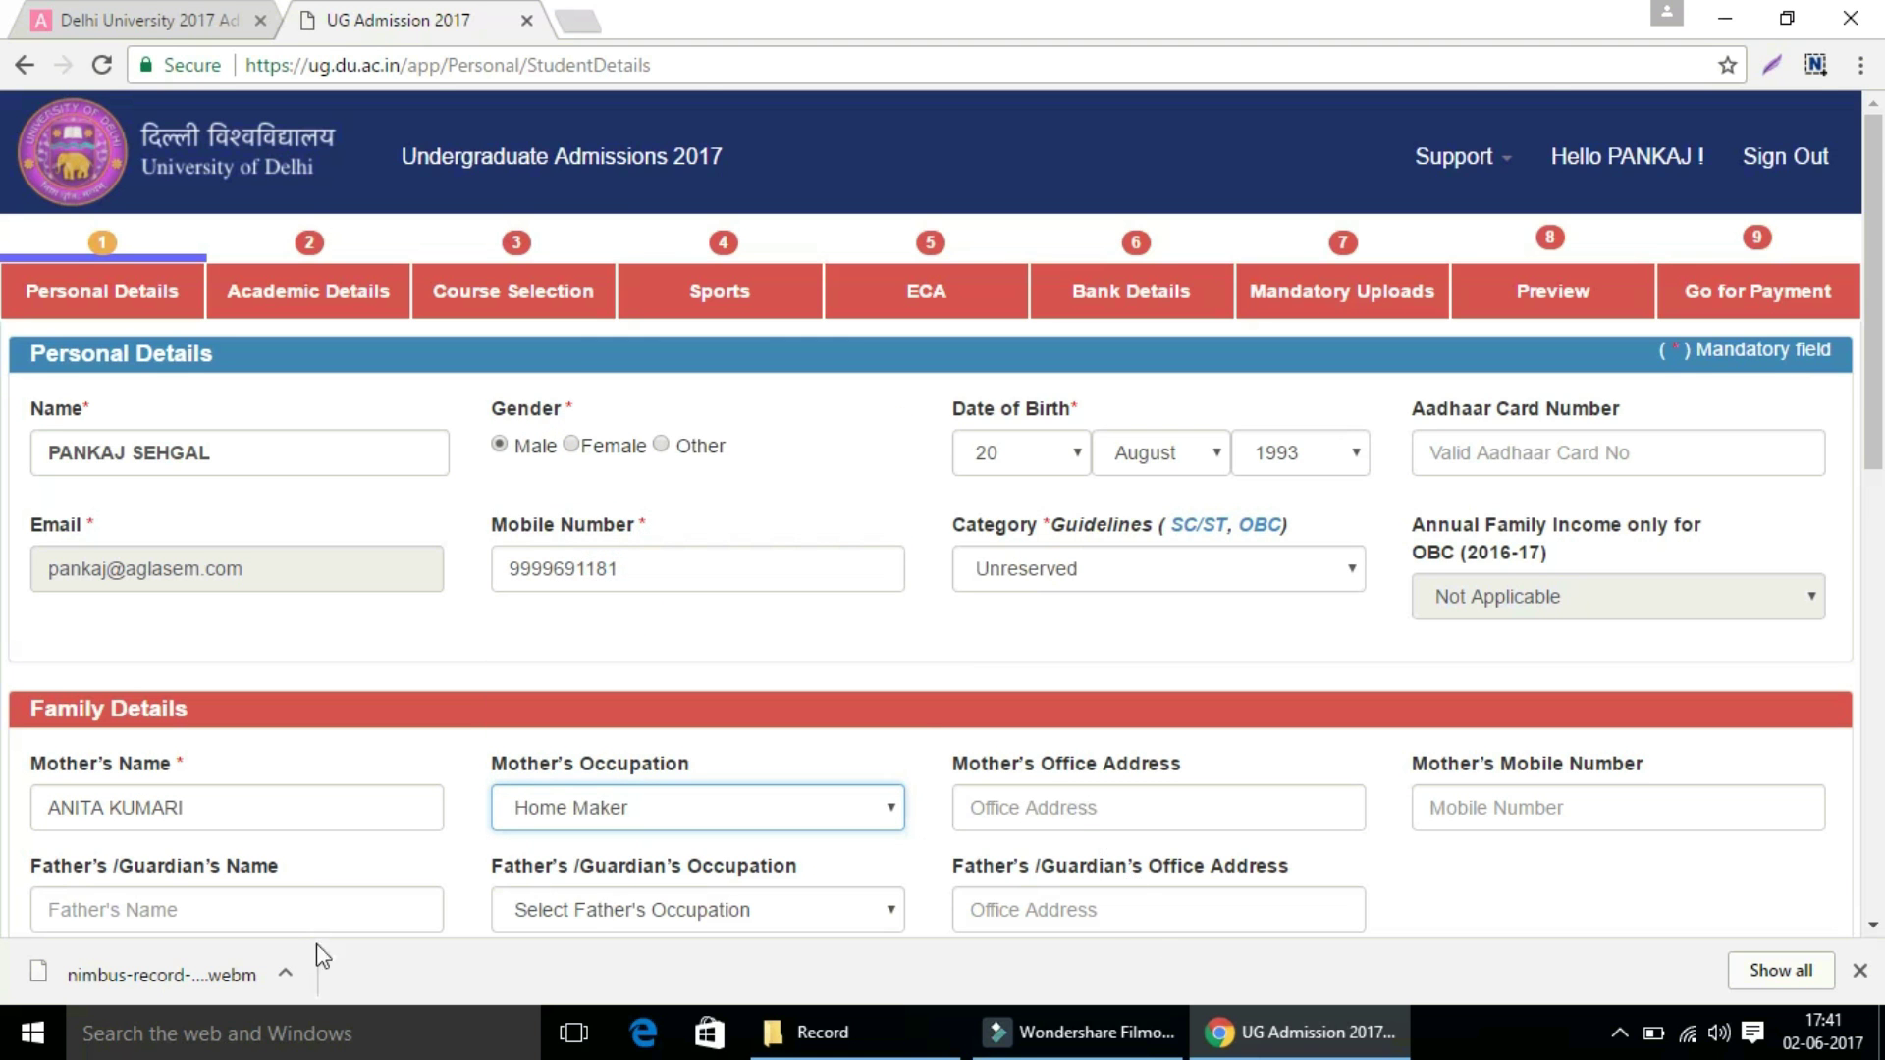
{"action": "scroll", "coordinate": [278, 884], "scroll_direction": "down", "scroll_amount": 1}
Enter the father's name, set his occupation to Business, and fill in his office address.
{"action": "left_click", "coordinate": [263, 780]}
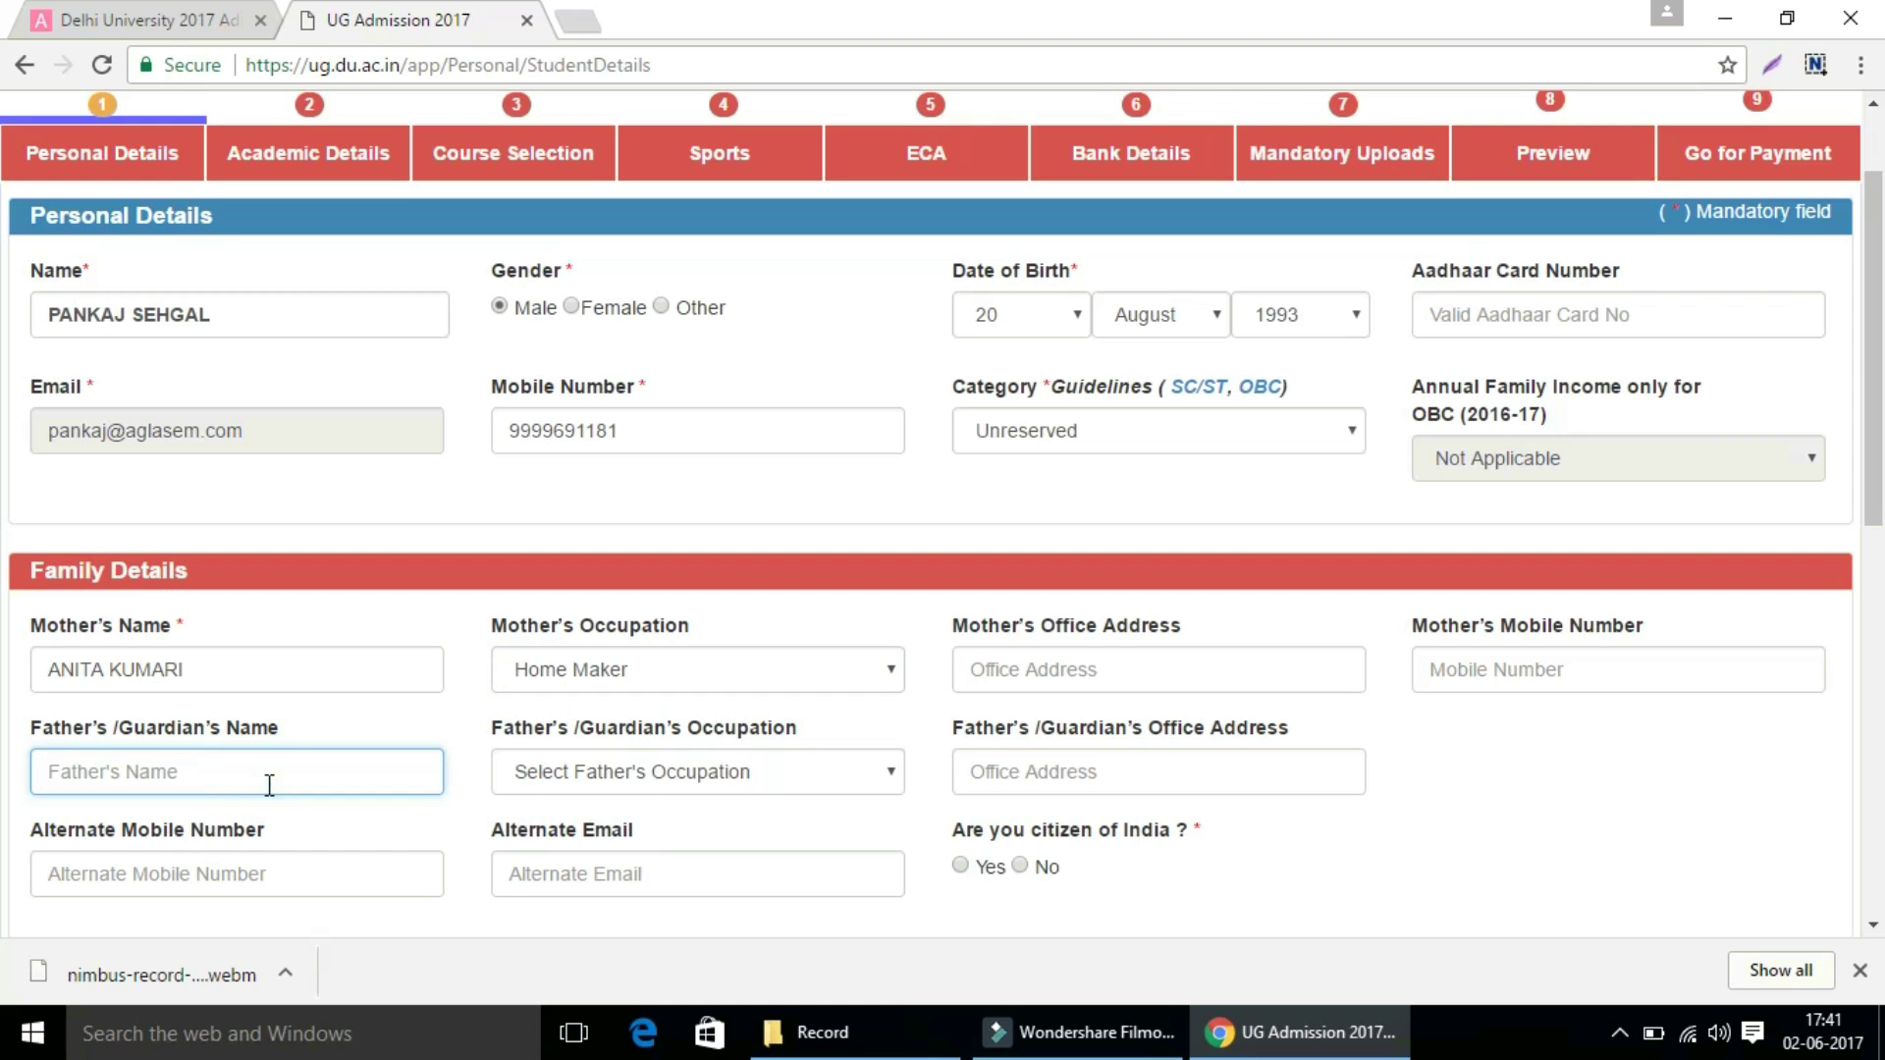
{"action": "left_click", "coordinate": [734, 785]}
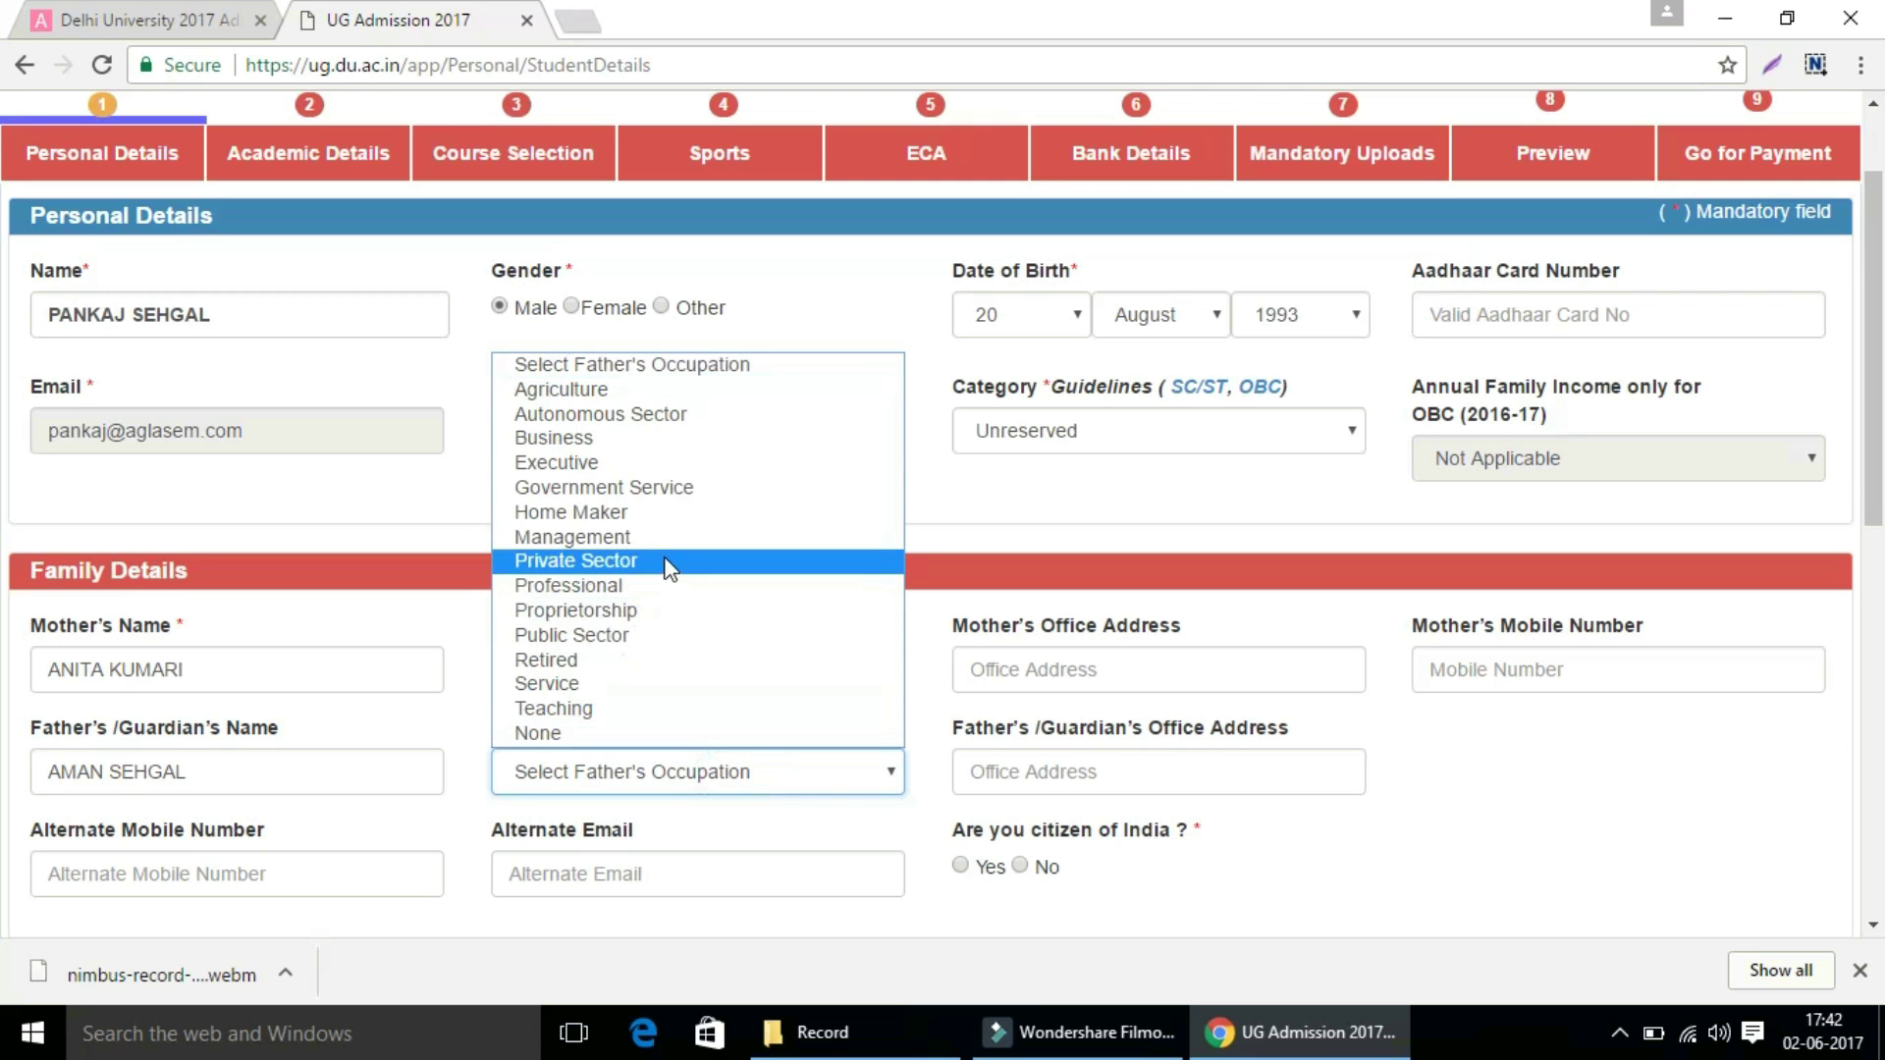
{"action": "left_click", "coordinate": [601, 440]}
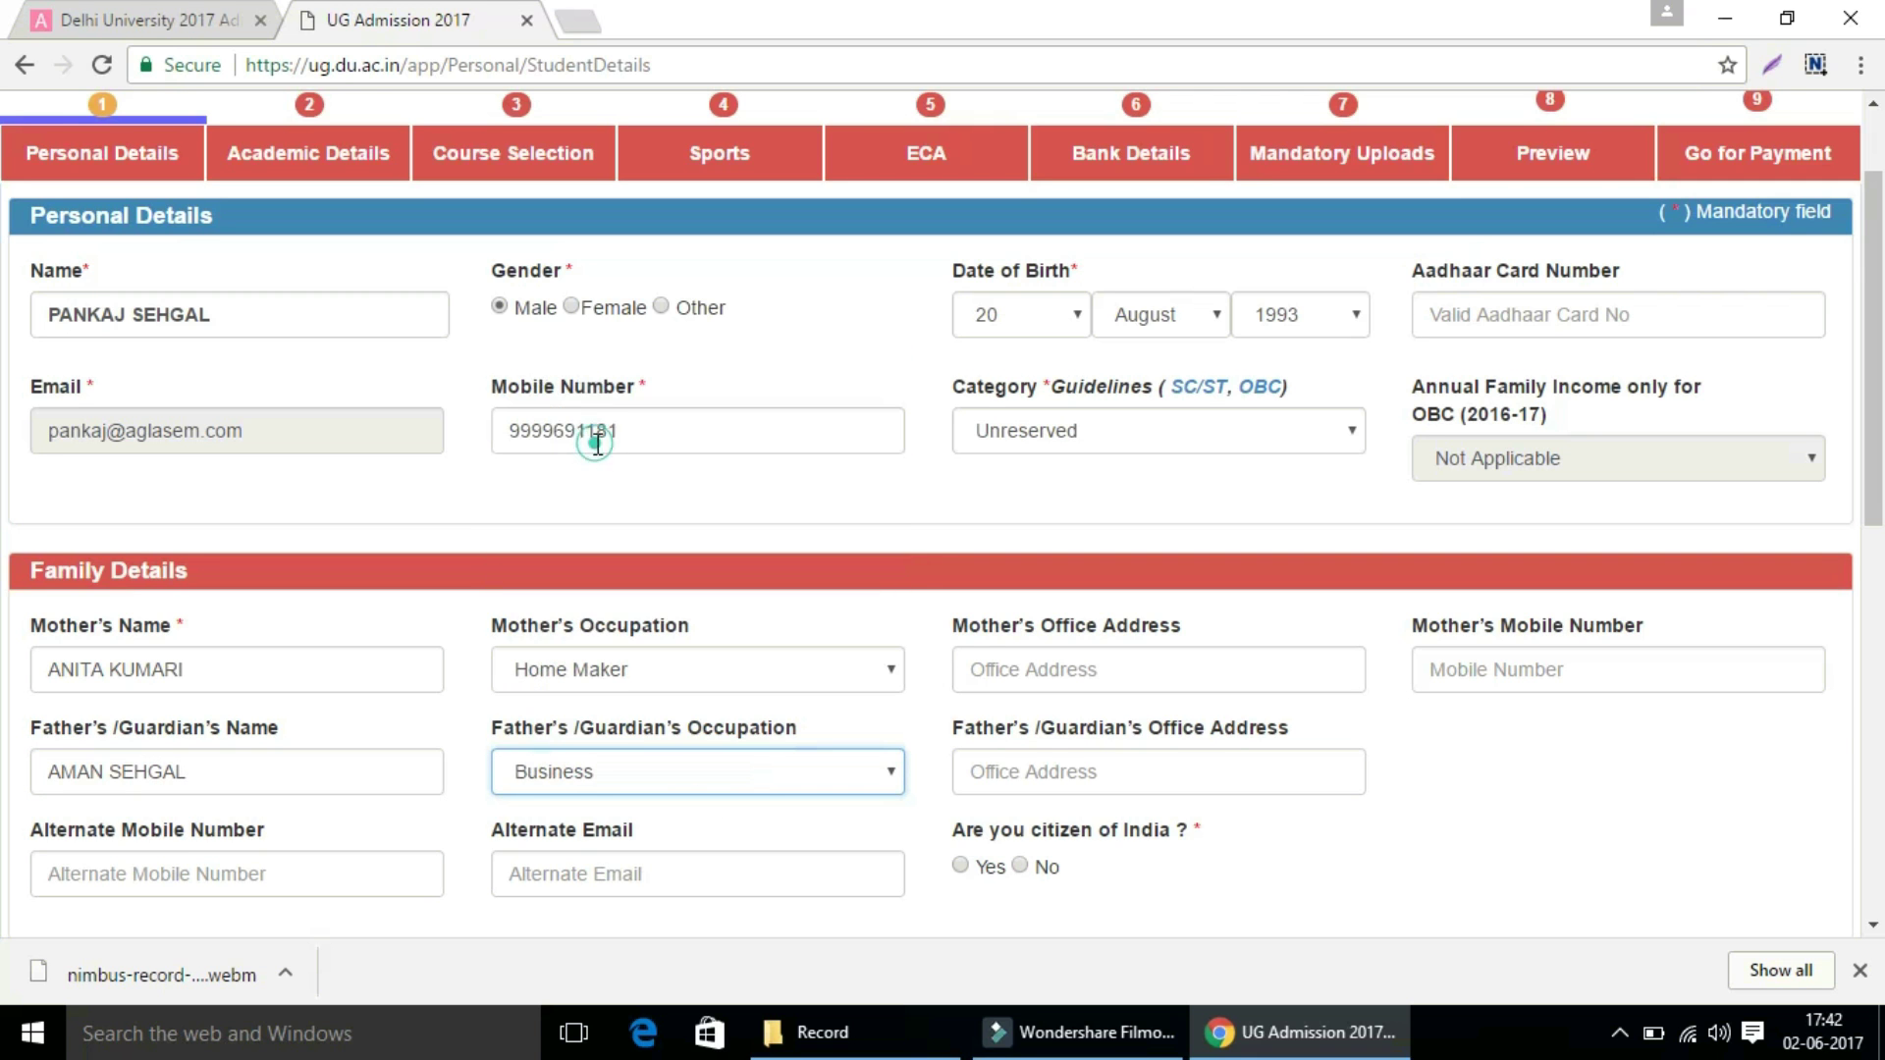
{"action": "left_click", "coordinate": [1036, 783]}
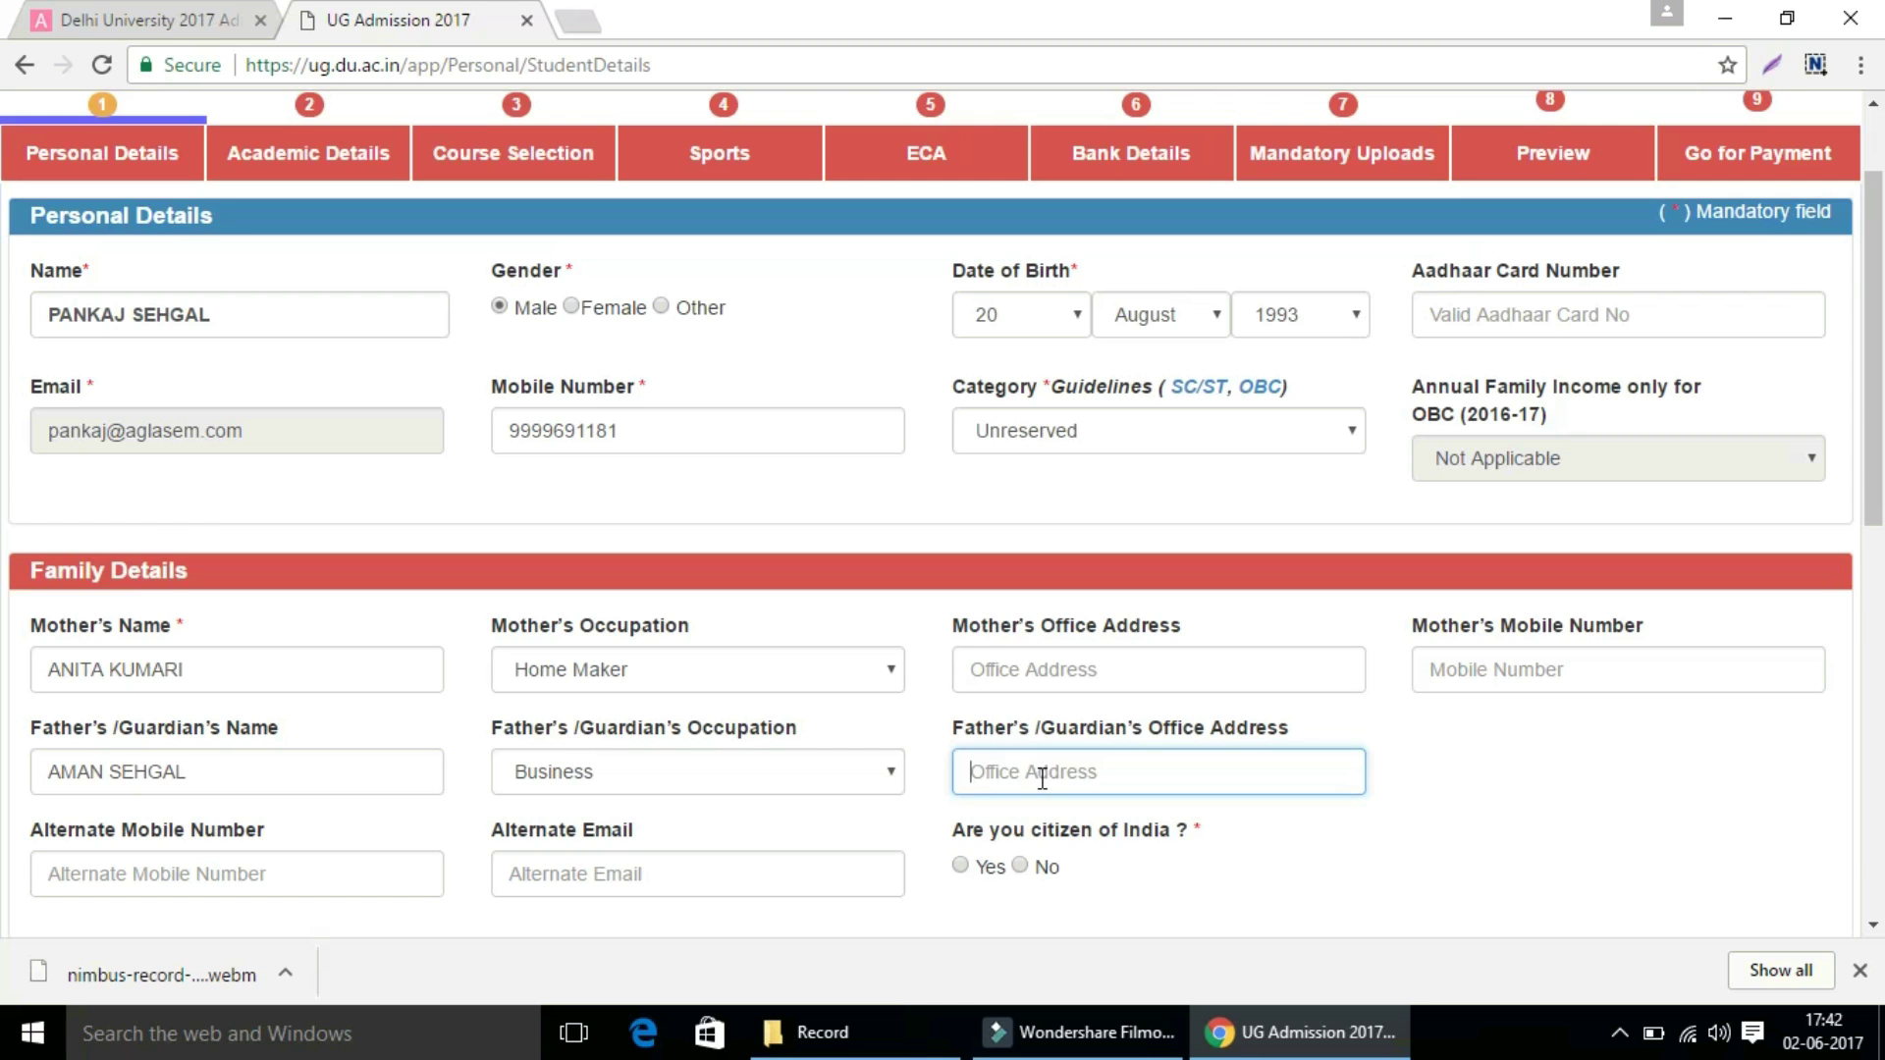
{"action": "type", "text": "COn"}
{"action": "key", "text": "BackSpace"}
{"action": "type", "text": "NNAUGHT PLACE"}
Fill in the alternate mobile number and alternate e-mail address.
{"action": "left_click", "coordinate": [254, 870]}
{"action": "scroll", "coordinate": [254, 870], "scroll_direction": "down", "scroll_amount": 1}
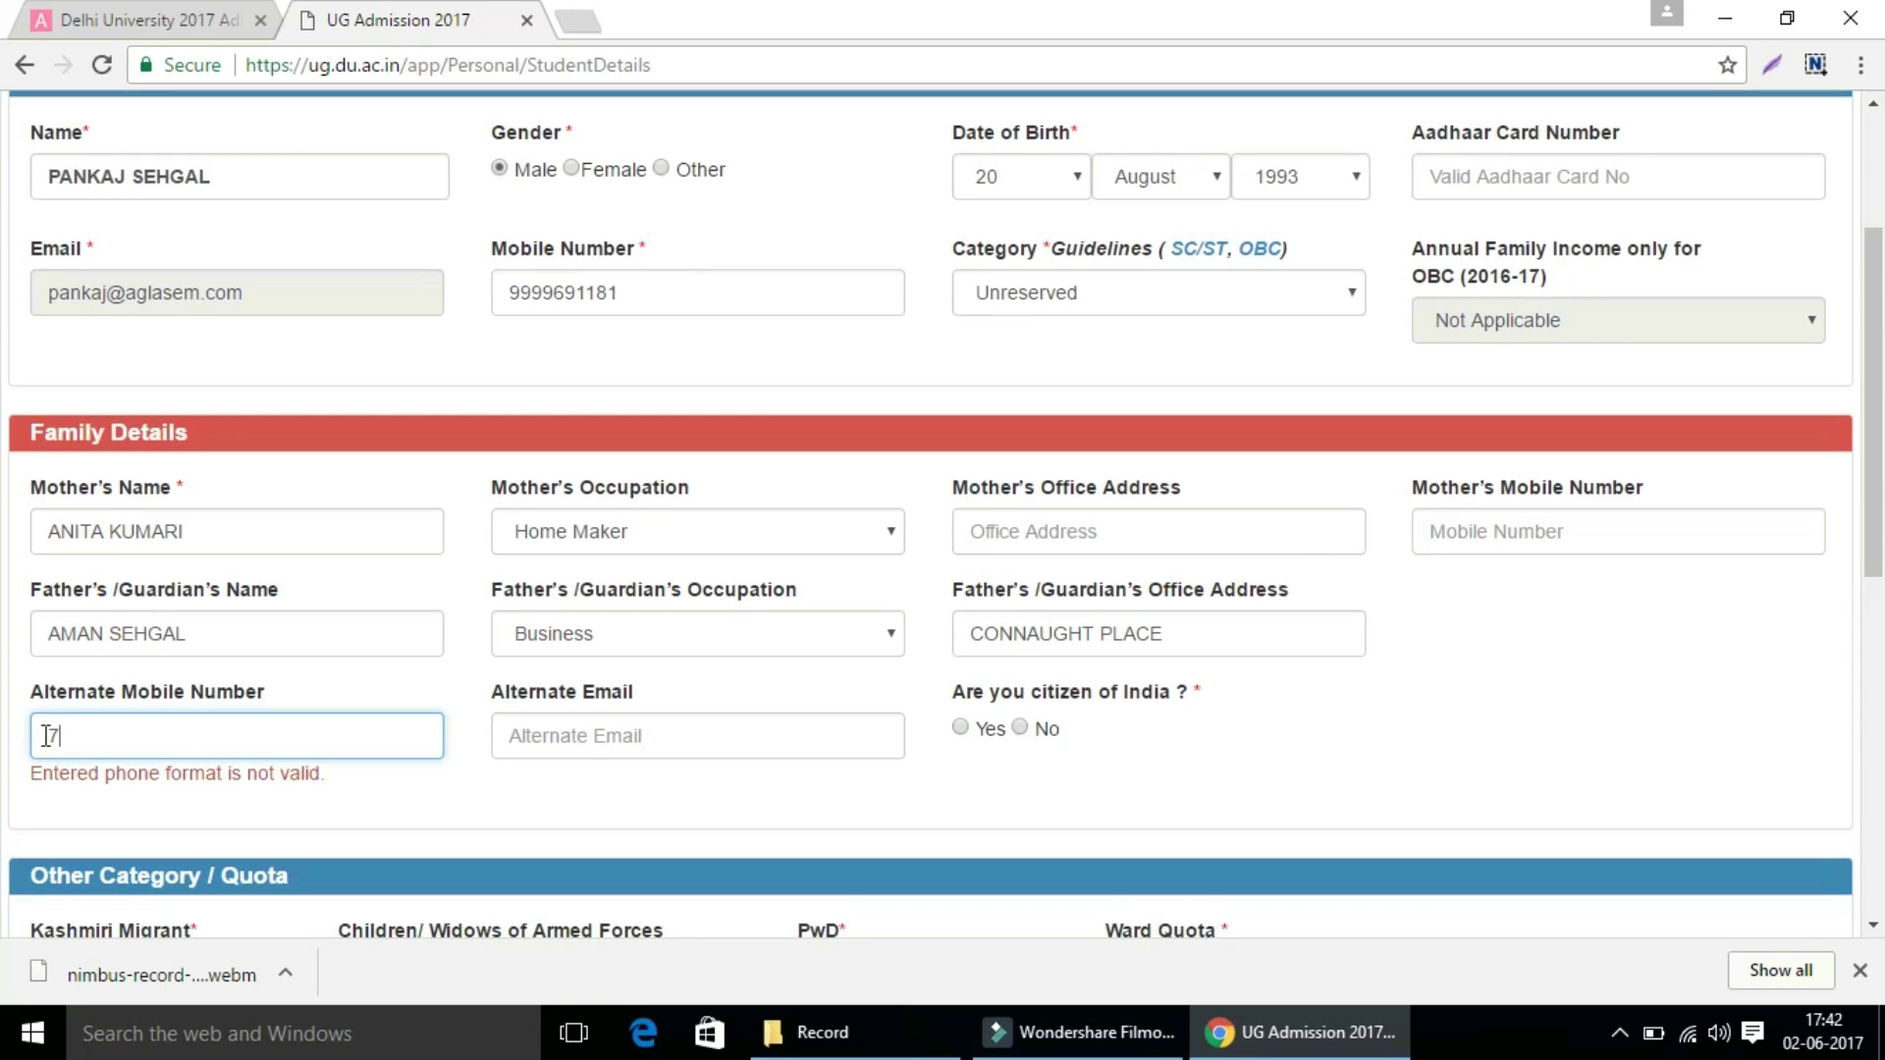
{"action": "key", "text": "Tab"}
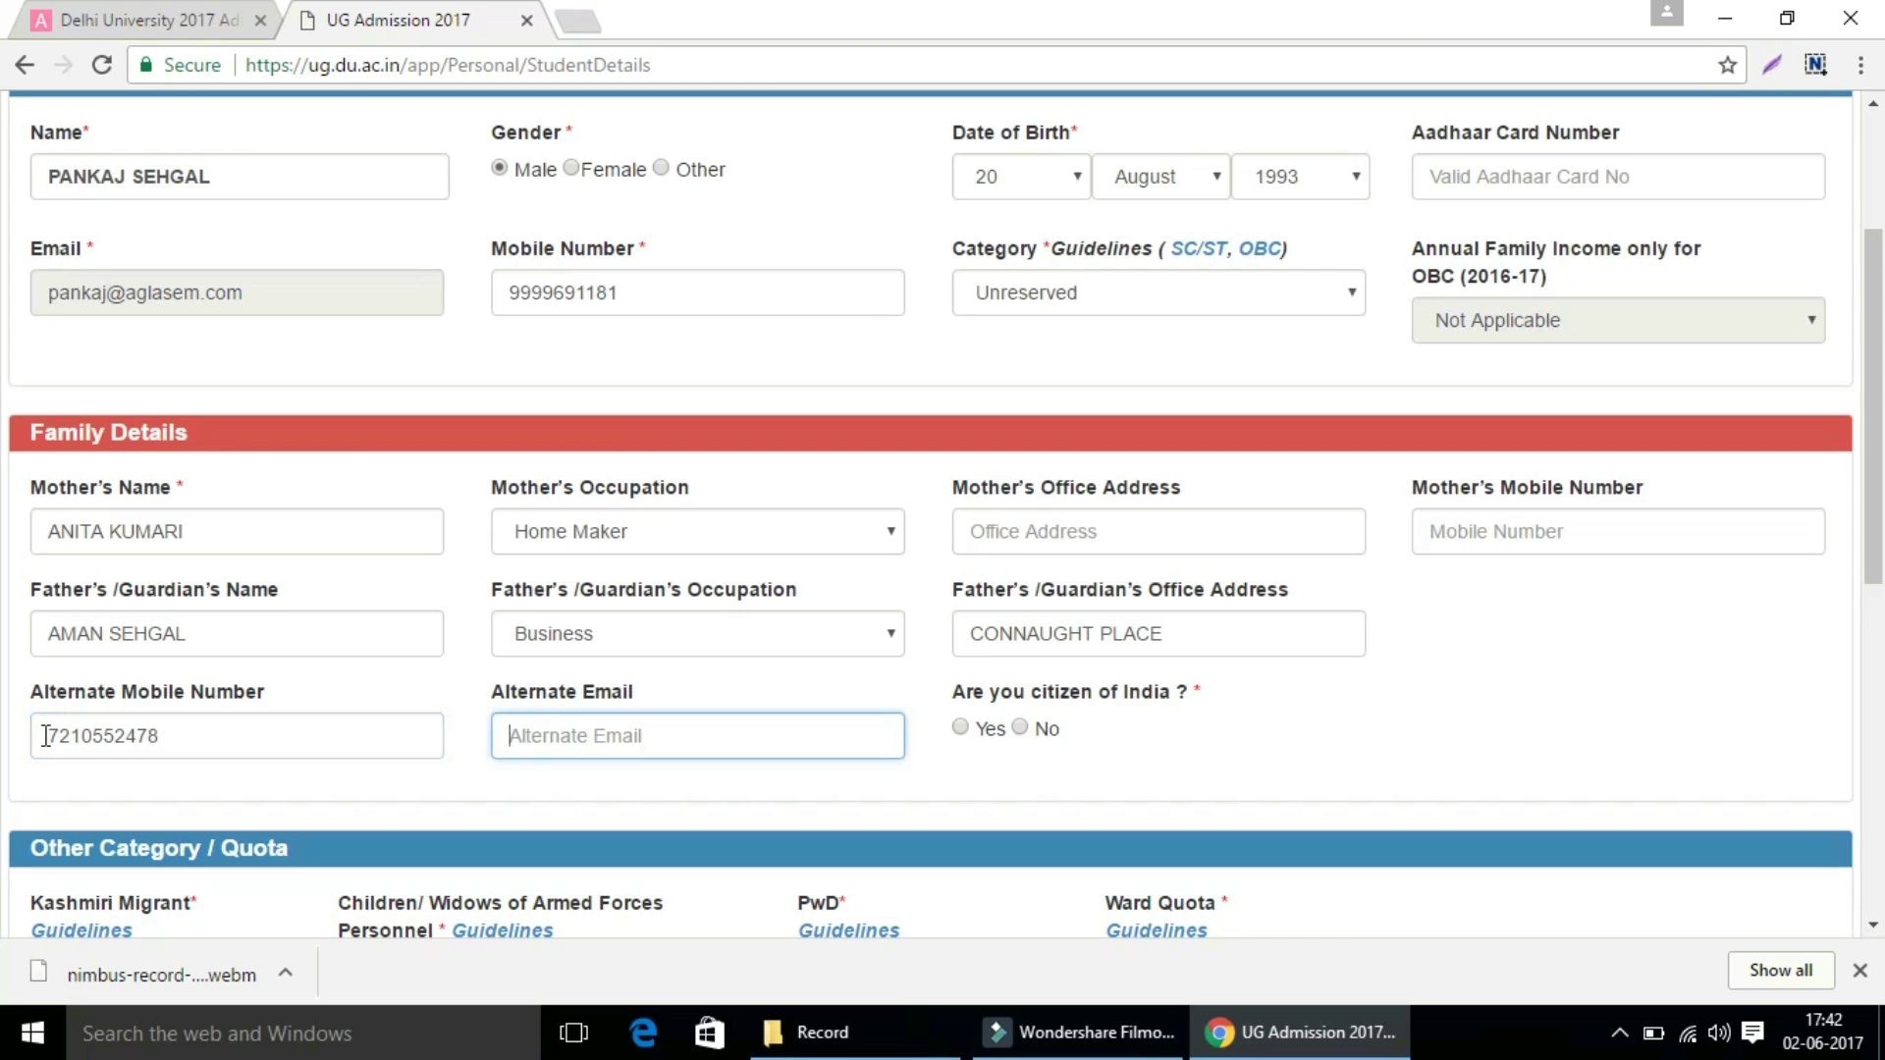
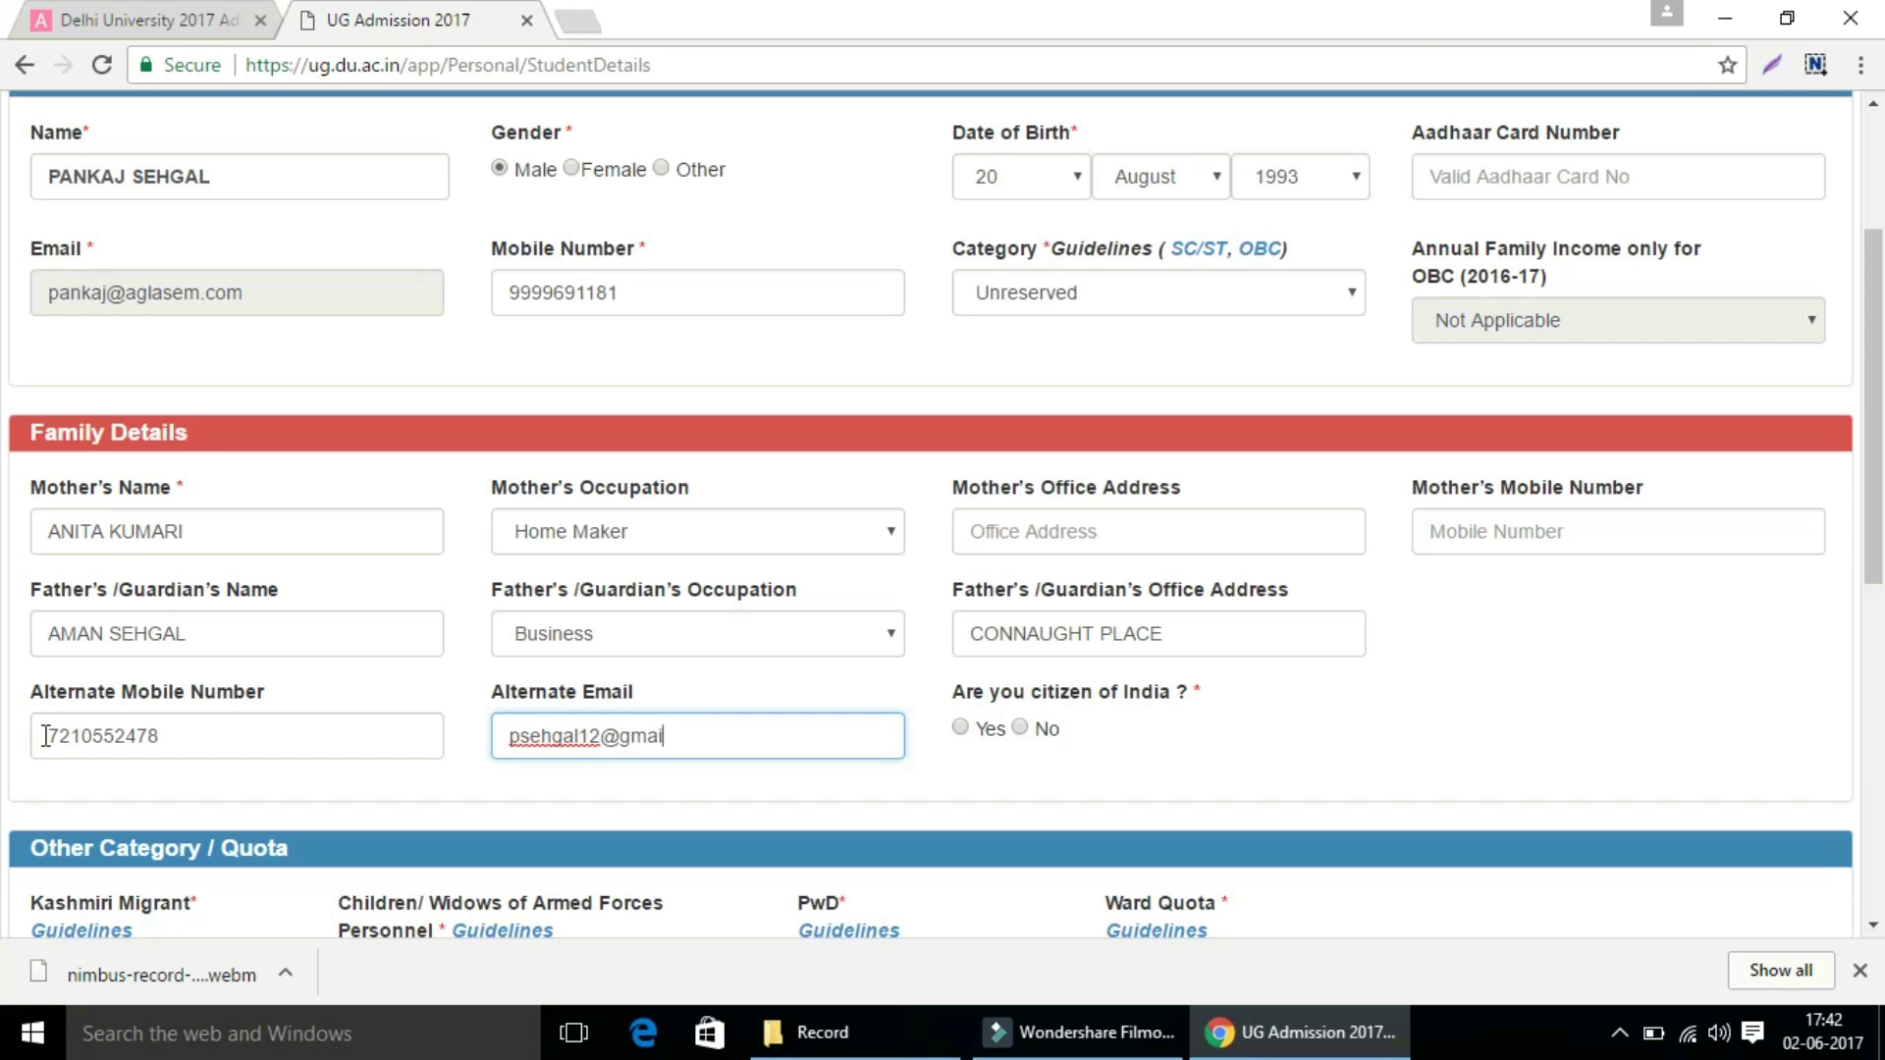
Confirm Indian citizenship and set Kashmiri Migrant, Armed Forces, PwD and Ward Quota to Not Applicable.
{"action": "left_click", "coordinate": [961, 727]}
{"action": "scroll", "coordinate": [965, 732], "scroll_direction": "down", "scroll_amount": 1}
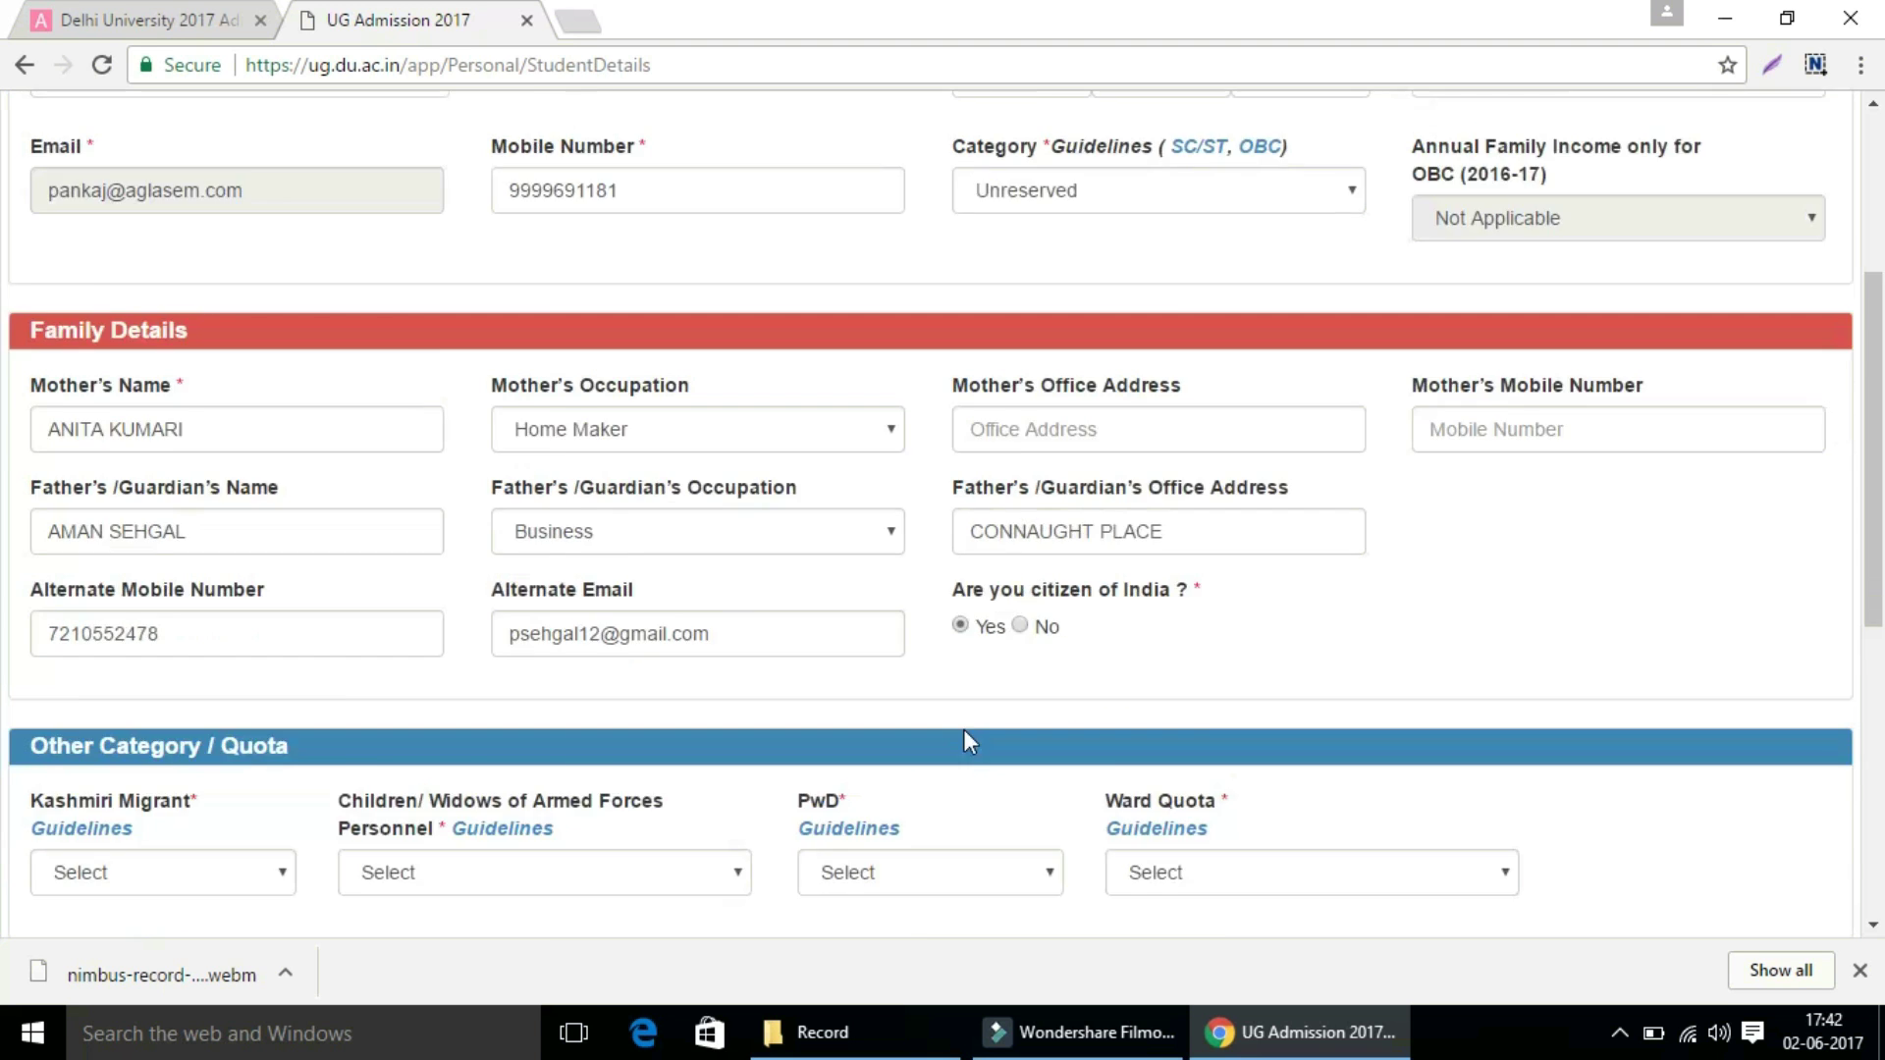
{"action": "scroll", "coordinate": [963, 742], "scroll_direction": "down", "scroll_amount": 6}
{"action": "left_click", "coordinate": [145, 278]}
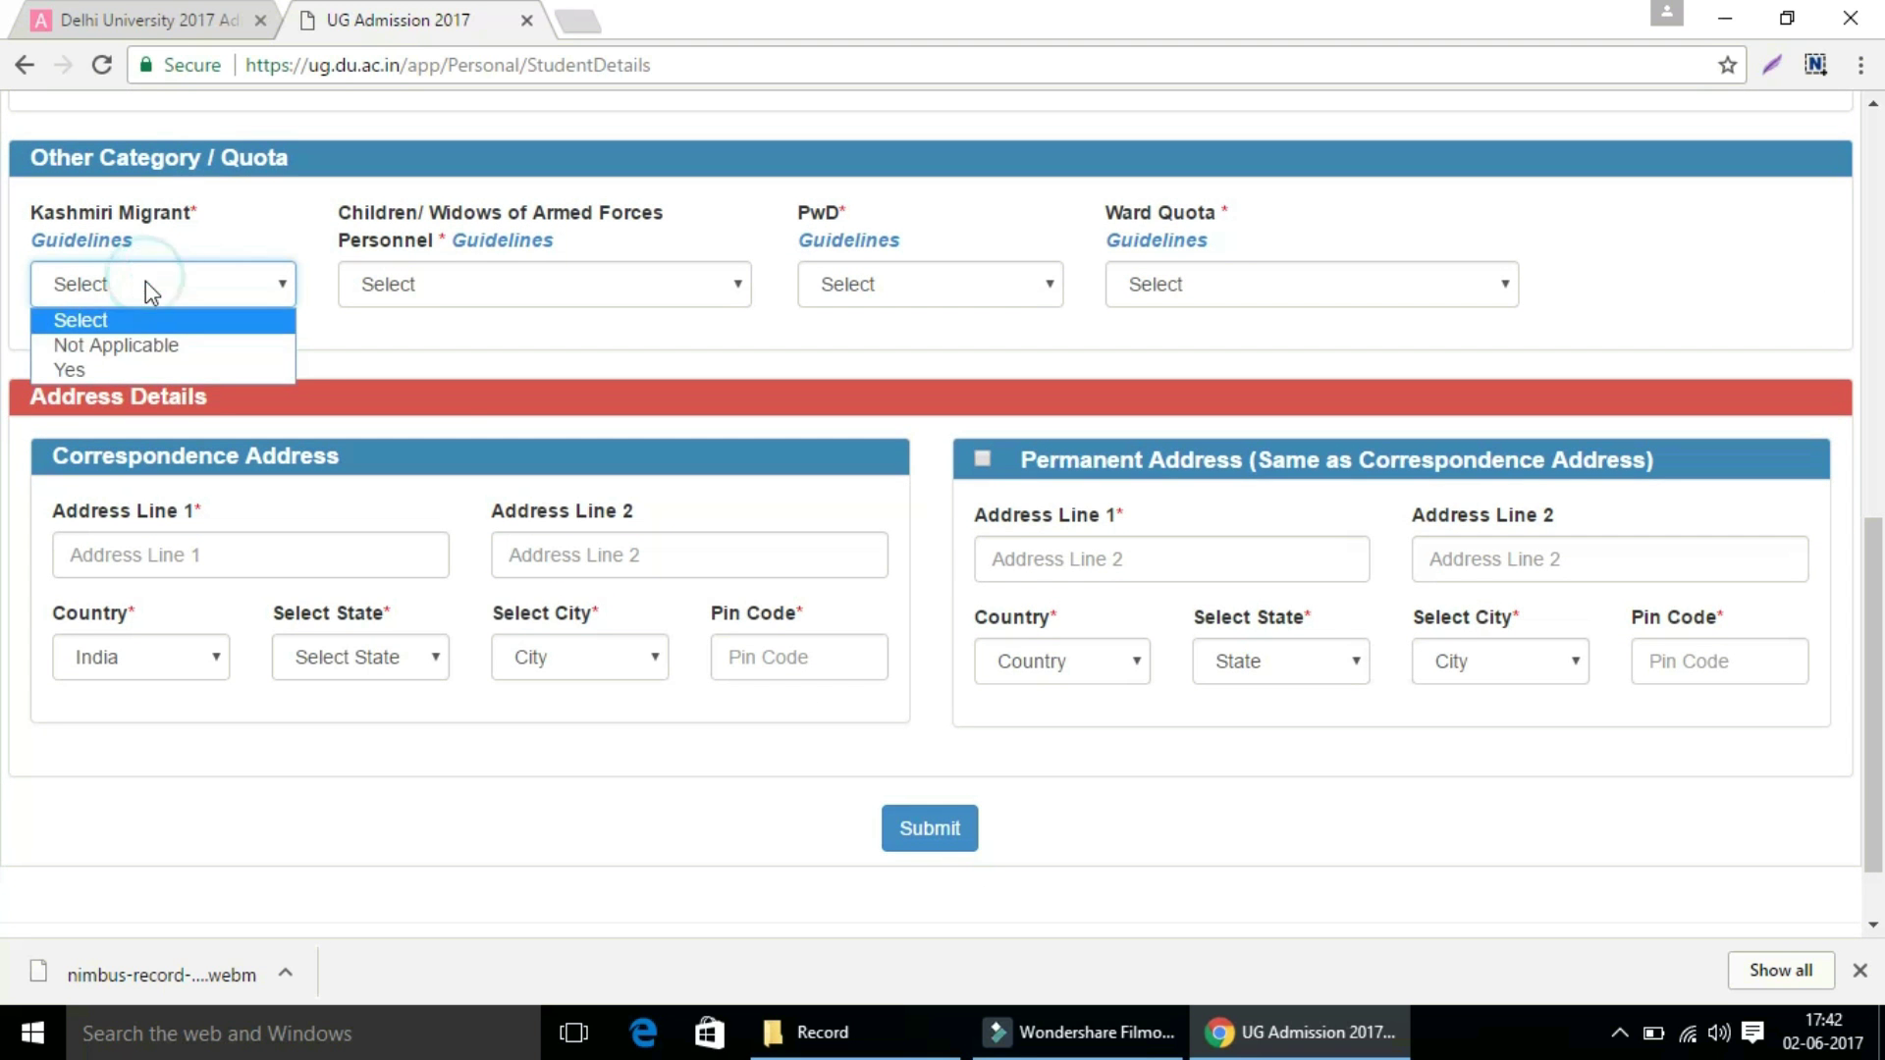
{"action": "left_click", "coordinate": [130, 346]}
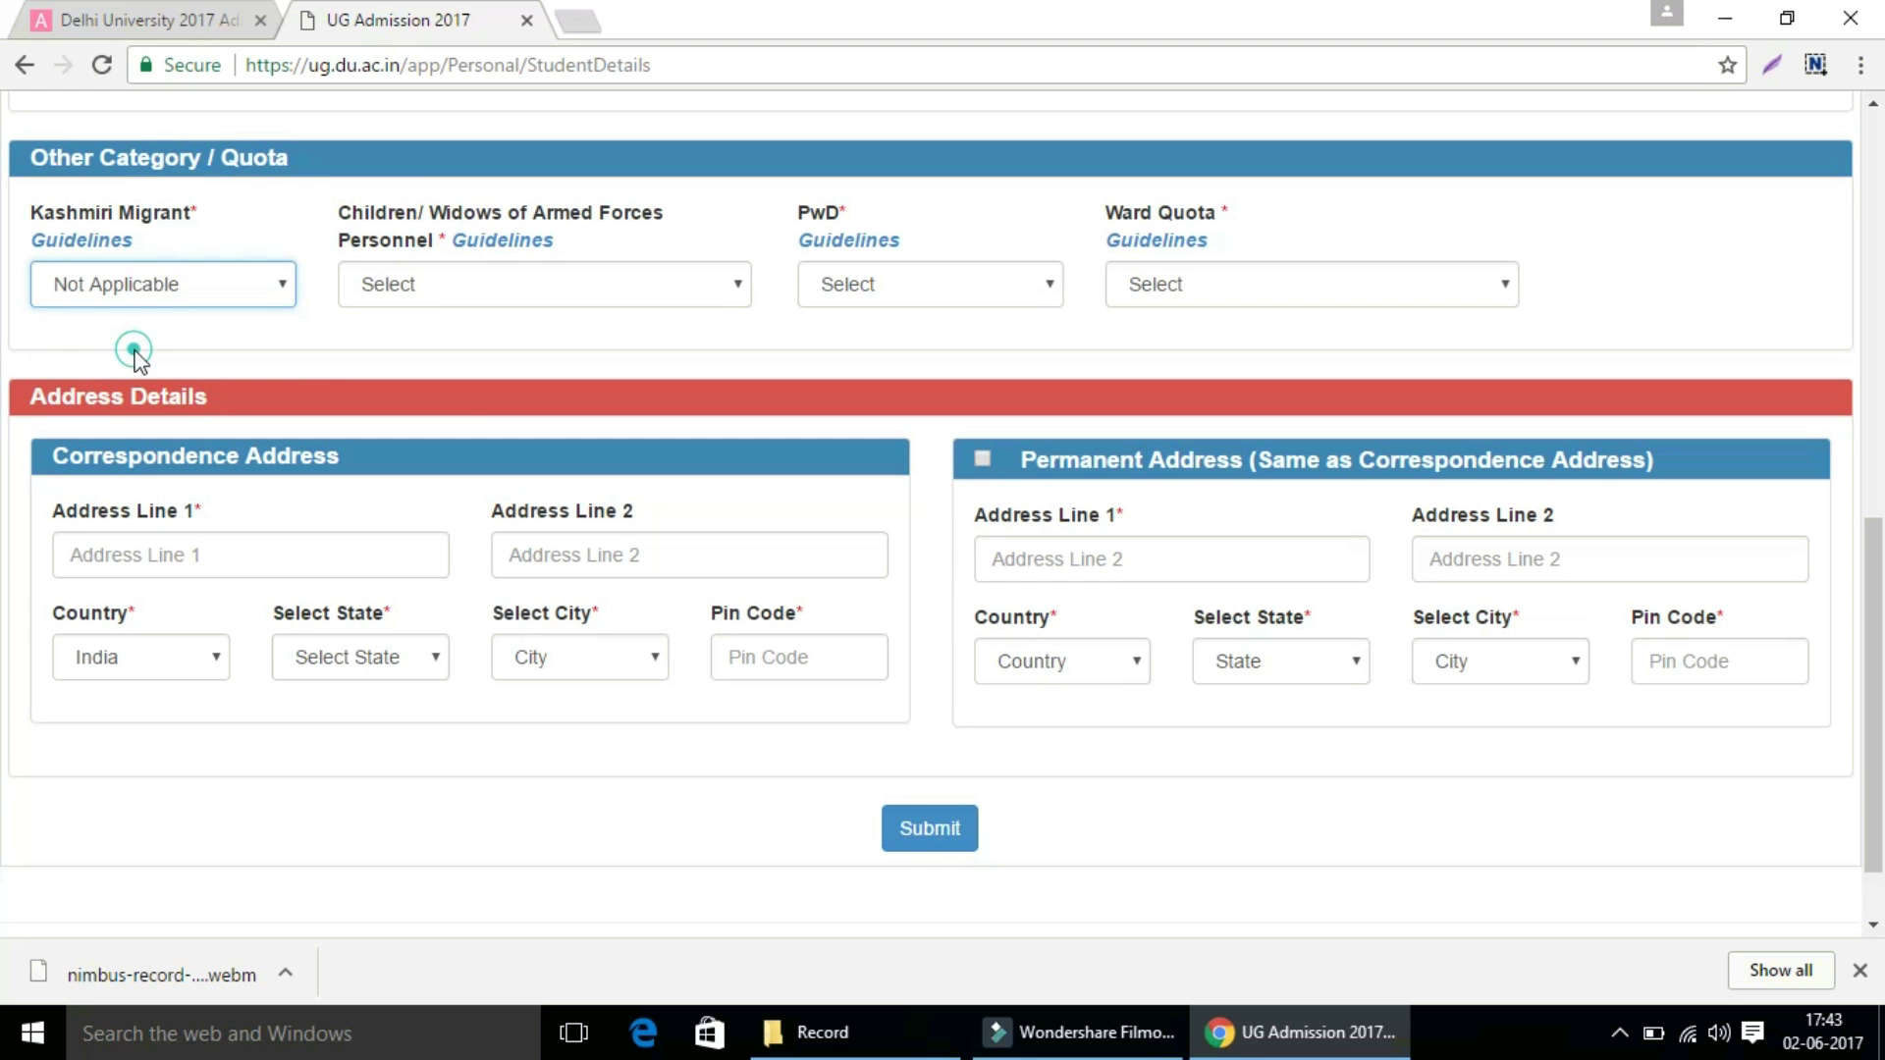
{"action": "left_click", "coordinate": [432, 291]}
{"action": "left_click", "coordinate": [425, 350]}
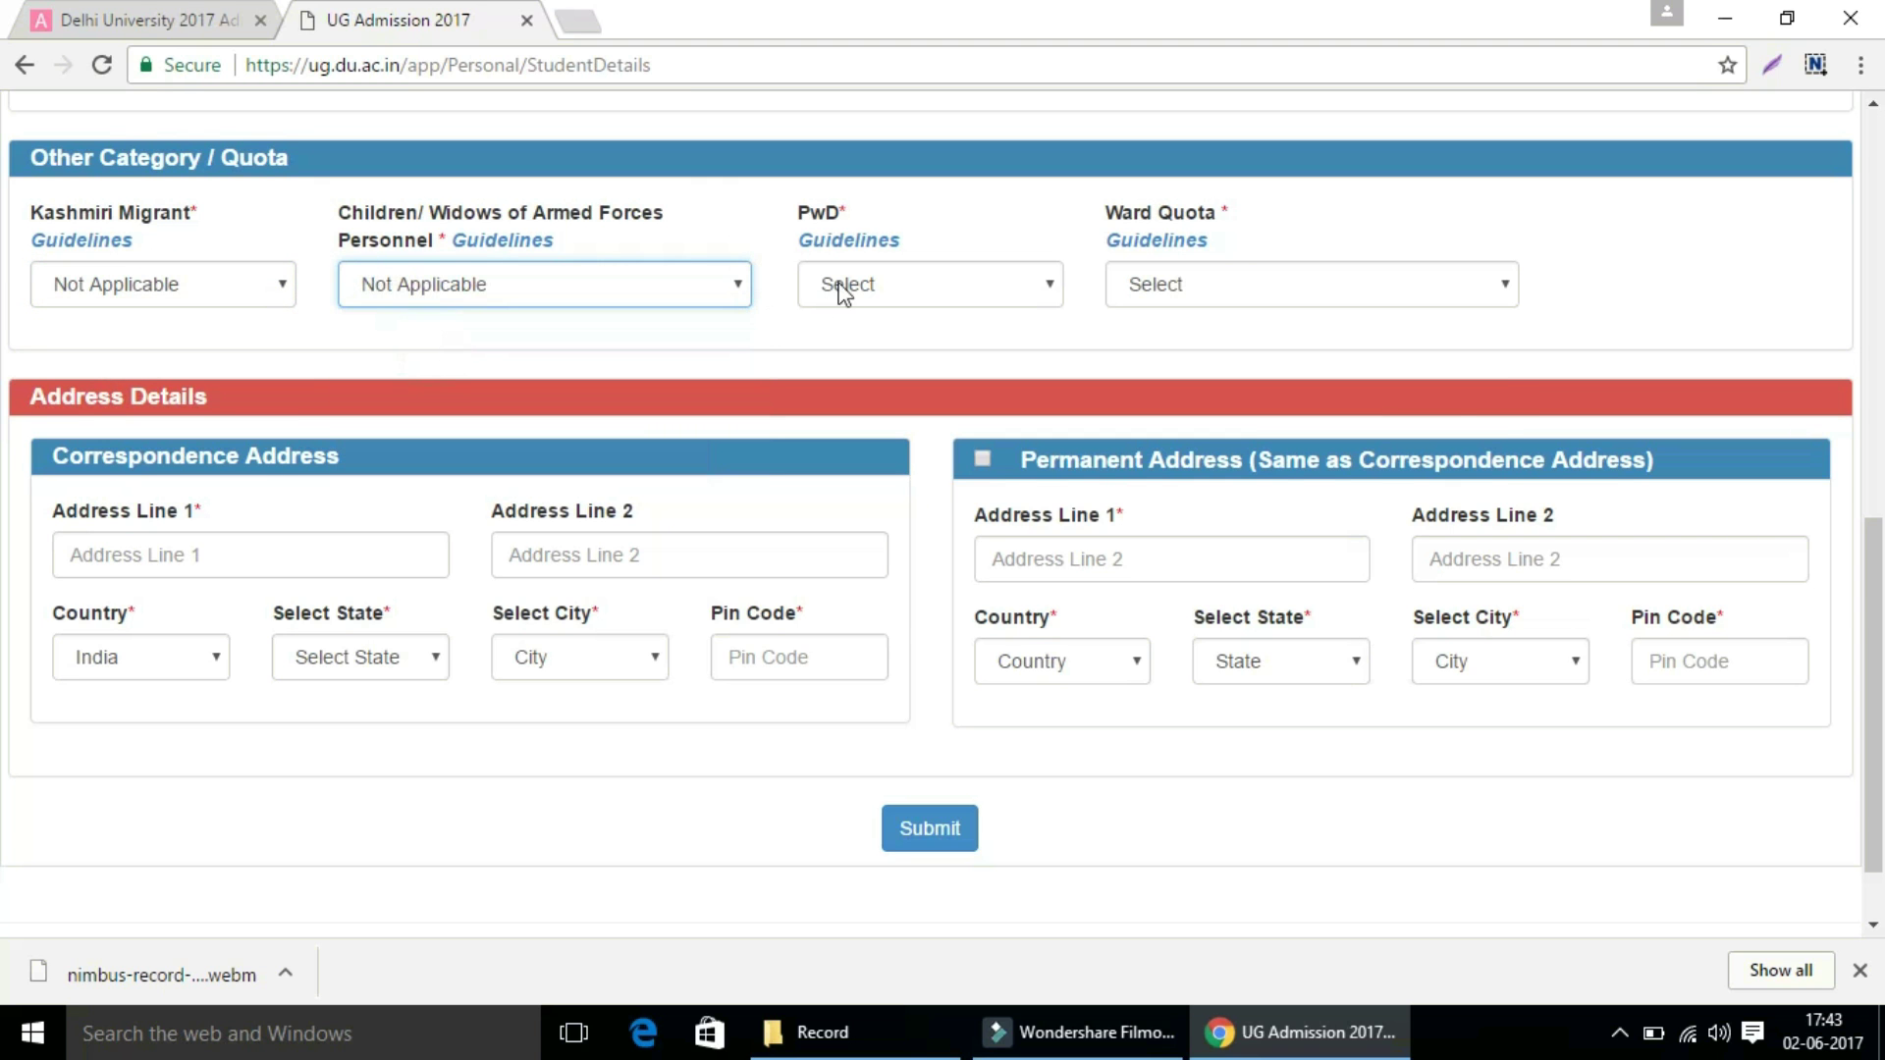
{"action": "left_click", "coordinate": [843, 291]}
{"action": "left_click", "coordinate": [845, 335]}
{"action": "left_click", "coordinate": [1152, 287]}
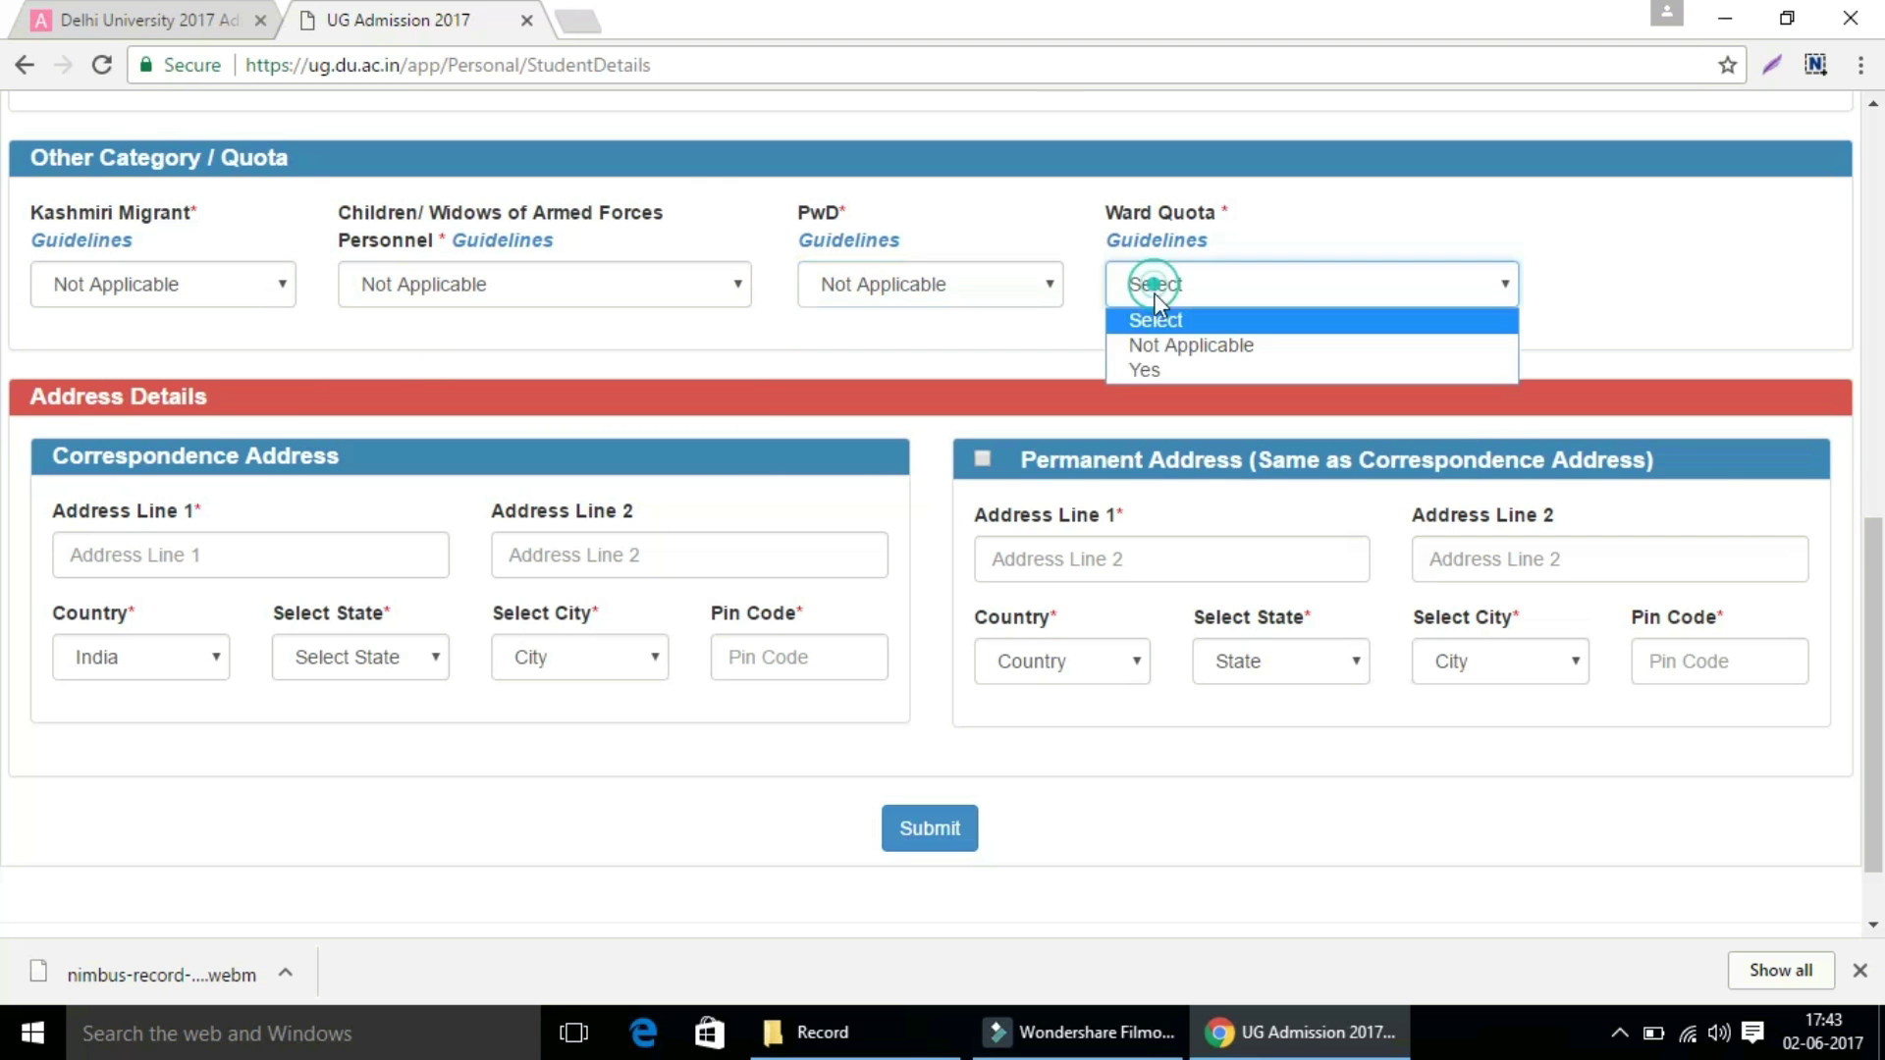
{"action": "left_click", "coordinate": [1167, 345]}
Enter the correspondence address with state Delhi, city New Delhi and pin code, copying it as permanent address.
{"action": "left_click", "coordinate": [156, 567]}
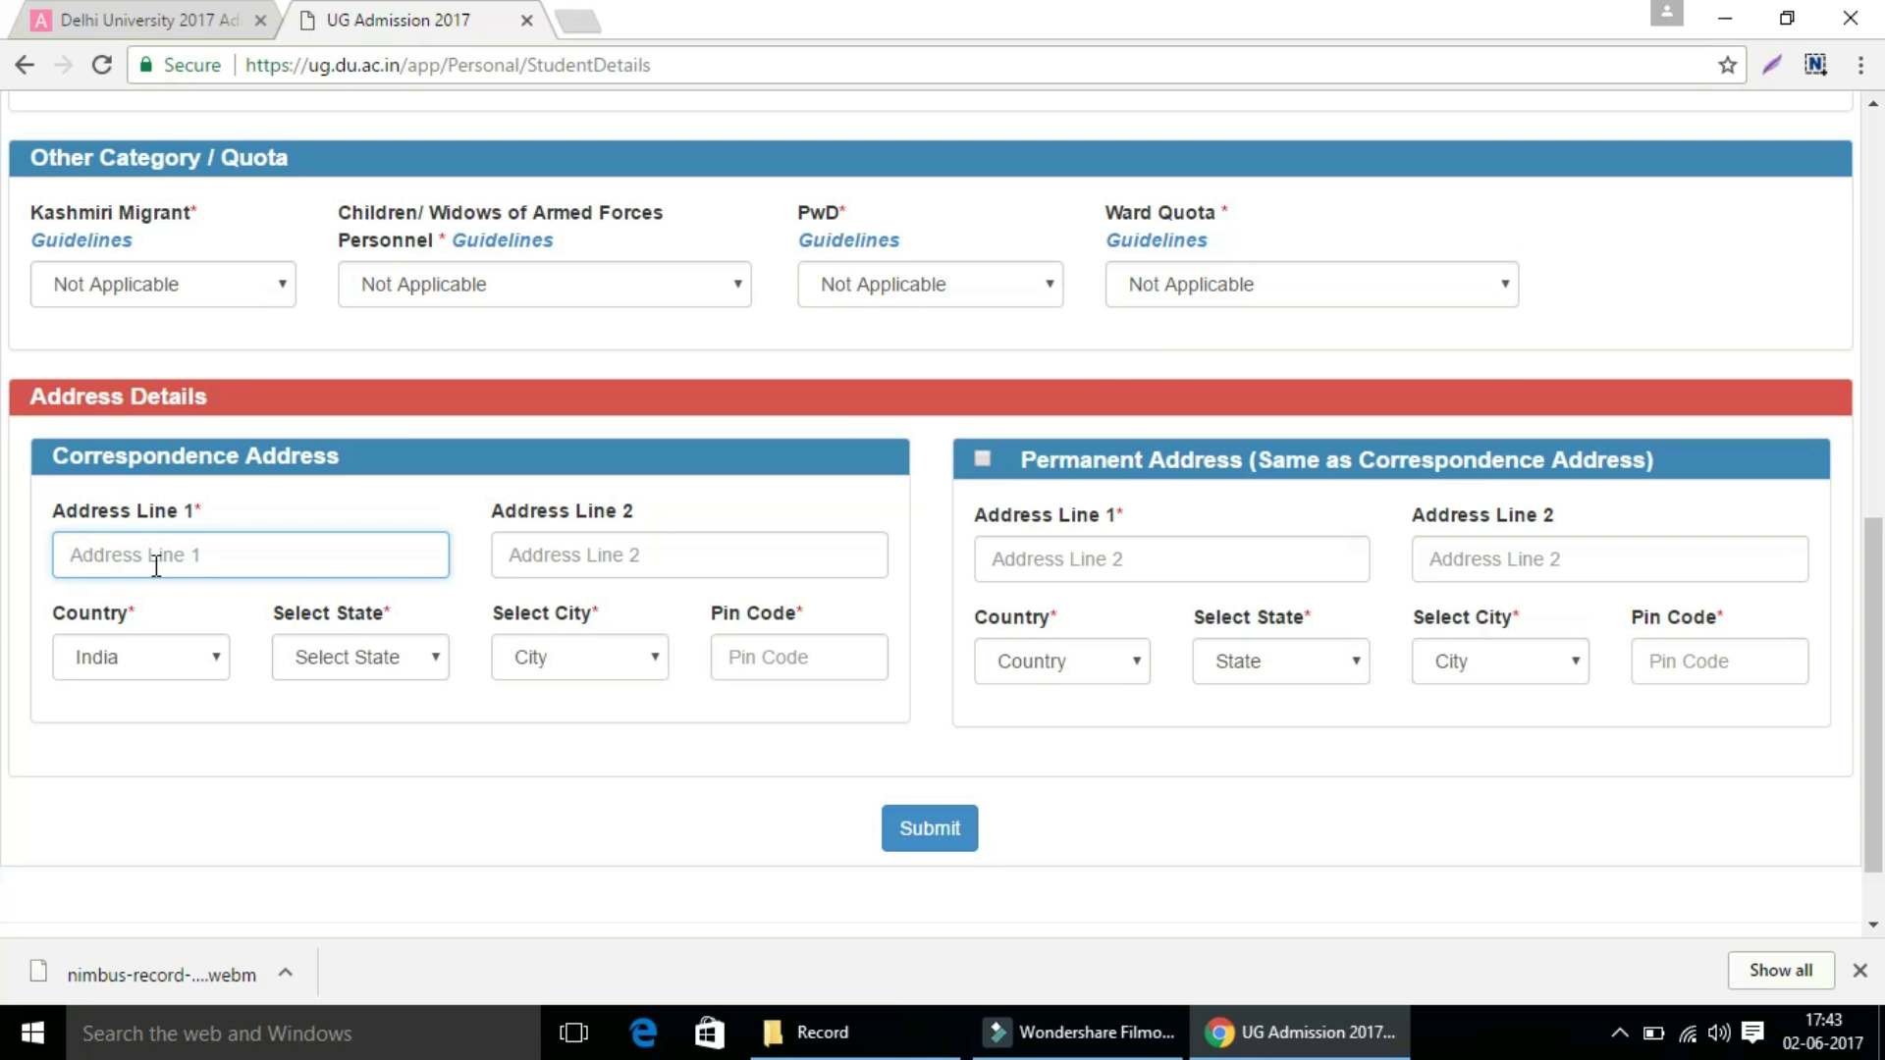
{"action": "key", "text": "Tab"}
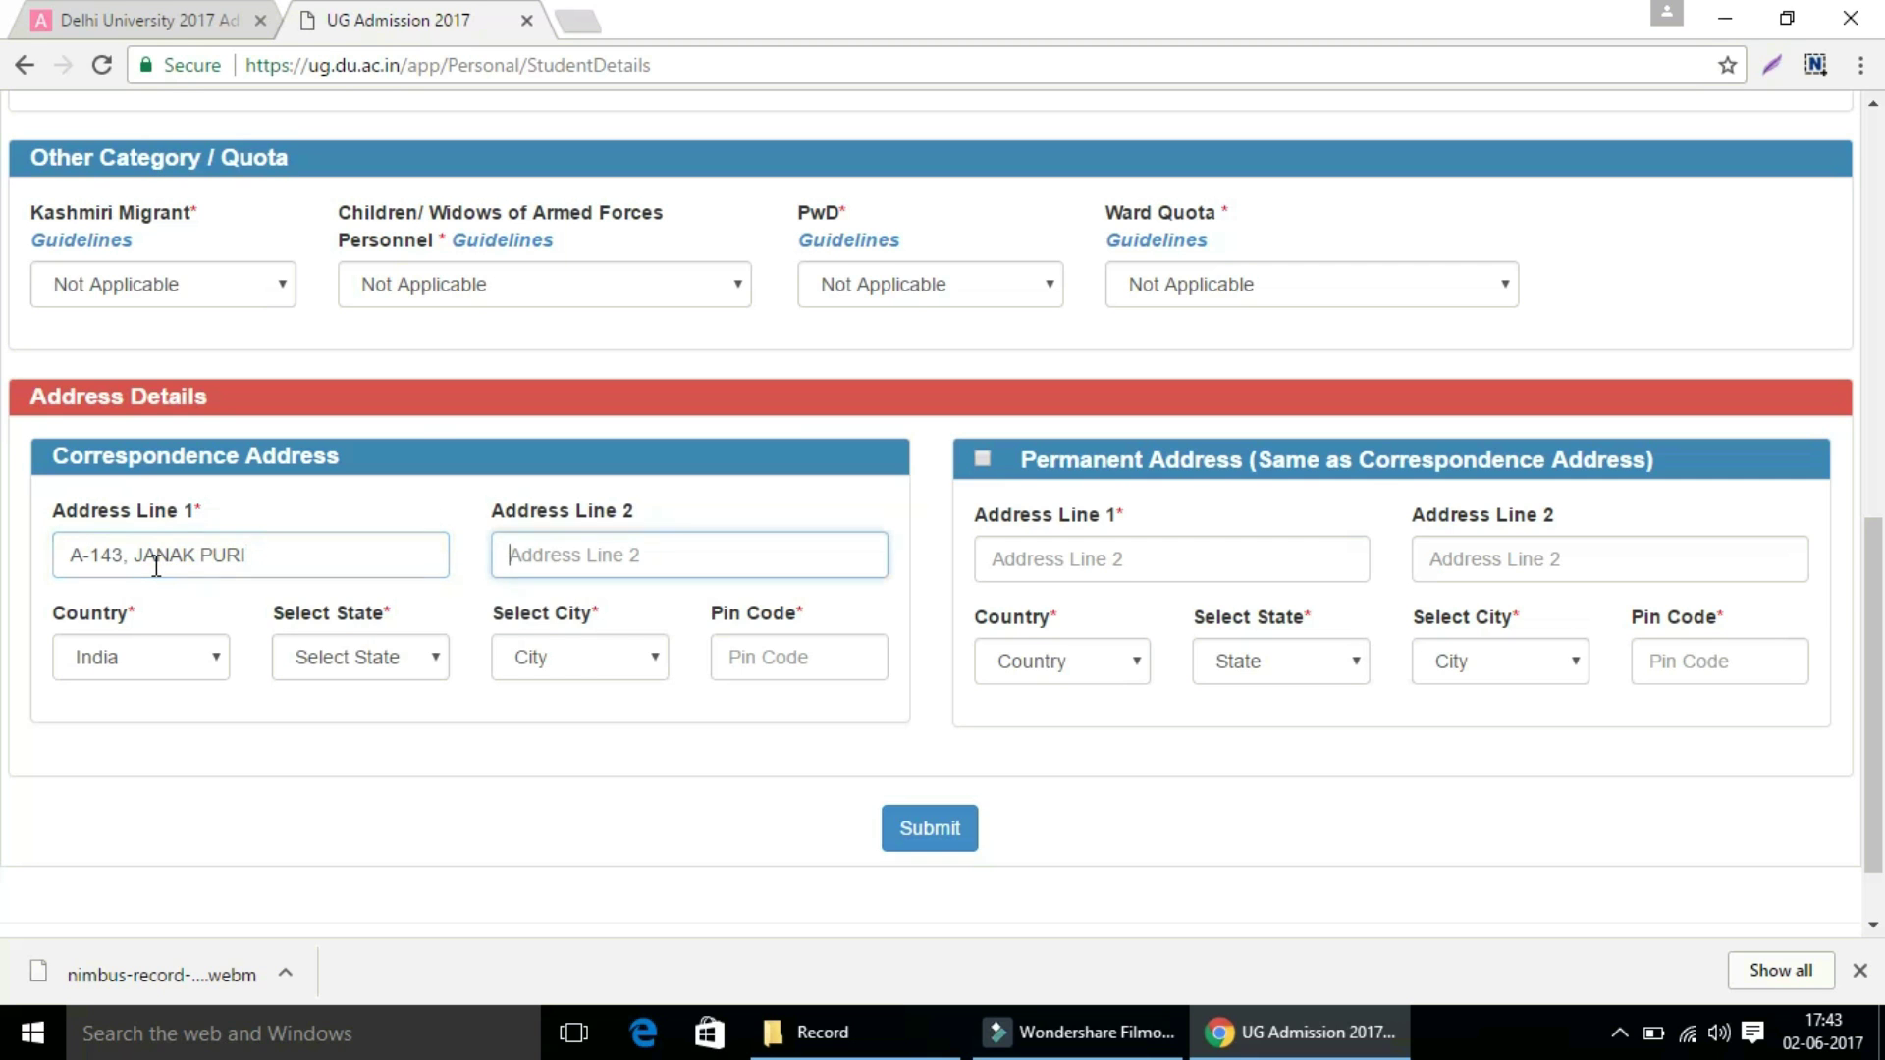
{"action": "type", "text": "NEW DELHI"}
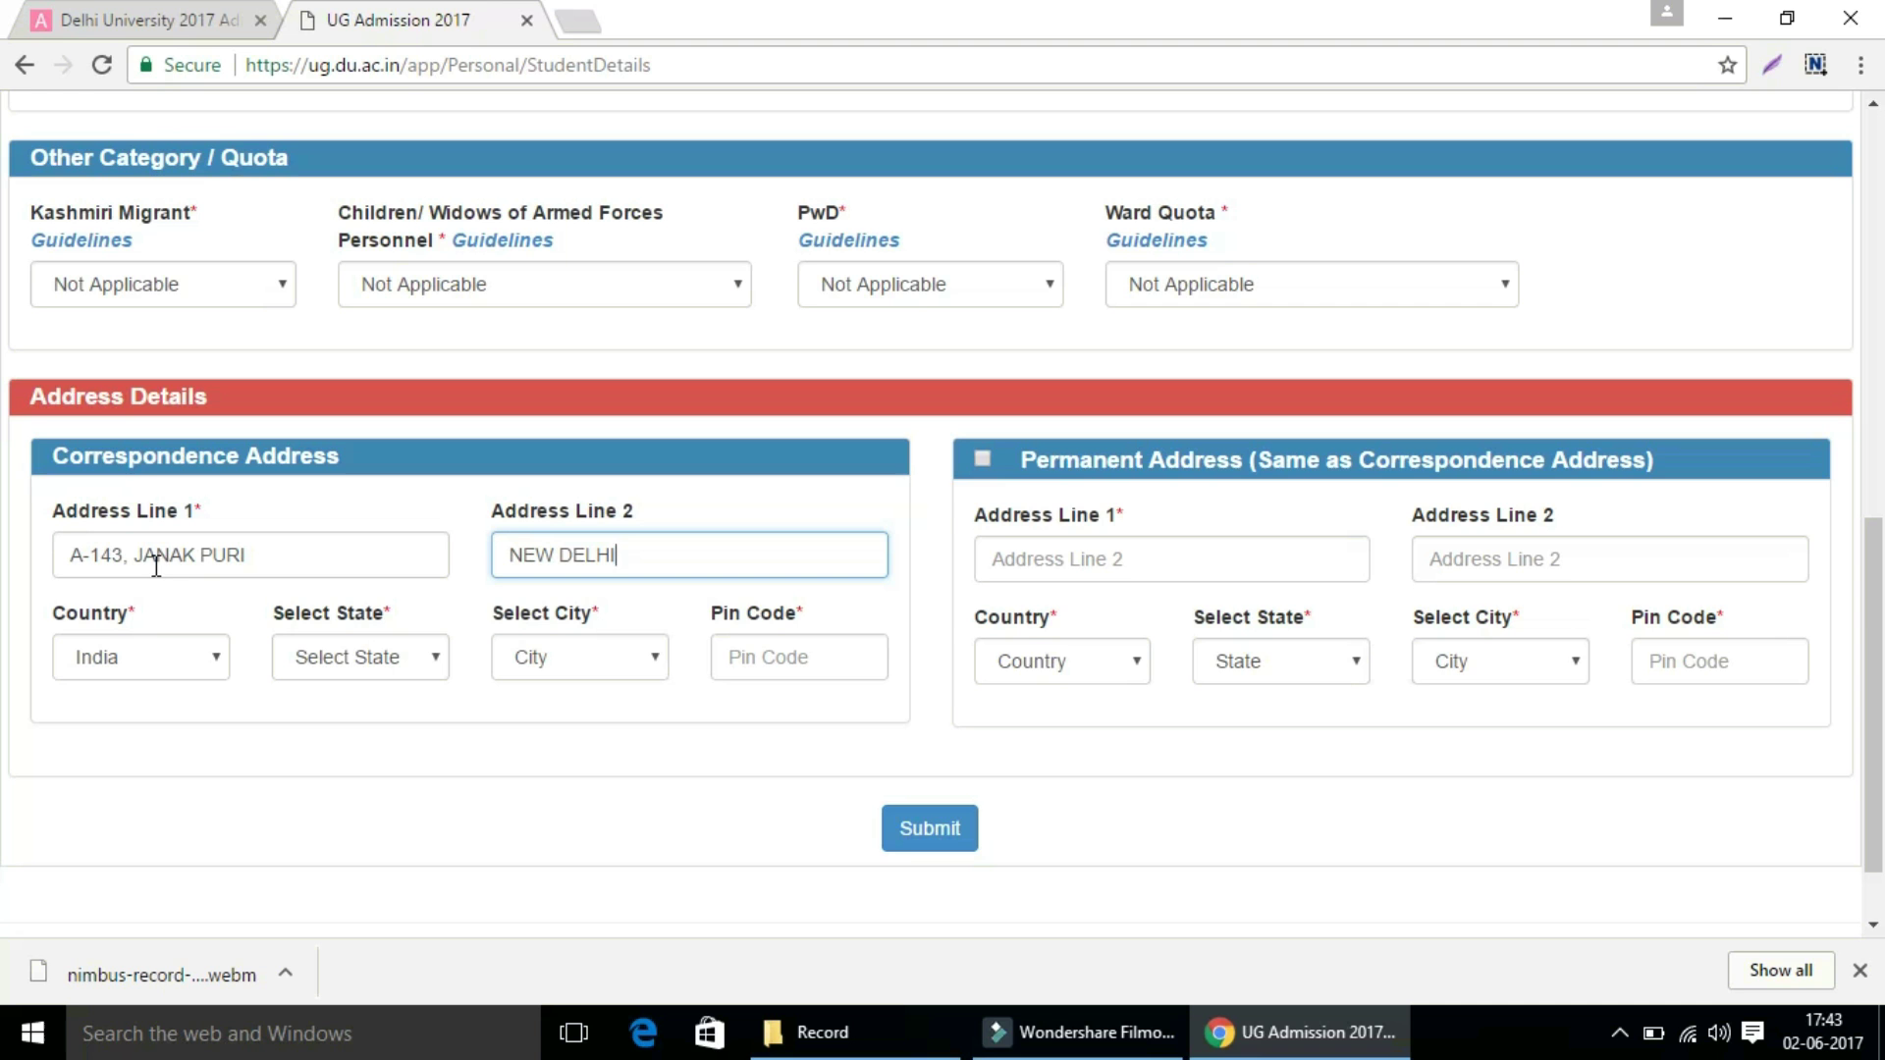
{"action": "left_click", "coordinate": [370, 656]}
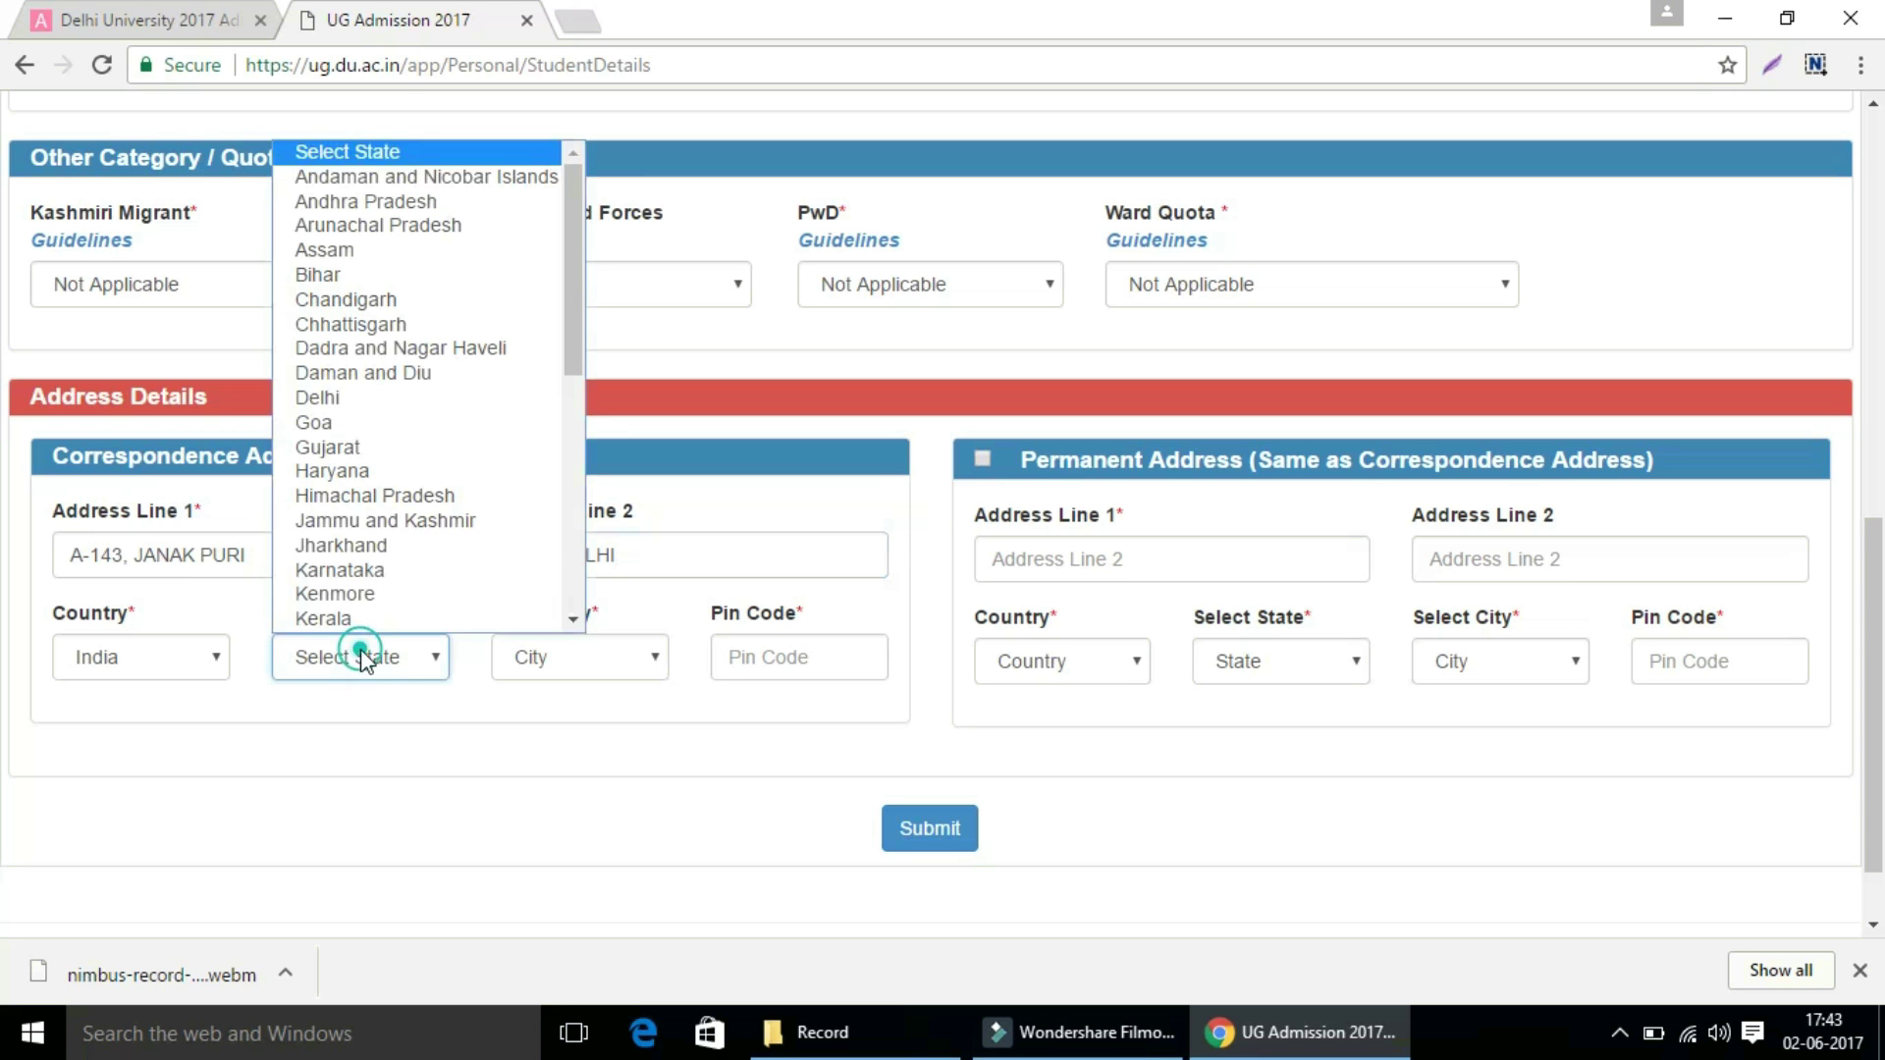
{"action": "left_click", "coordinate": [360, 405]}
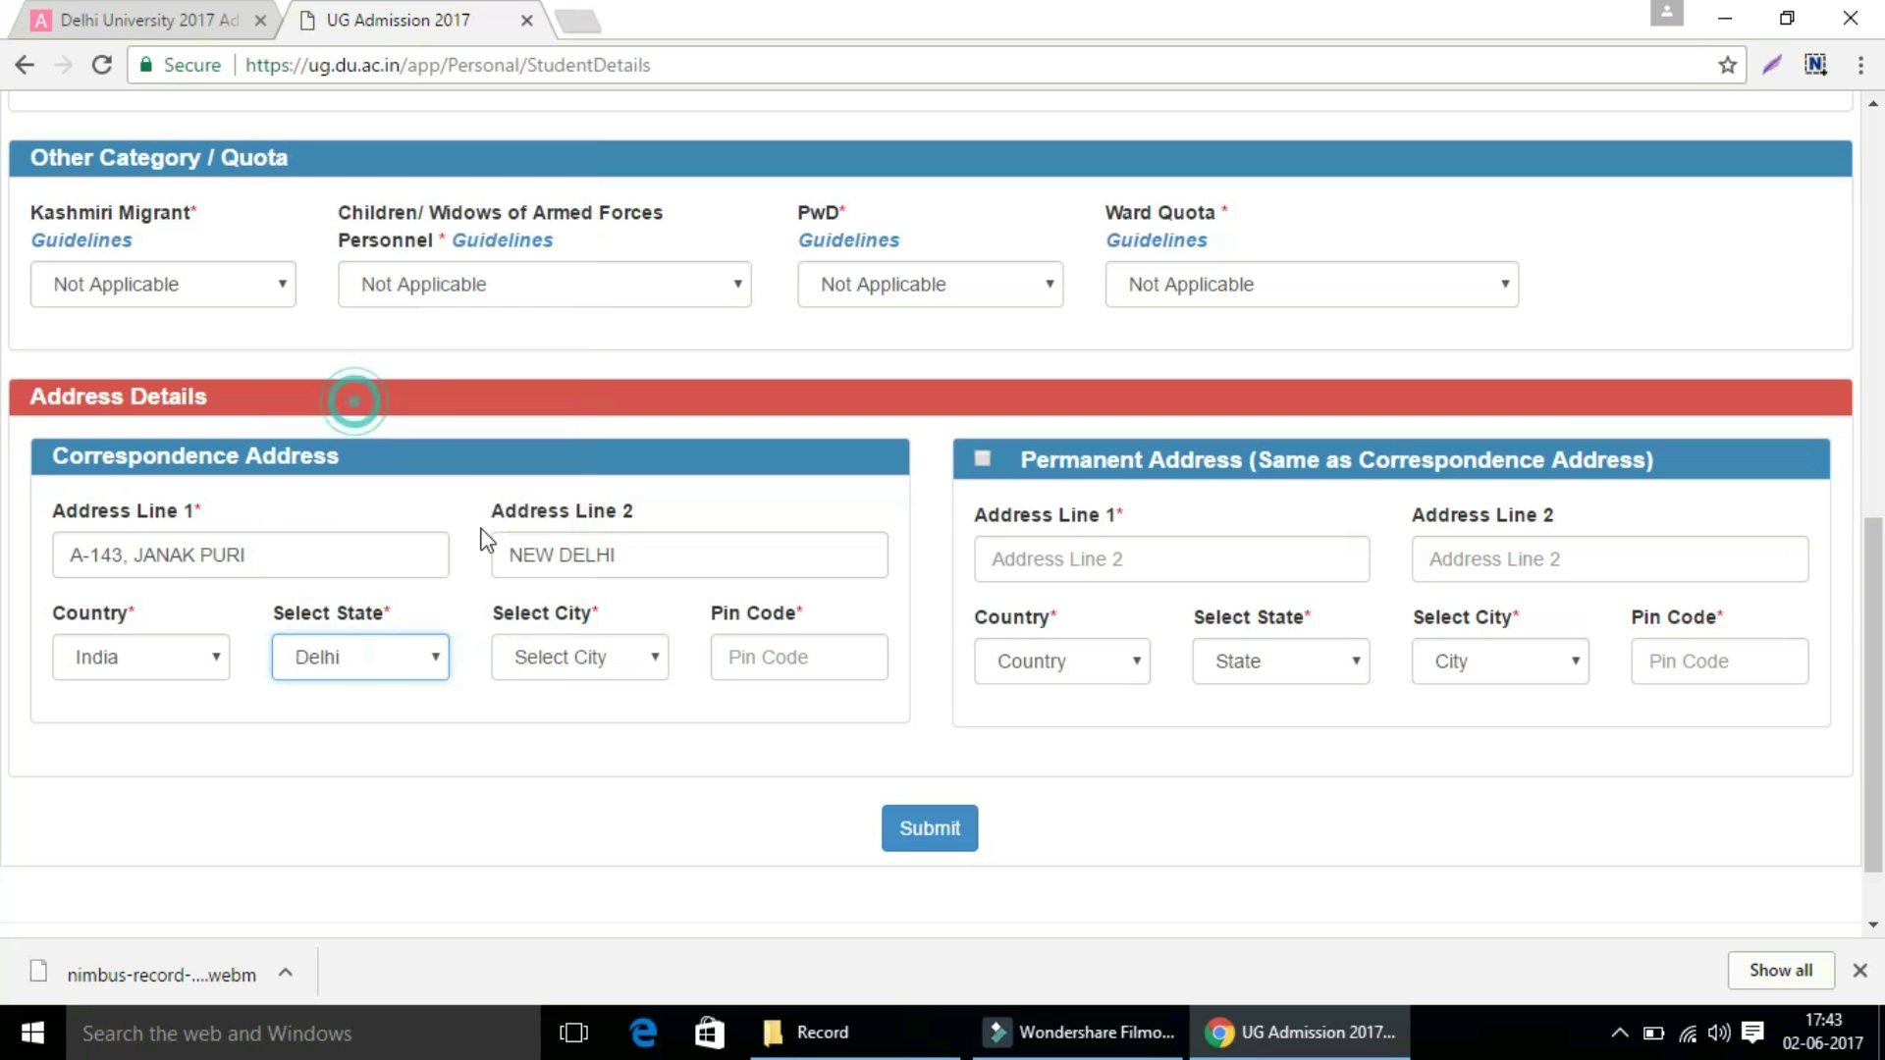
{"action": "left_click", "coordinate": [575, 662]}
{"action": "left_click", "coordinate": [573, 740]}
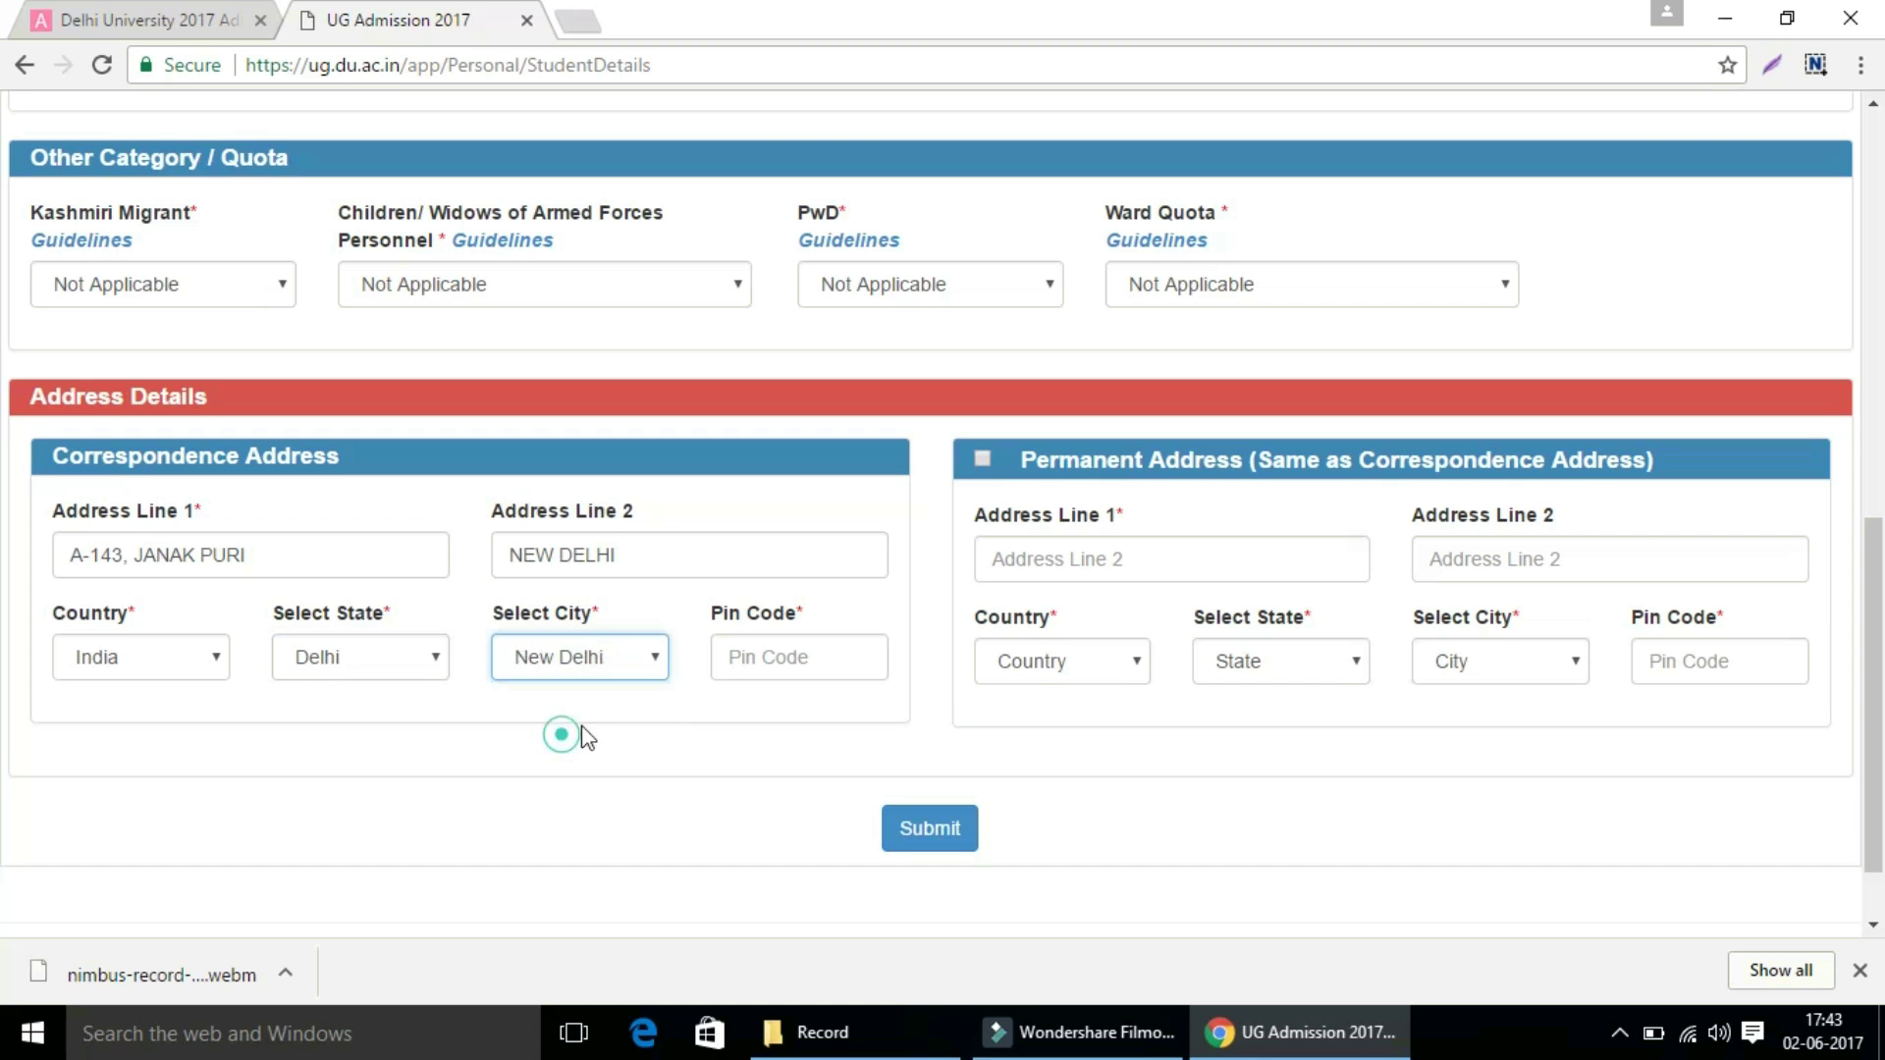
{"action": "left_click", "coordinate": [734, 648]}
{"action": "type", "text": "1"}
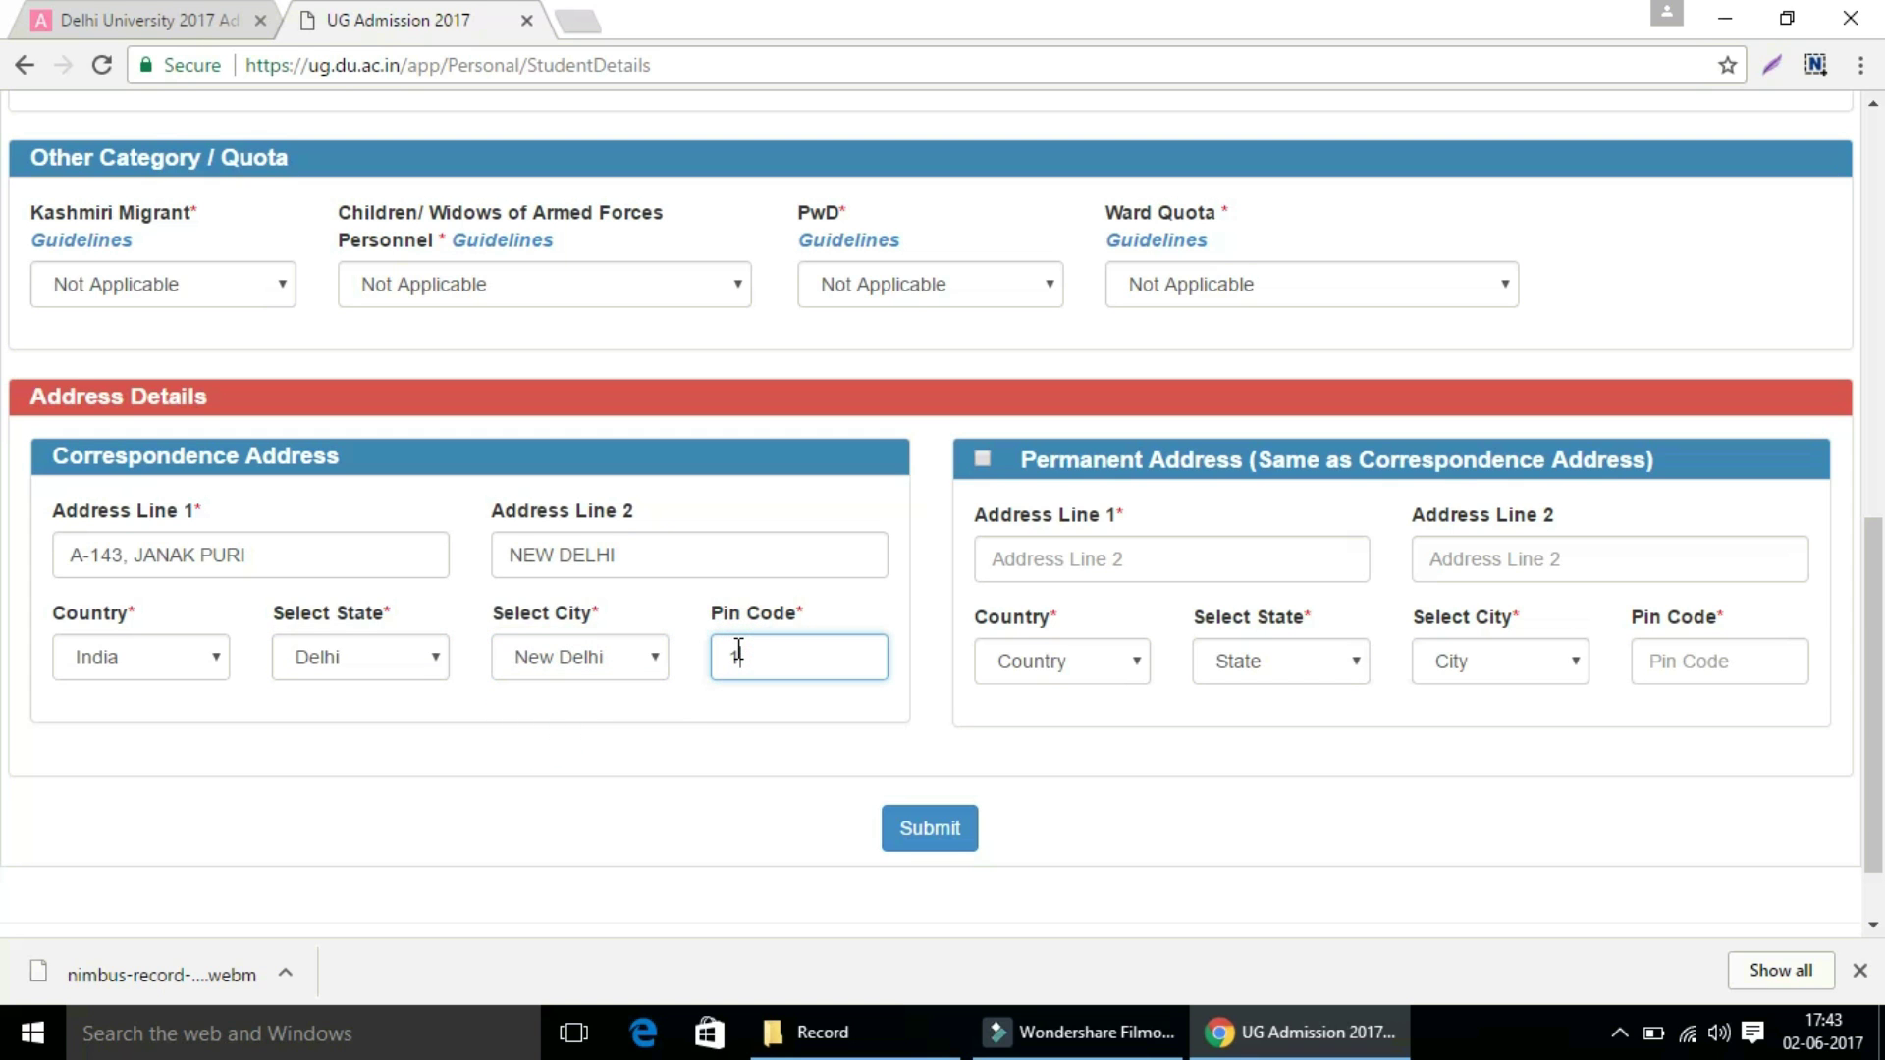
{"action": "type", "text": "10058"}
{"action": "left_click", "coordinate": [983, 458]}
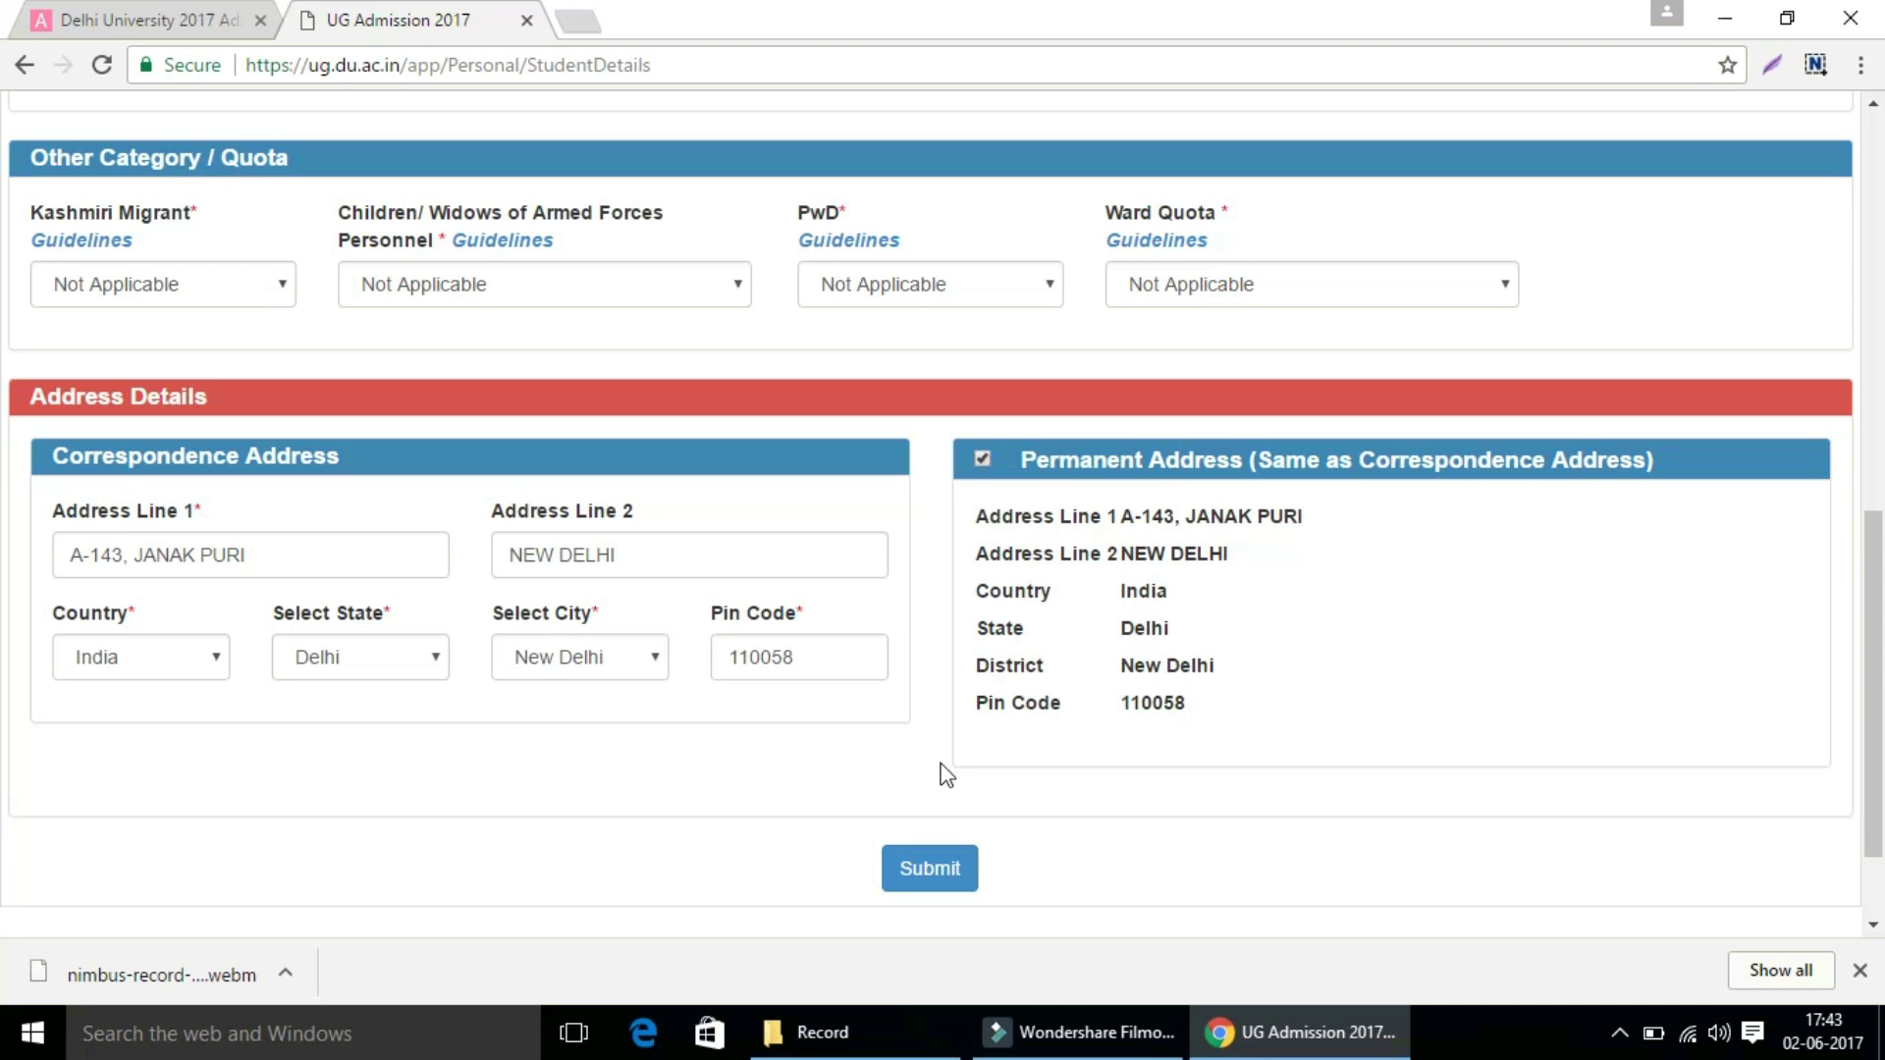
Submit the personal details and scroll the preview down to the Previous/Edit/Next buttons.
{"action": "left_click", "coordinate": [930, 864]}
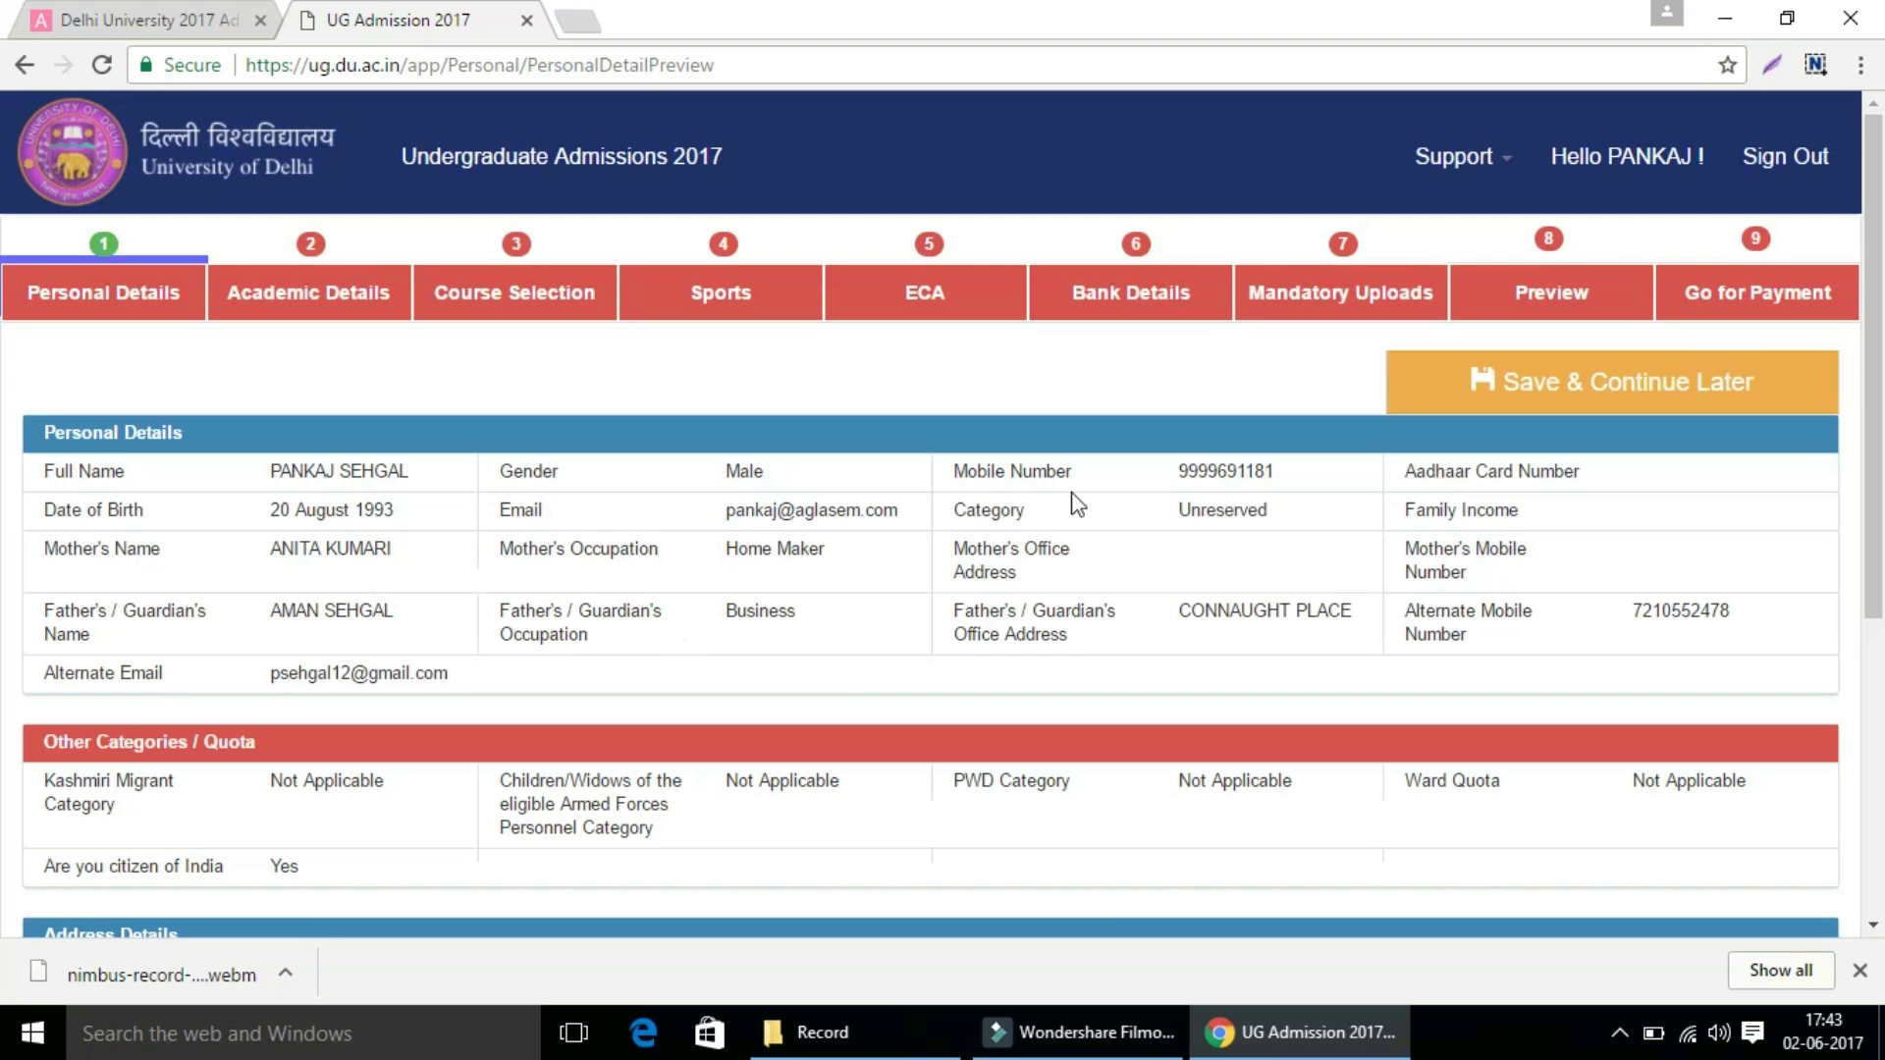
{"action": "scroll", "coordinate": [285, 510], "scroll_direction": "down", "scroll_amount": 1}
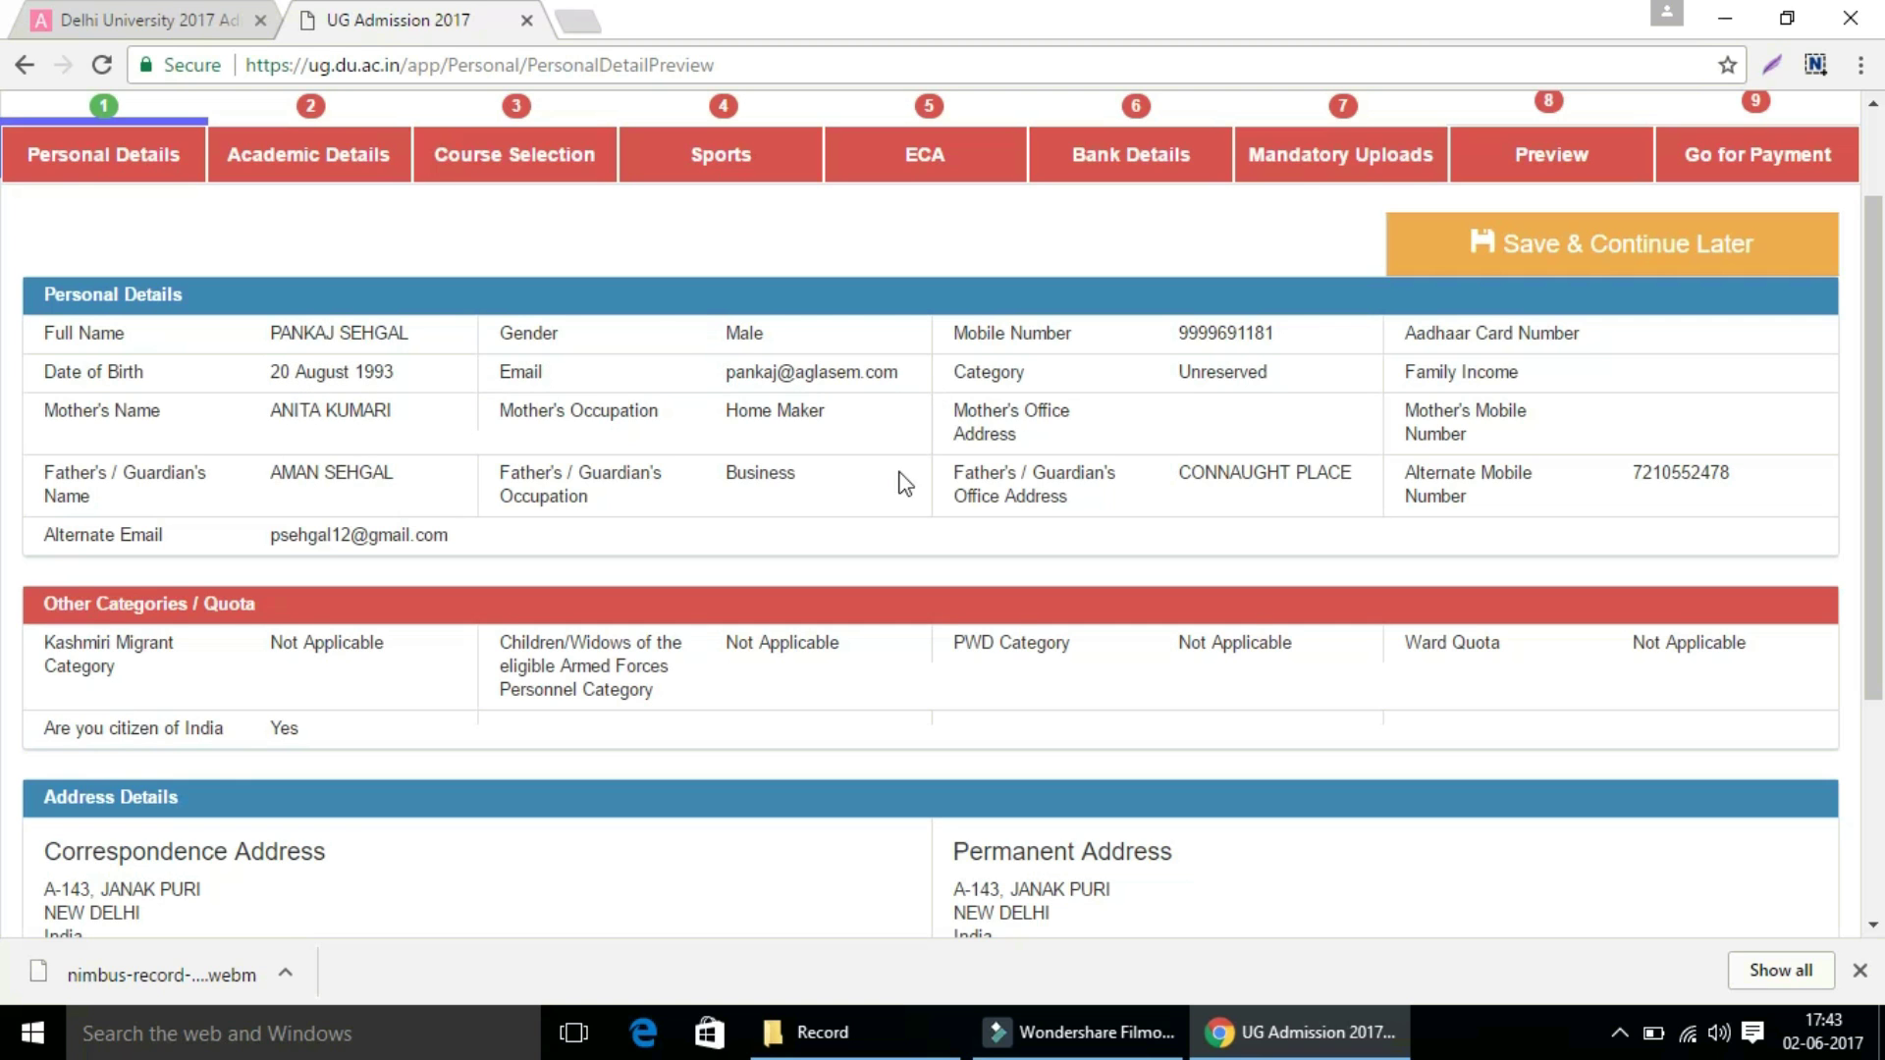
{"action": "scroll", "coordinate": [899, 480], "scroll_direction": "down", "scroll_amount": 3}
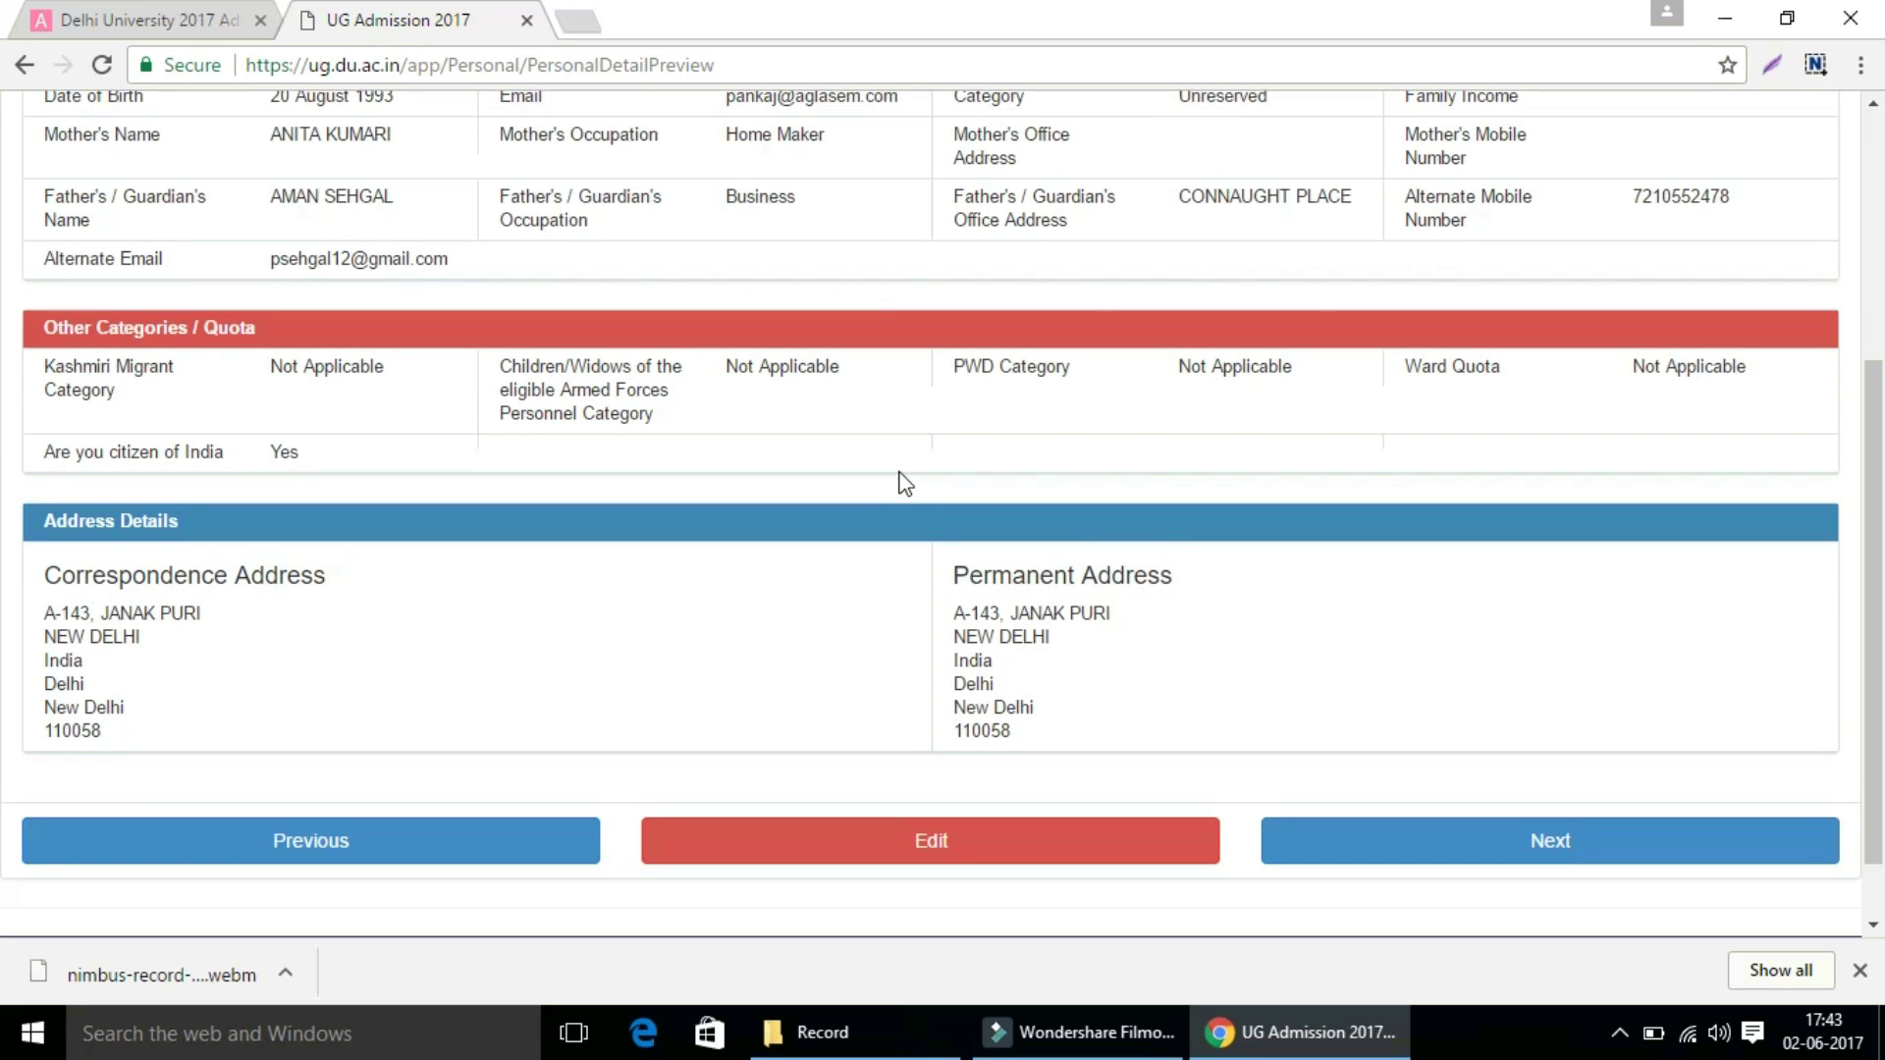
{"action": "scroll", "coordinate": [904, 483], "scroll_direction": "down", "scroll_amount": 1}
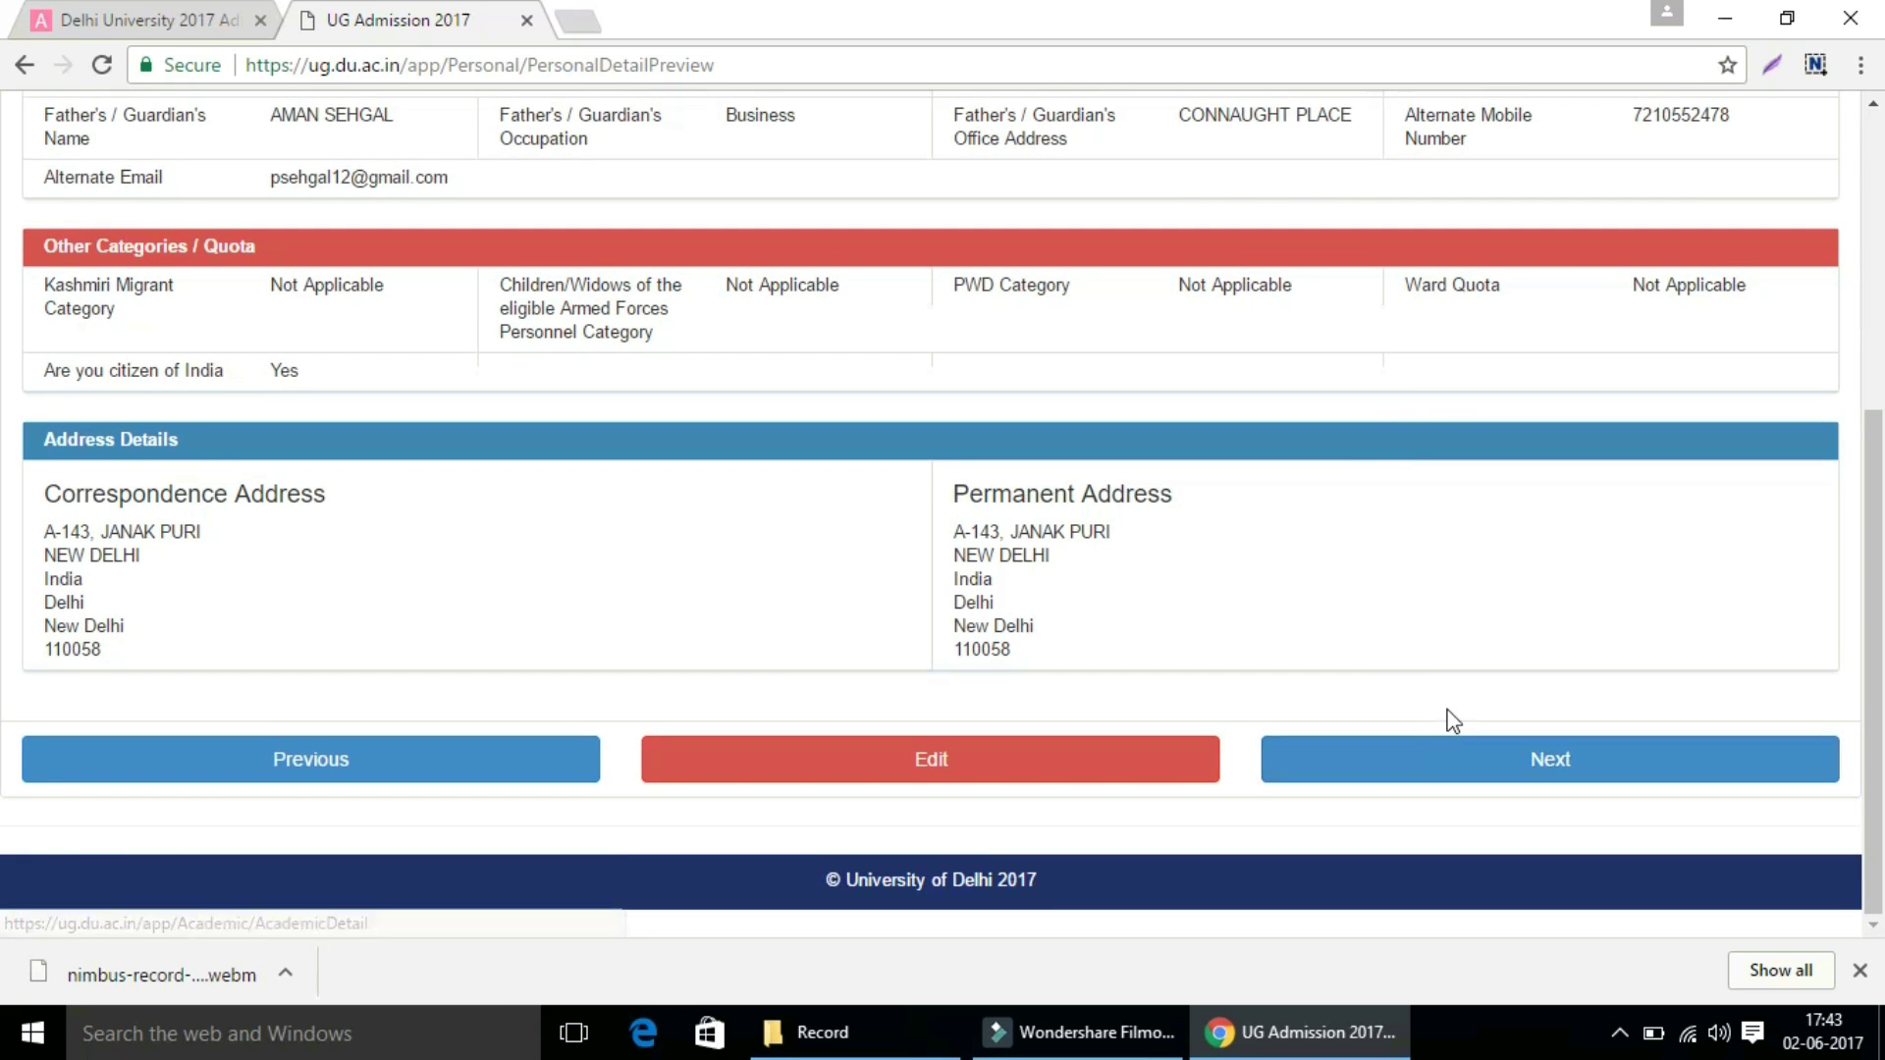
{"action": "scroll", "coordinate": [1456, 721], "scroll_direction": "up", "scroll_amount": 7}
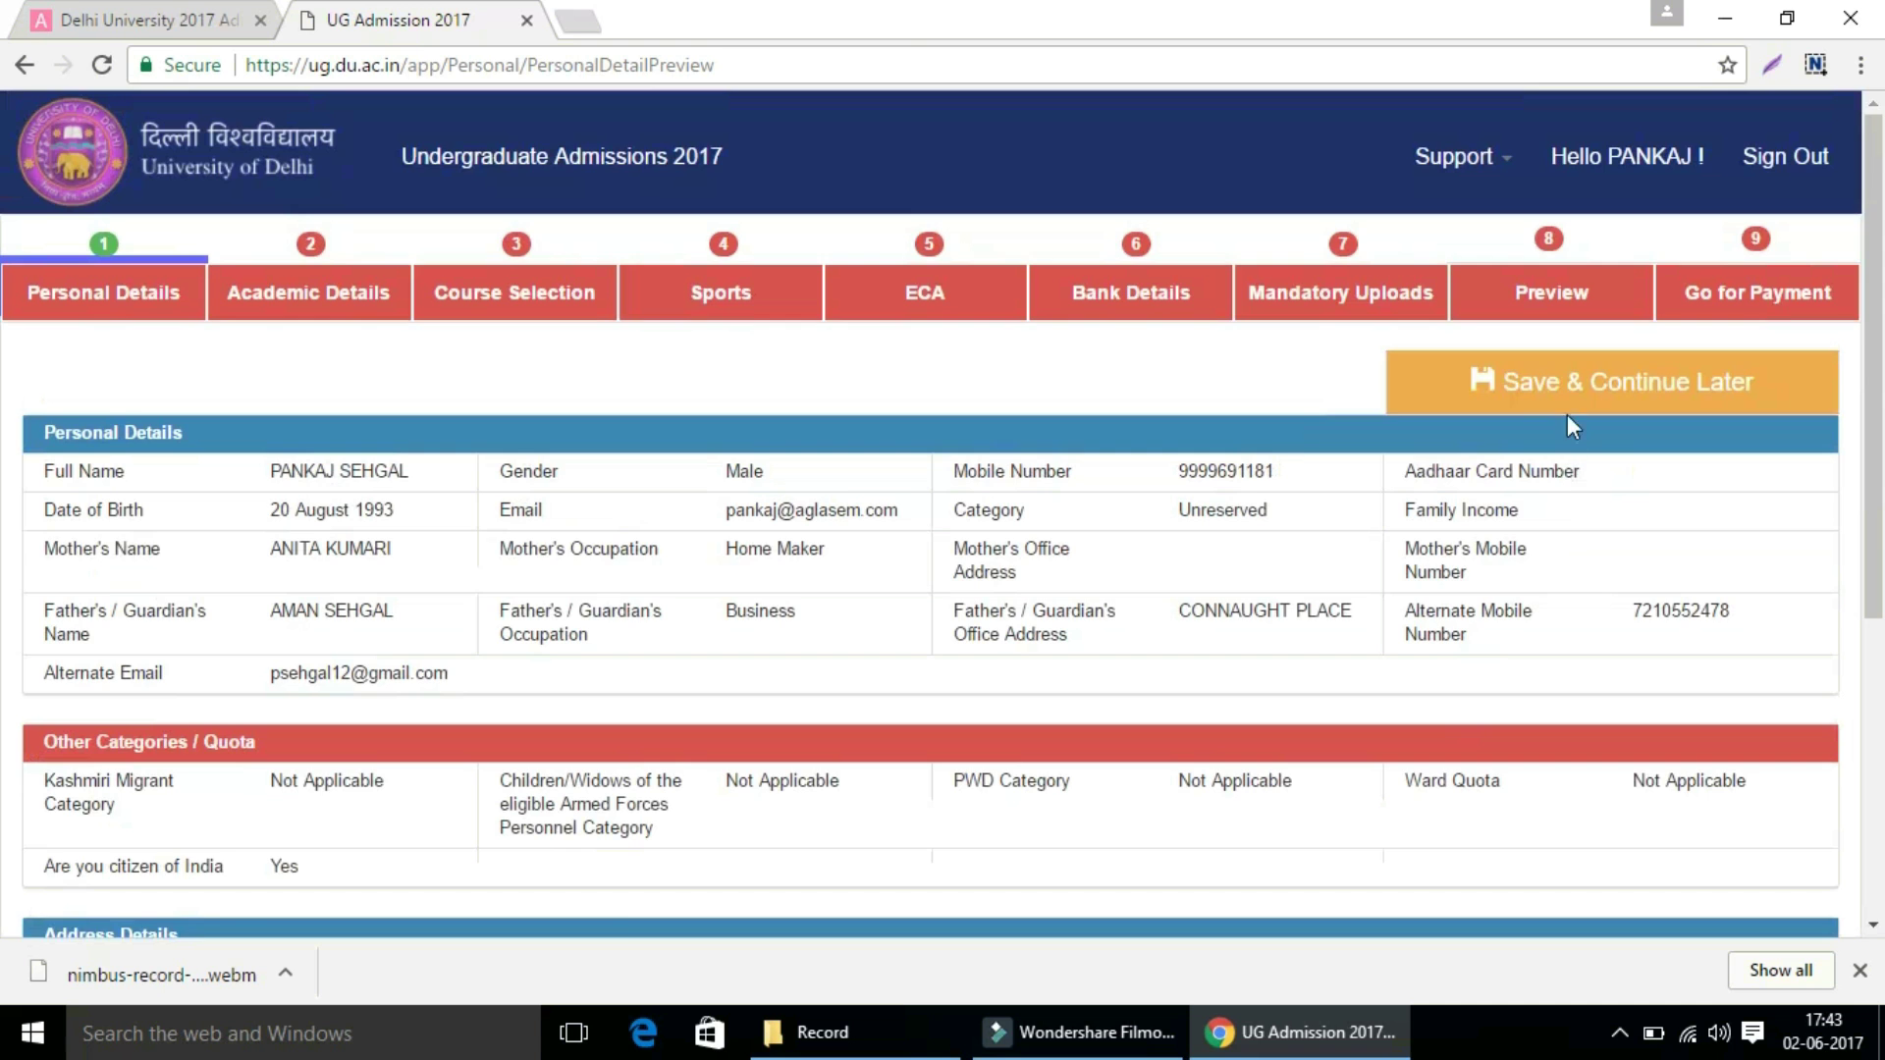
{"action": "scroll", "coordinate": [1563, 586], "scroll_direction": "down", "scroll_amount": 6}
{"action": "scroll", "coordinate": [1561, 598], "scroll_direction": "down", "scroll_amount": 2}
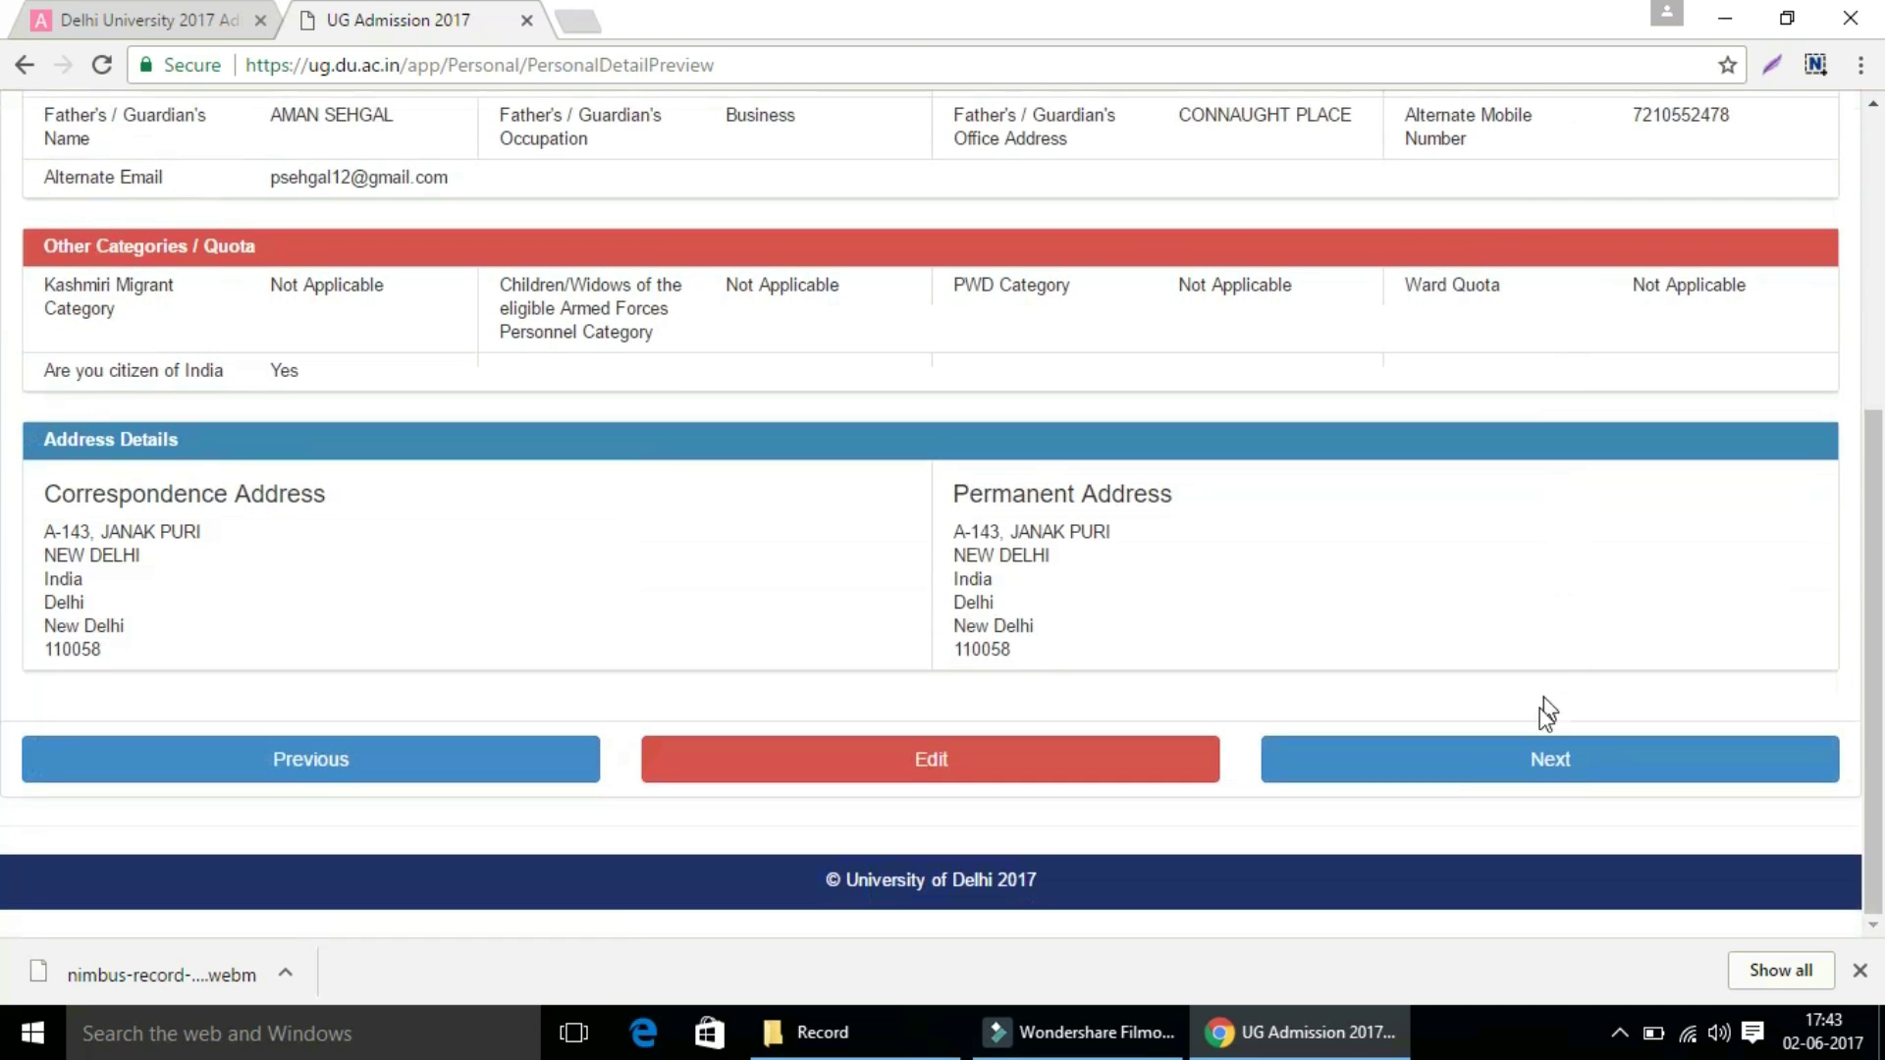
Set board CBSE, enter the Class XII roll number, year 2017, result Passed, and Hindi up to Class X.
{"action": "left_click", "coordinate": [1519, 769]}
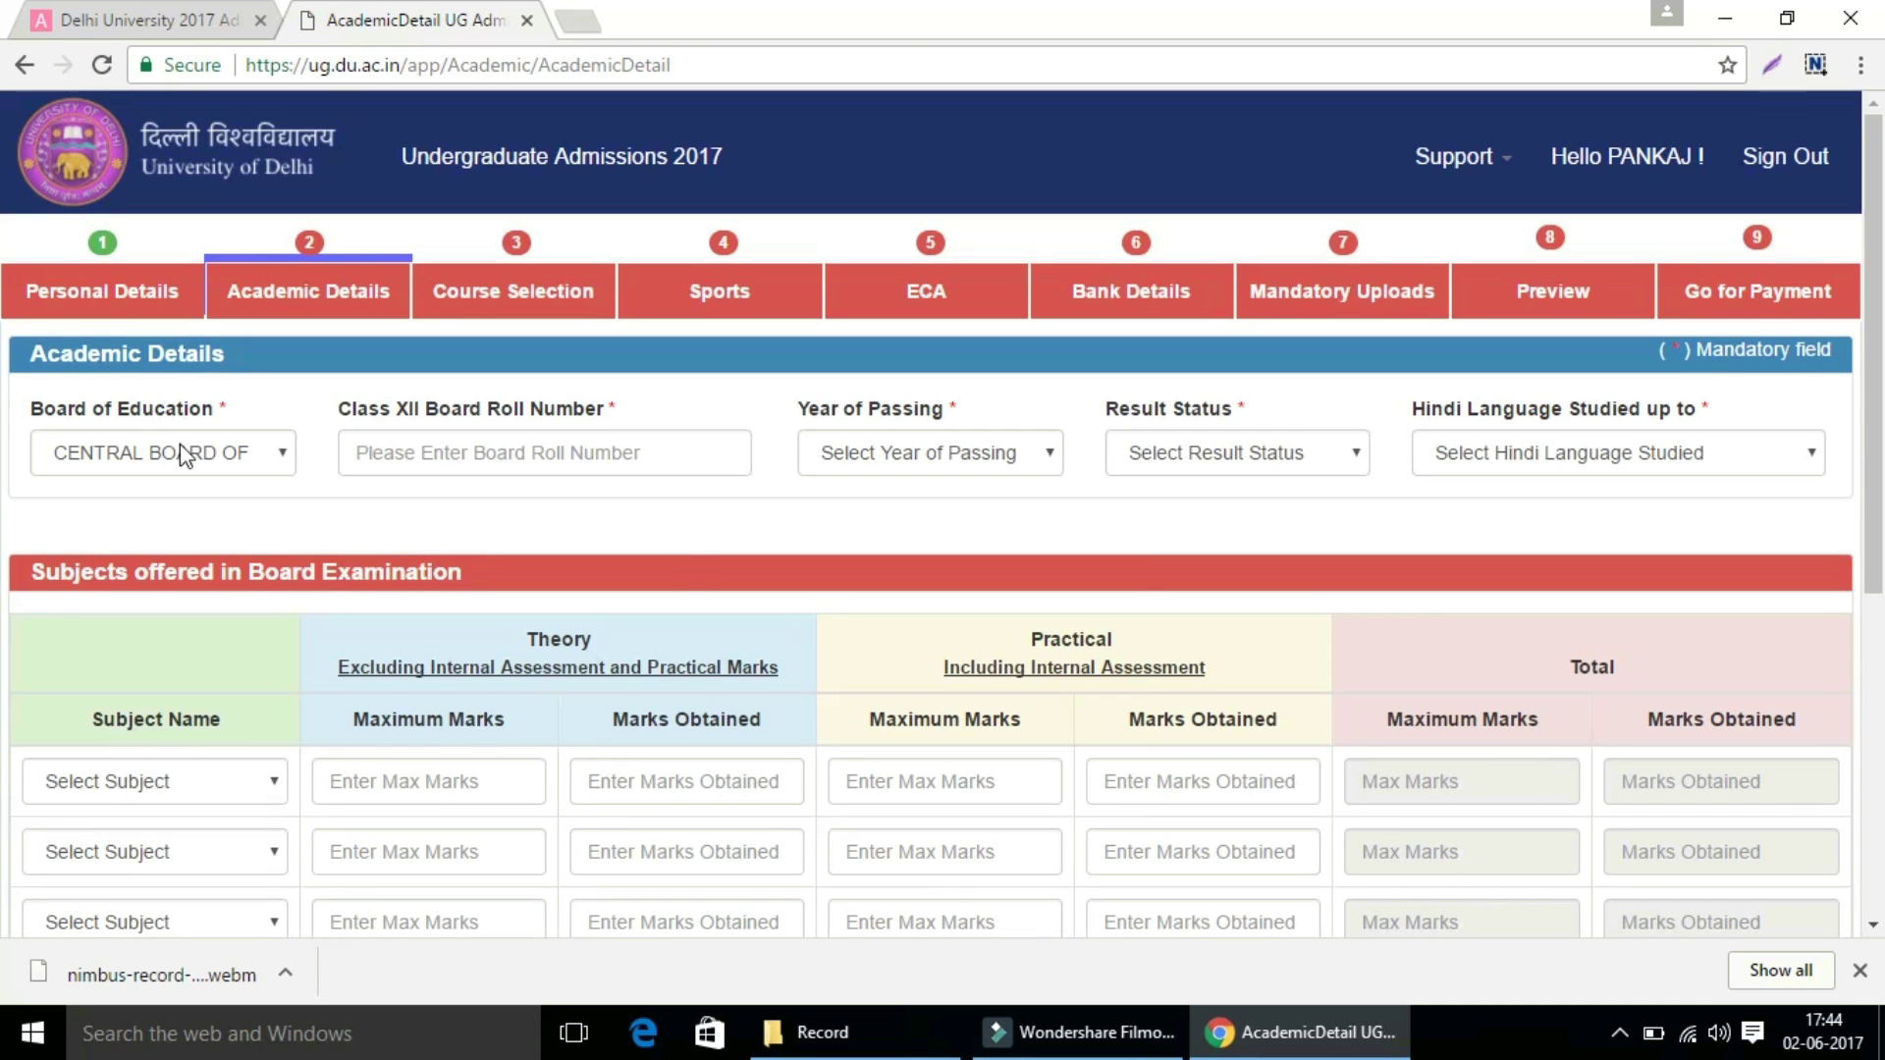
{"action": "left_click", "coordinate": [180, 454]}
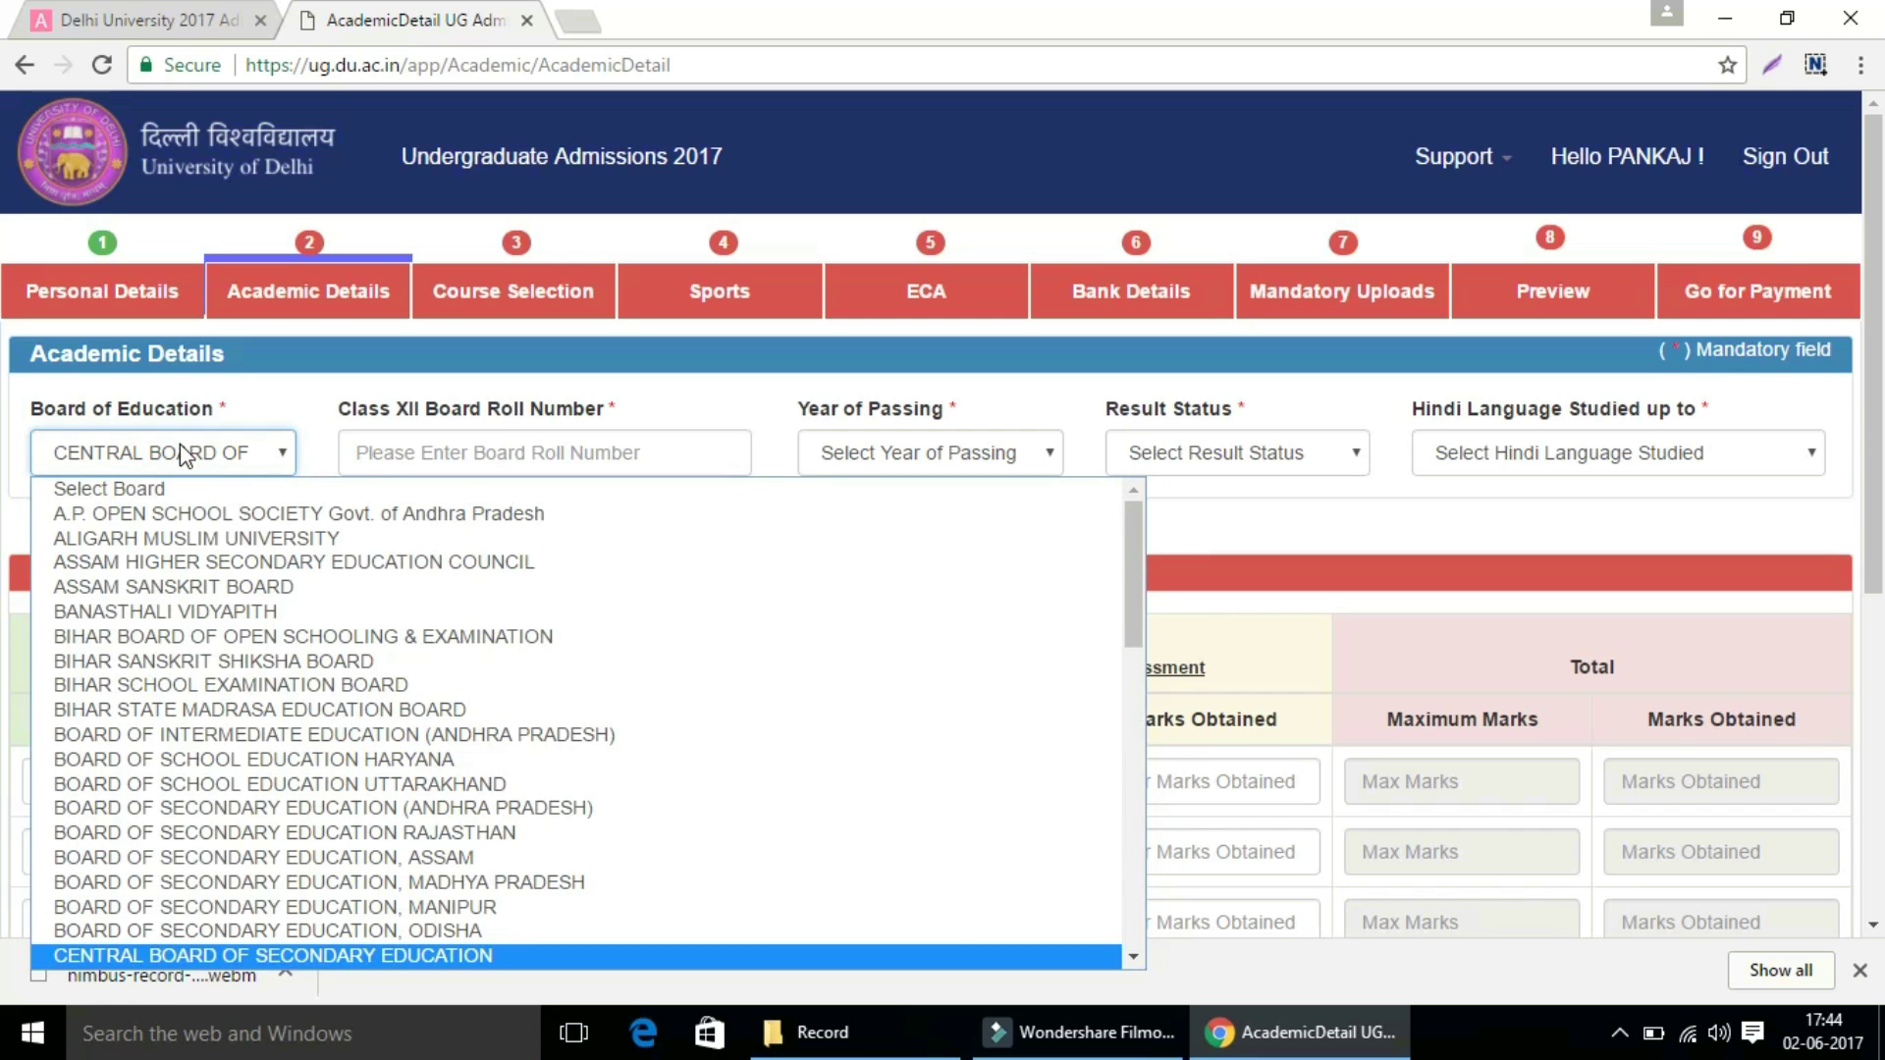
{"action": "left_click", "coordinate": [179, 443]}
{"action": "left_click", "coordinate": [472, 451]}
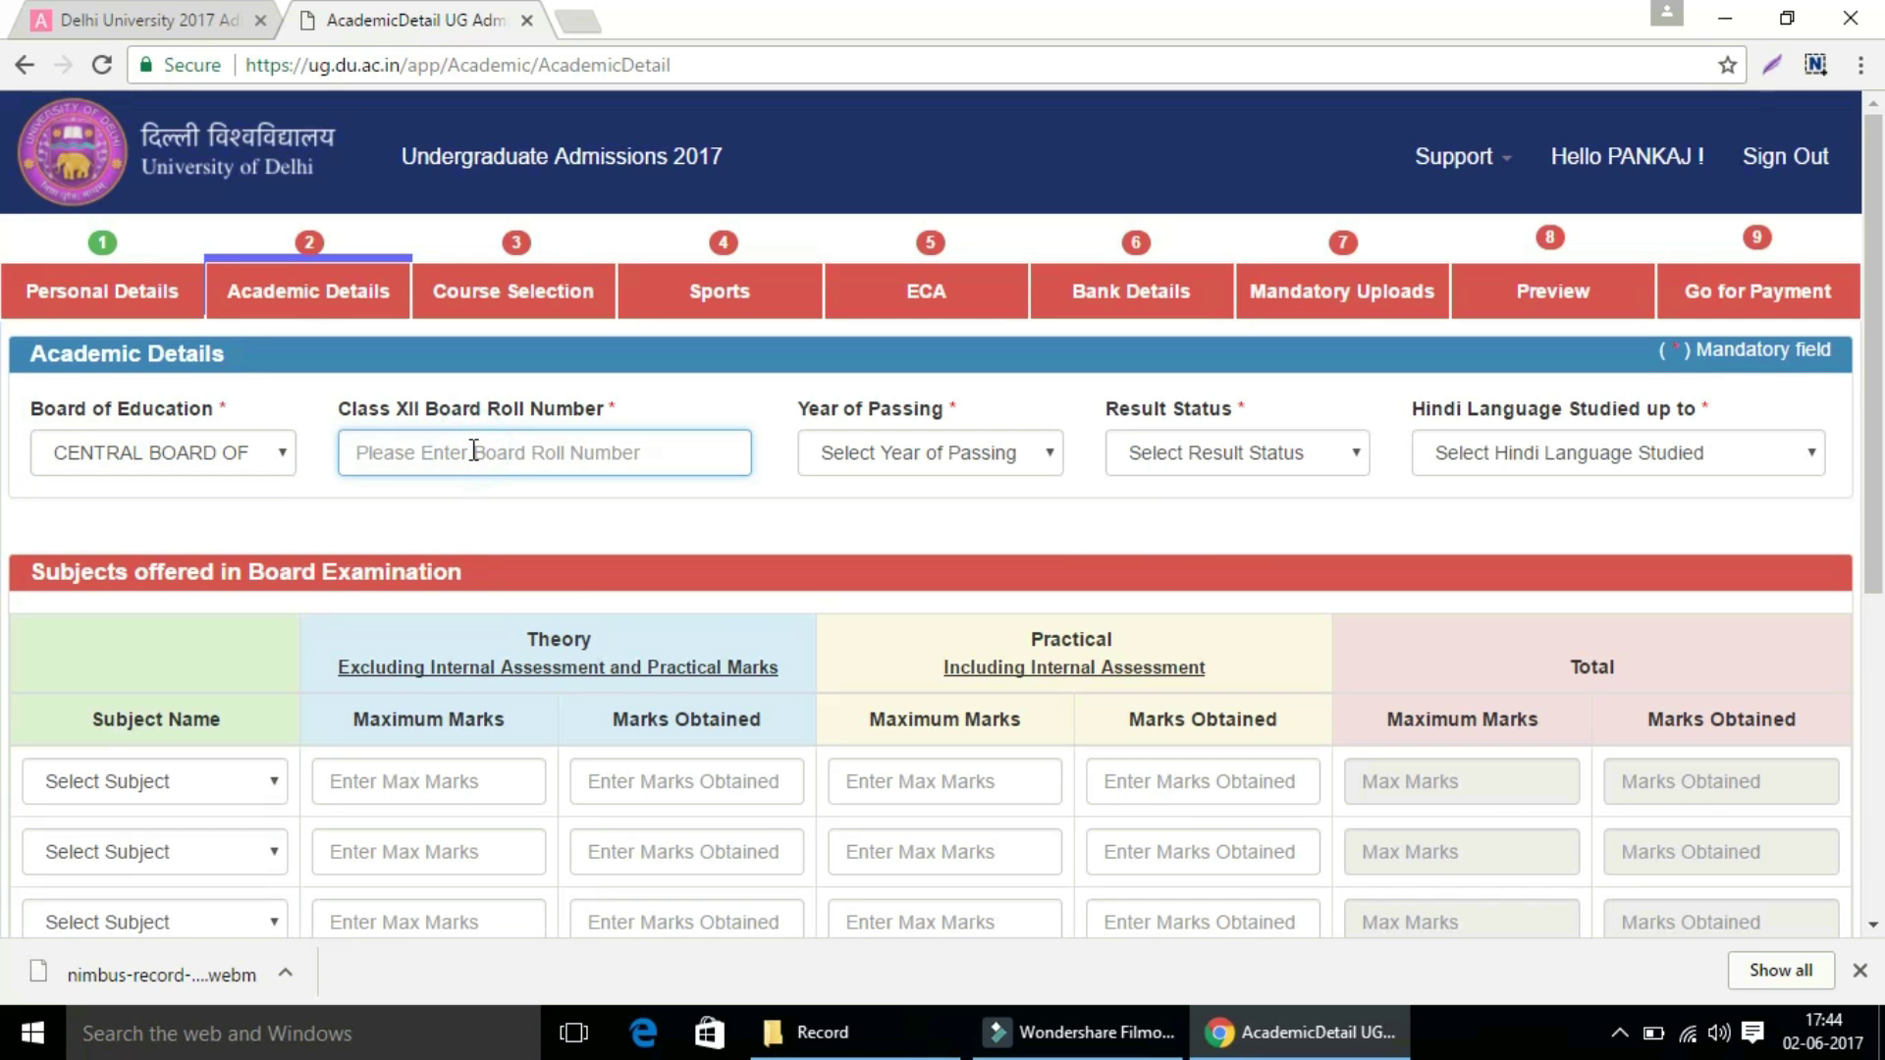
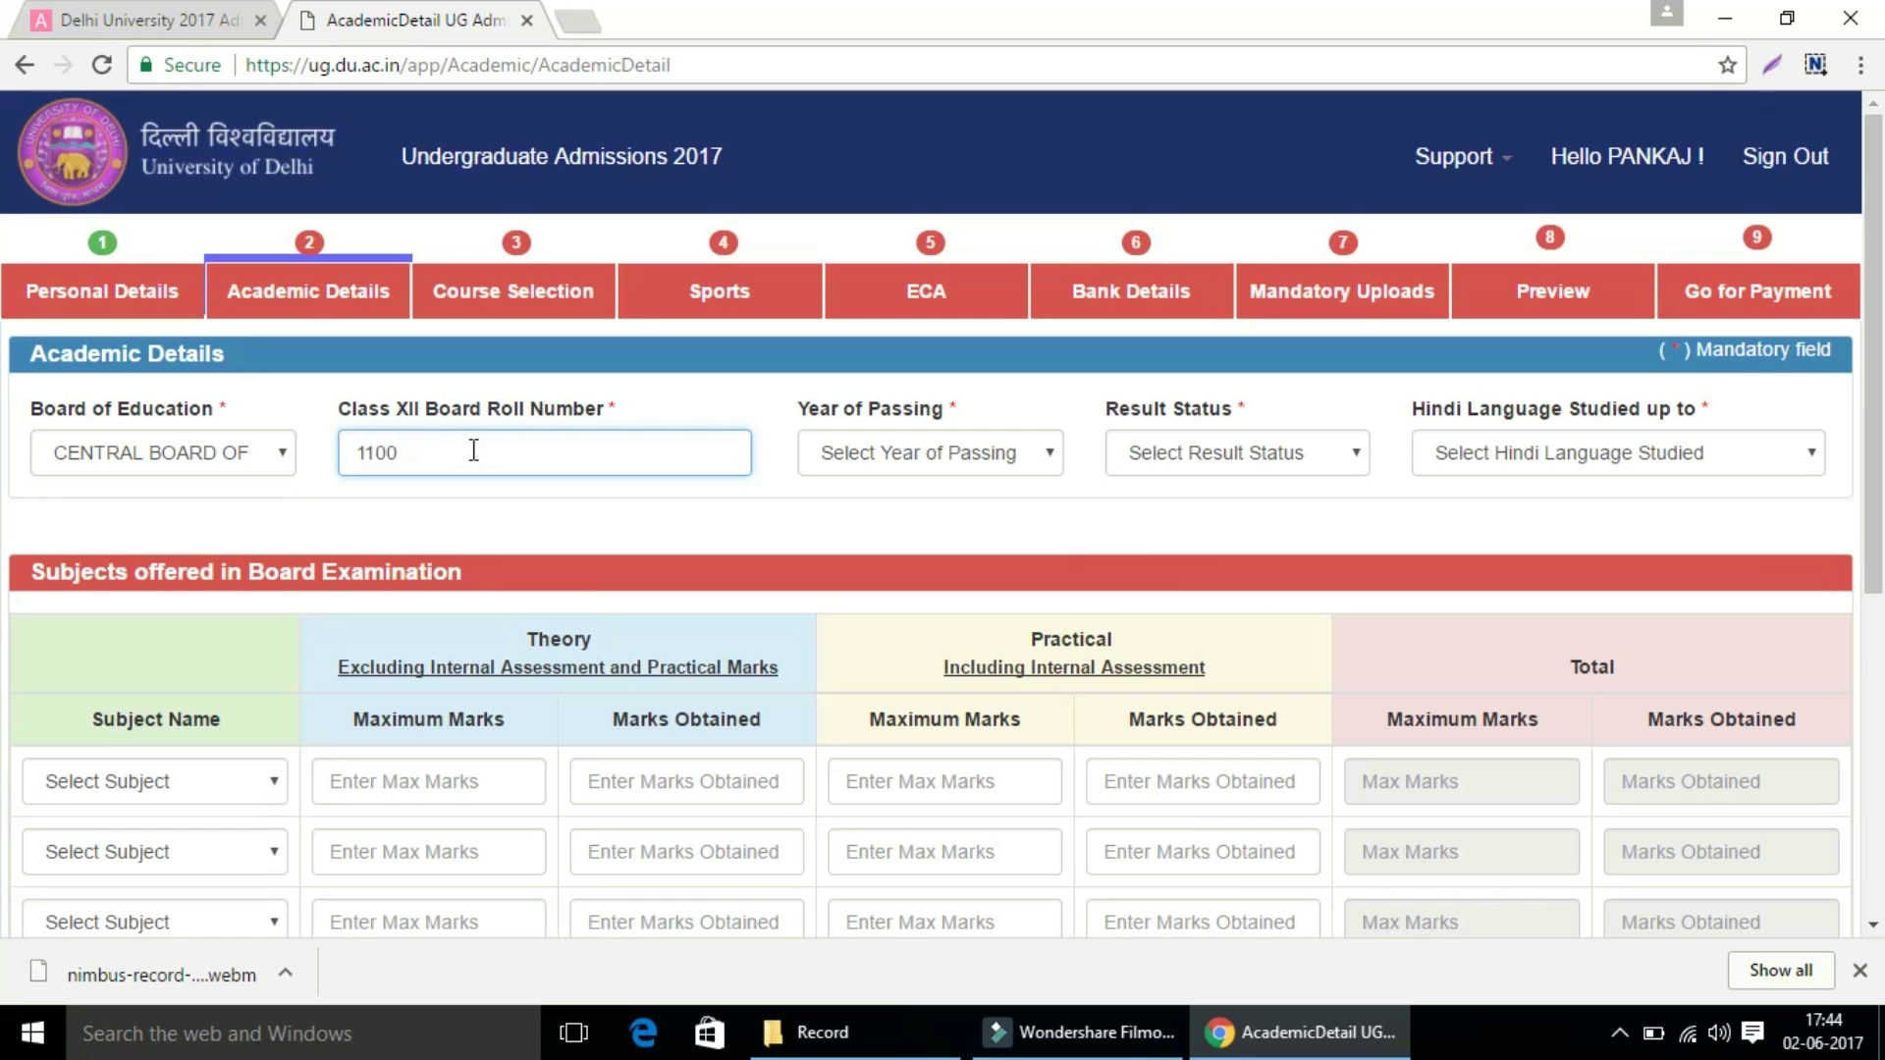
{"action": "key", "text": "Tab"}
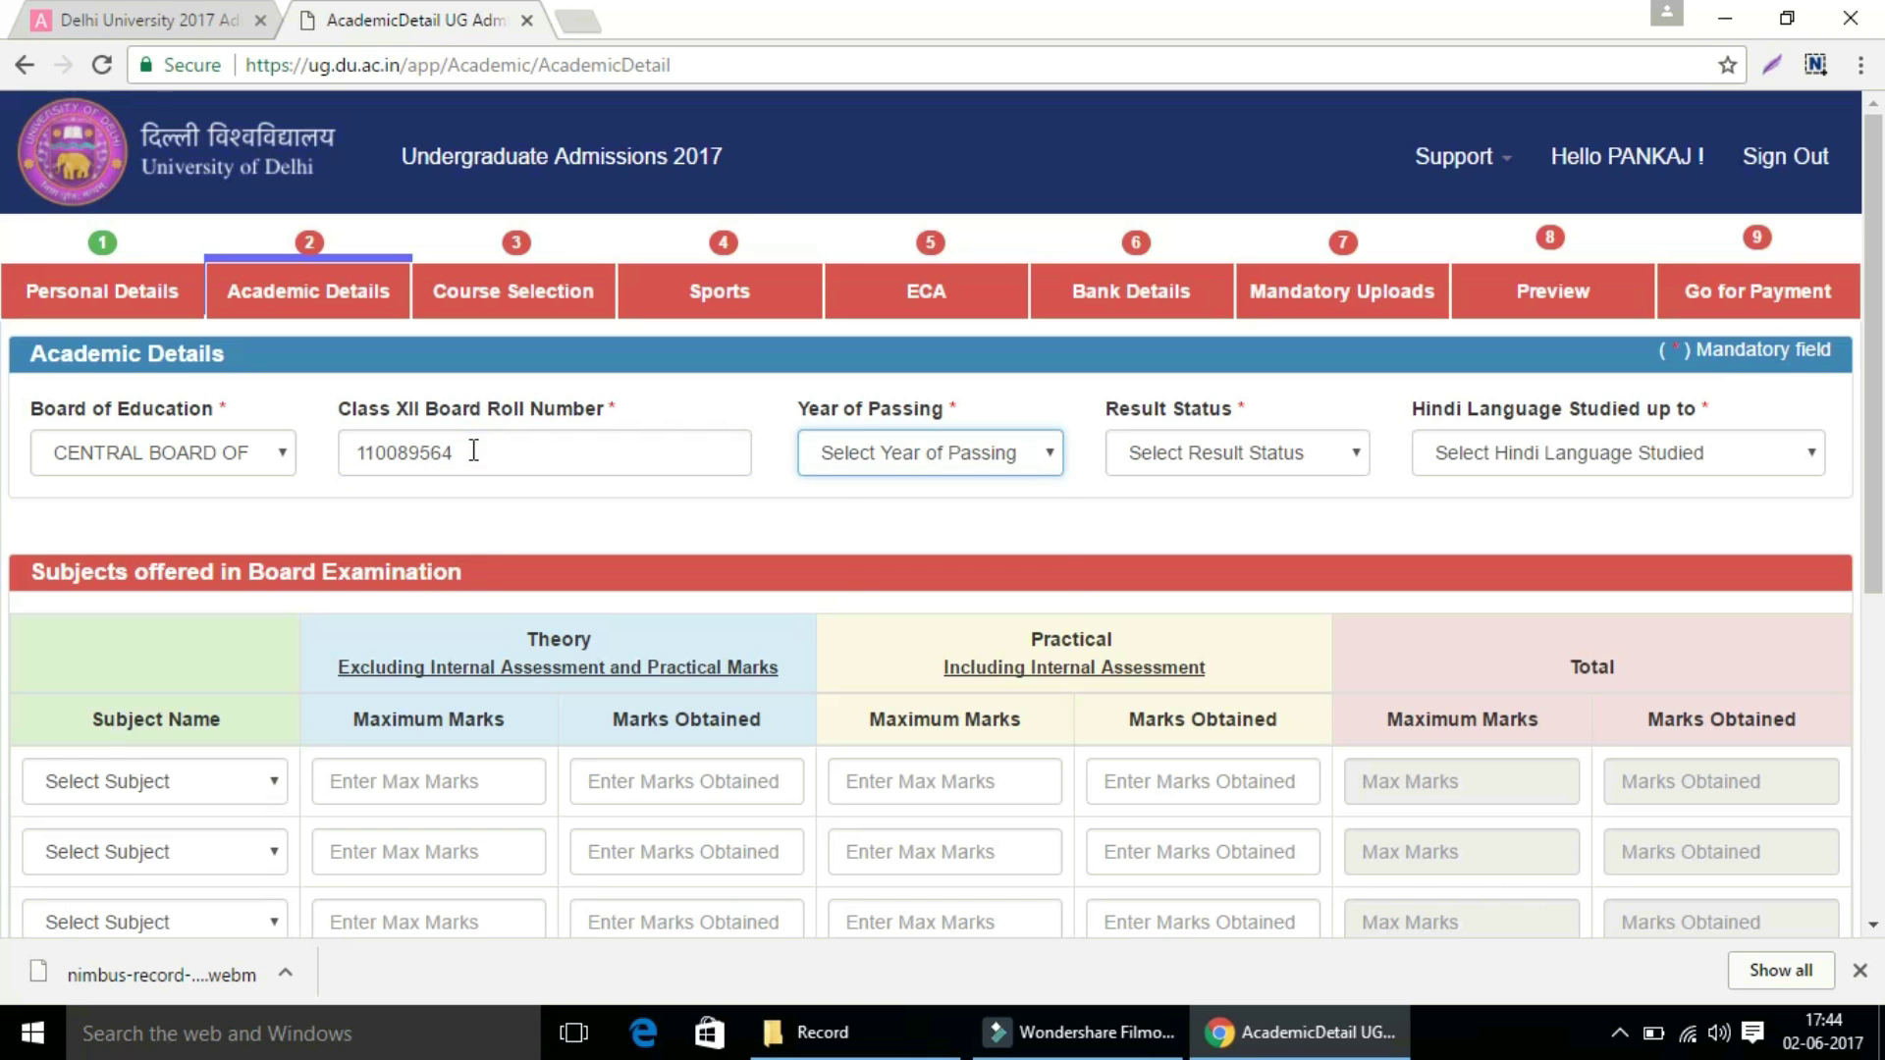
{"action": "left_click", "coordinate": [846, 451]}
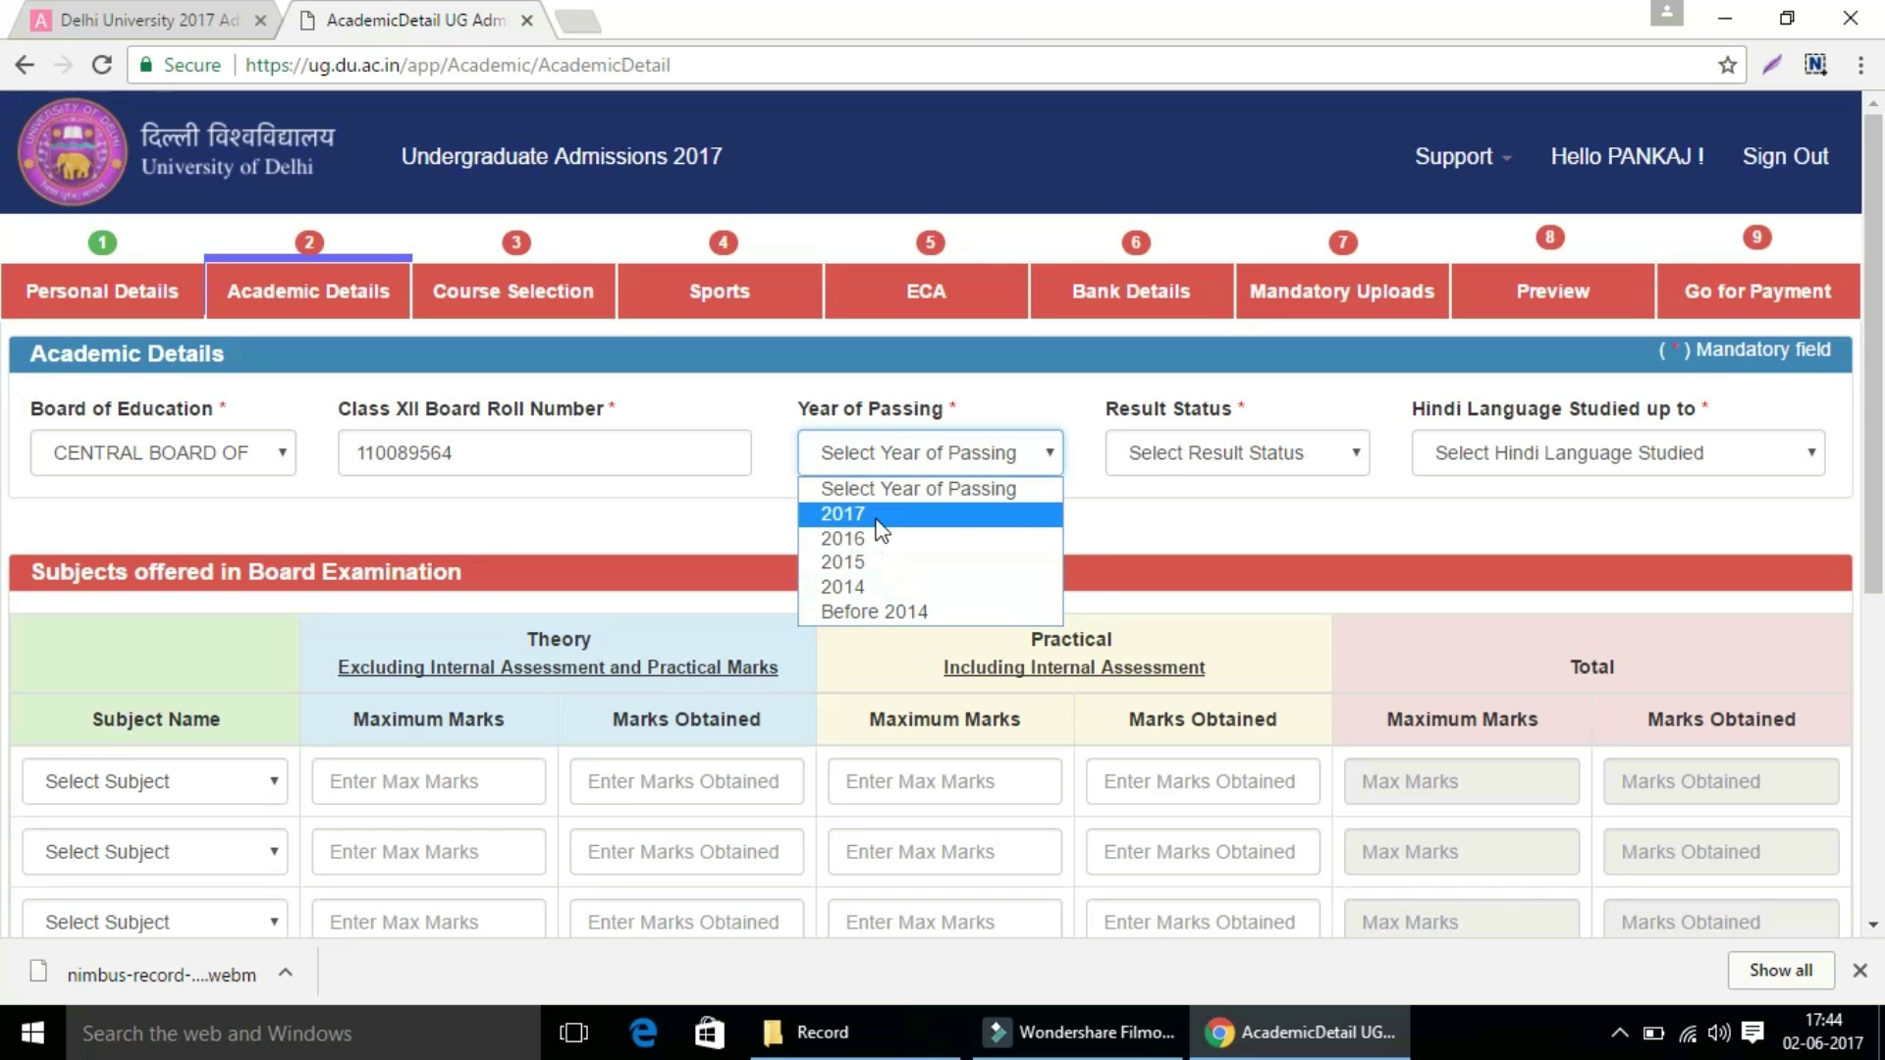
{"action": "left_click", "coordinate": [842, 513]}
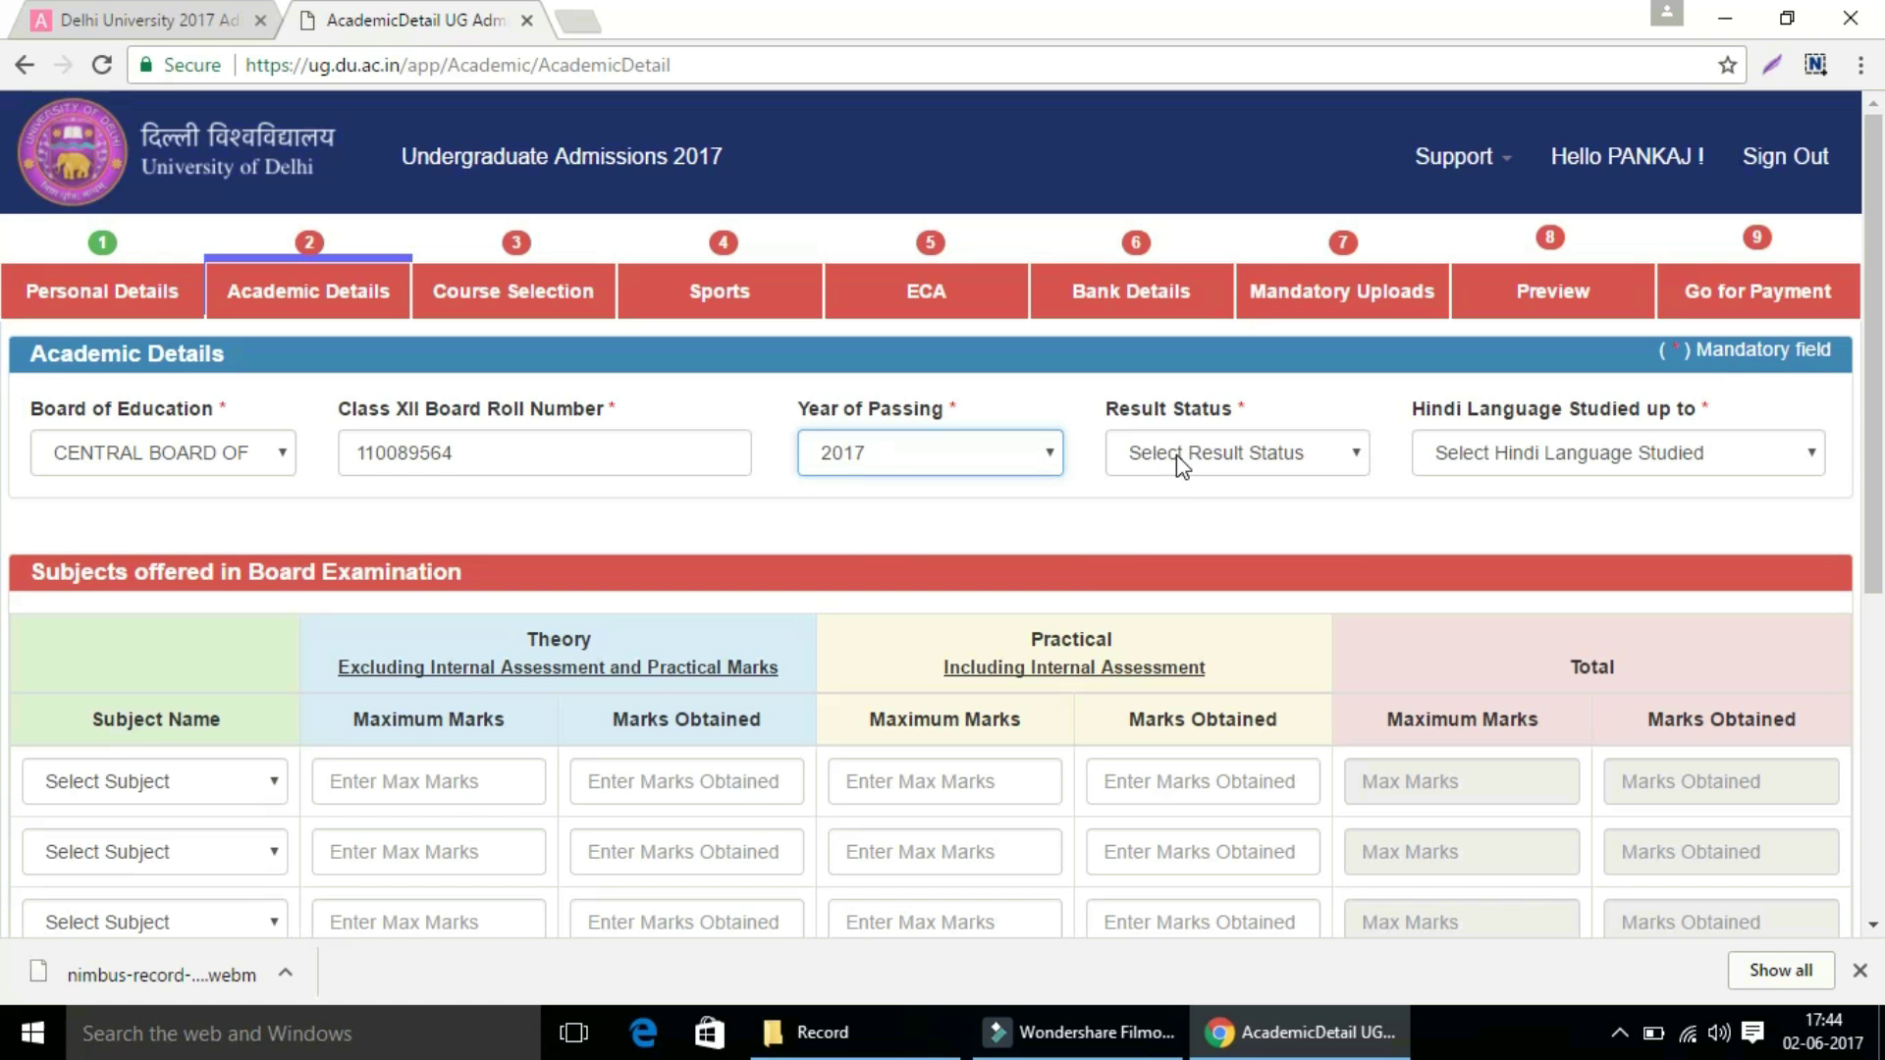
{"action": "left_click", "coordinate": [1177, 455]}
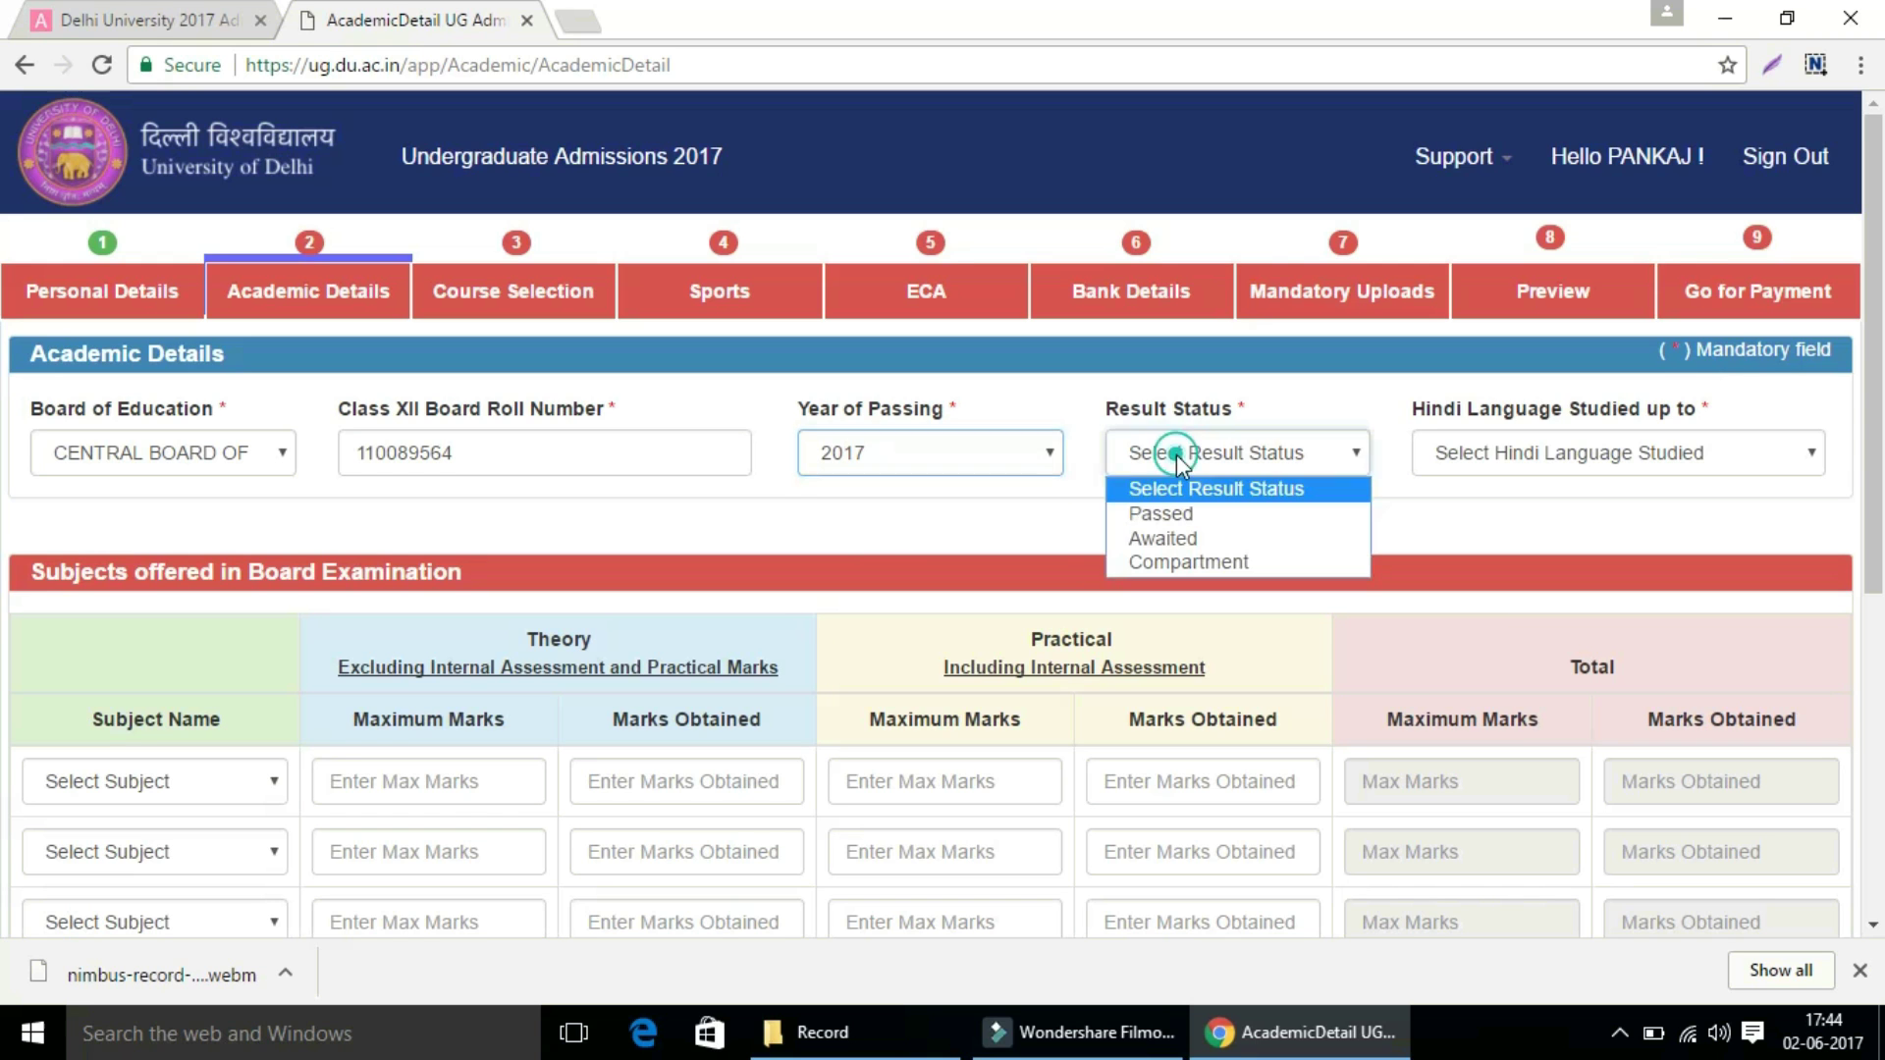
{"action": "left_click", "coordinate": [1168, 515]}
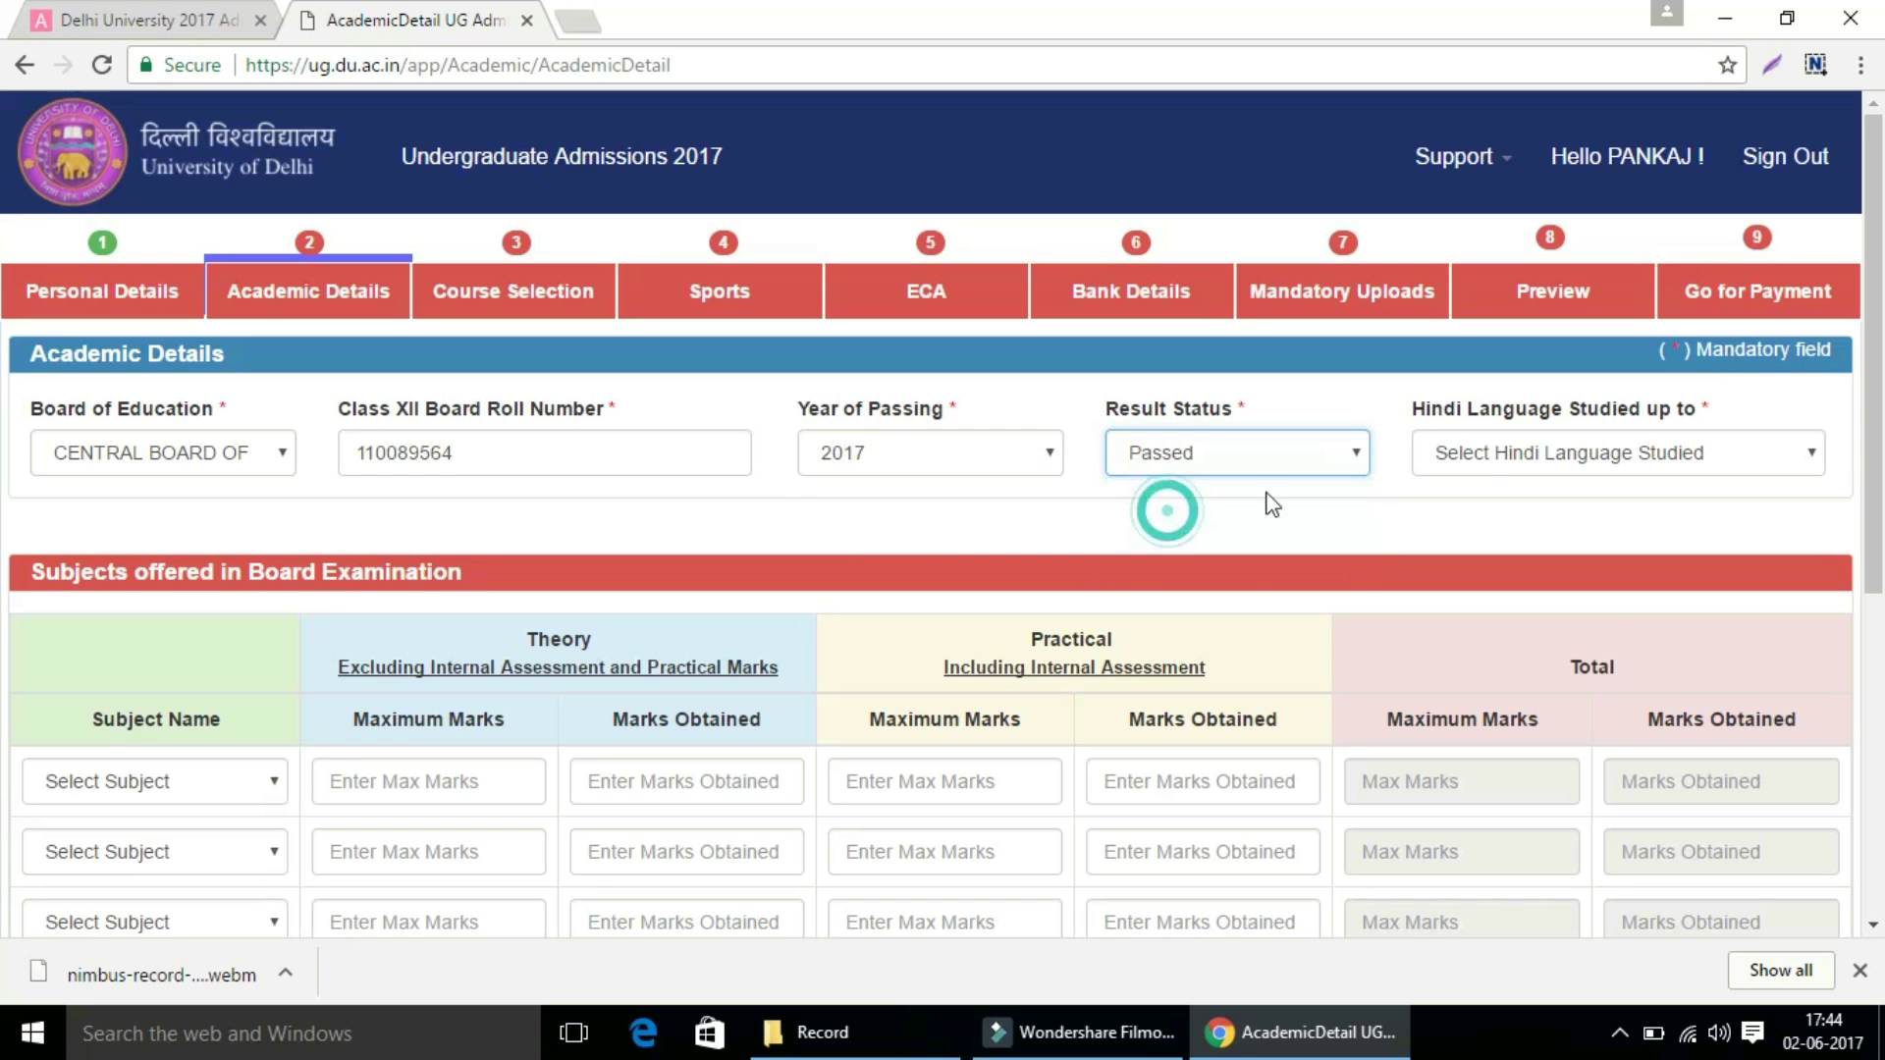
{"action": "left_click", "coordinate": [1478, 457]}
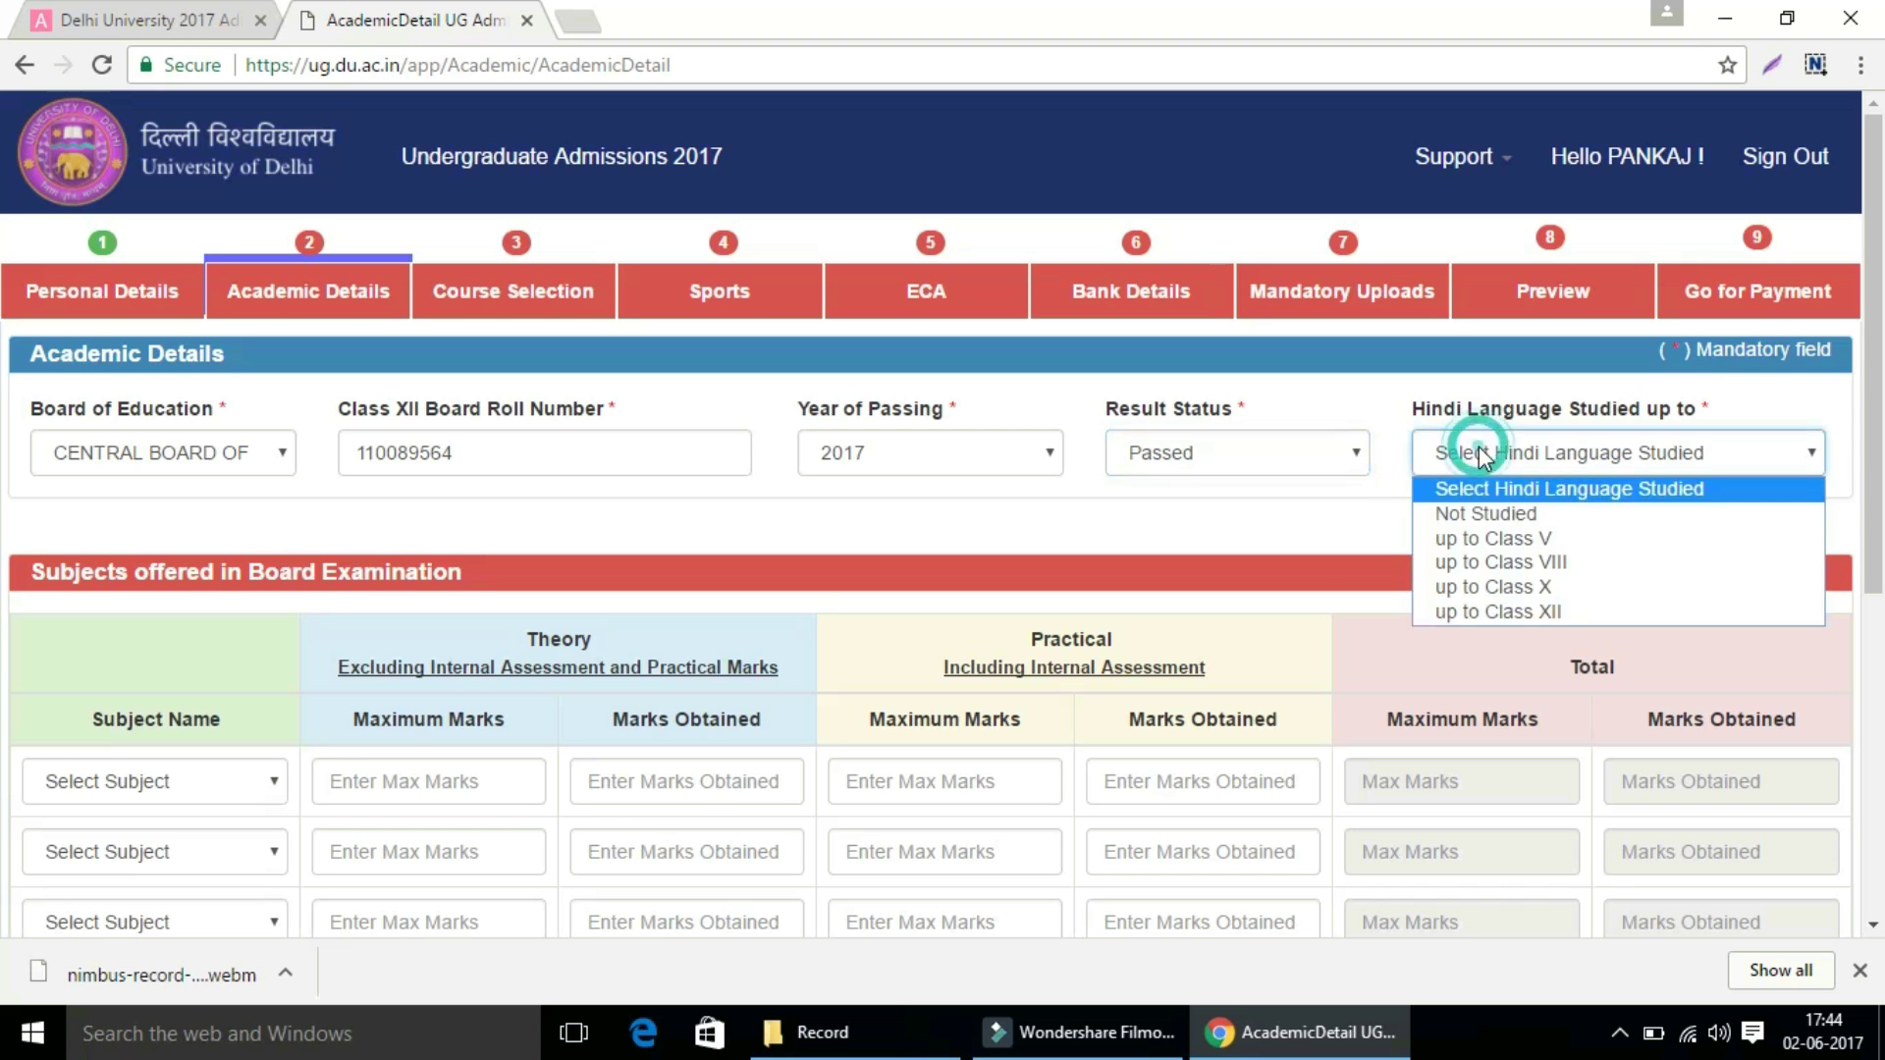
{"action": "left_click", "coordinate": [1510, 580]}
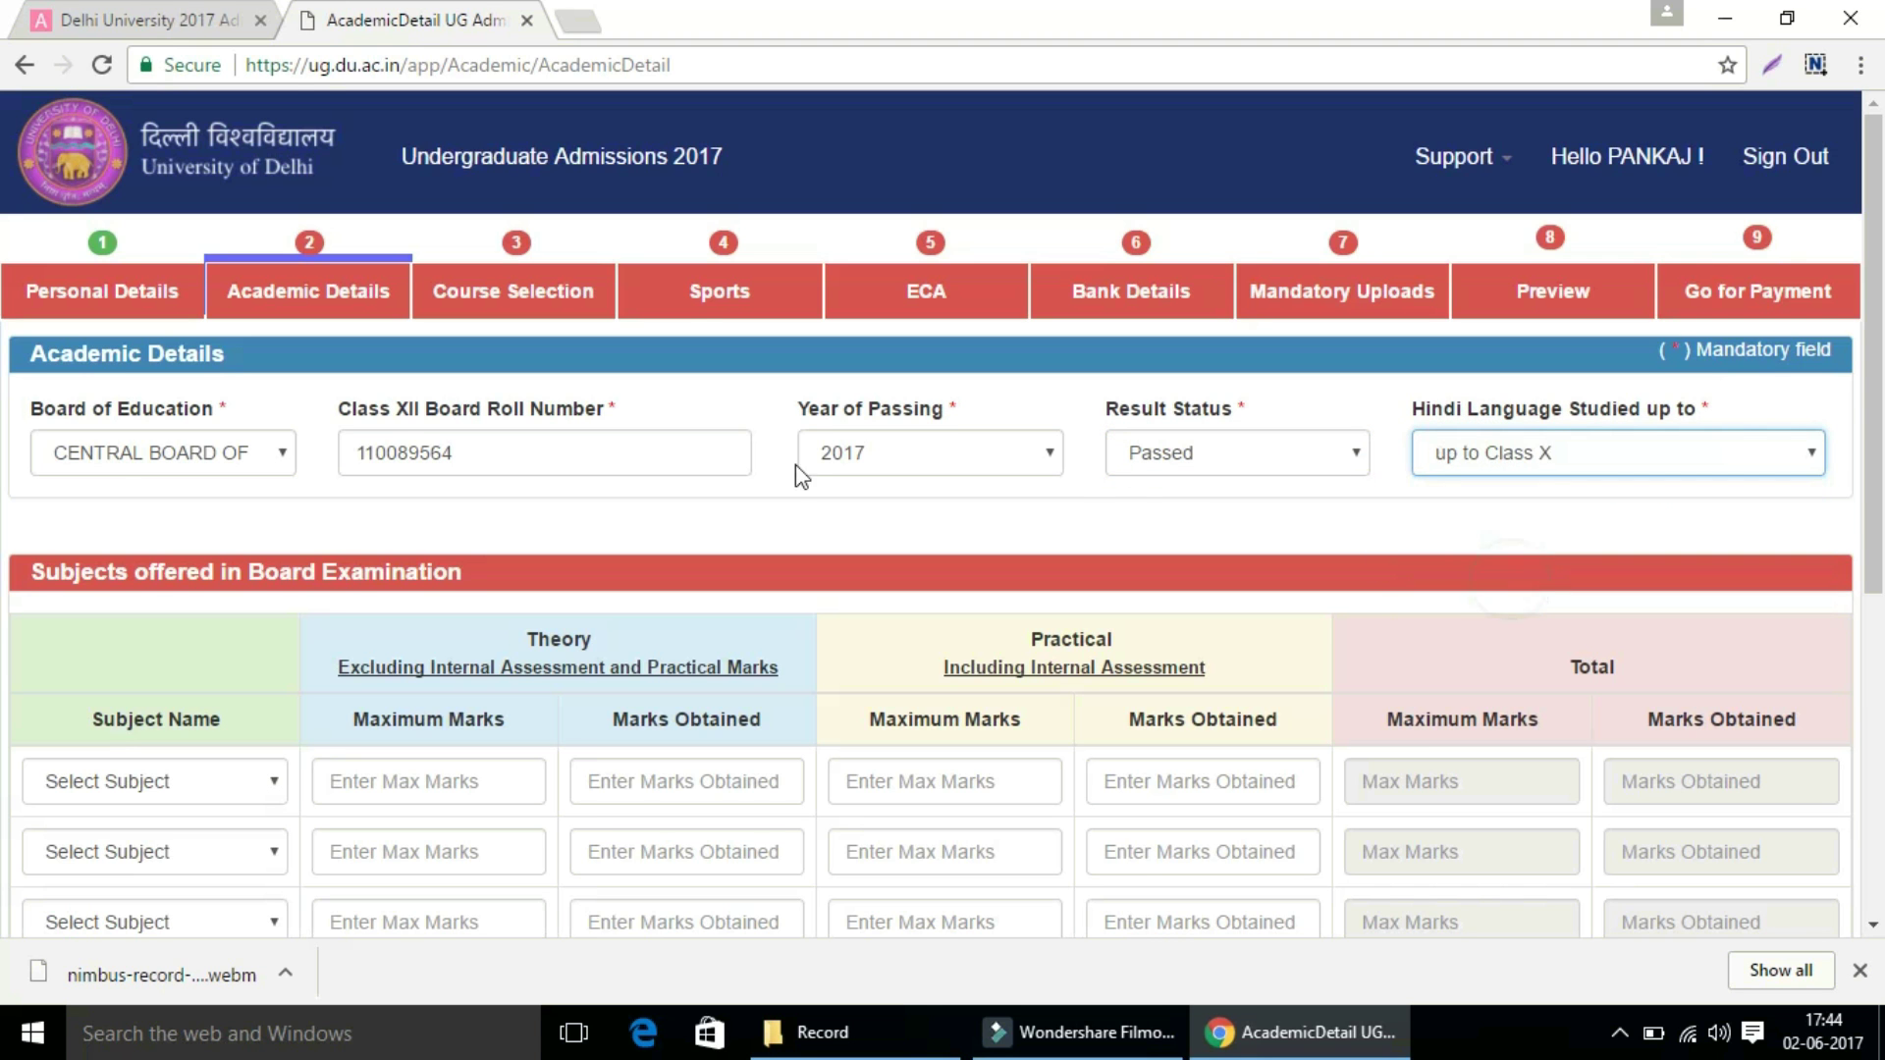
Give Physical Education practical marks 24 out of 25, then submit the academic details and review them.
{"action": "scroll", "coordinate": [166, 575], "scroll_direction": "down", "scroll_amount": 1}
{"action": "scroll", "coordinate": [165, 574], "scroll_direction": "down", "scroll_amount": 3}
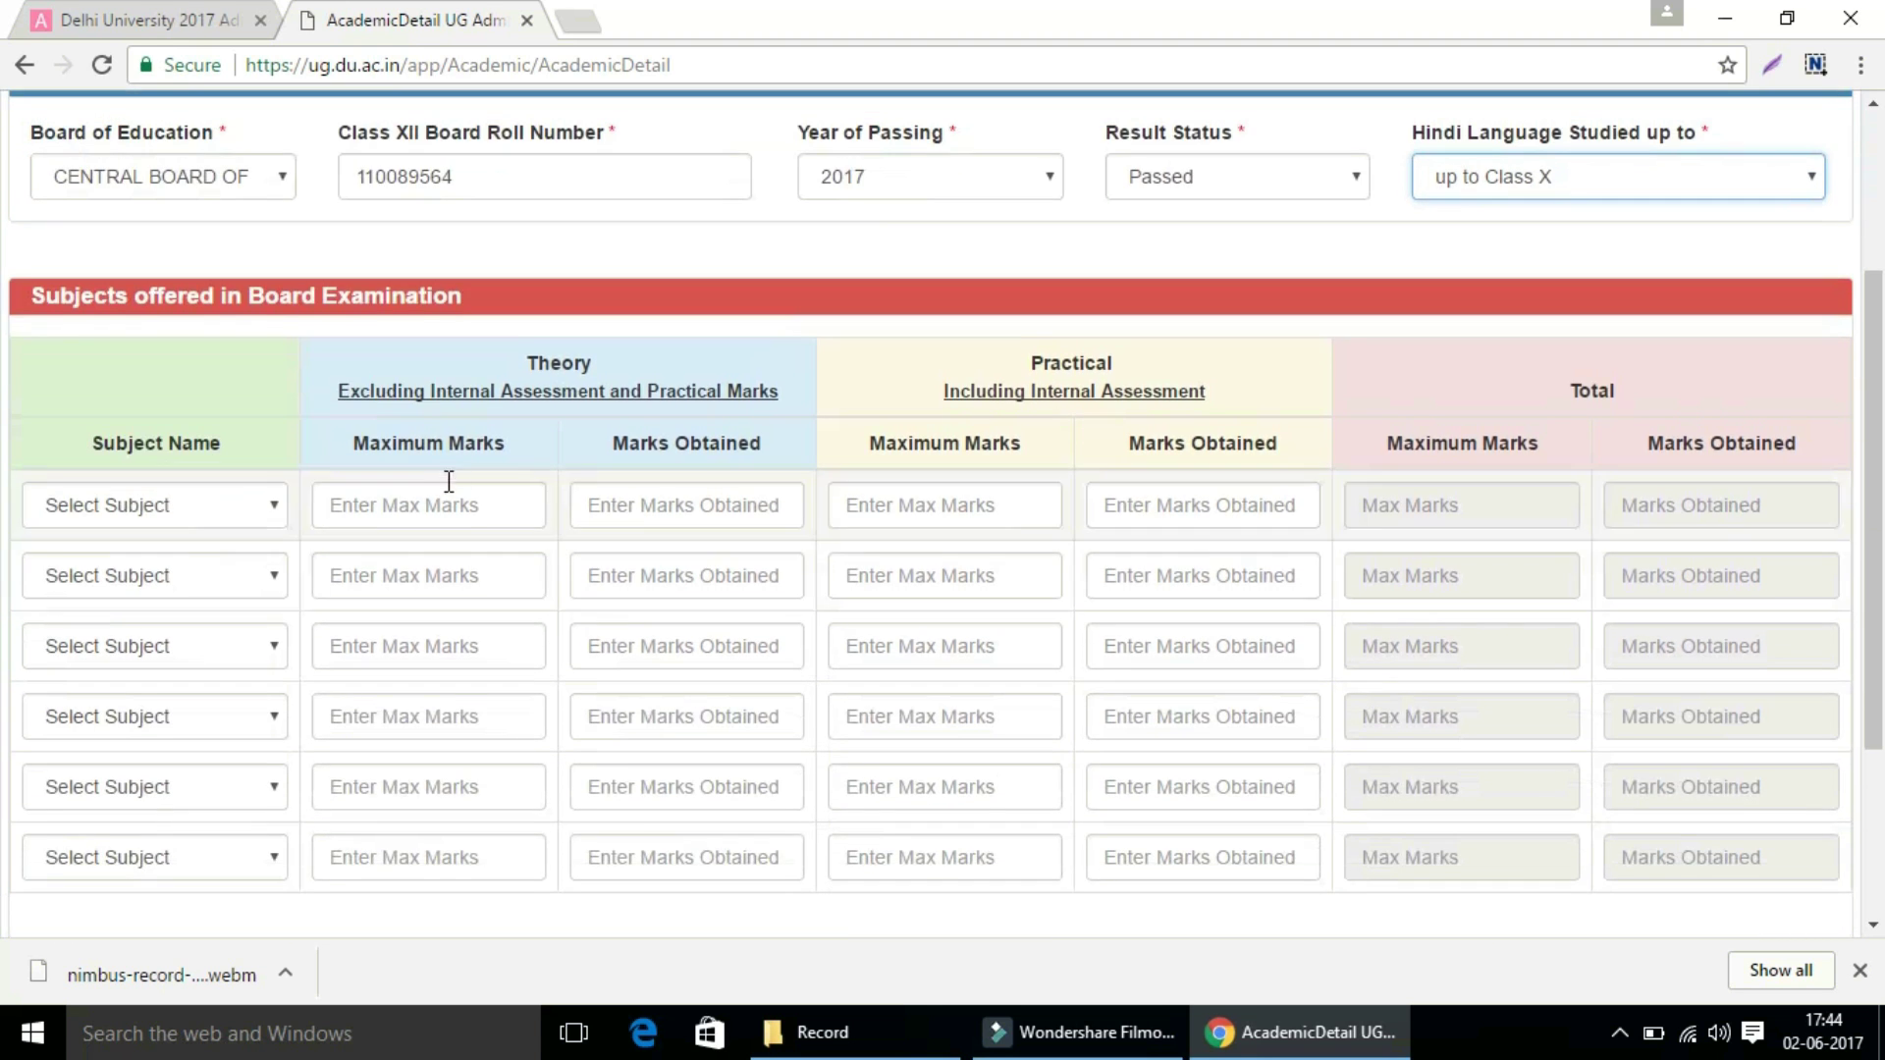
{"action": "left_click", "coordinate": [154, 518]}
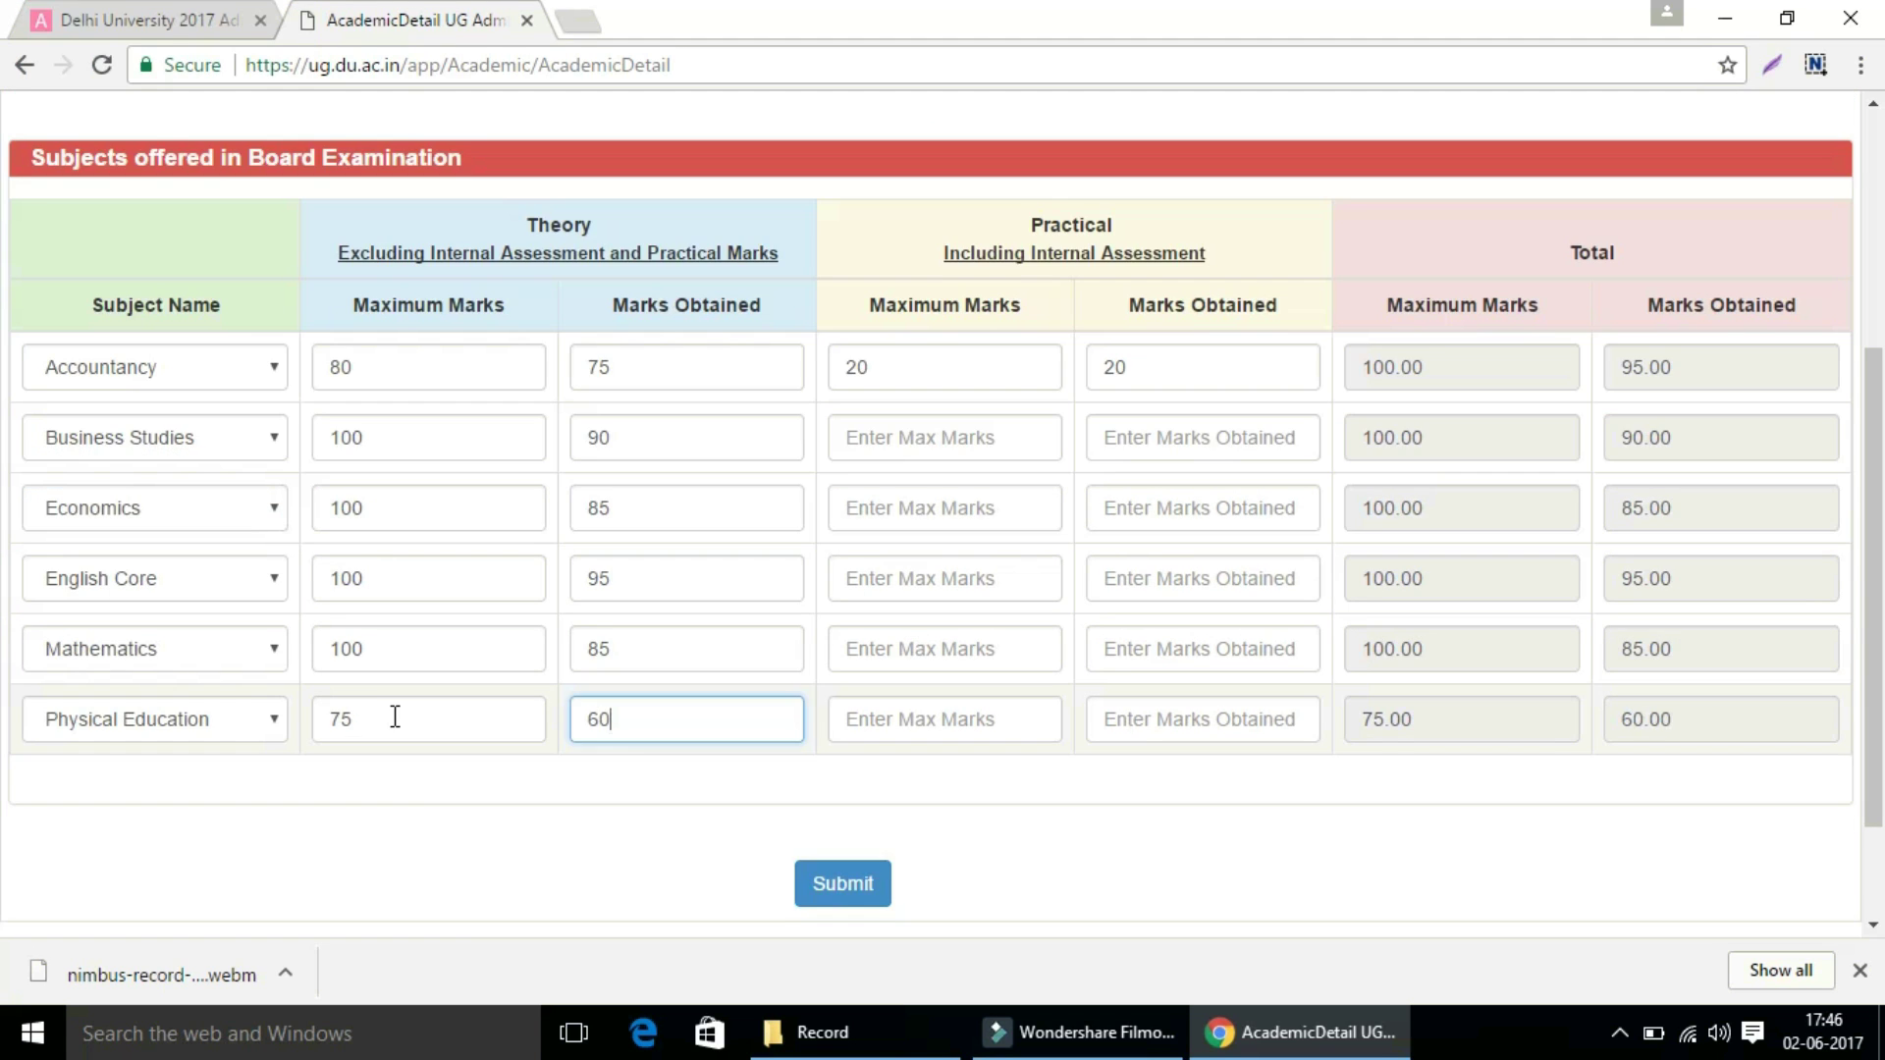
{"action": "key", "text": "Tab"}
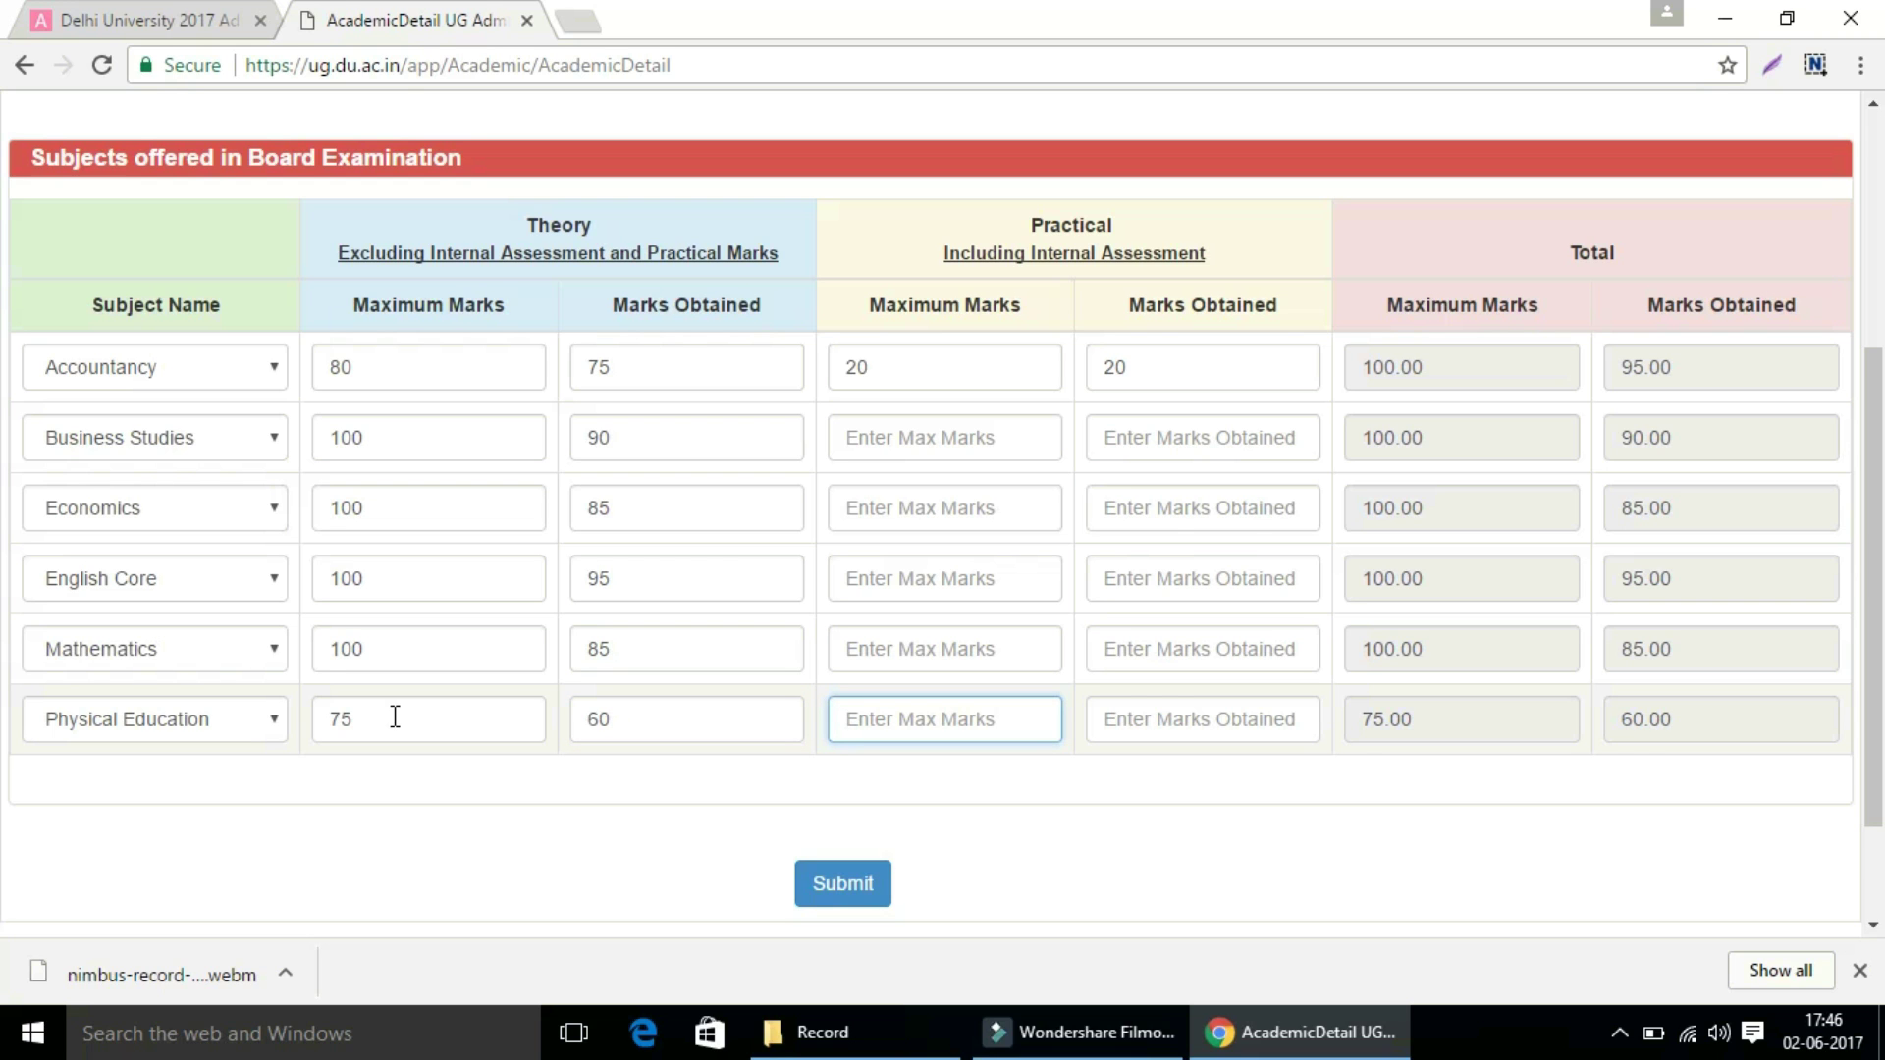
{"action": "type", "text": "25"}
{"action": "key", "text": "Tab"}
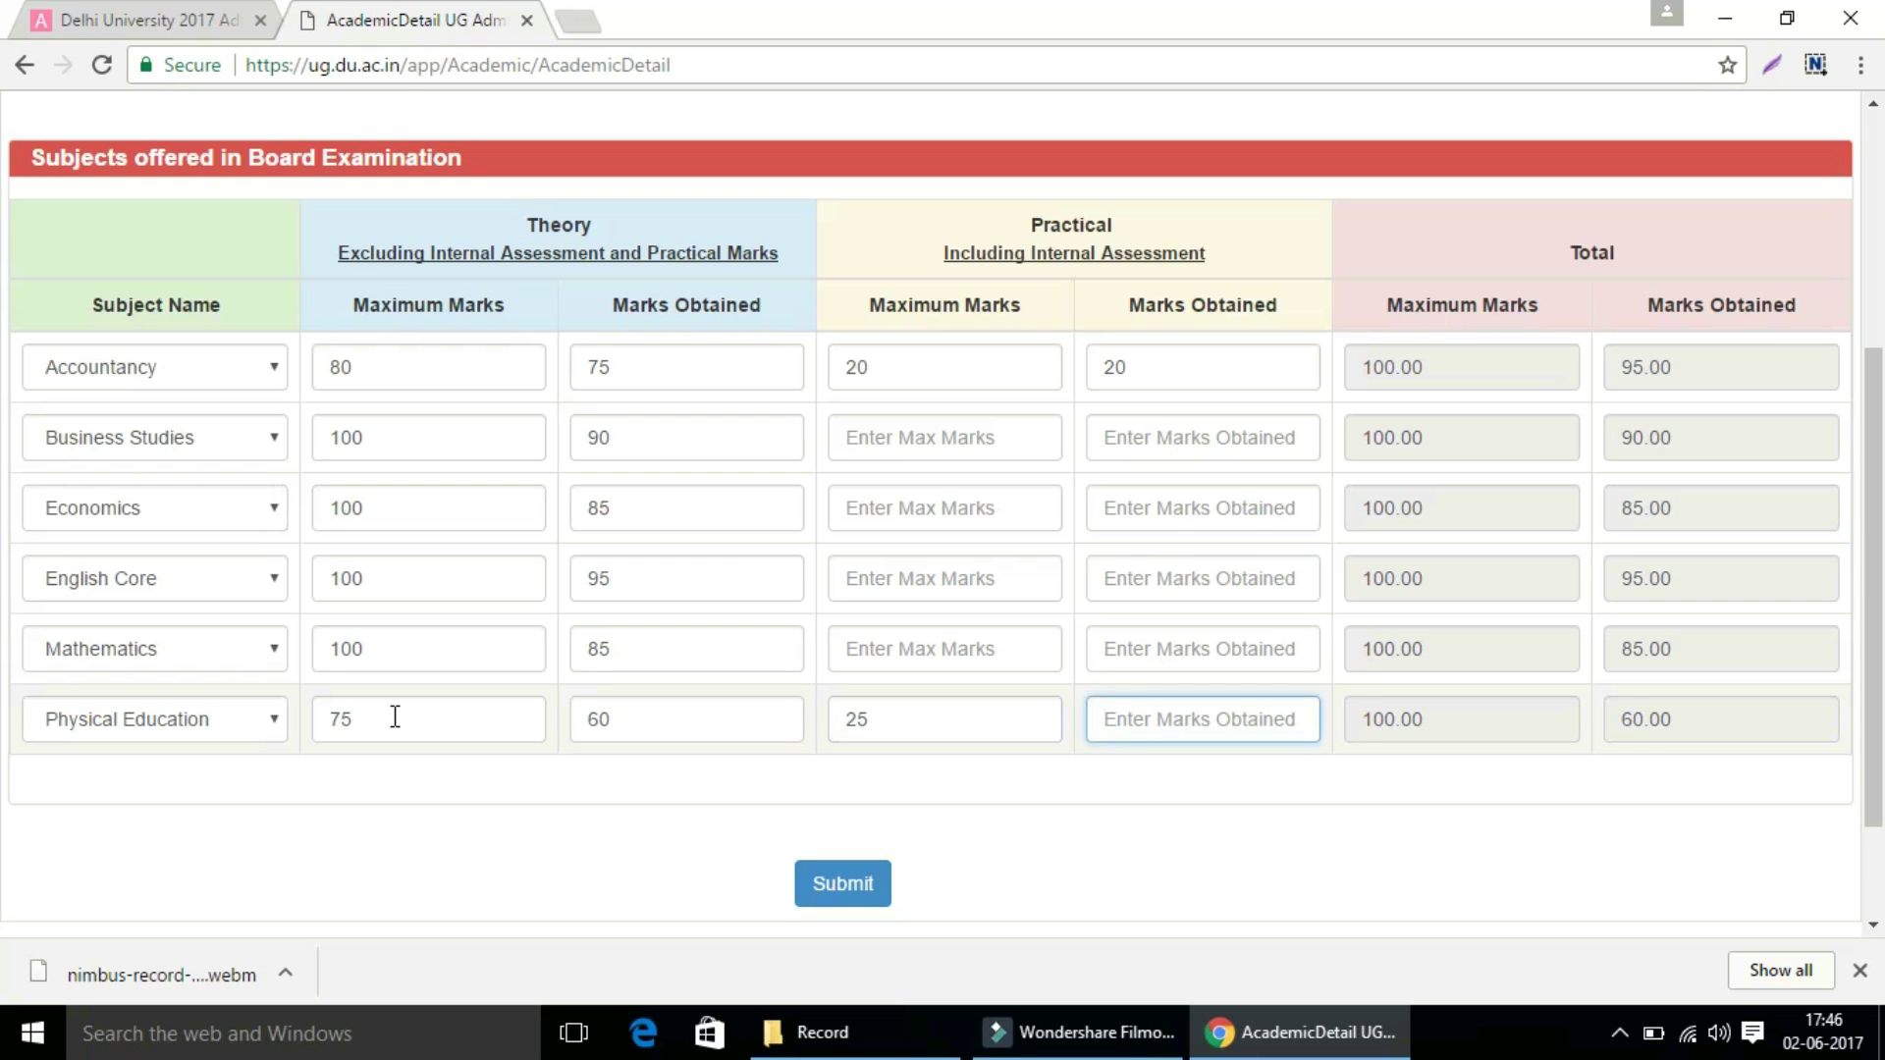
{"action": "type", "text": "24"}
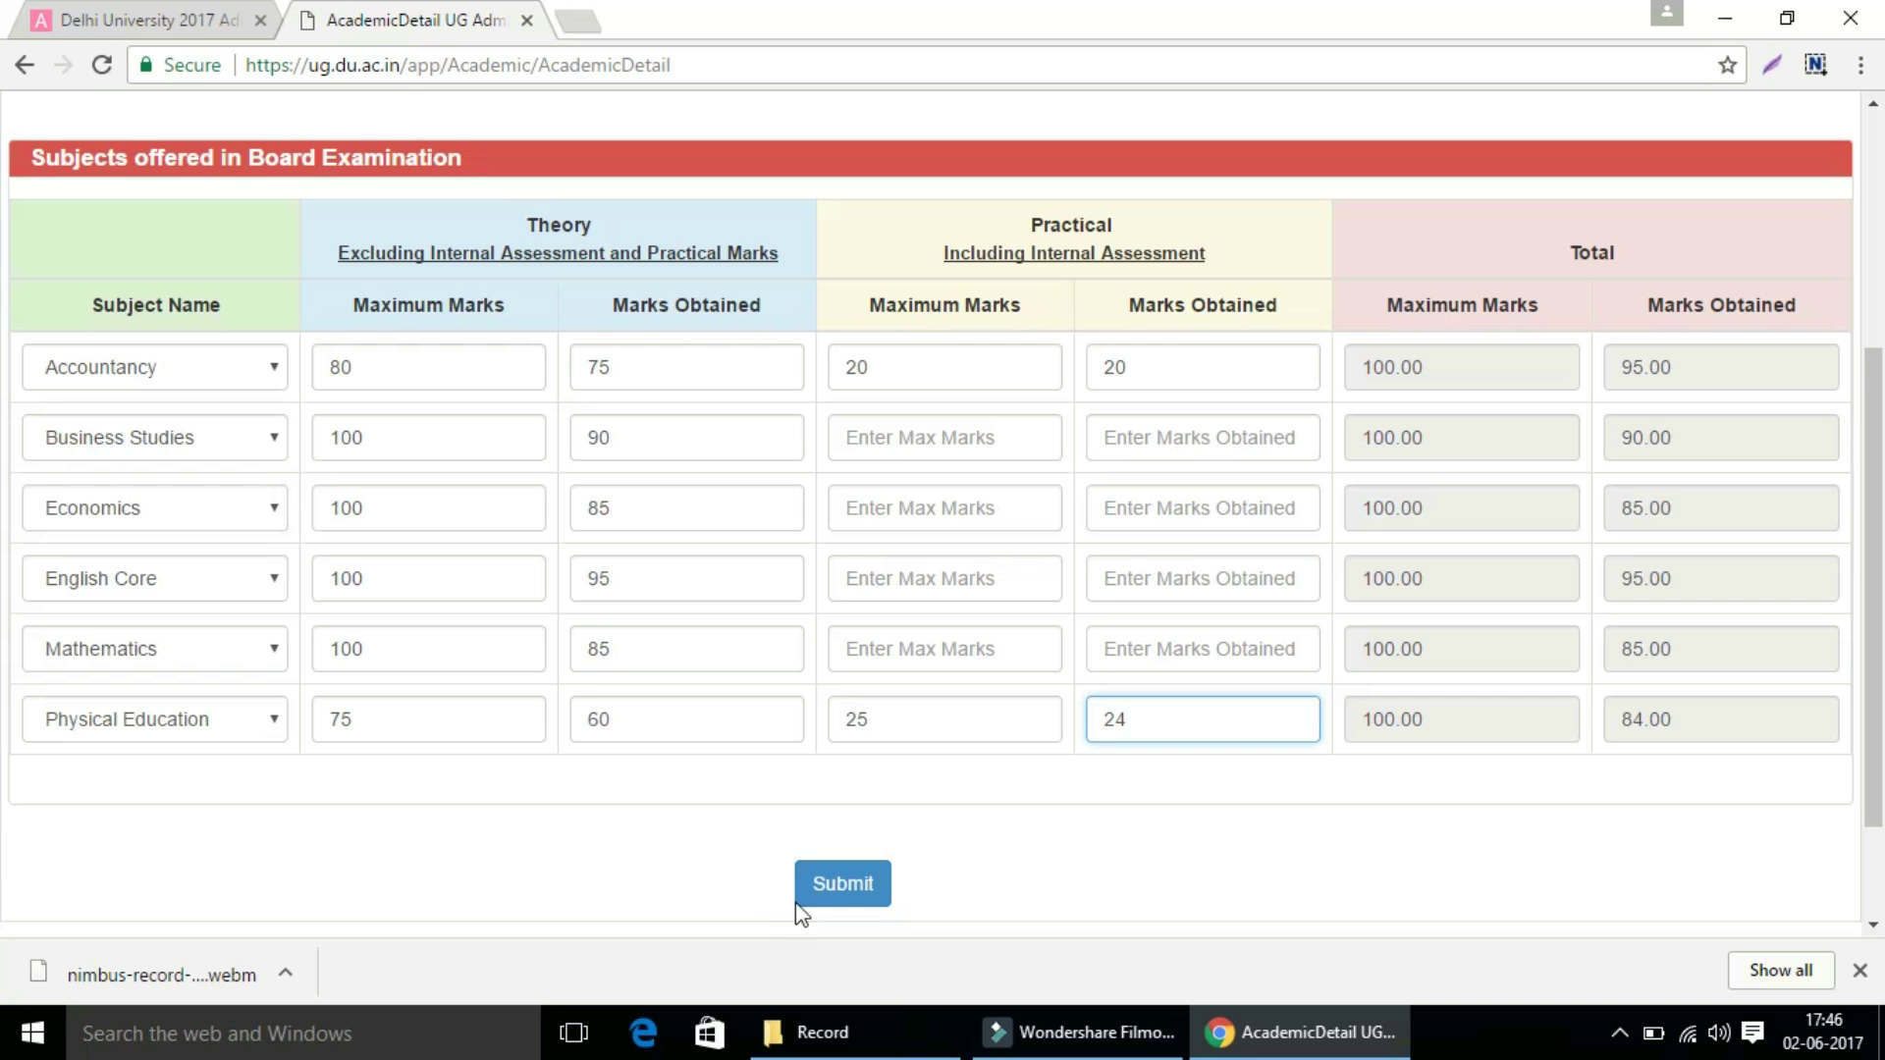
{"action": "left_click", "coordinate": [815, 895]}
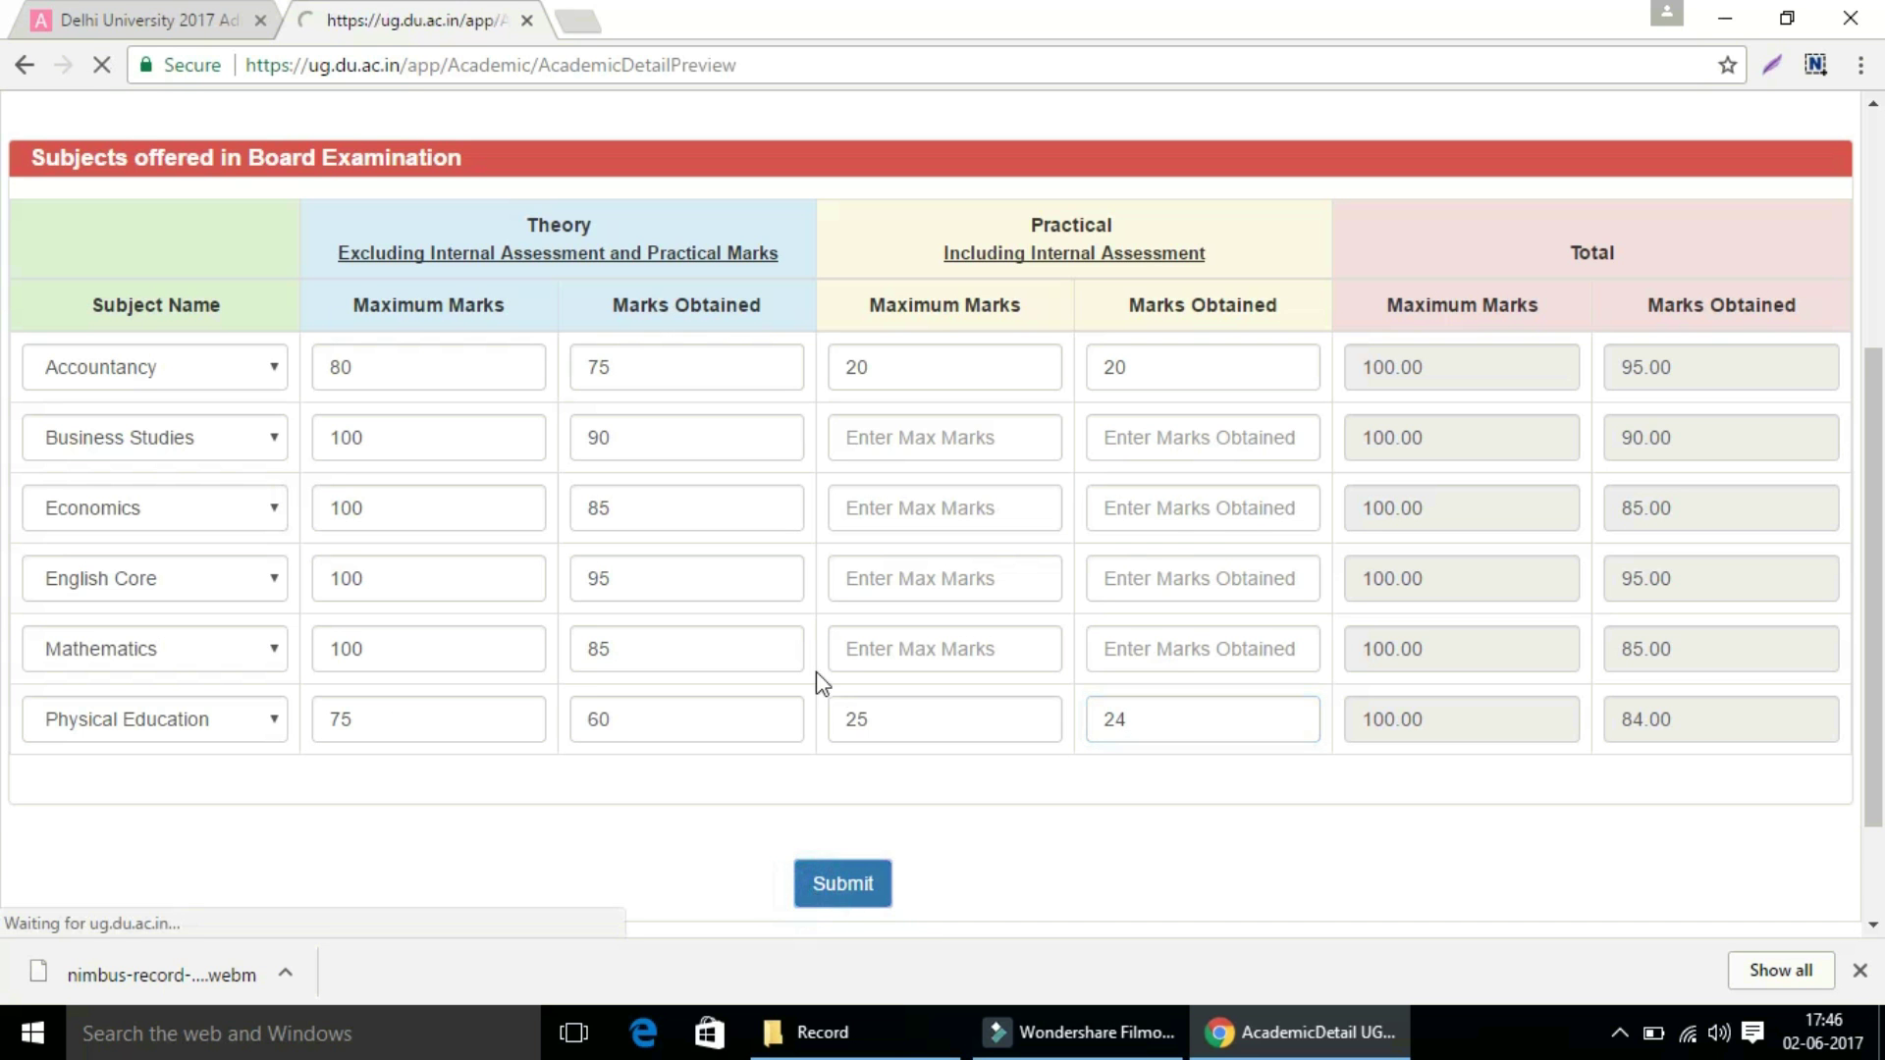
{"action": "scroll", "coordinate": [616, 751], "scroll_direction": "down", "scroll_amount": 2}
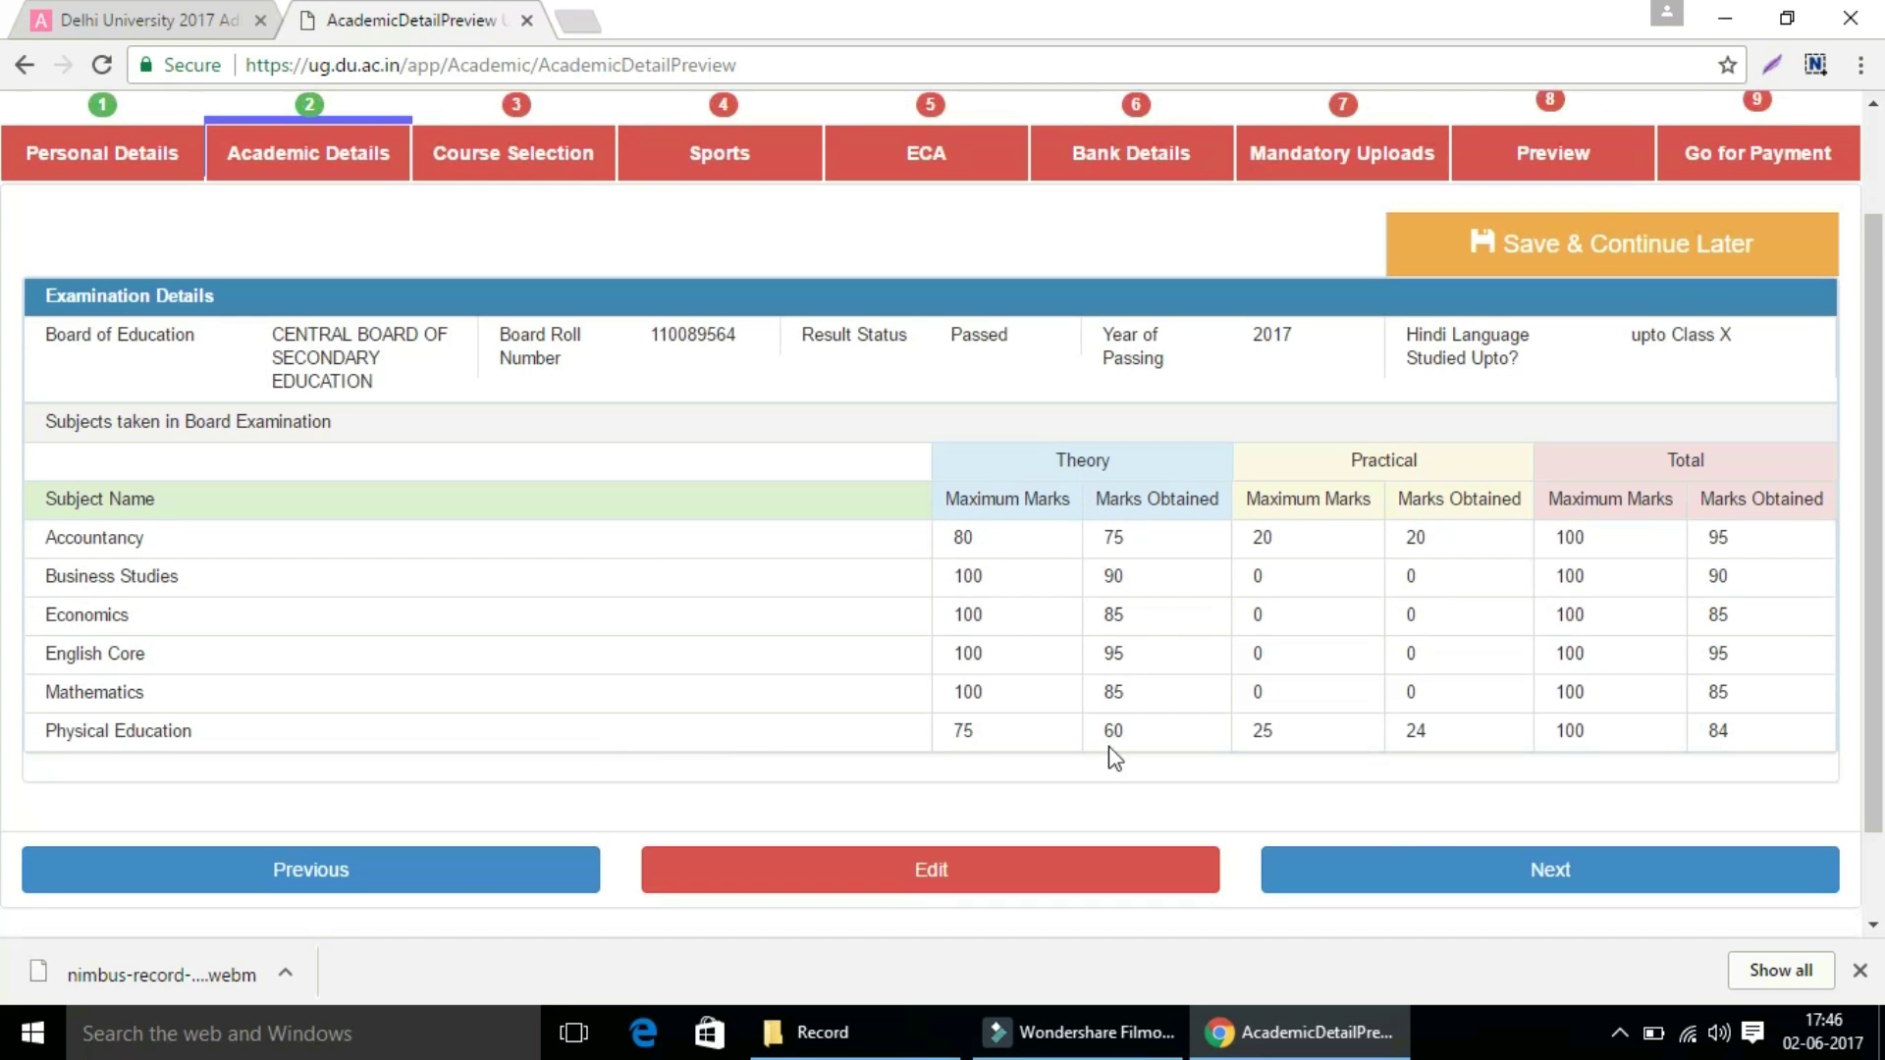
Tick B.Com., B.Com. (Hons.) and B.A. (Hons.) English as the chosen courses.
{"action": "left_click", "coordinate": [1463, 862]}
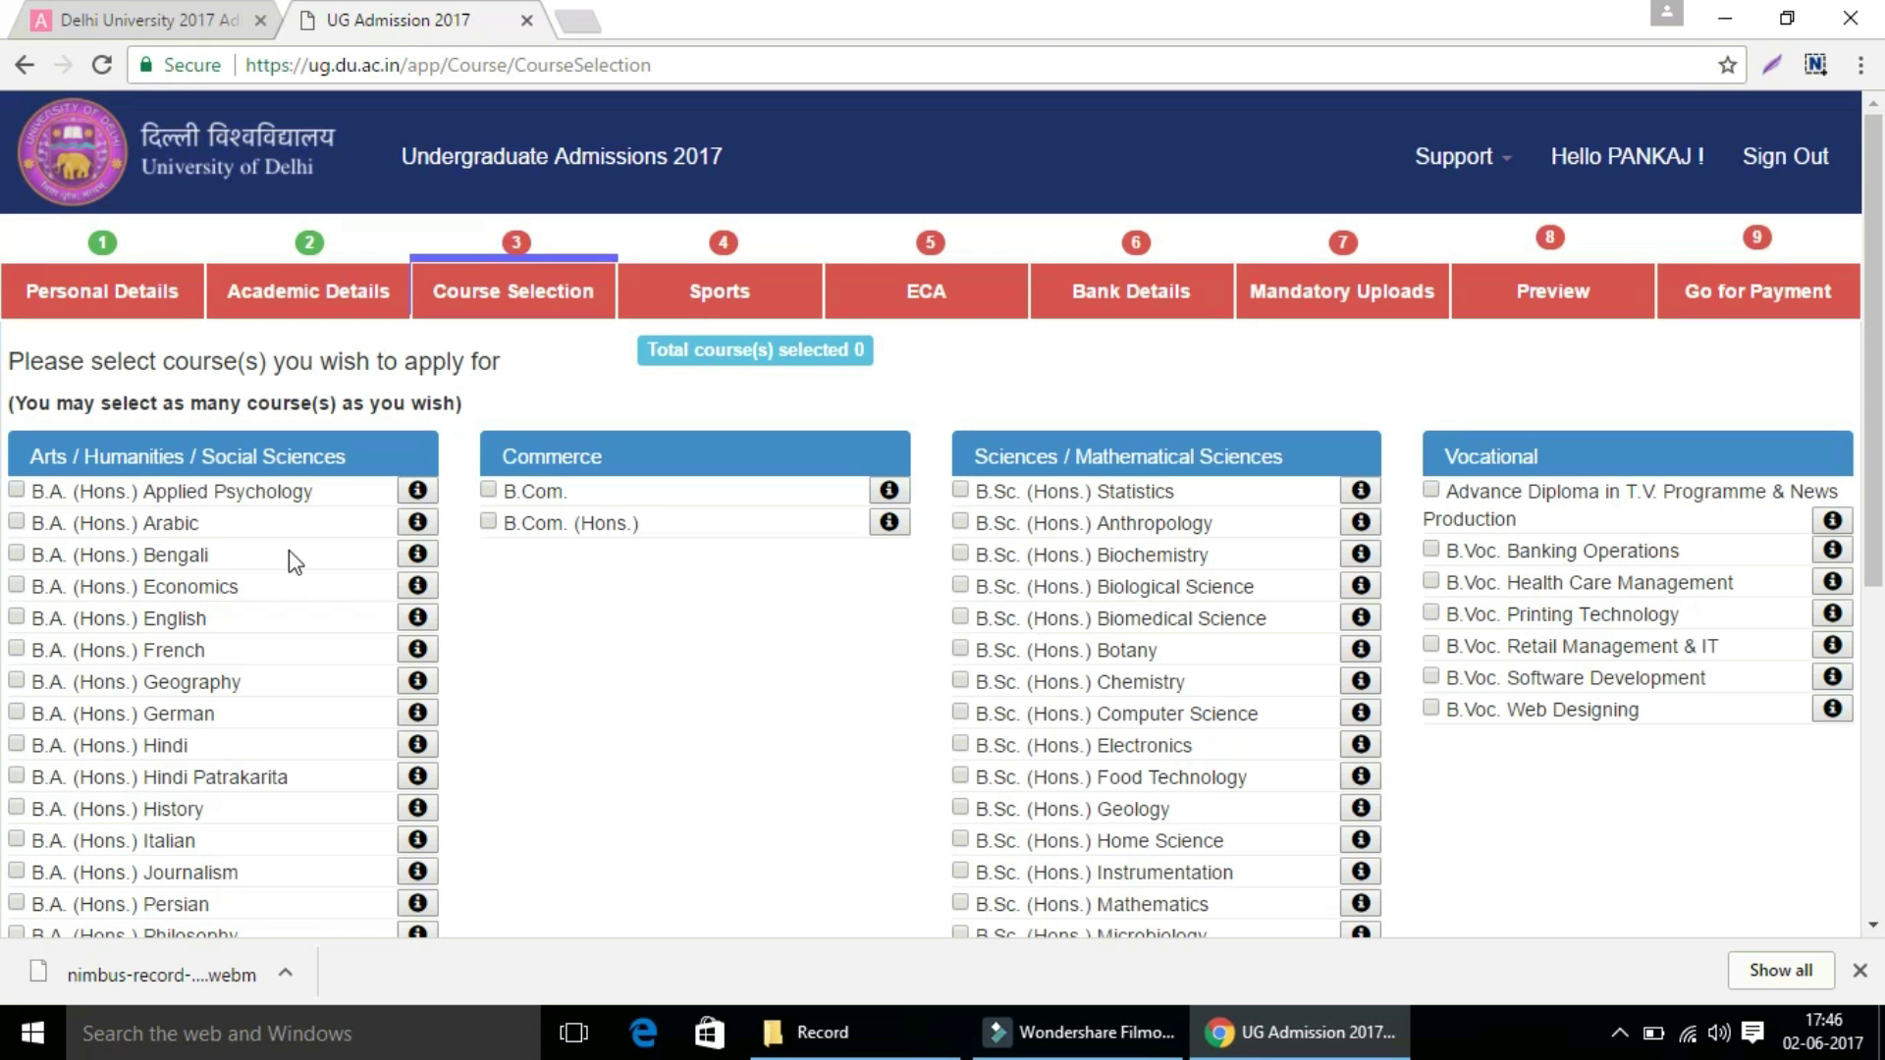
{"action": "left_click", "coordinate": [488, 490]}
{"action": "left_click", "coordinate": [488, 521]}
{"action": "left_click", "coordinate": [17, 619]}
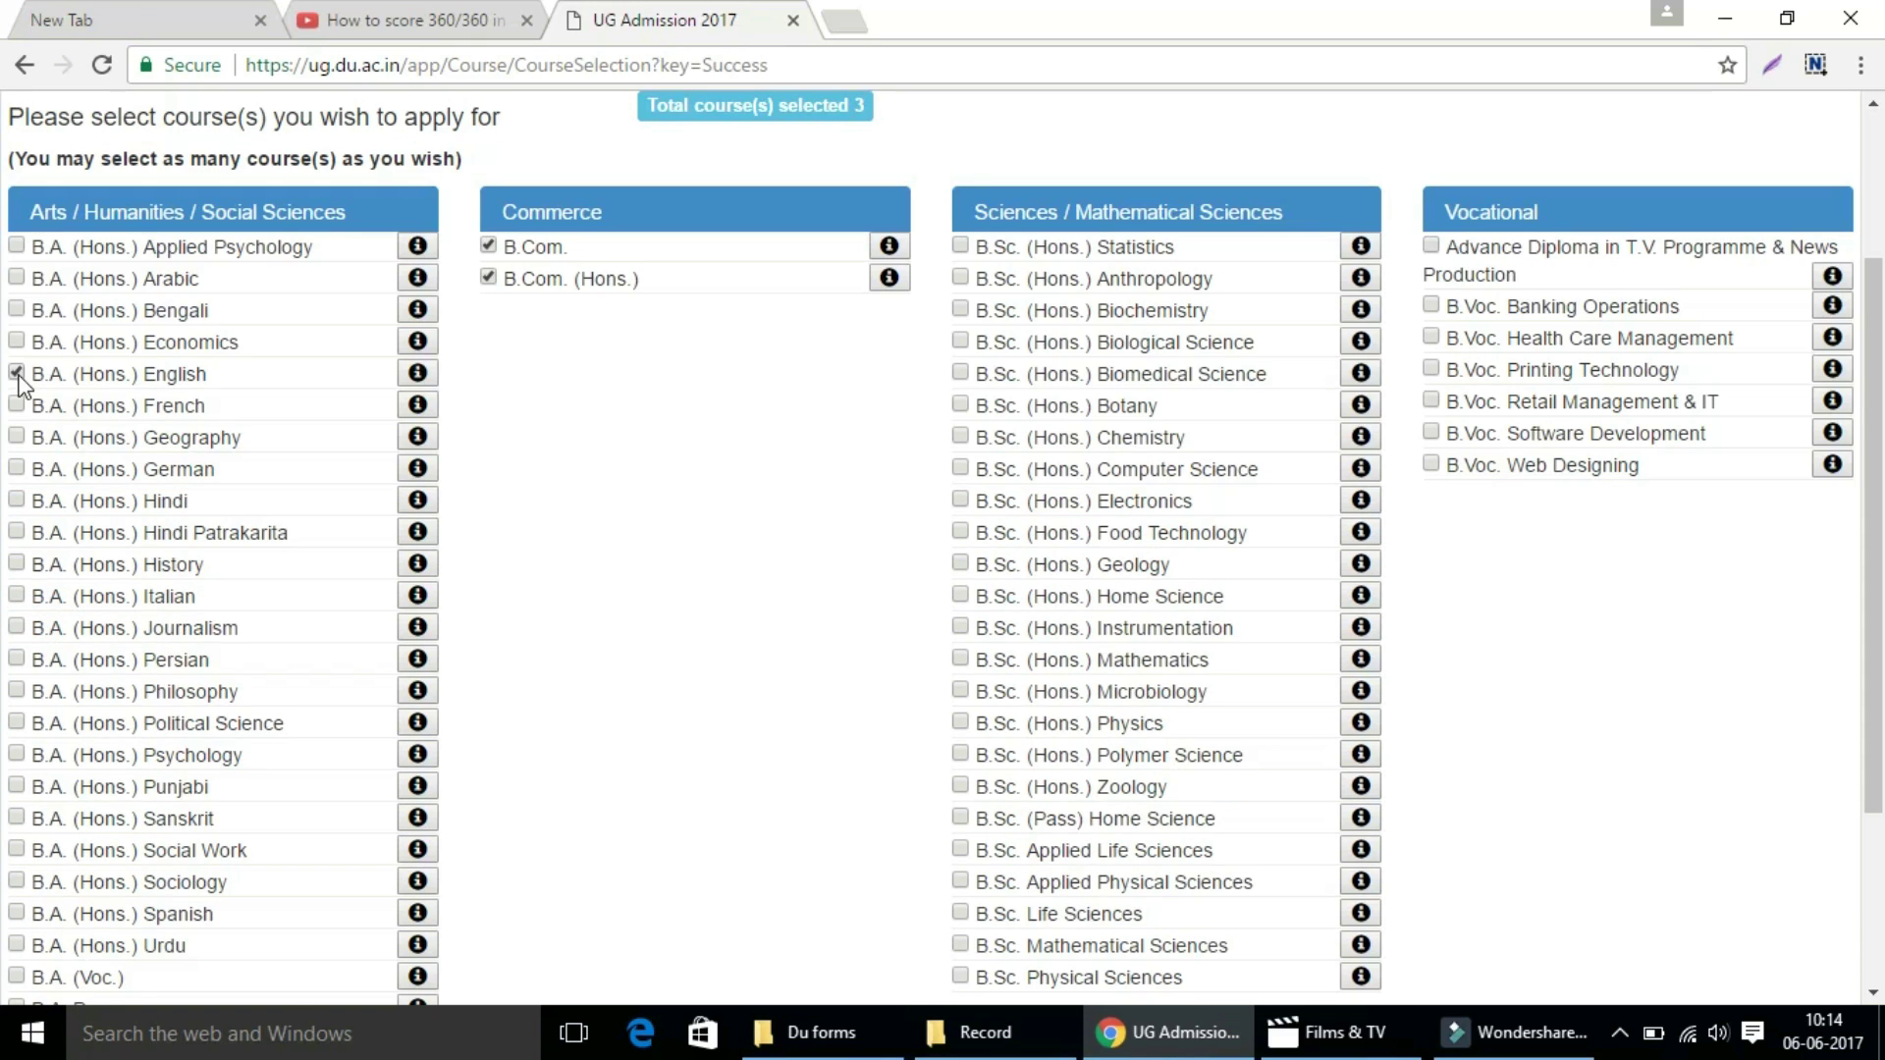
{"action": "left_click", "coordinate": [418, 373]}
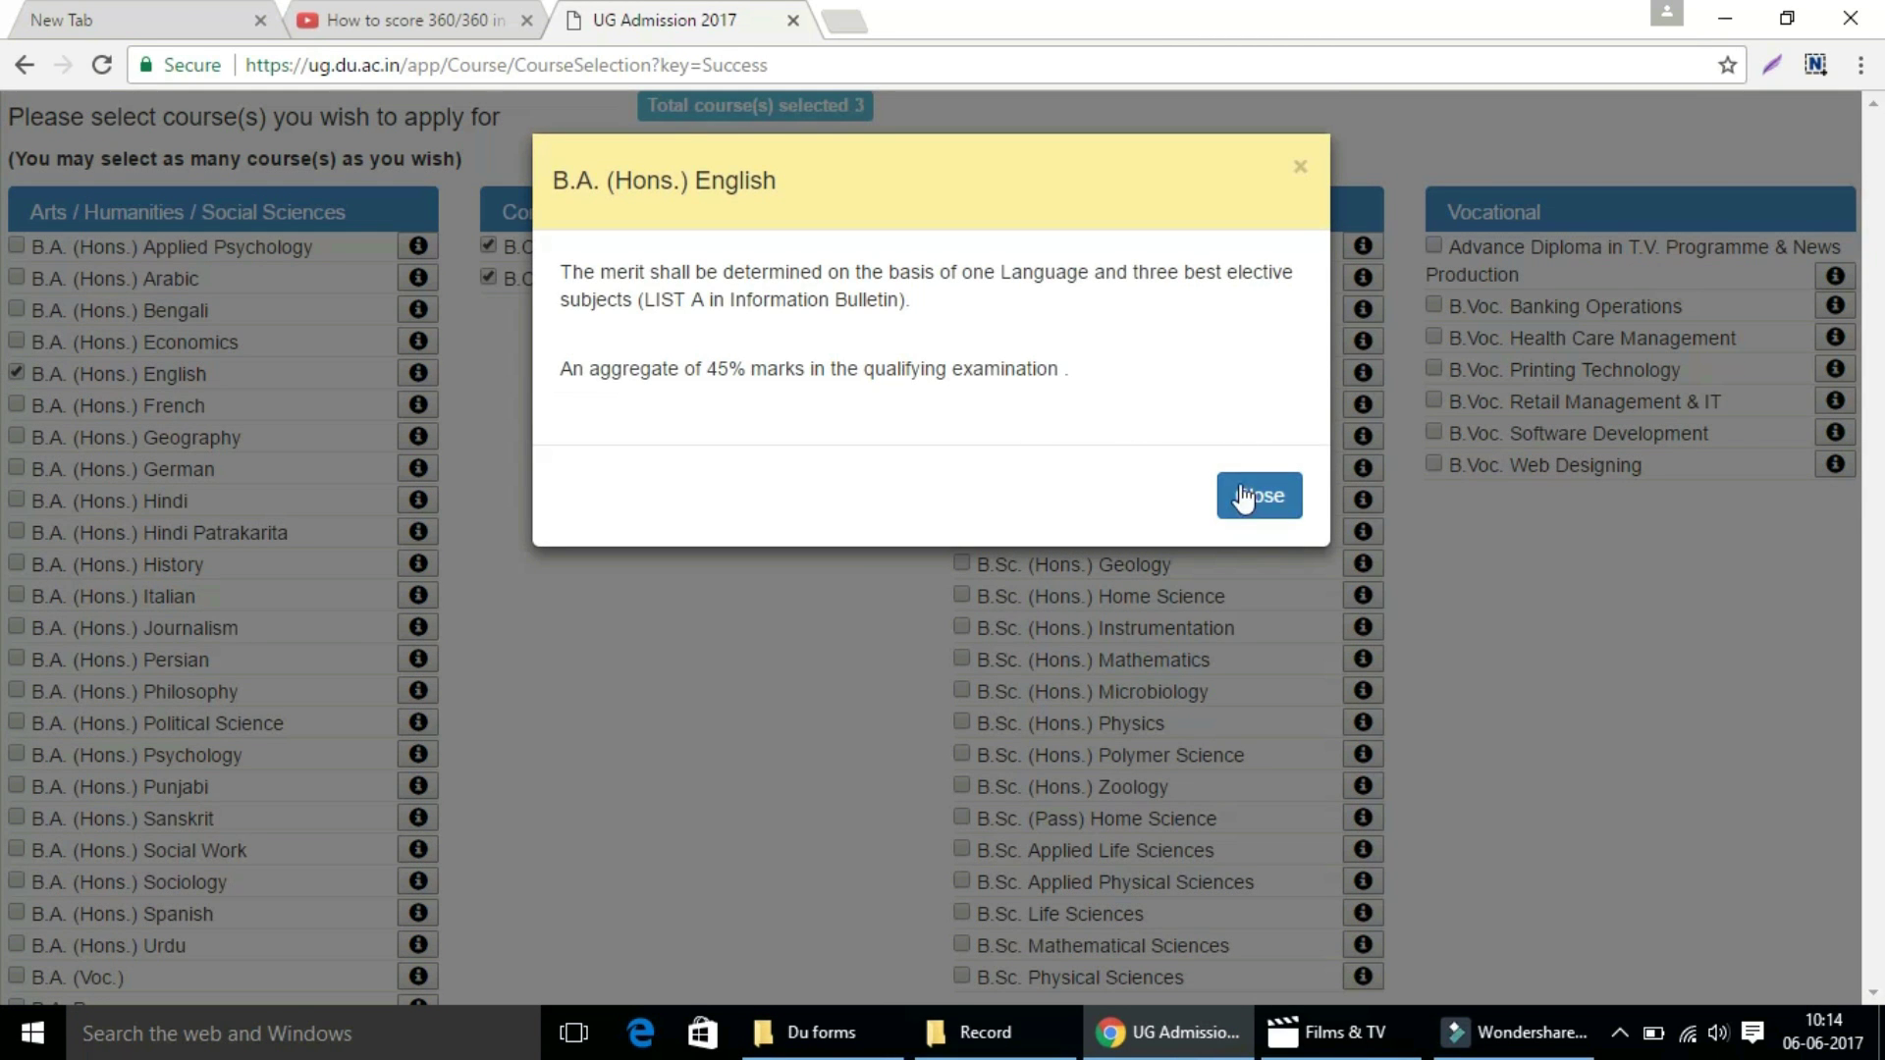
{"action": "left_click", "coordinate": [1247, 499]}
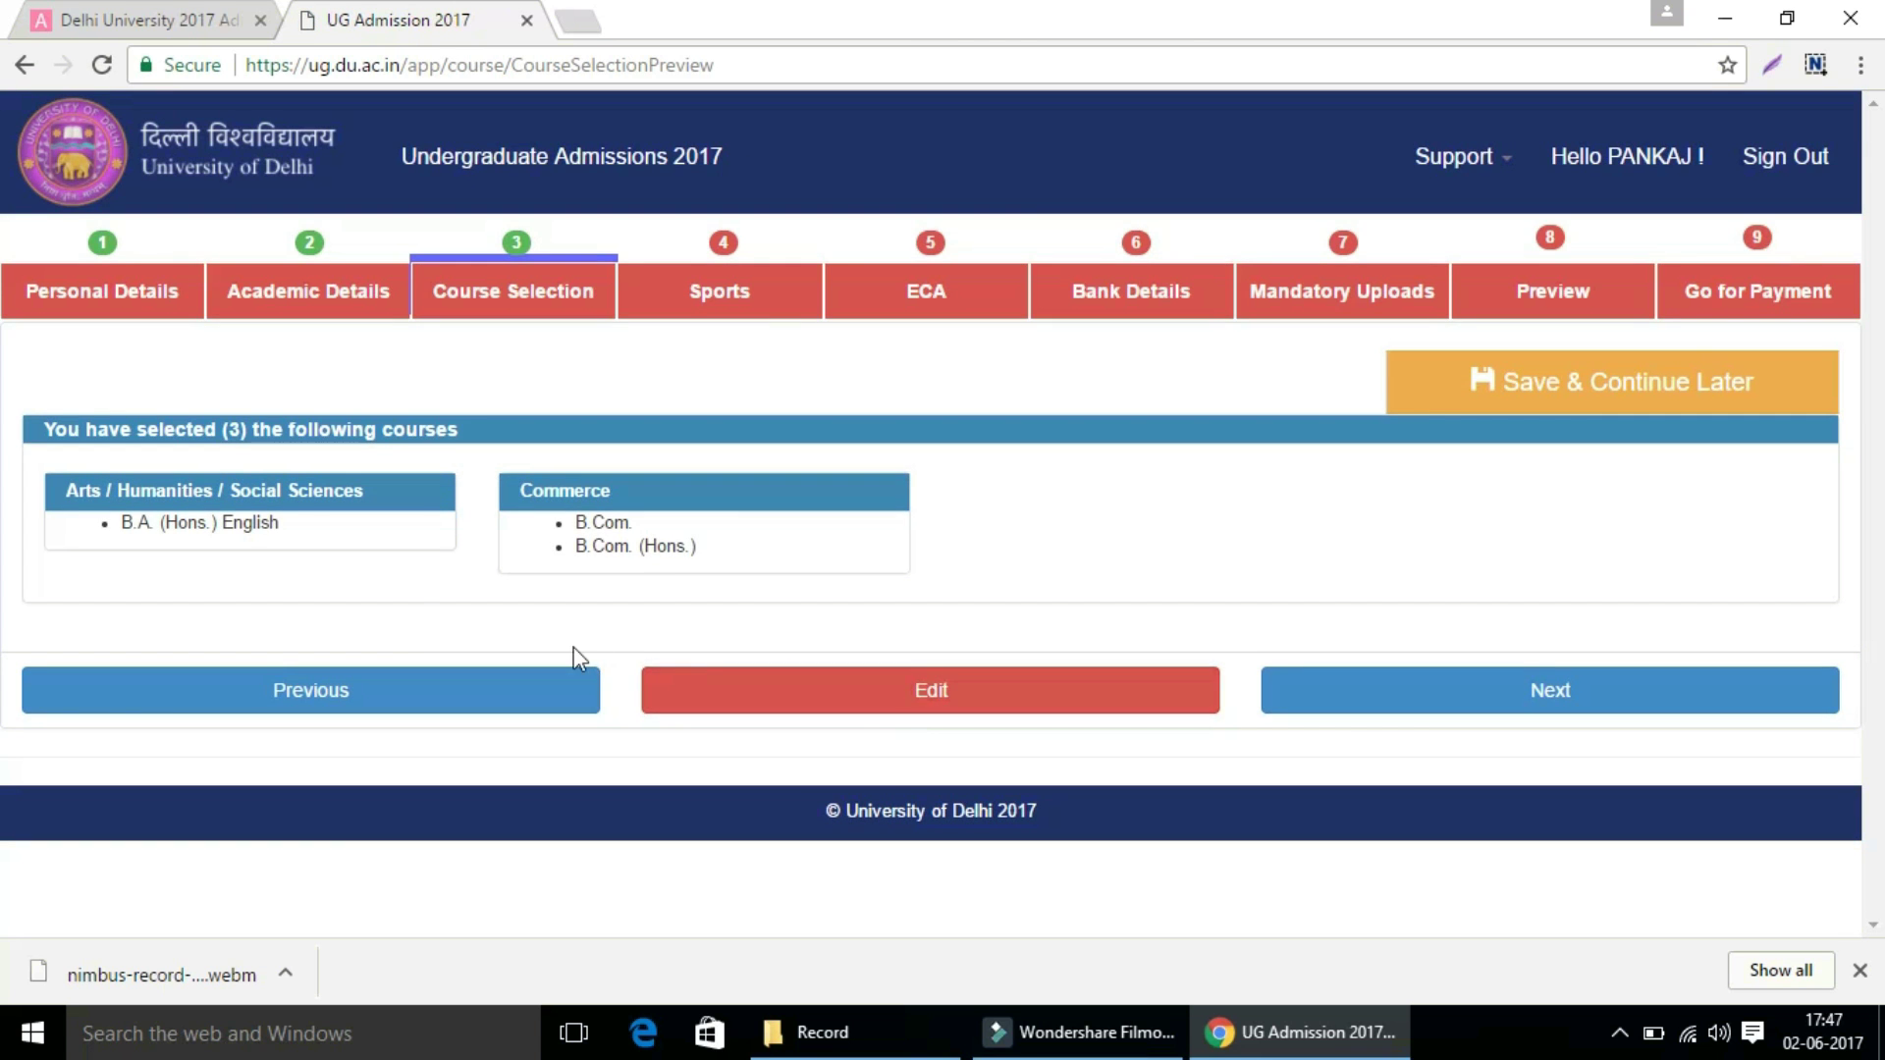
Submit No for the Sports Quota and No for the ECA Quota, then move to Bank Details.
{"action": "left_click", "coordinate": [1414, 686]}
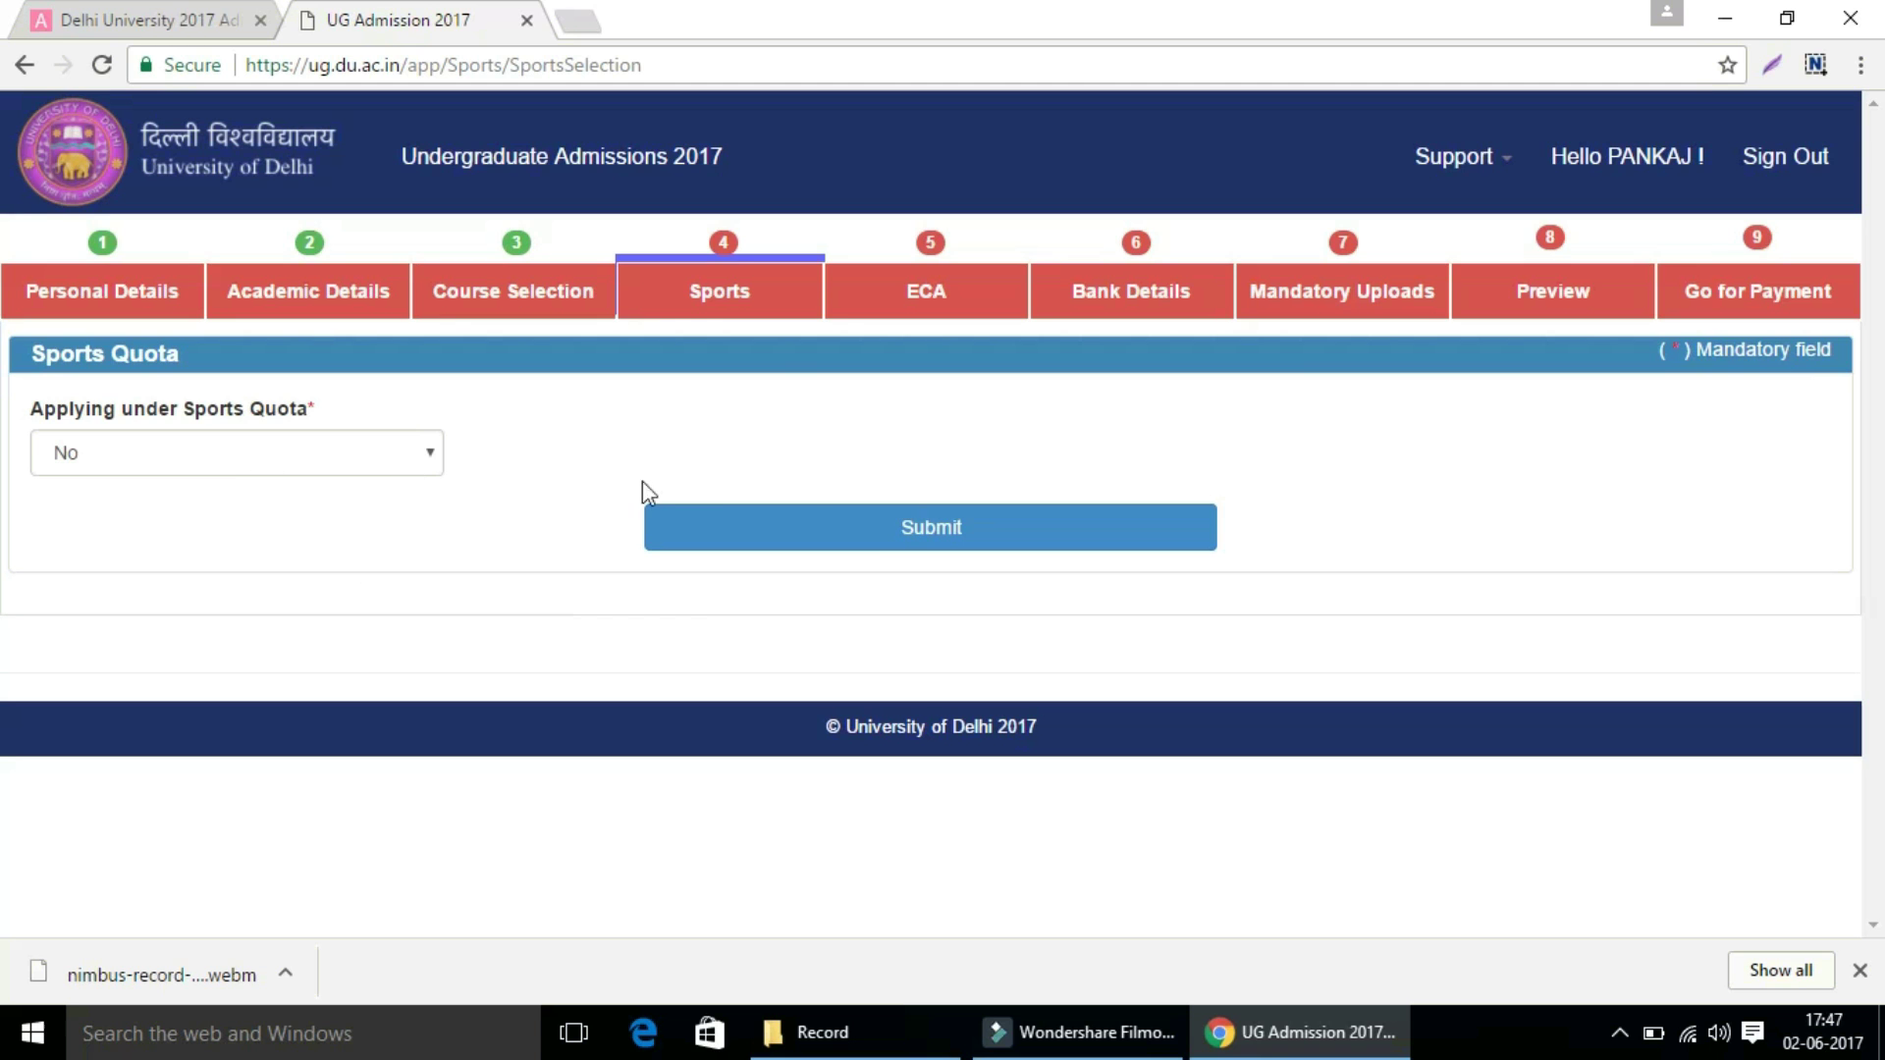
{"action": "left_click", "coordinate": [898, 532]}
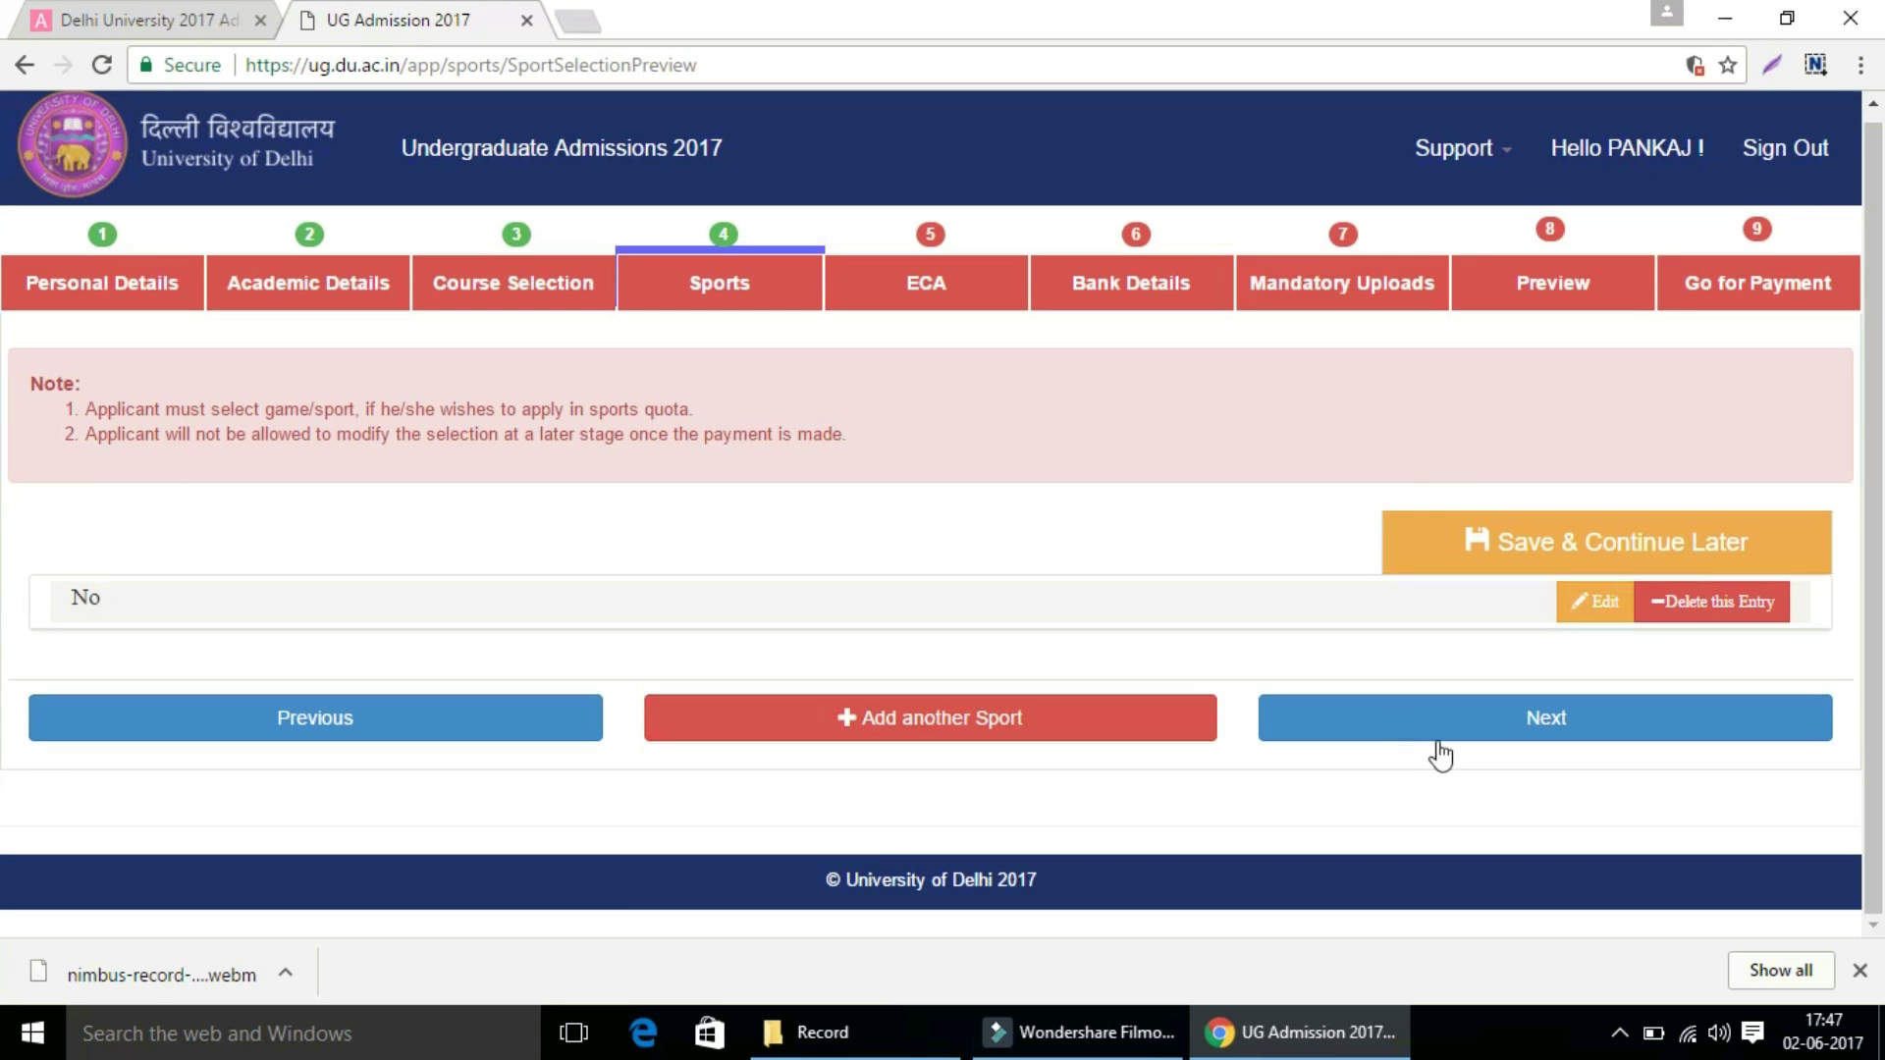
{"action": "left_click", "coordinate": [1459, 723]}
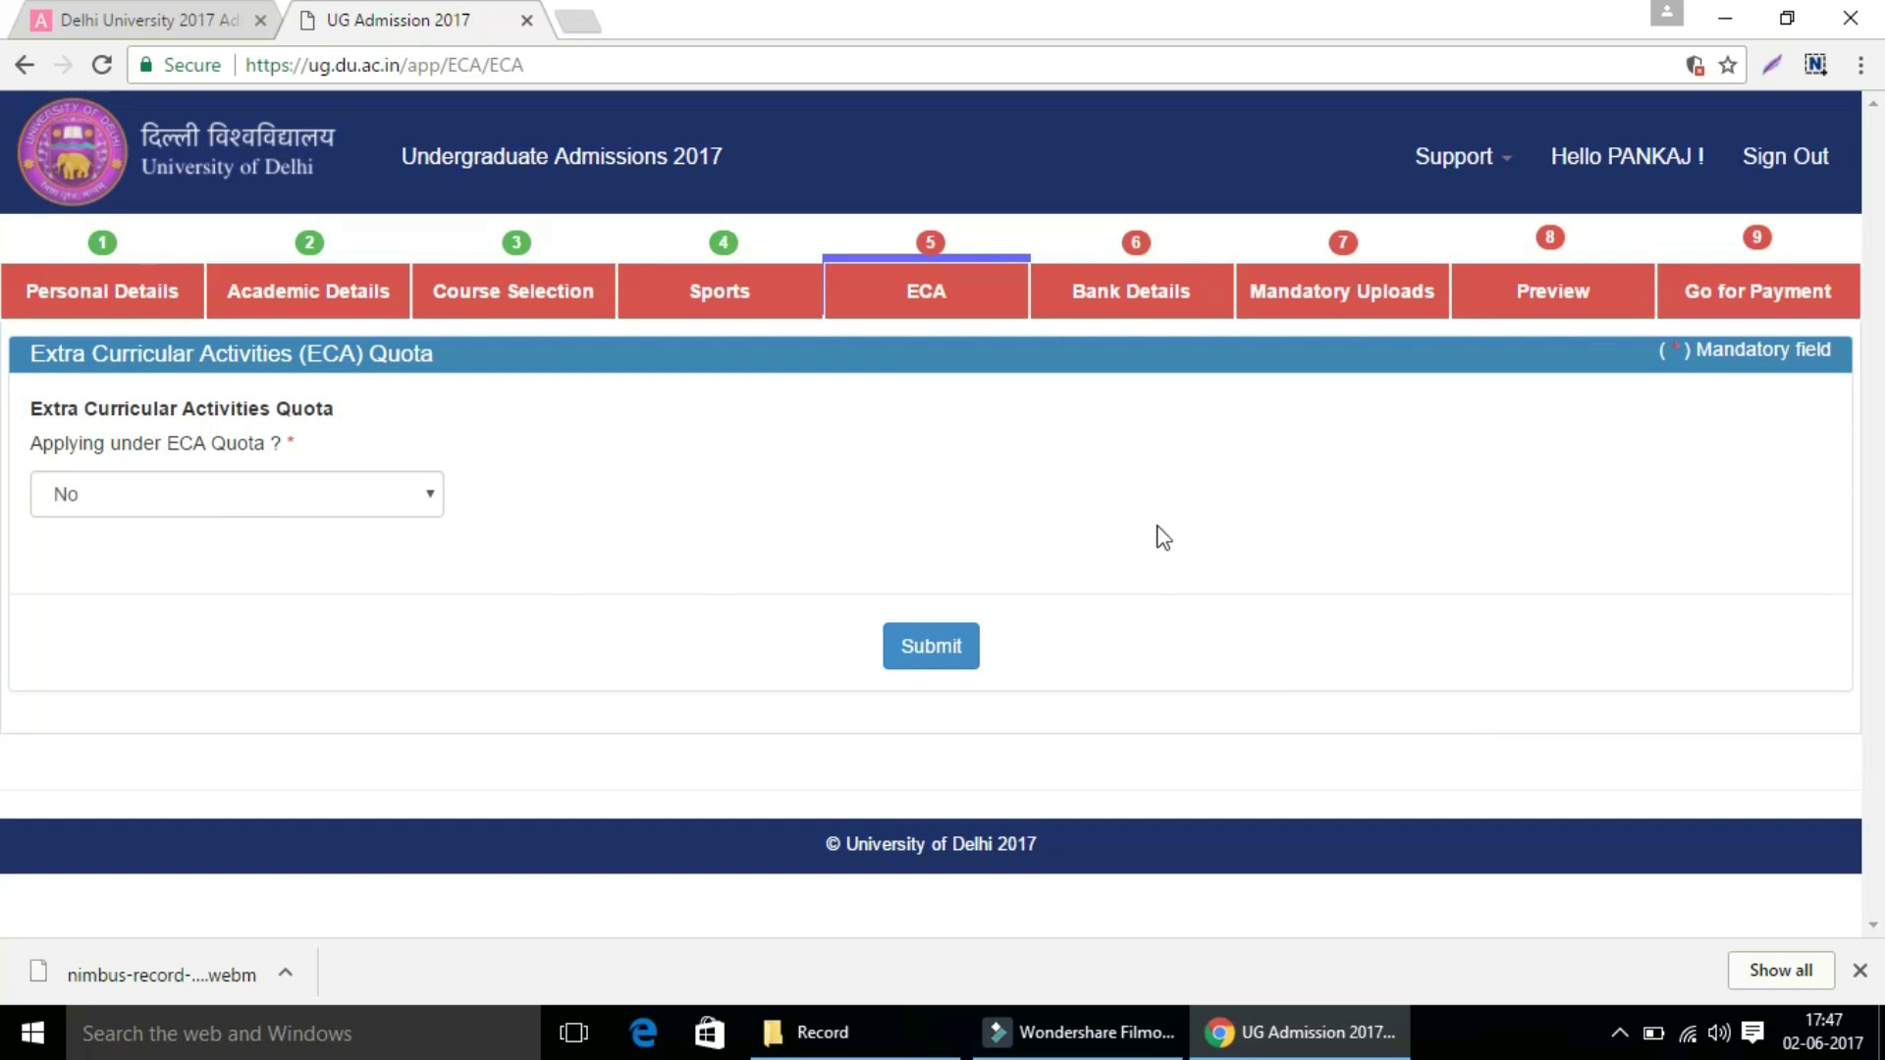
{"action": "left_click", "coordinate": [117, 488]}
{"action": "left_click", "coordinate": [118, 488]}
{"action": "left_click", "coordinate": [930, 640]}
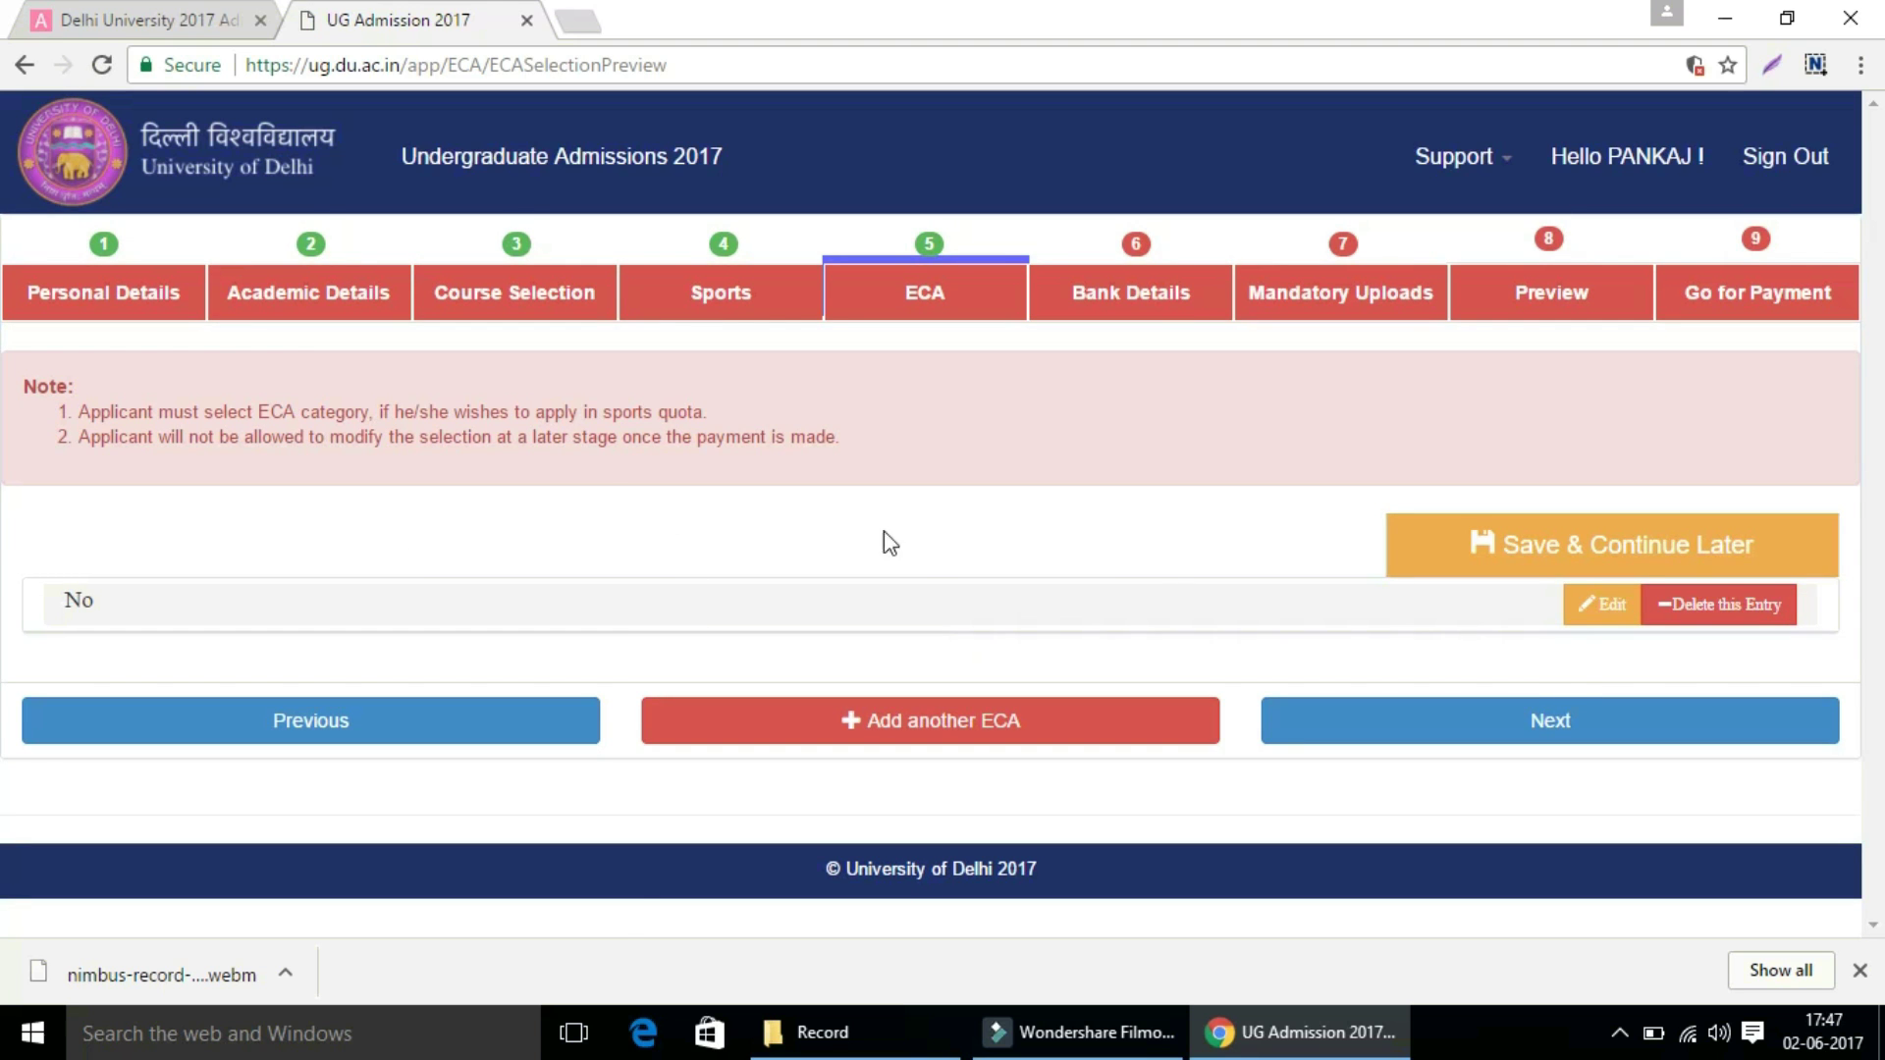
{"action": "left_click", "coordinate": [1553, 706]}
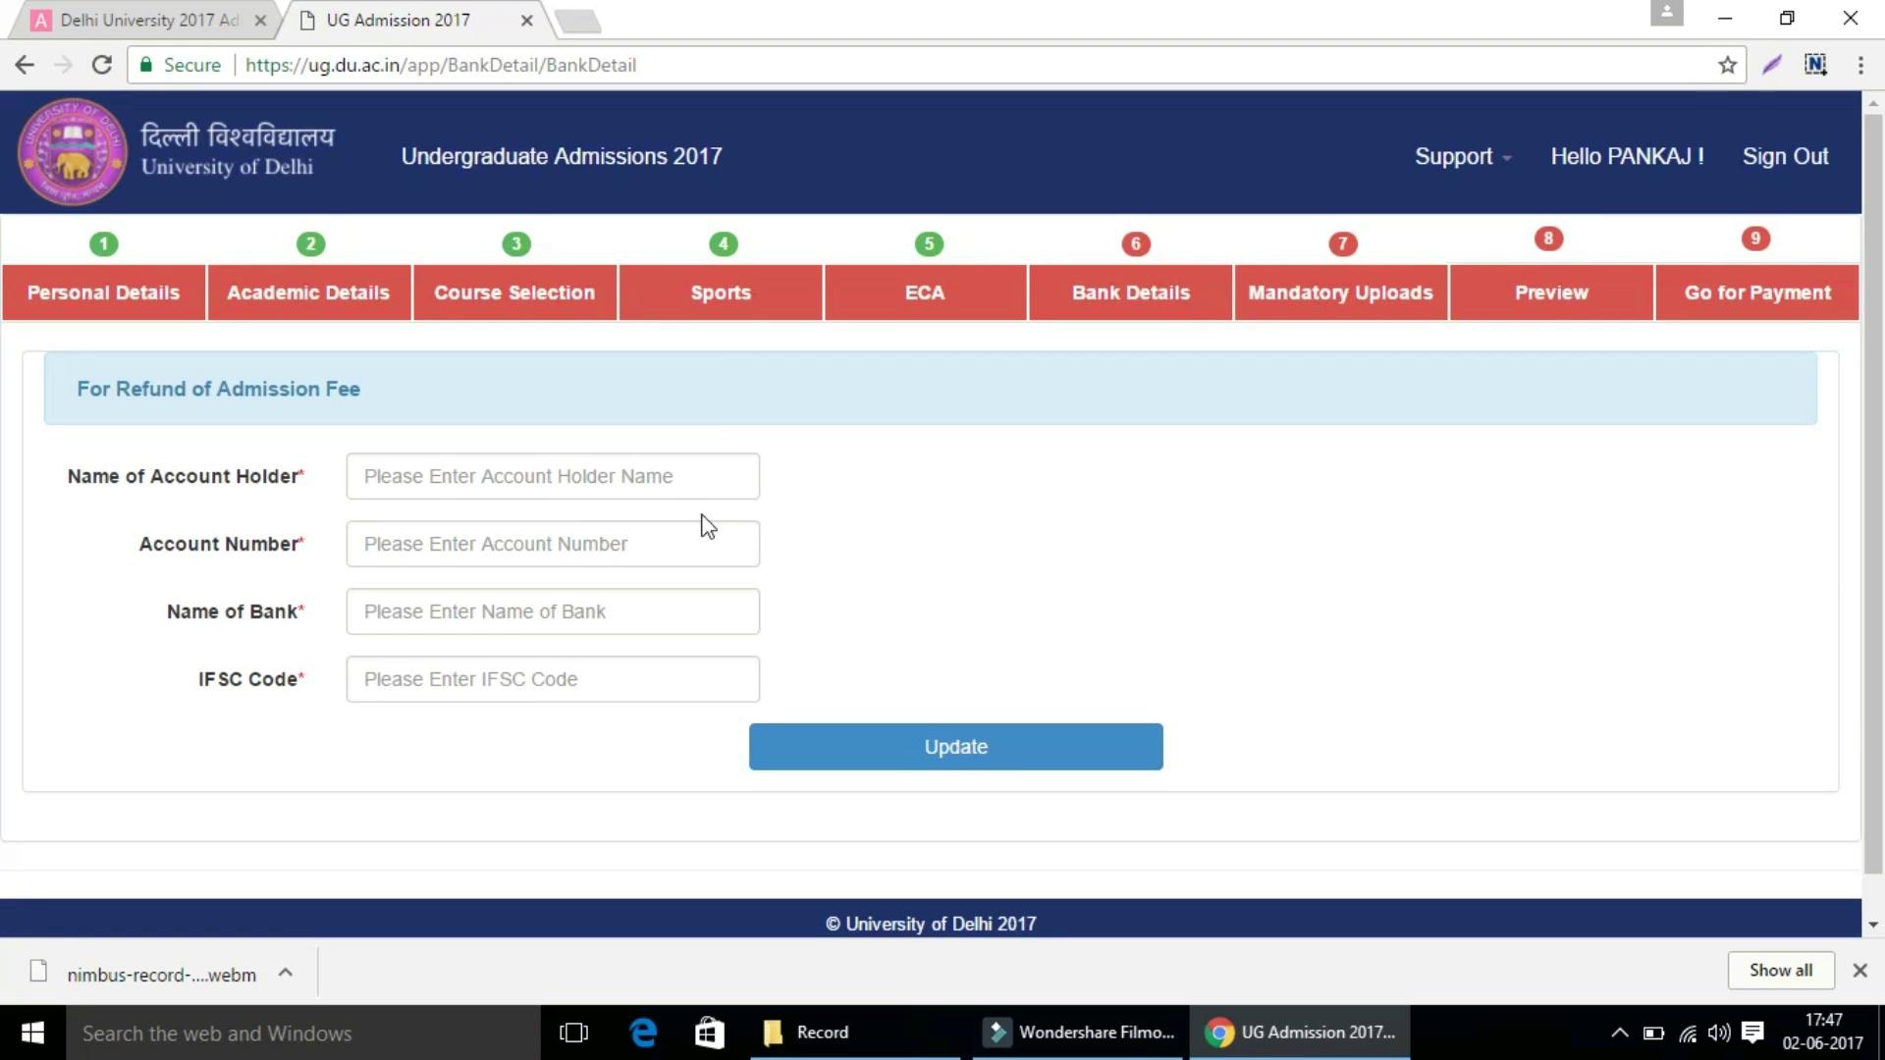
Enter the account holder's name and account number, update the bank details, and continue to Mandatory Uploads.
{"action": "left_click", "coordinate": [456, 480]}
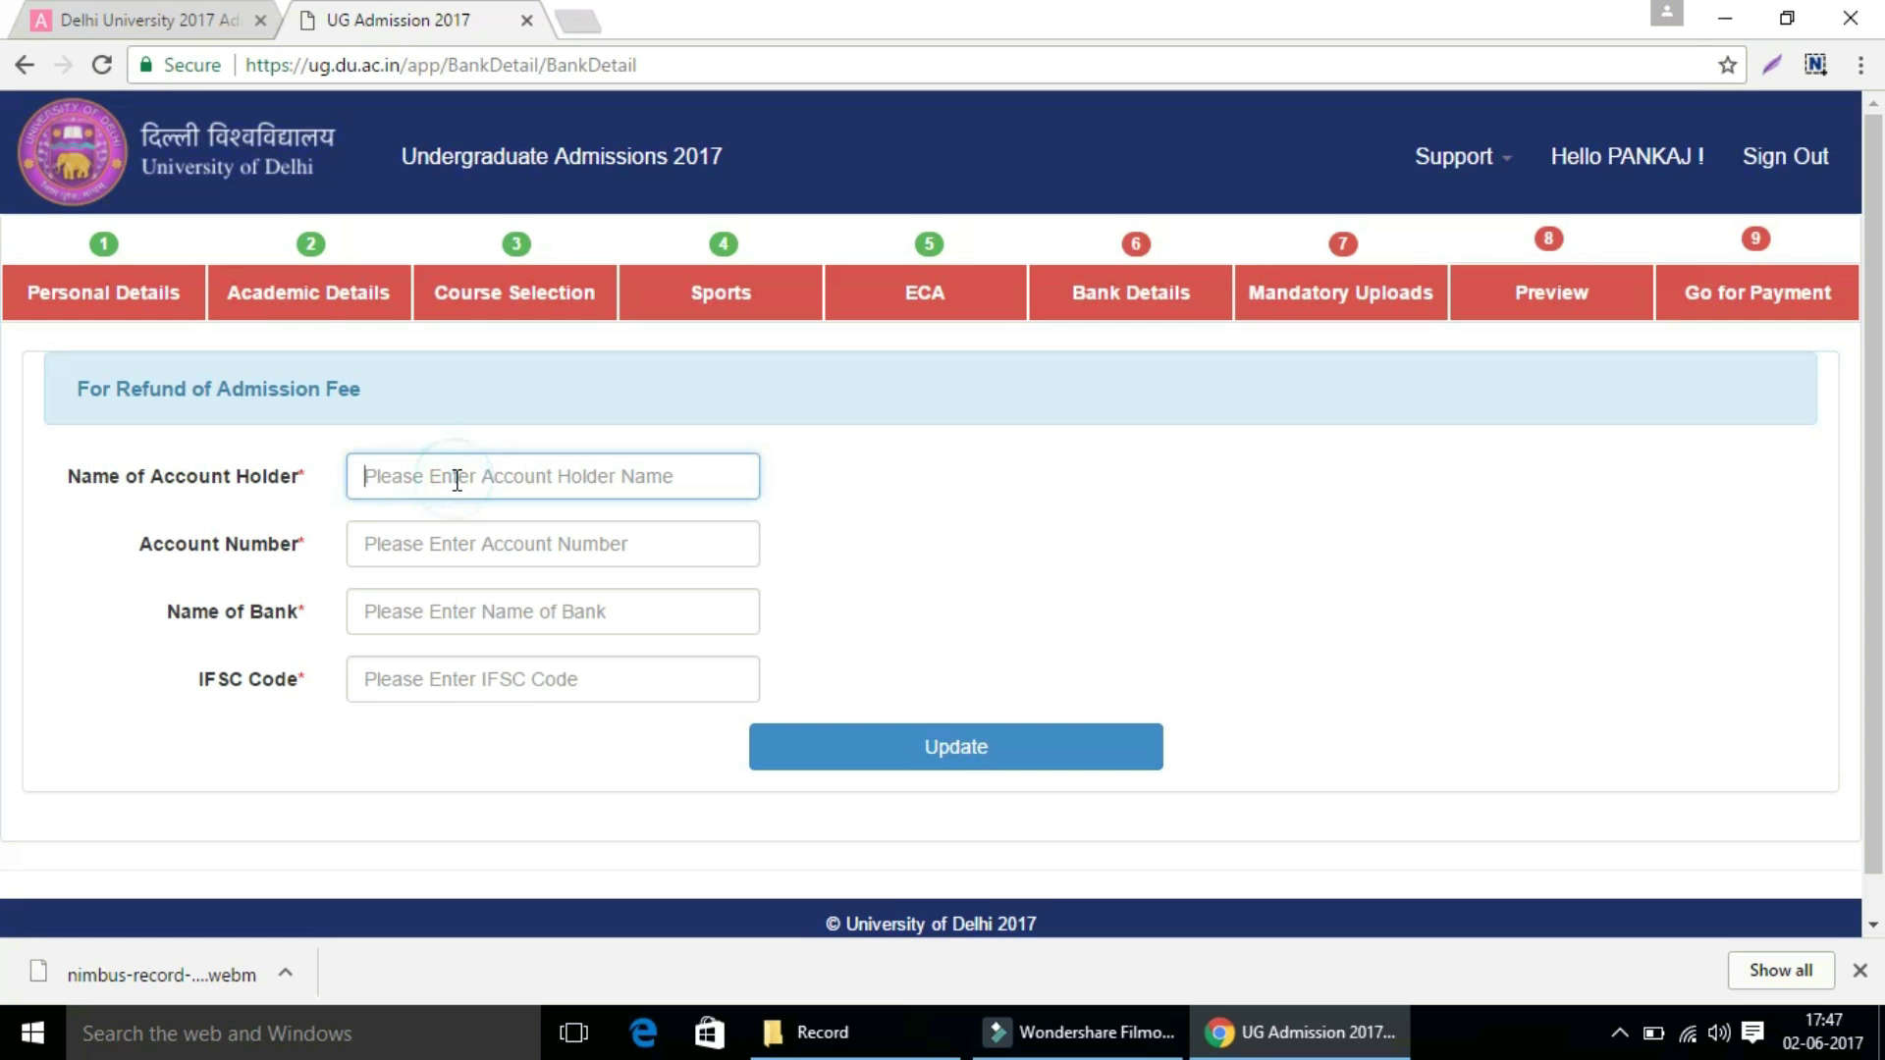
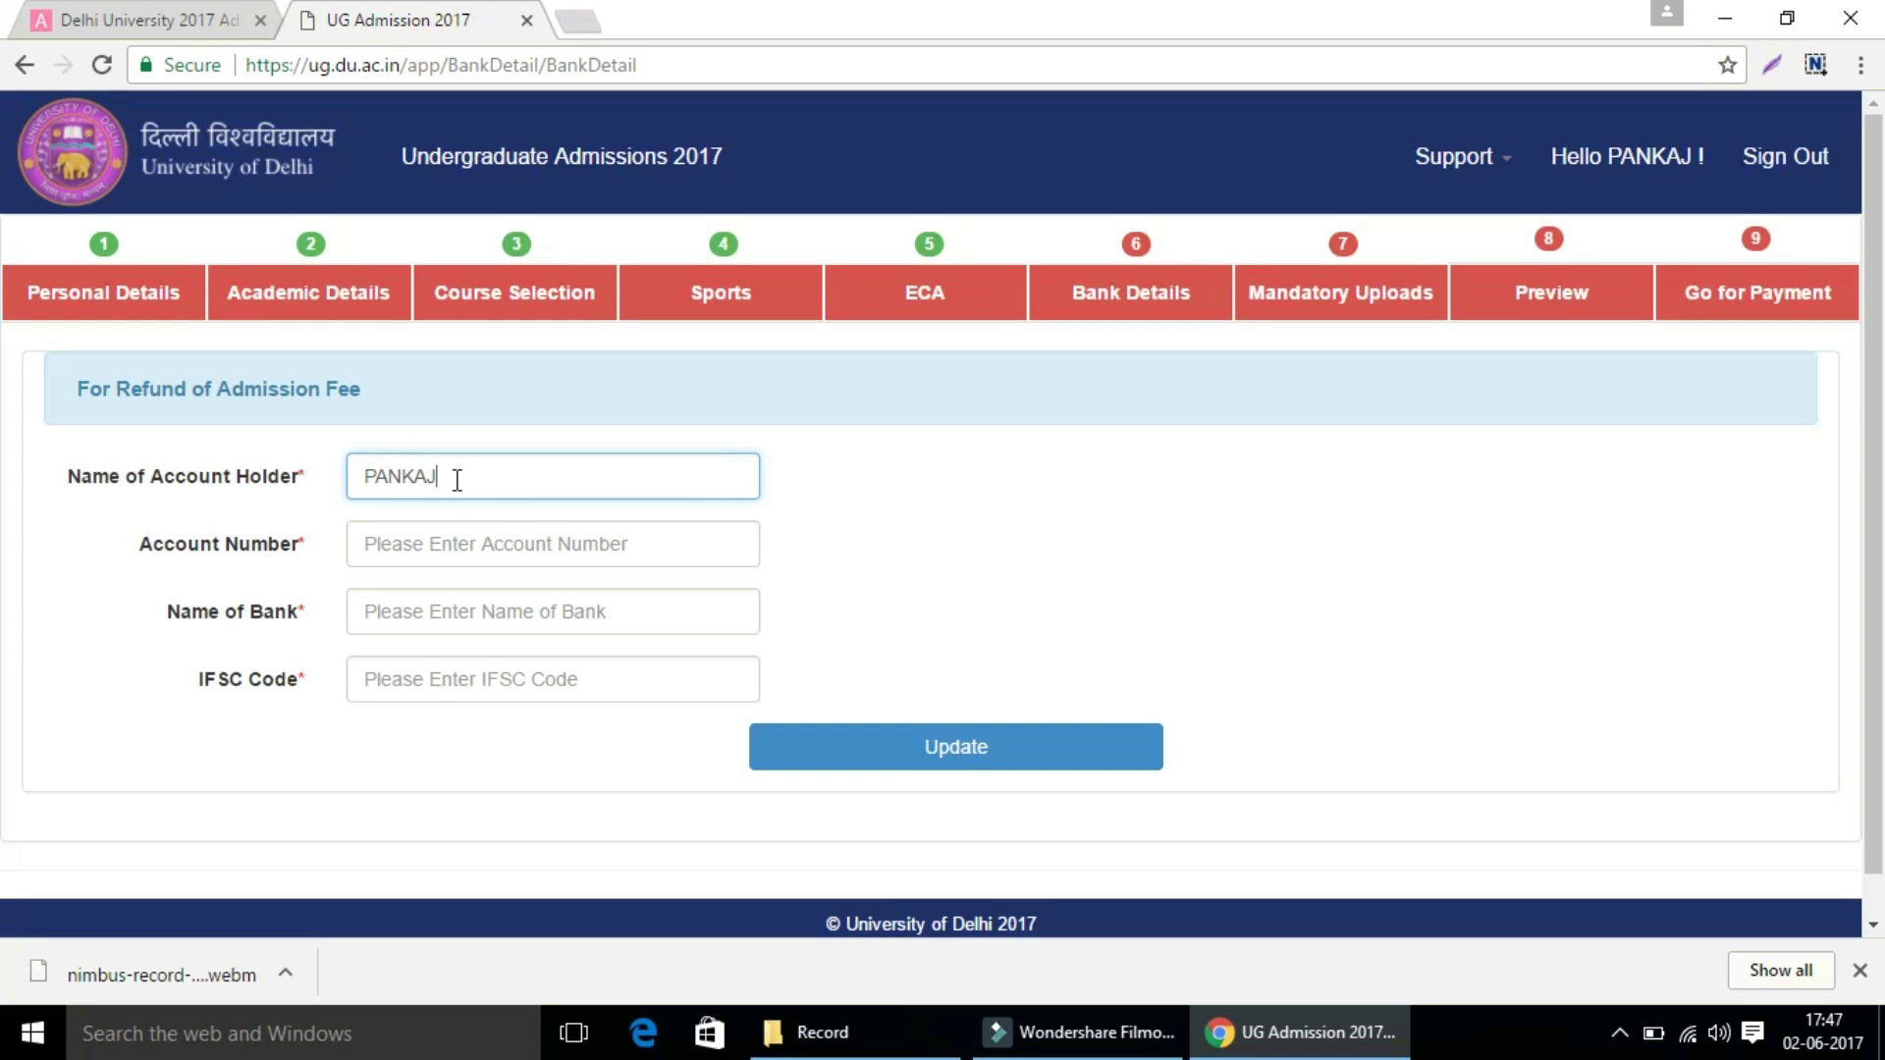
{"action": "key", "text": "Tab"}
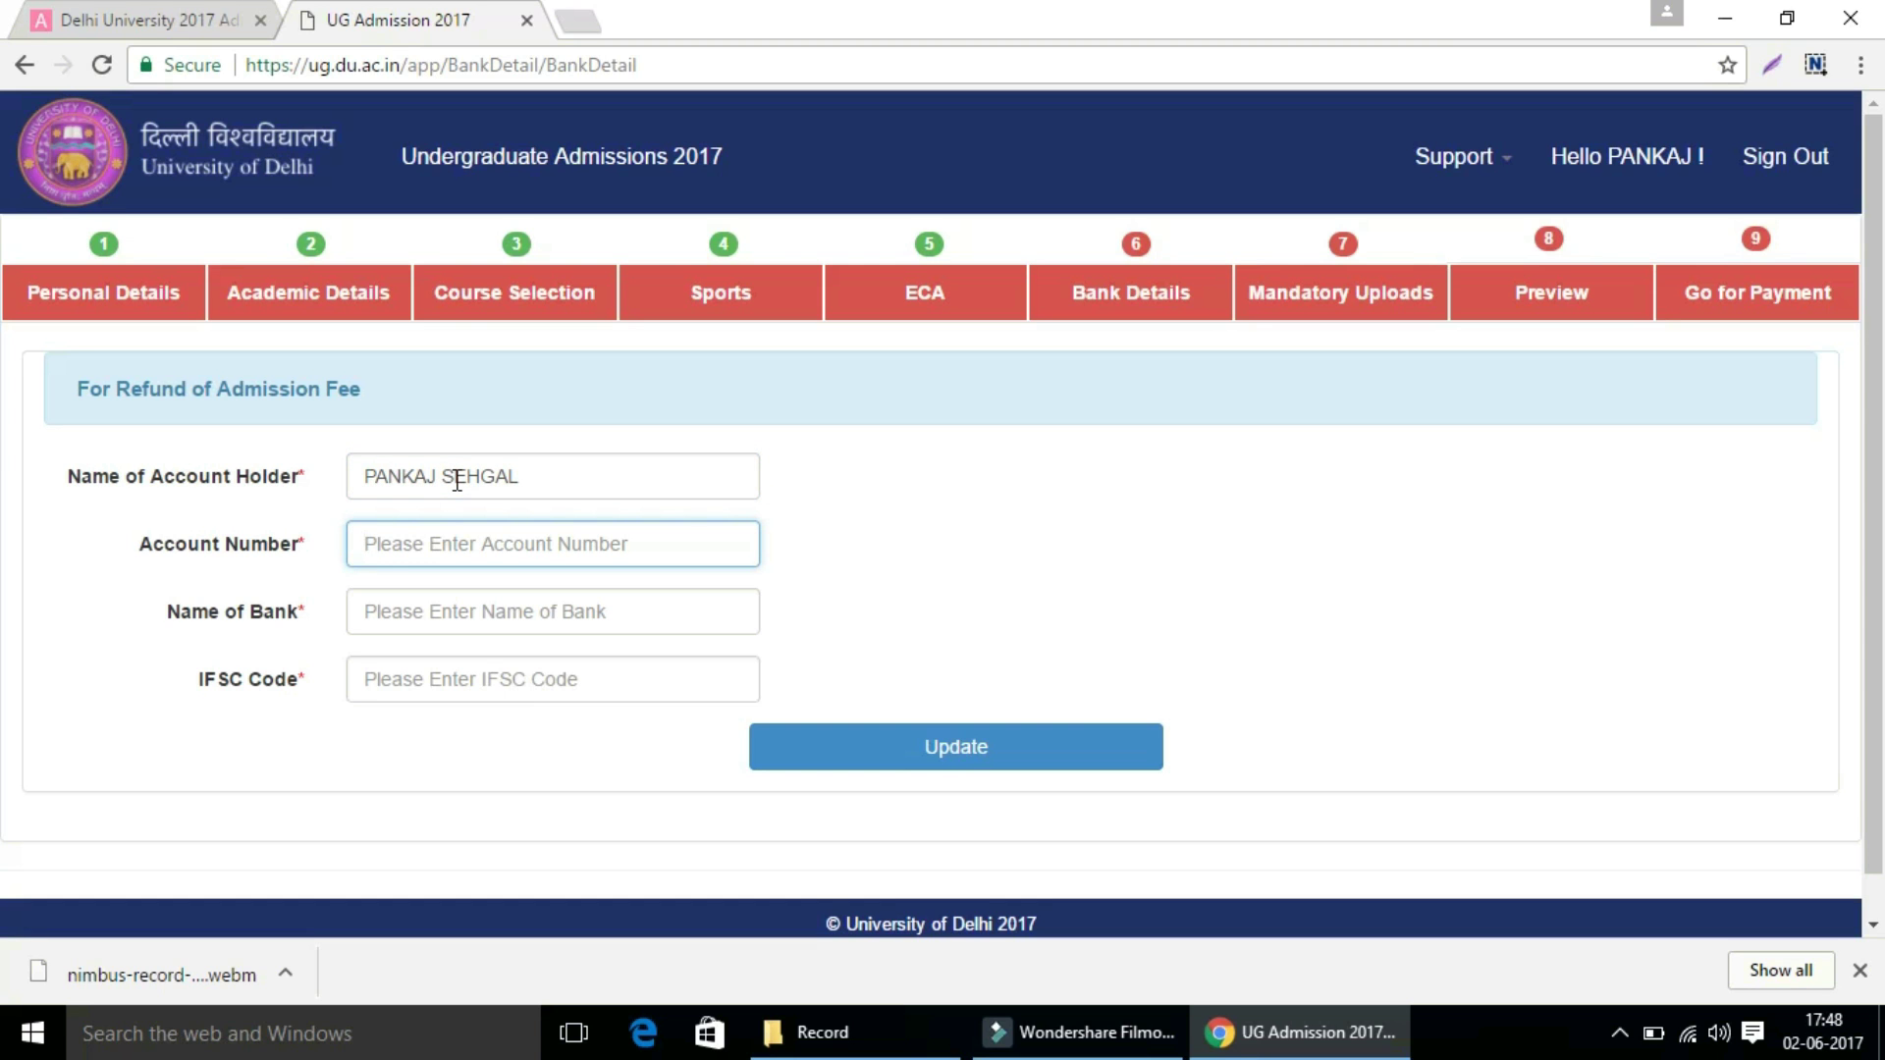
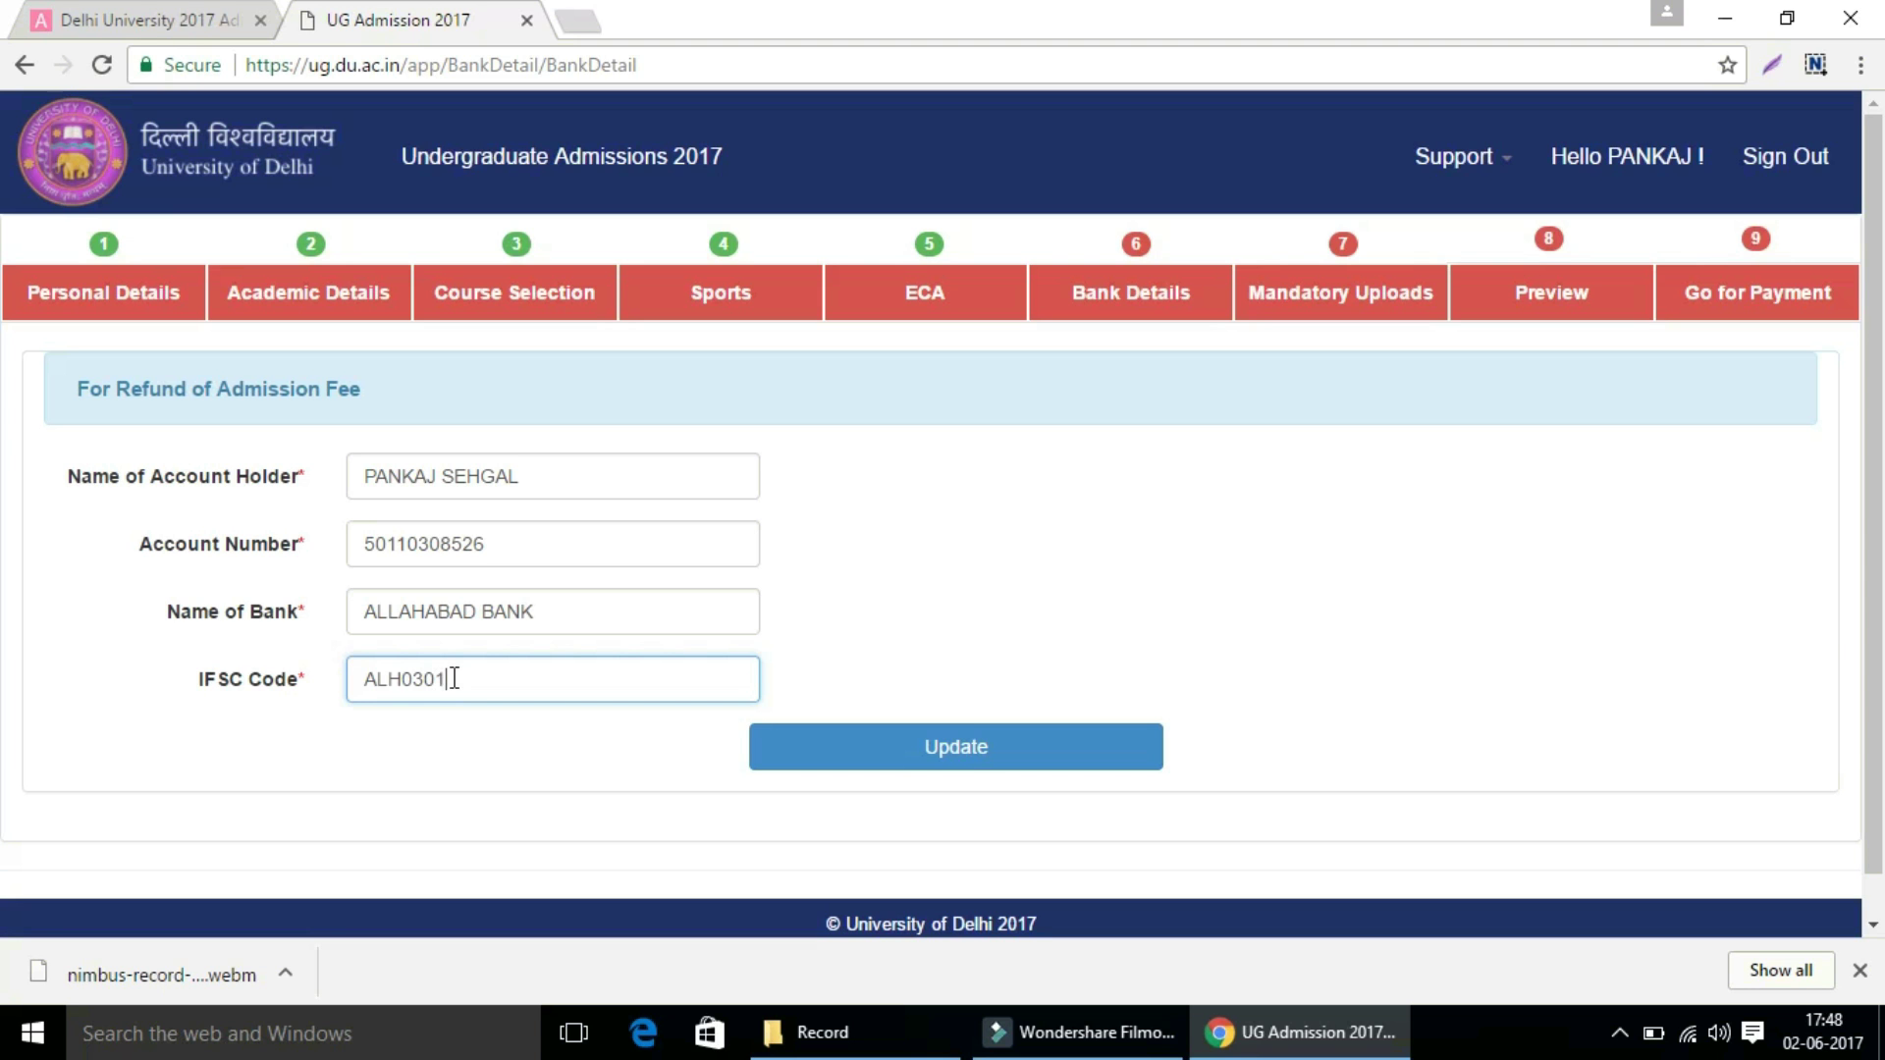
{"action": "left_click", "coordinate": [955, 736]}
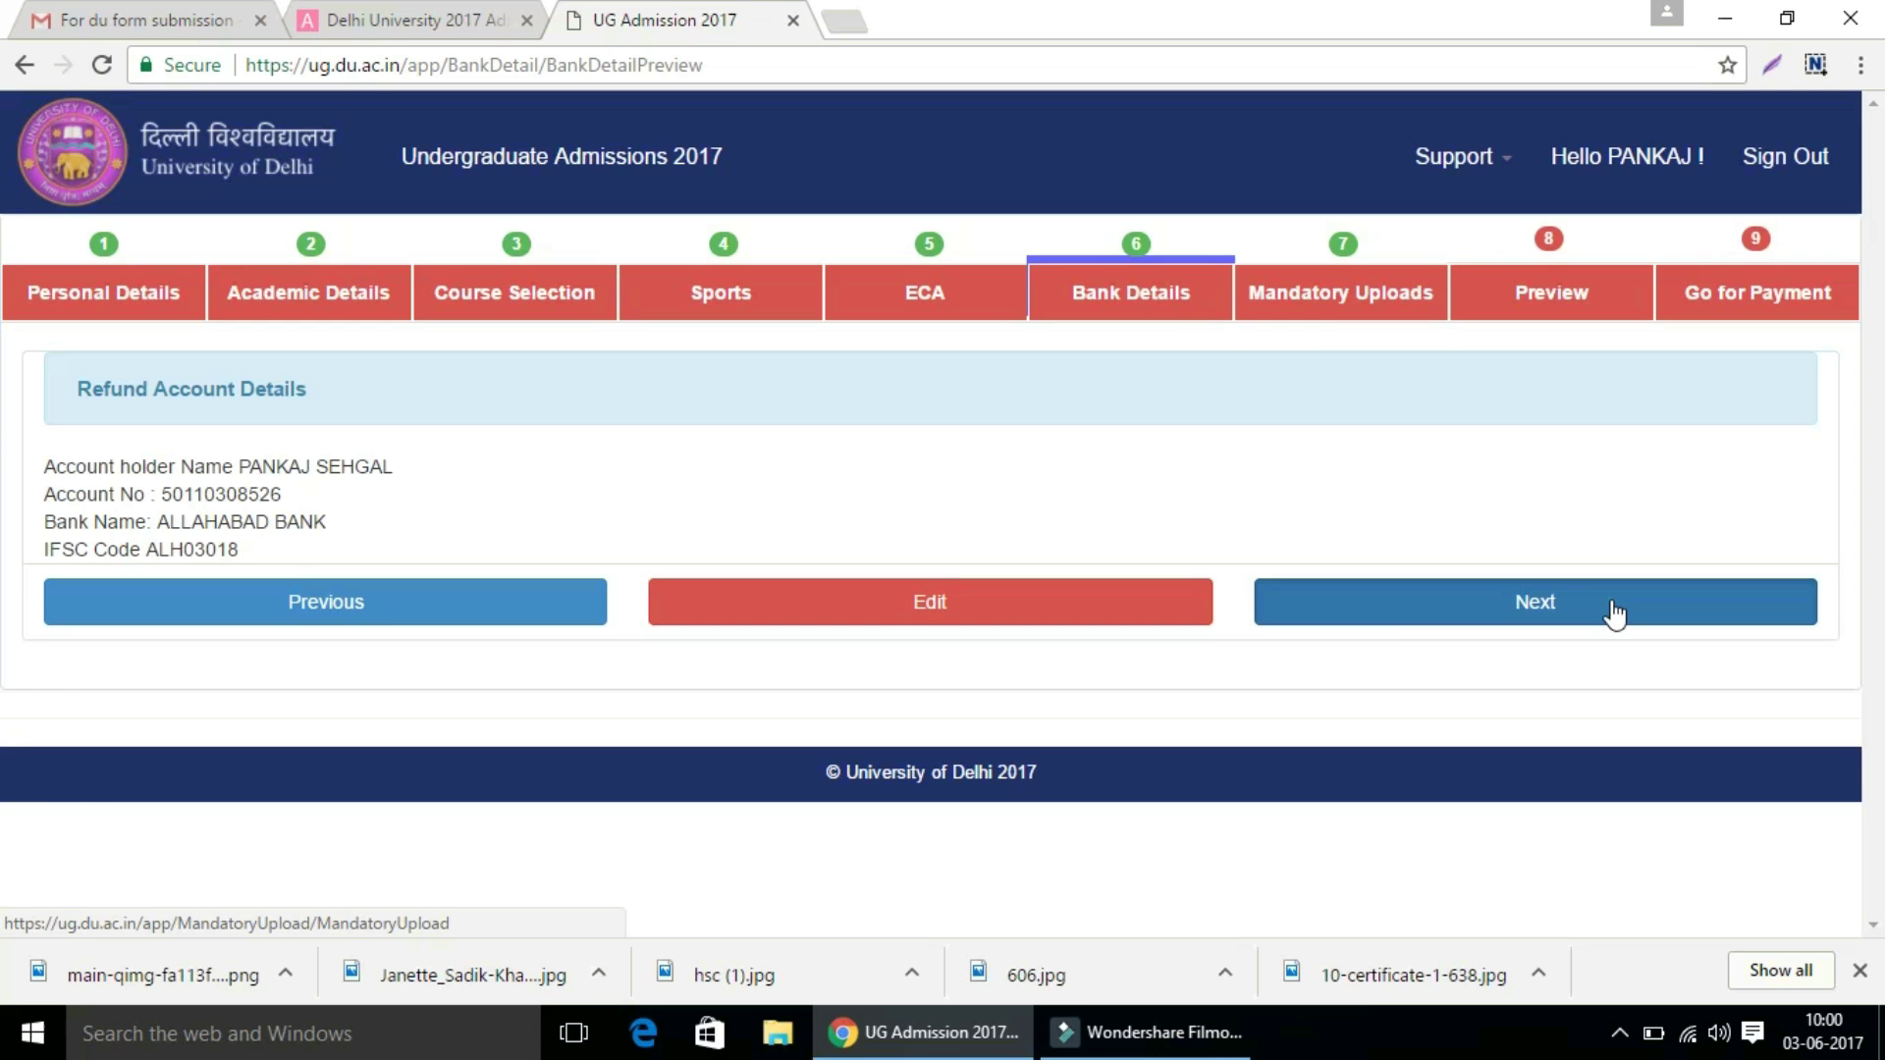
{"action": "left_click", "coordinate": [1613, 614]}
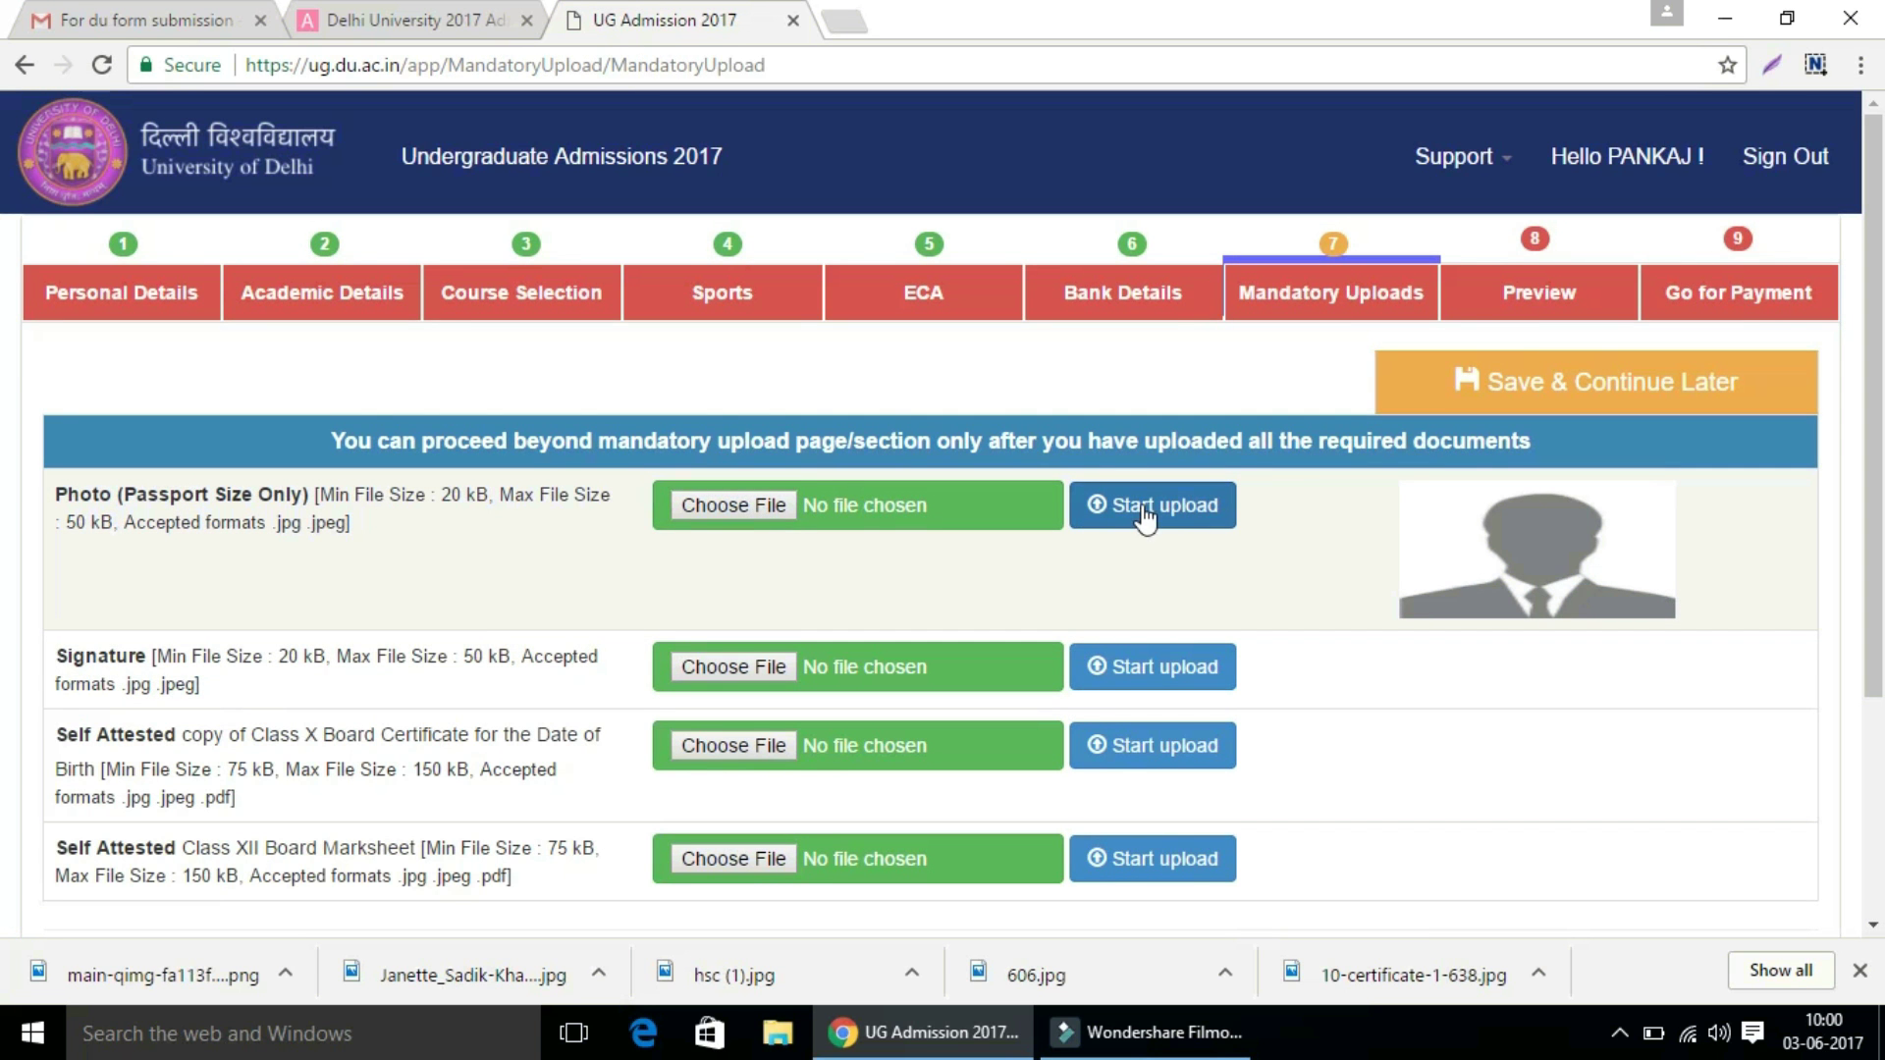
Upload 606.jpg as the photo and 10-certificate-1-638.jpg as the Class X certificate.
{"action": "left_click", "coordinate": [705, 506]}
{"action": "double_click", "coordinate": [497, 224]}
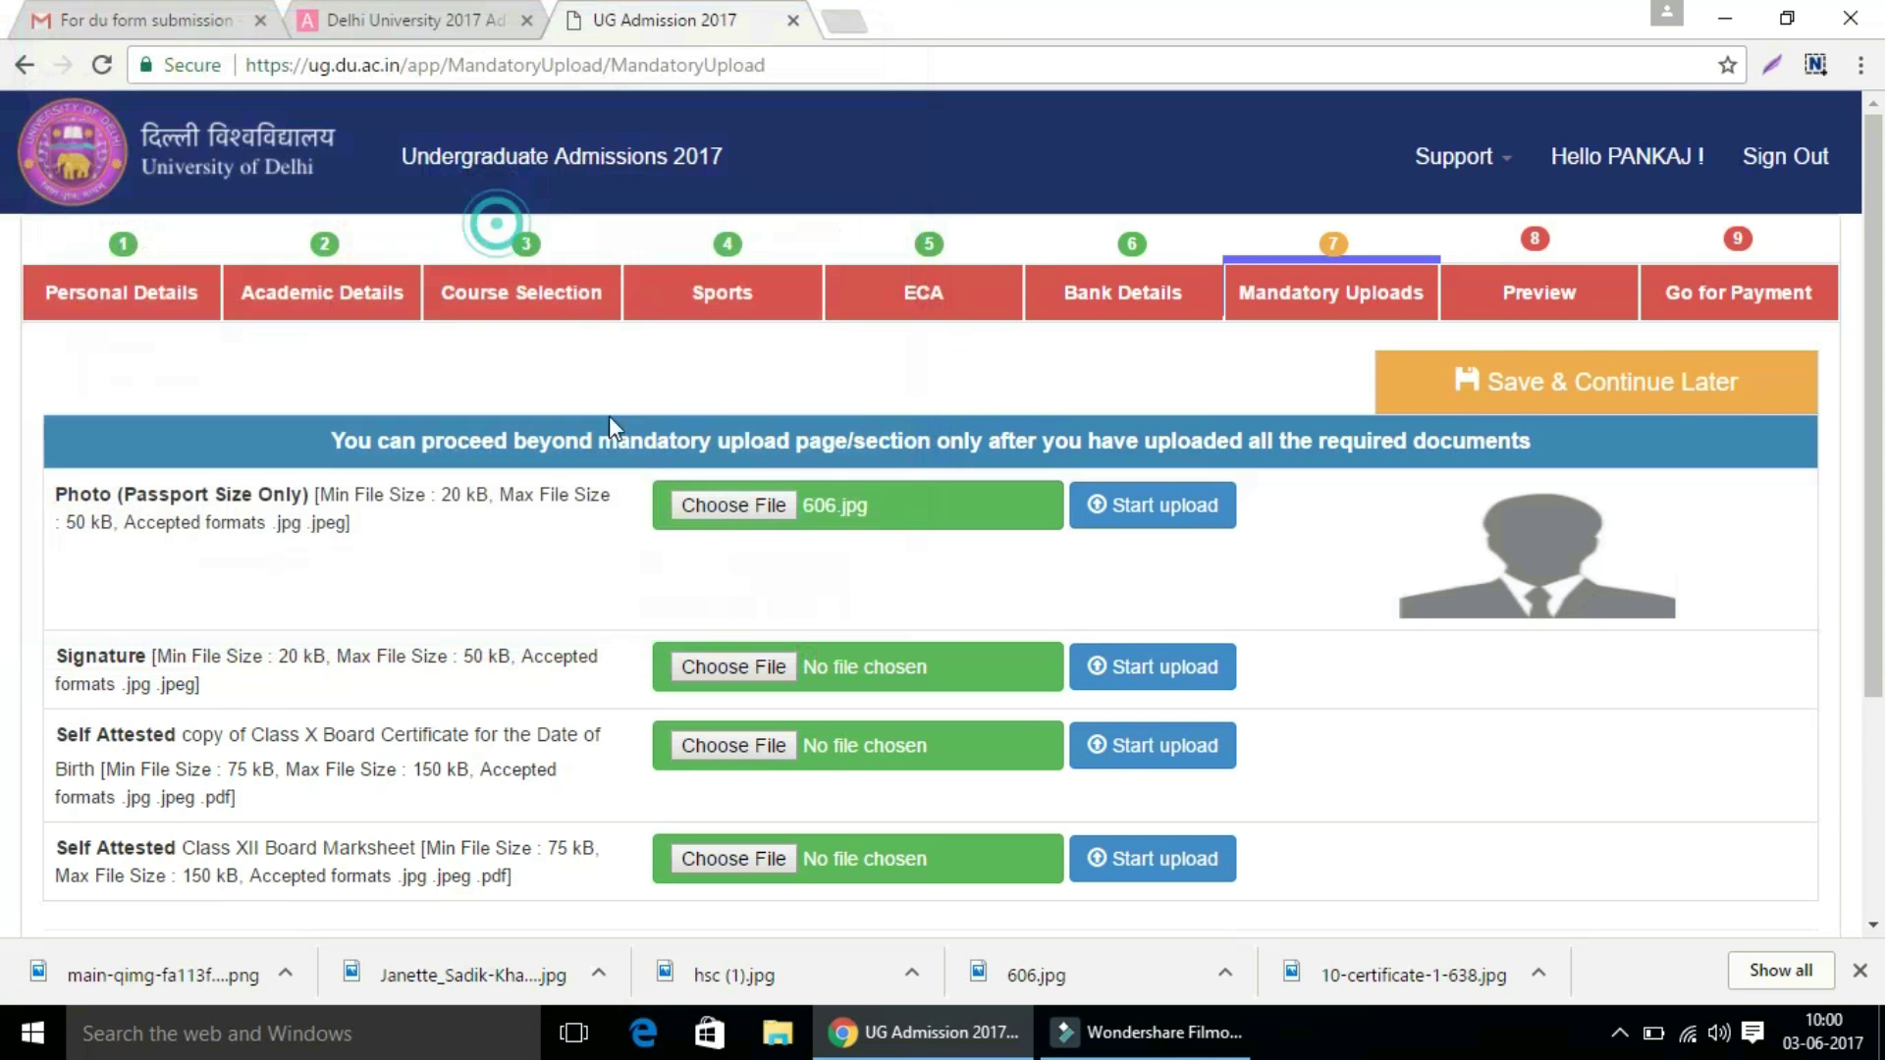
{"action": "left_click", "coordinate": [1143, 507]}
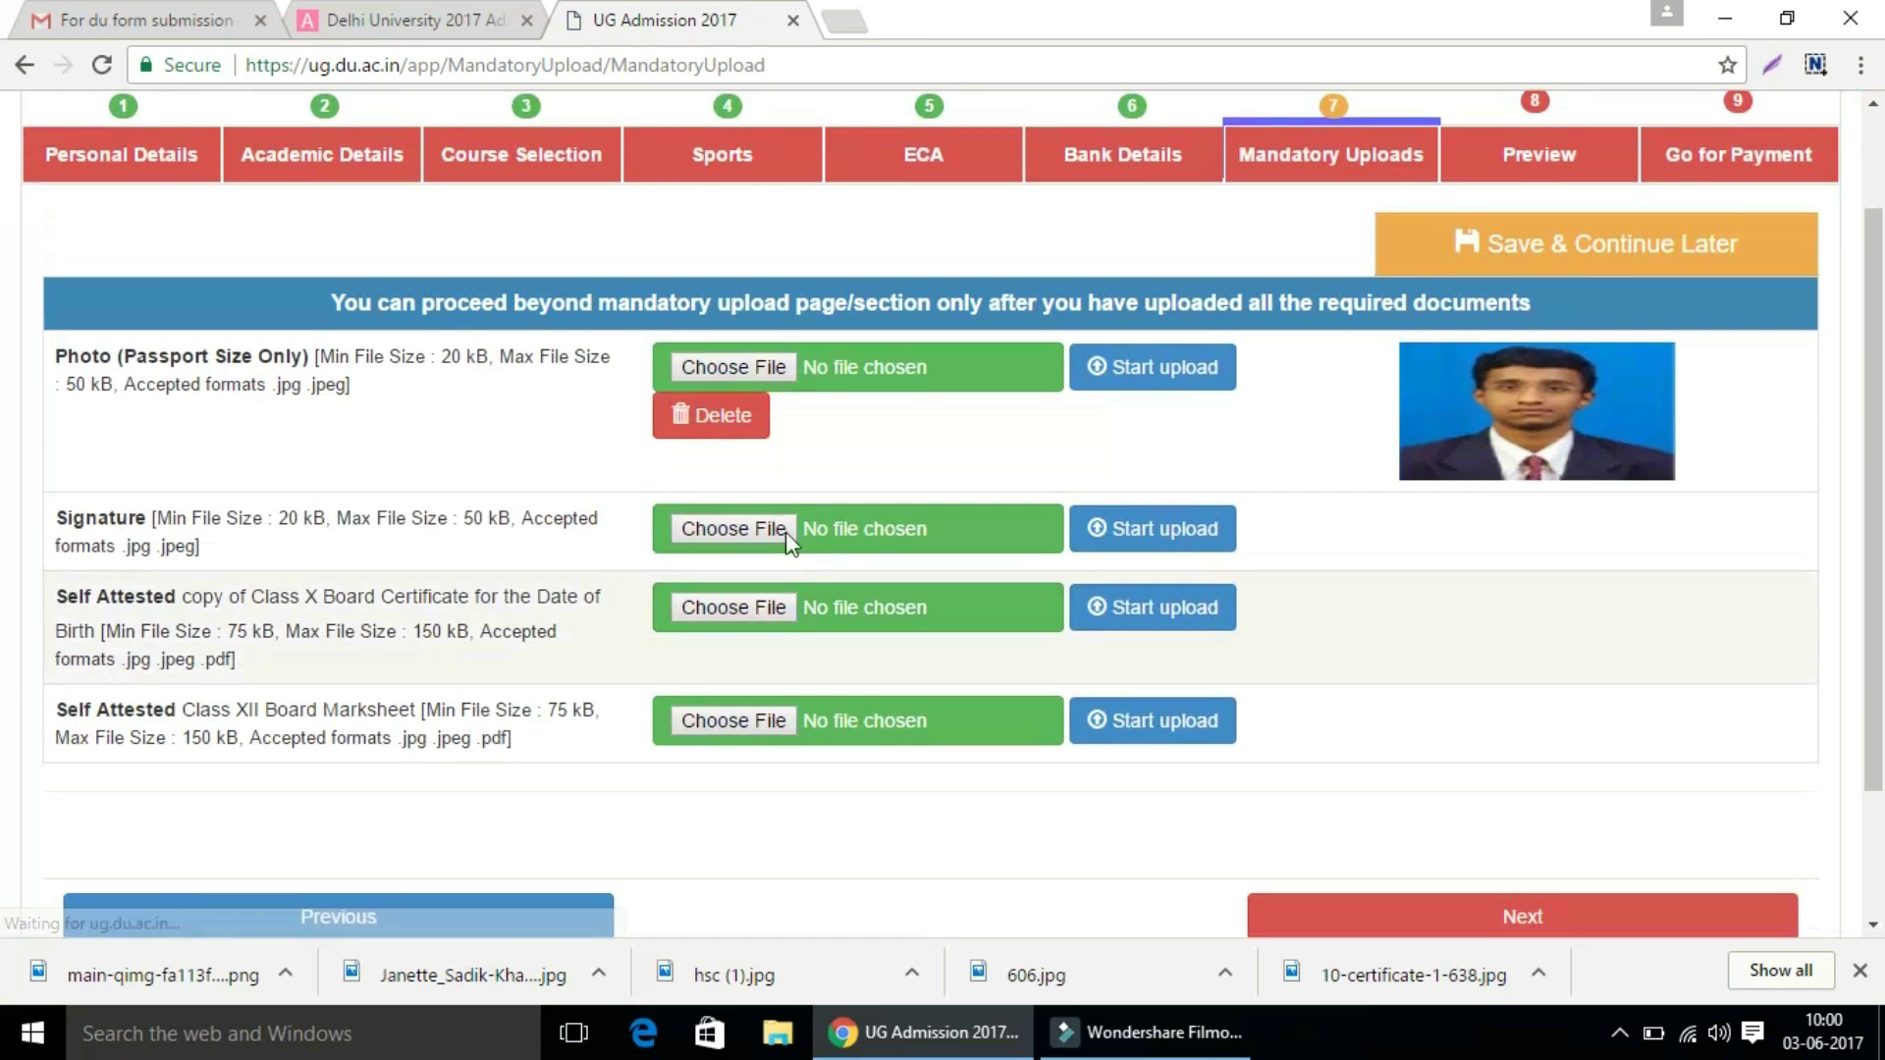
{"action": "left_click", "coordinate": [748, 532]}
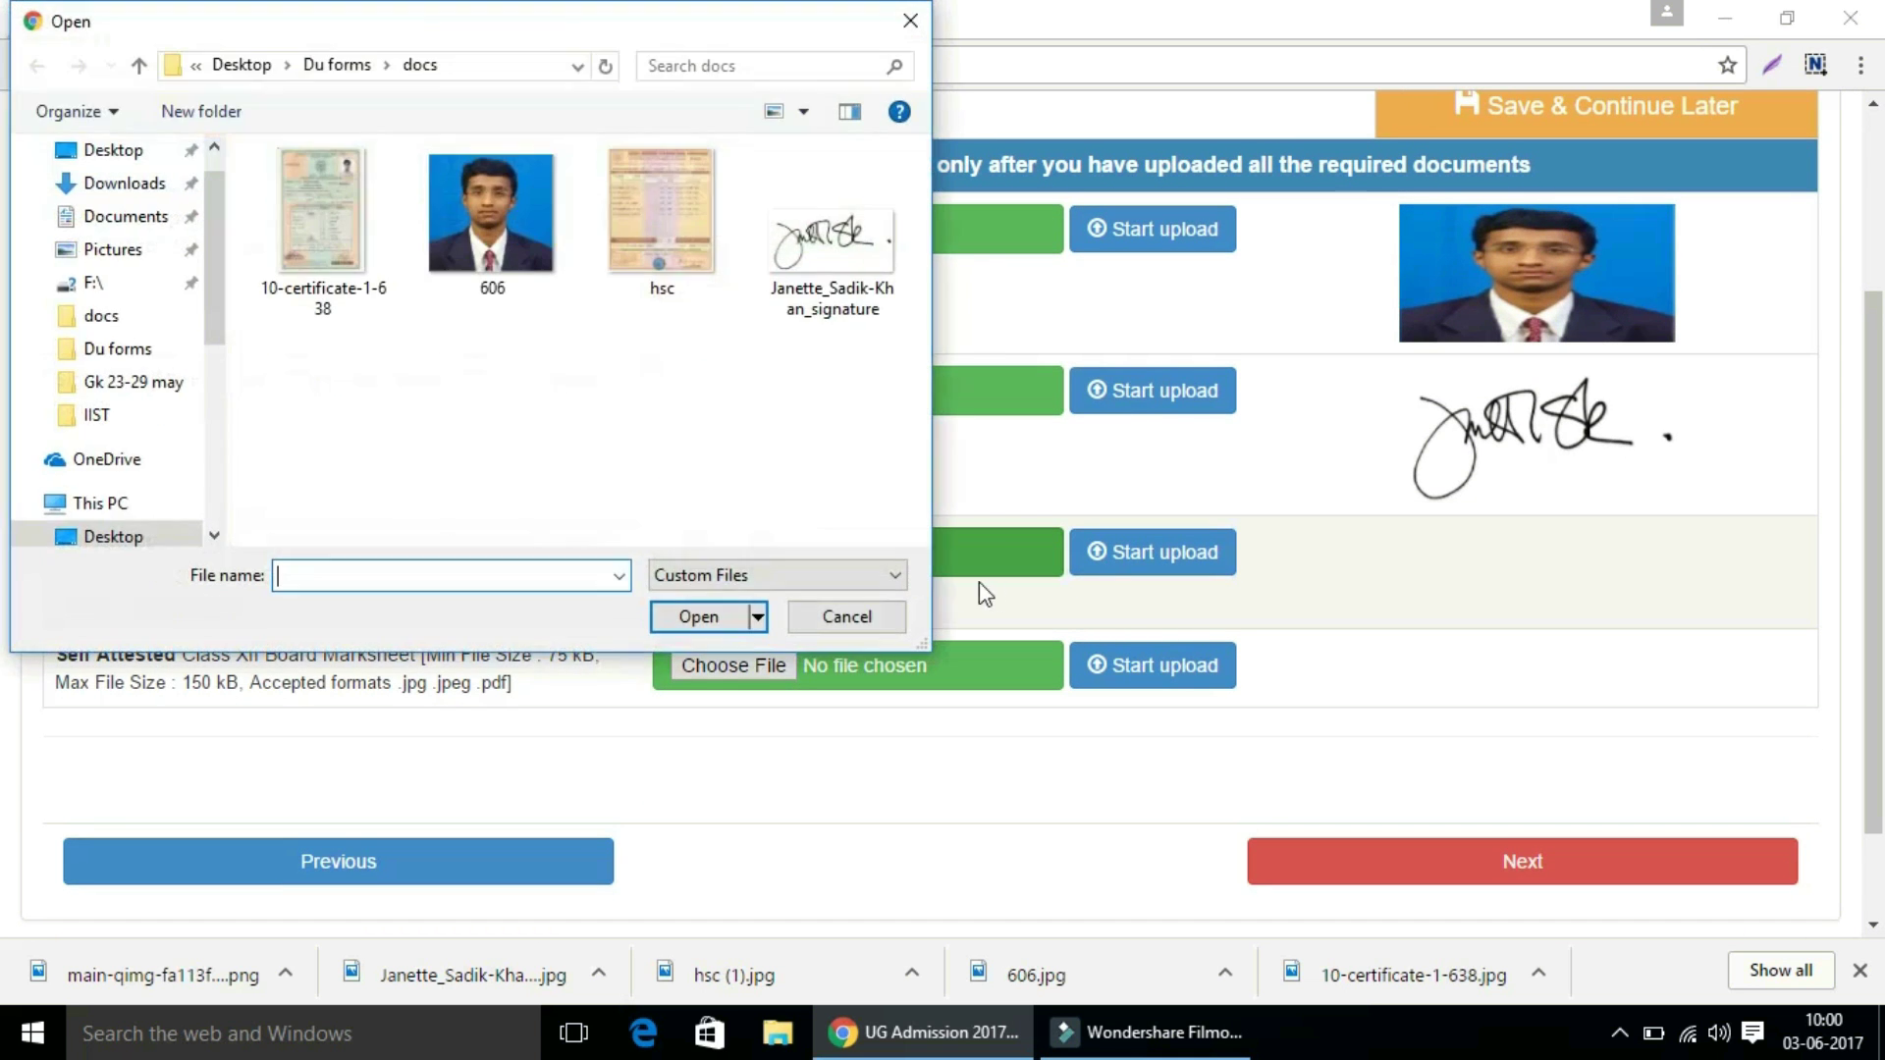
{"action": "double_click", "coordinate": [313, 221]}
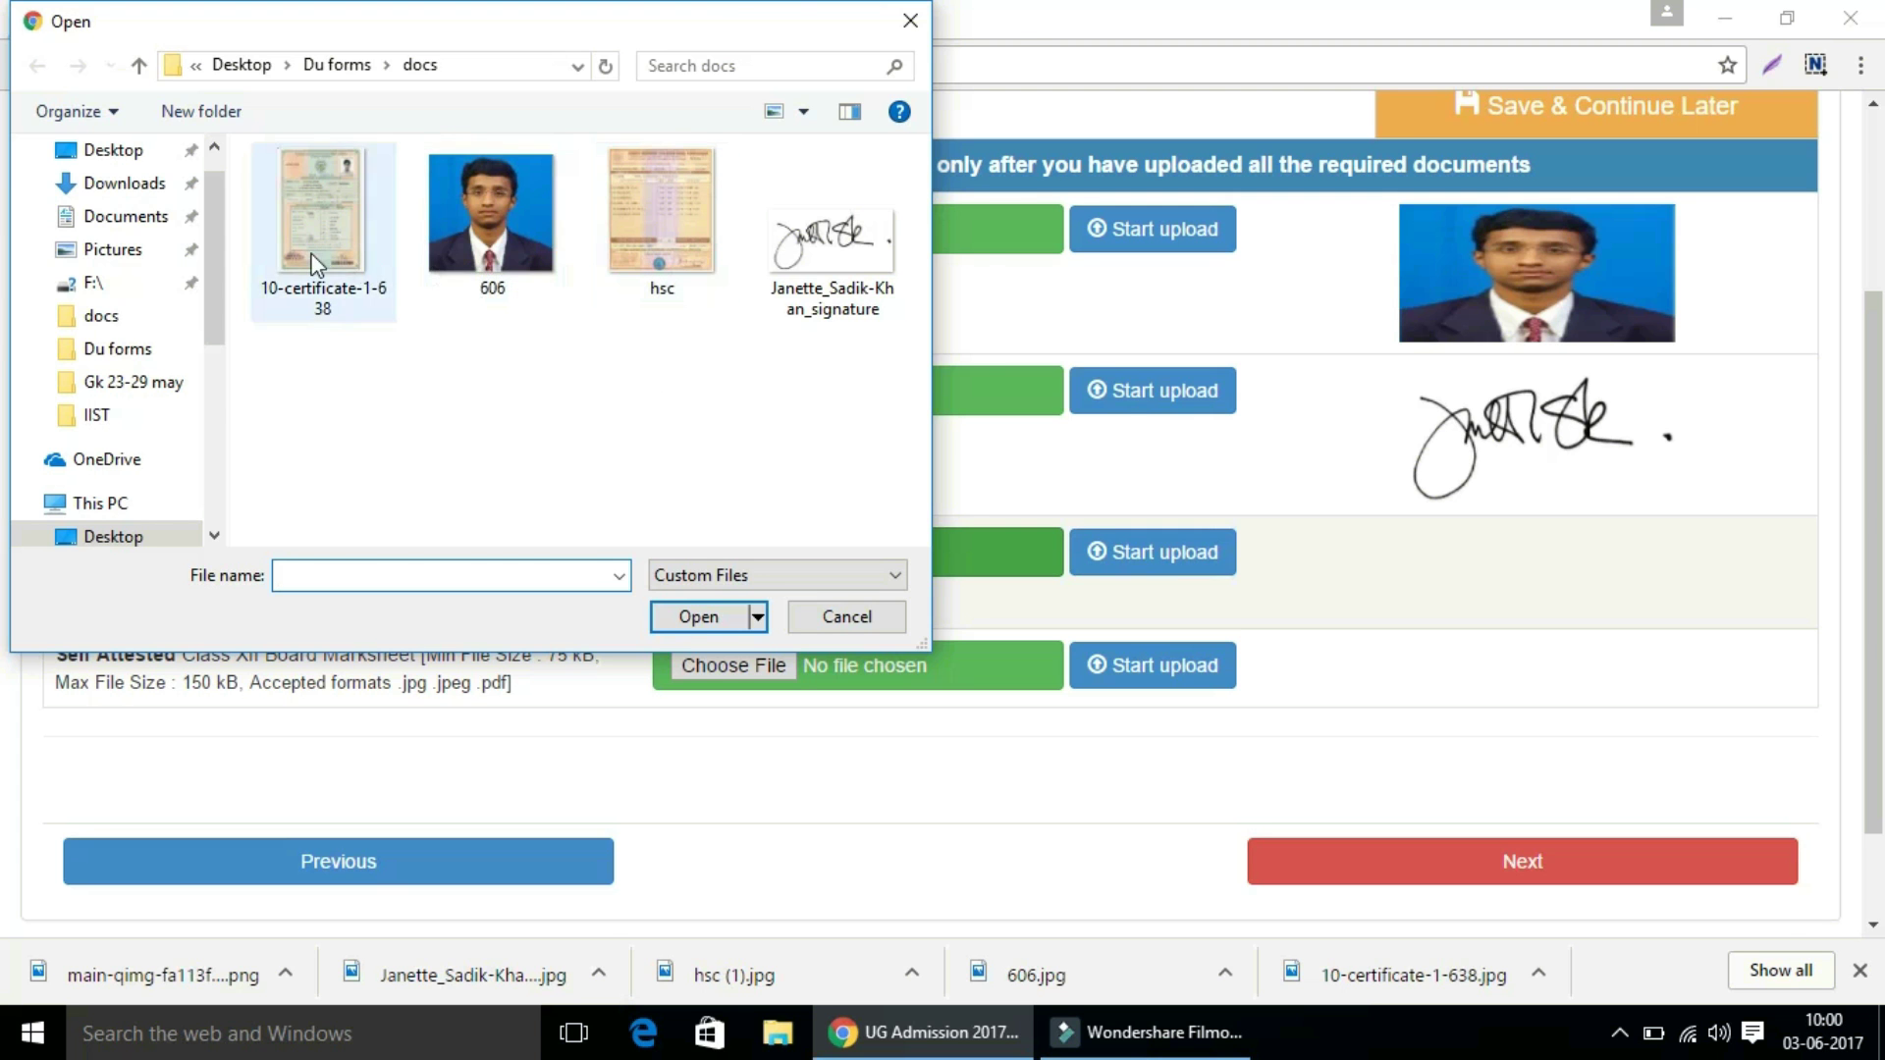
{"action": "left_click", "coordinate": [1161, 556]}
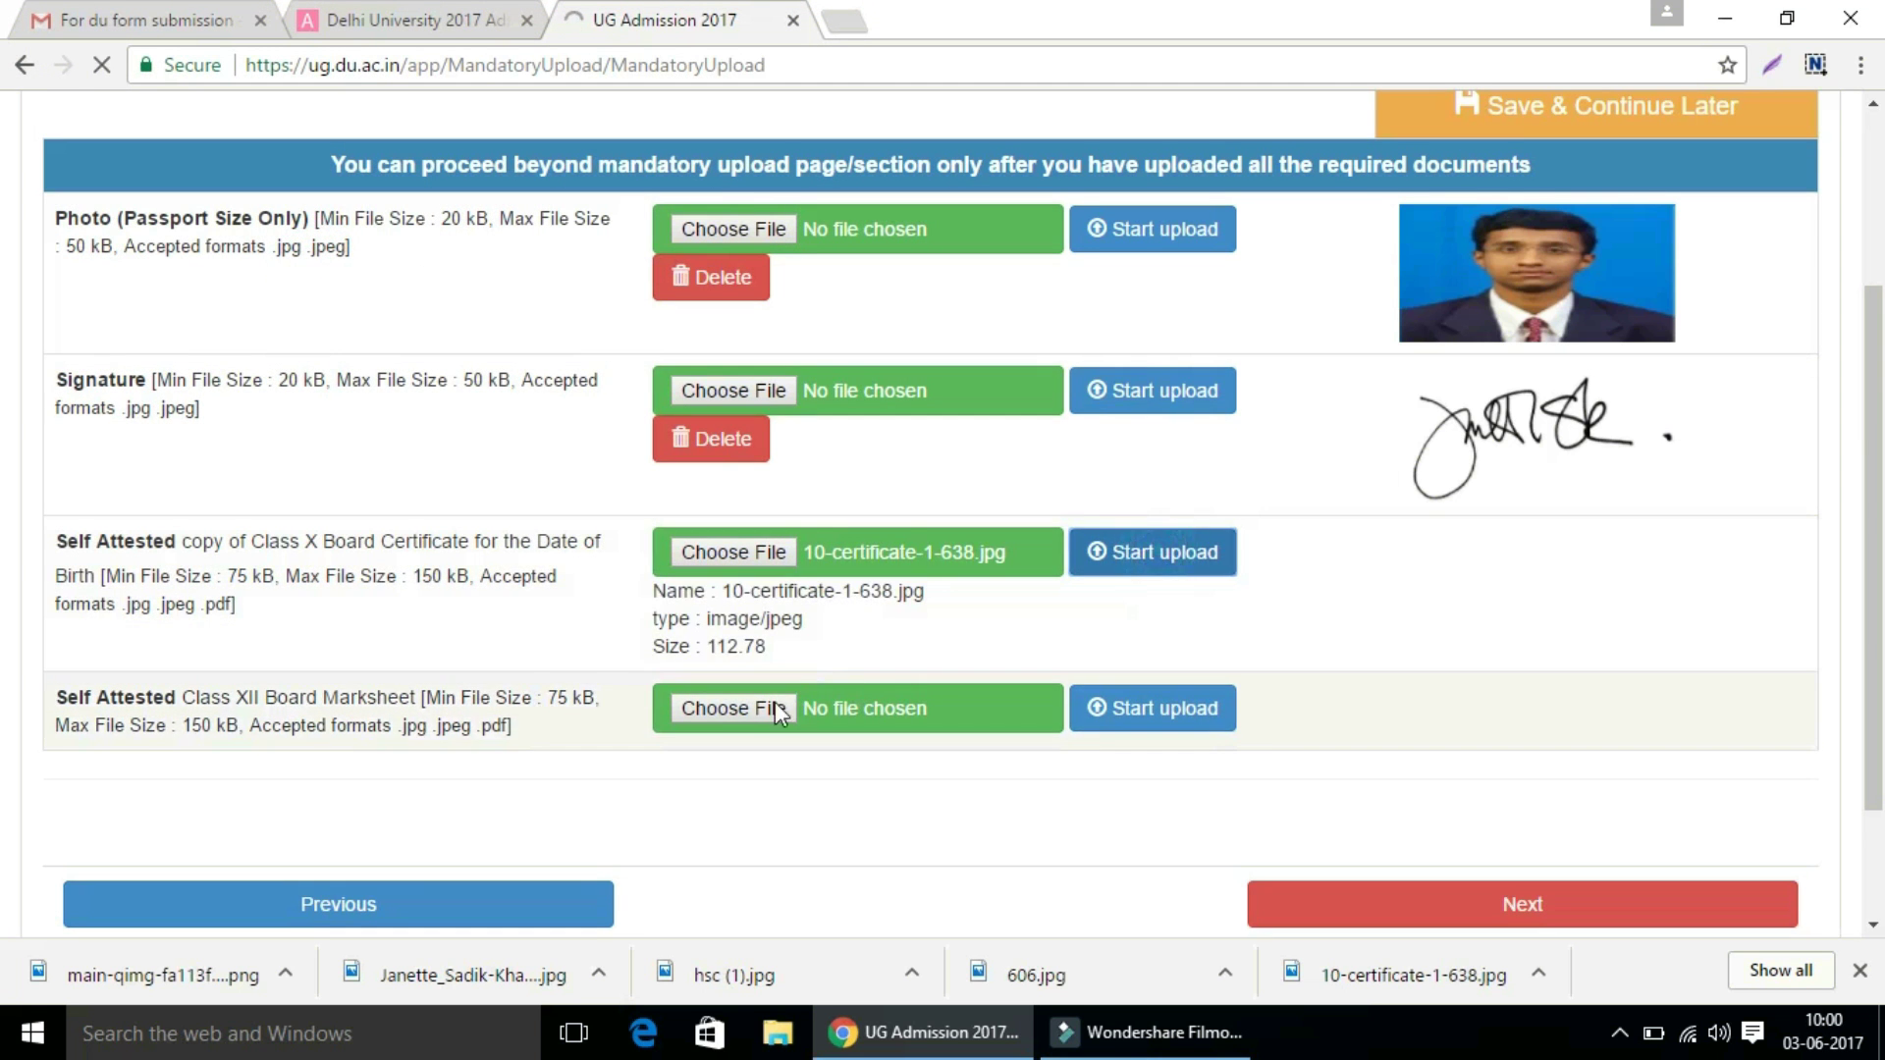
Upload hsc.jpg as the Class XII marksheet and proceed to the application preview.
{"action": "left_click", "coordinate": [740, 679]}
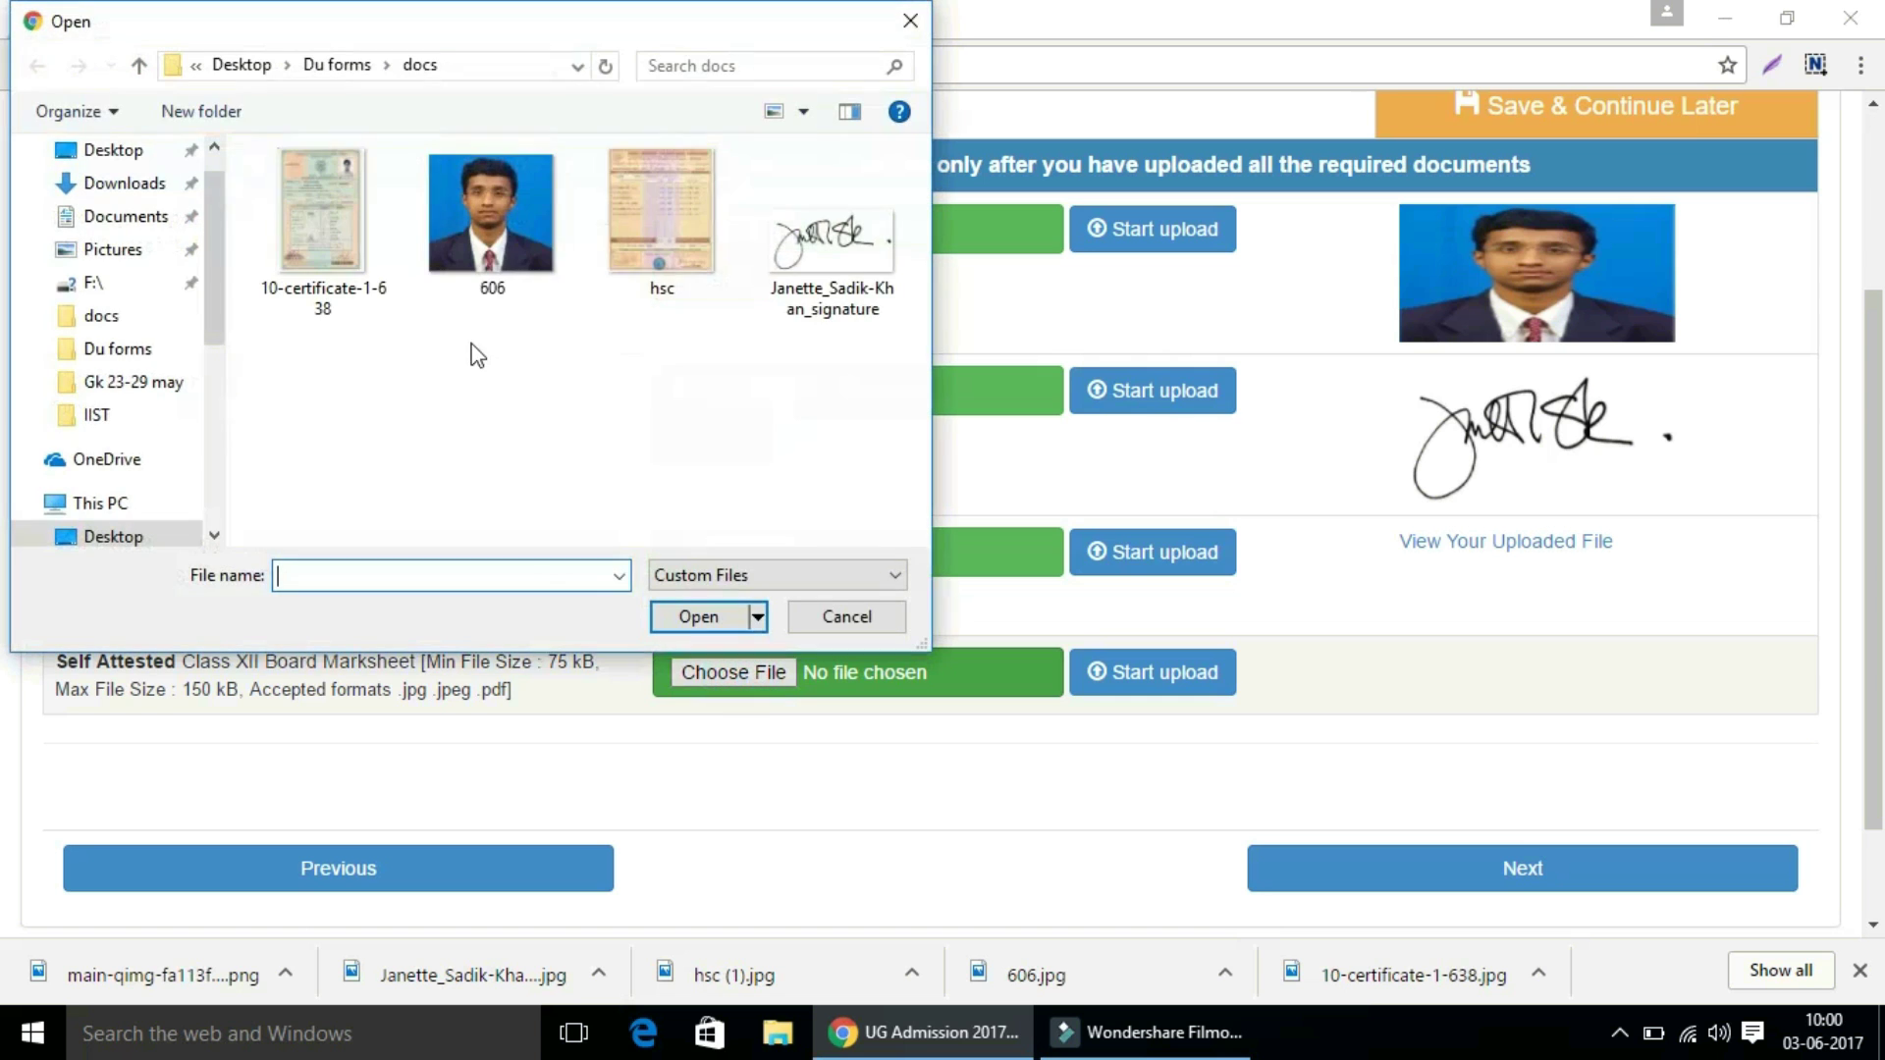
{"action": "double_click", "coordinate": [673, 253]}
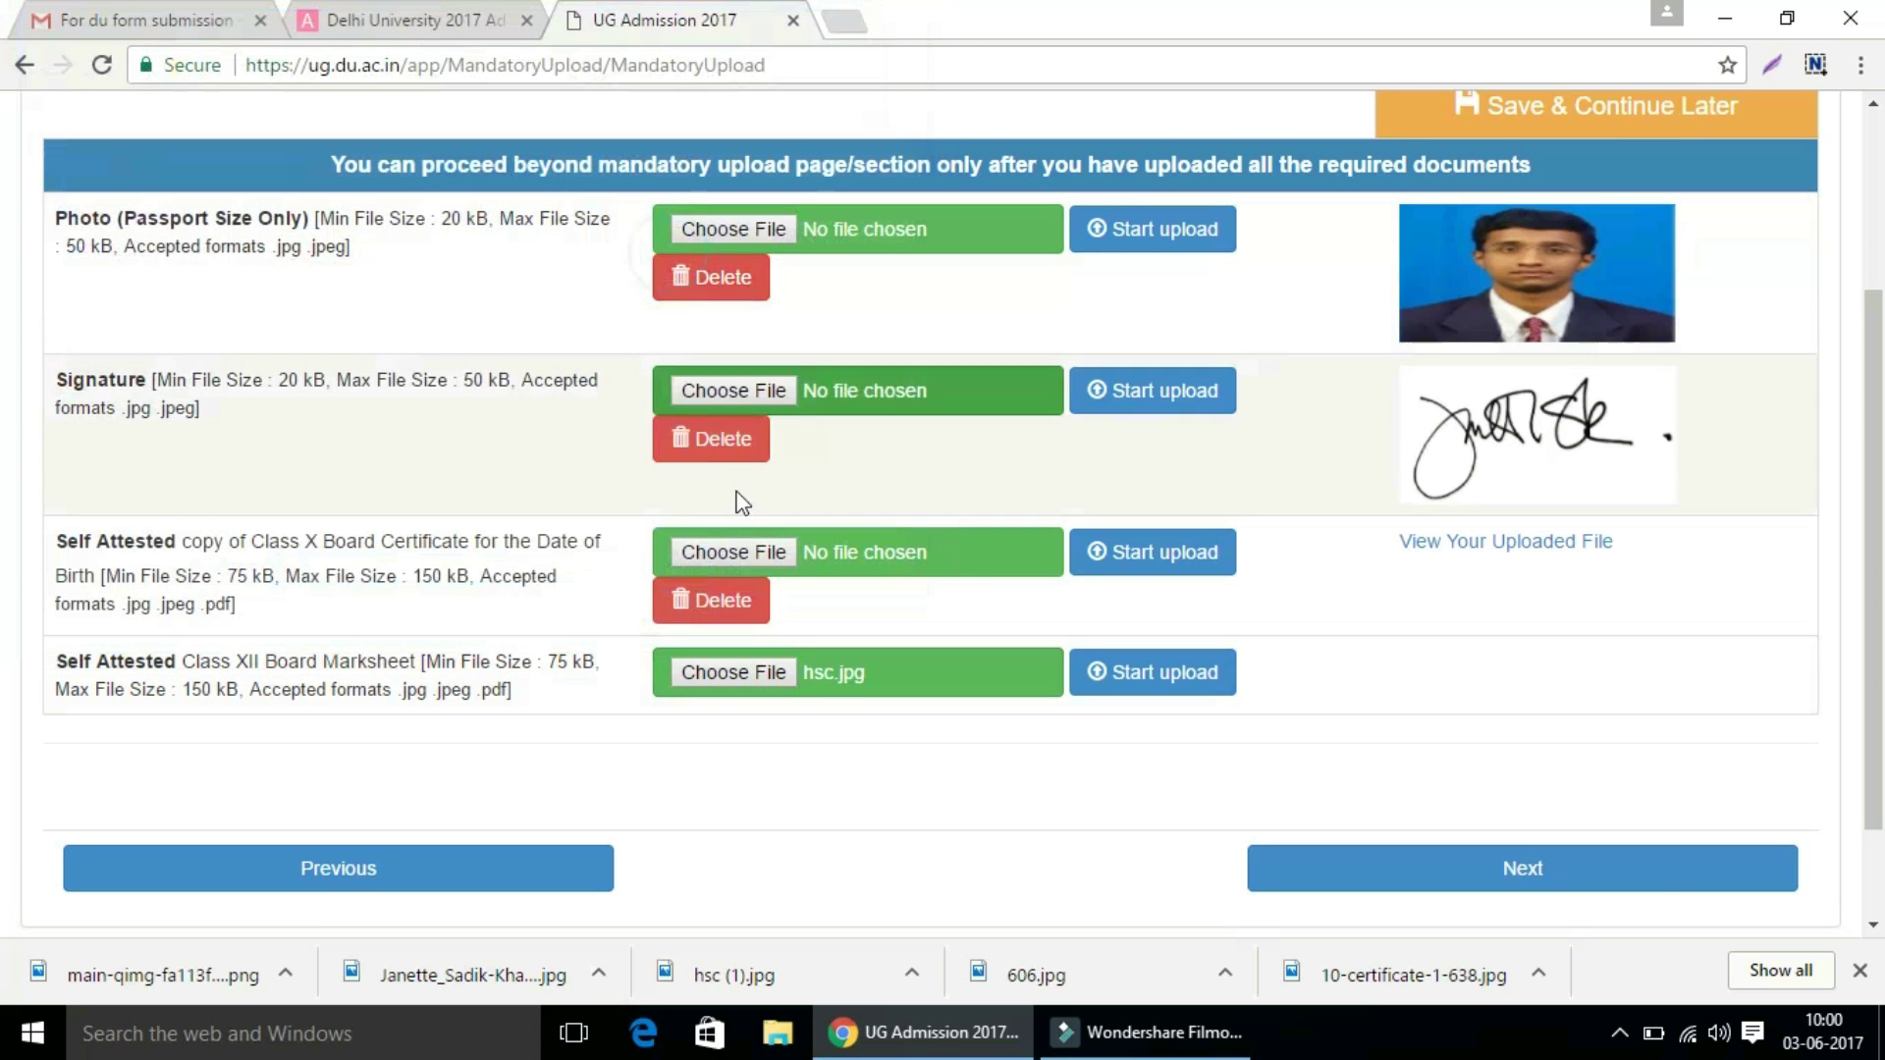
{"action": "left_click", "coordinate": [1148, 675]}
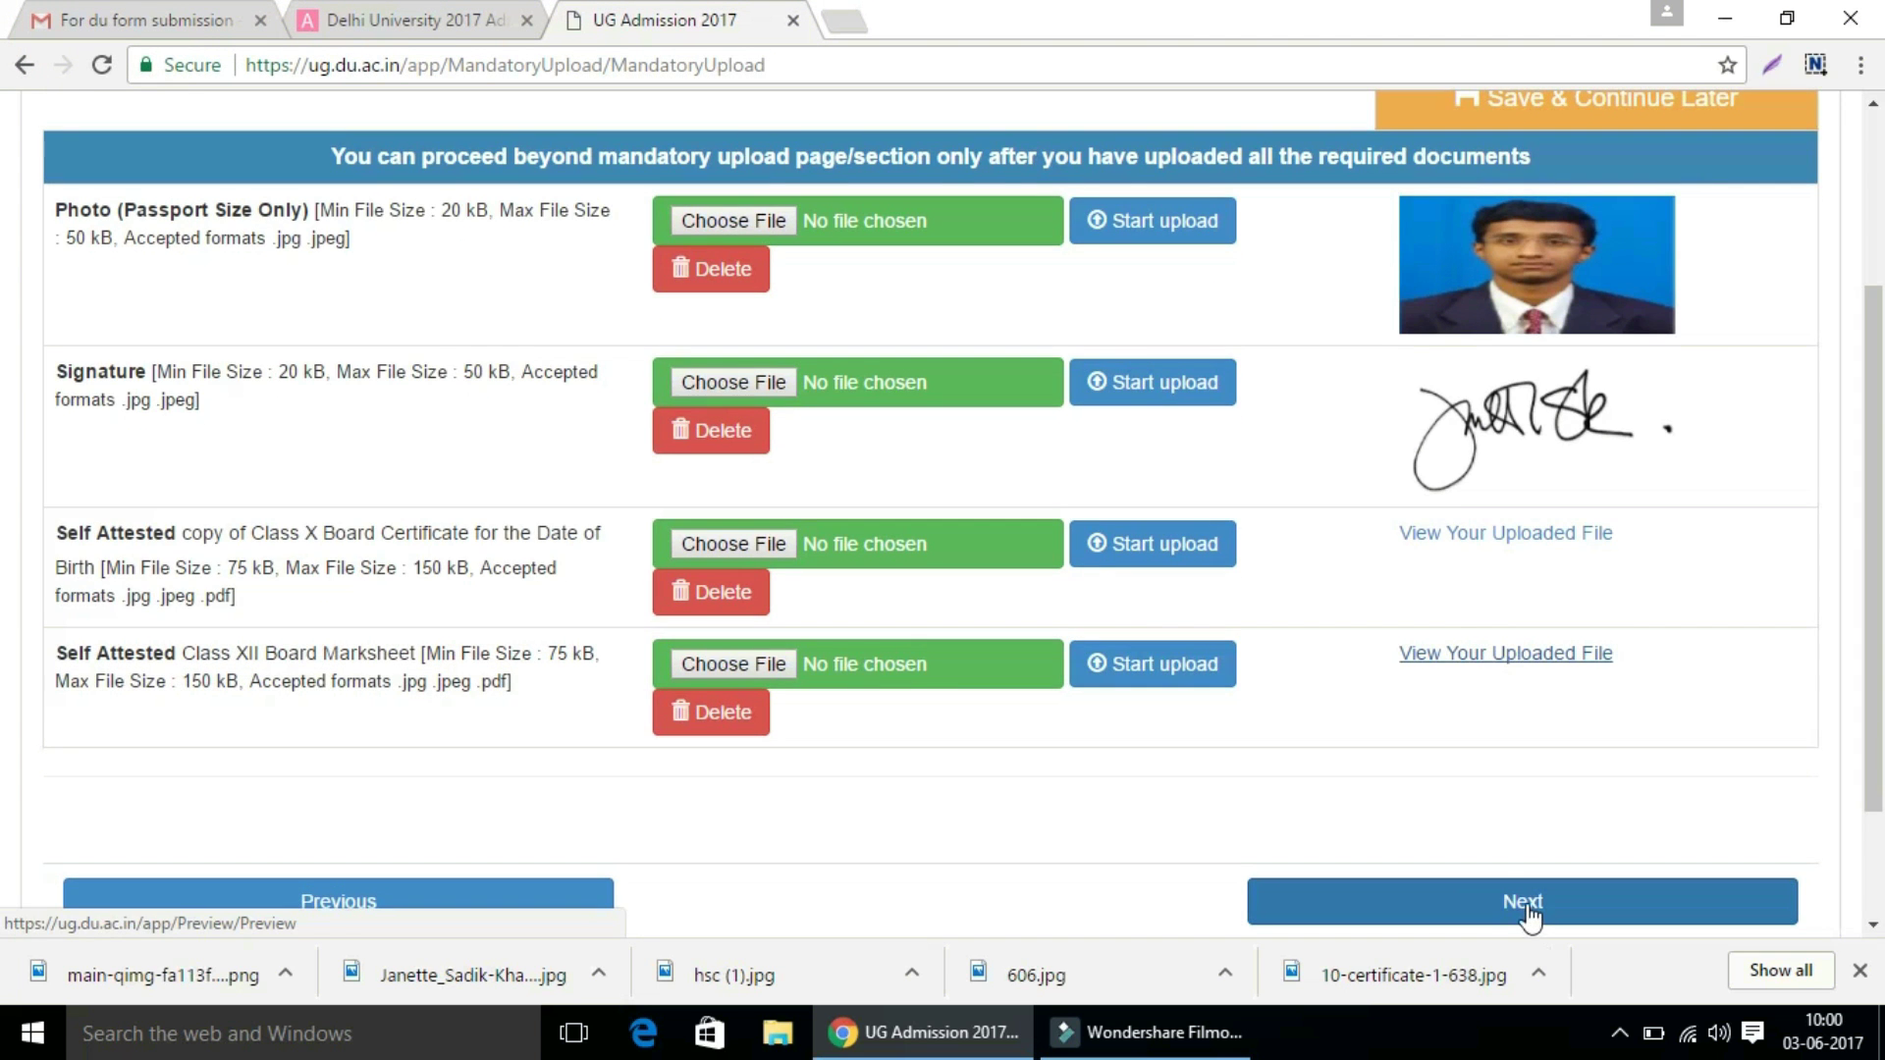
{"action": "left_click", "coordinate": [1522, 903]}
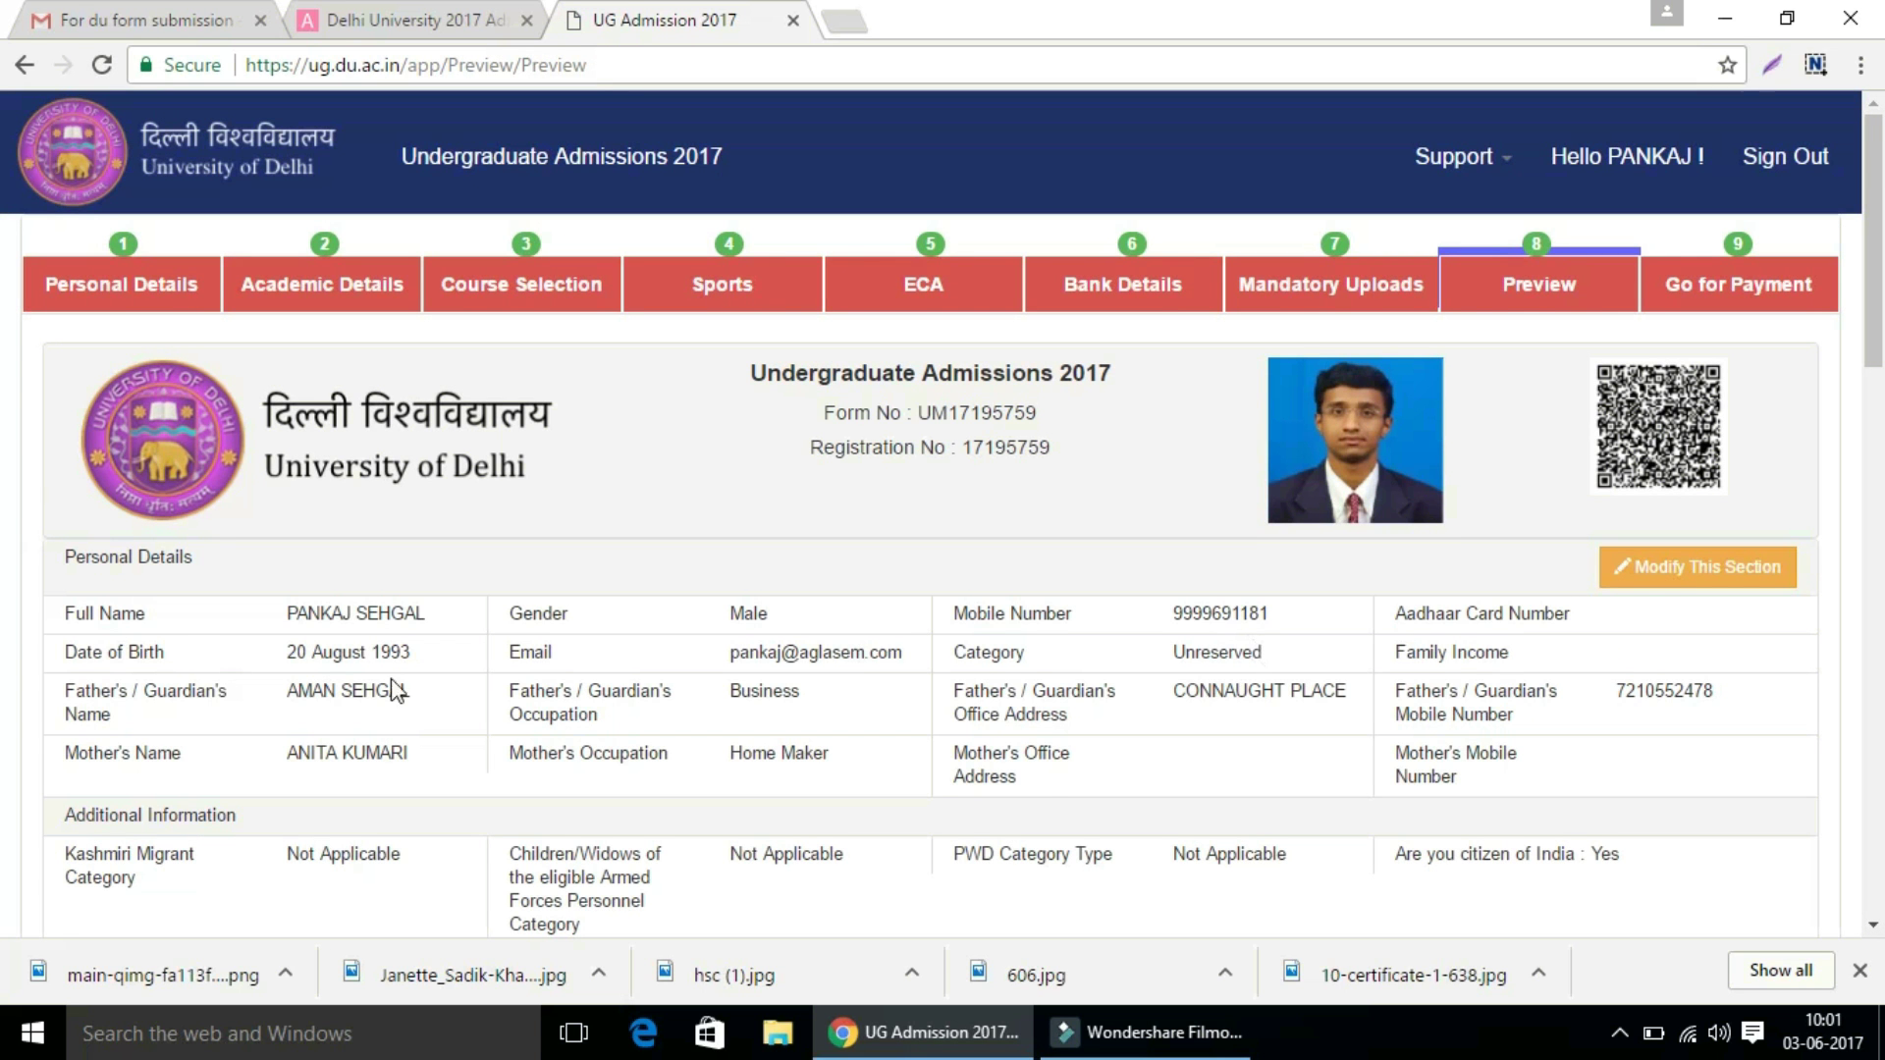
Review the whole preview page, tick I Agree on the declaration, and Go For Payment.
{"action": "scroll", "coordinate": [1530, 736], "scroll_direction": "down", "scroll_amount": 1}
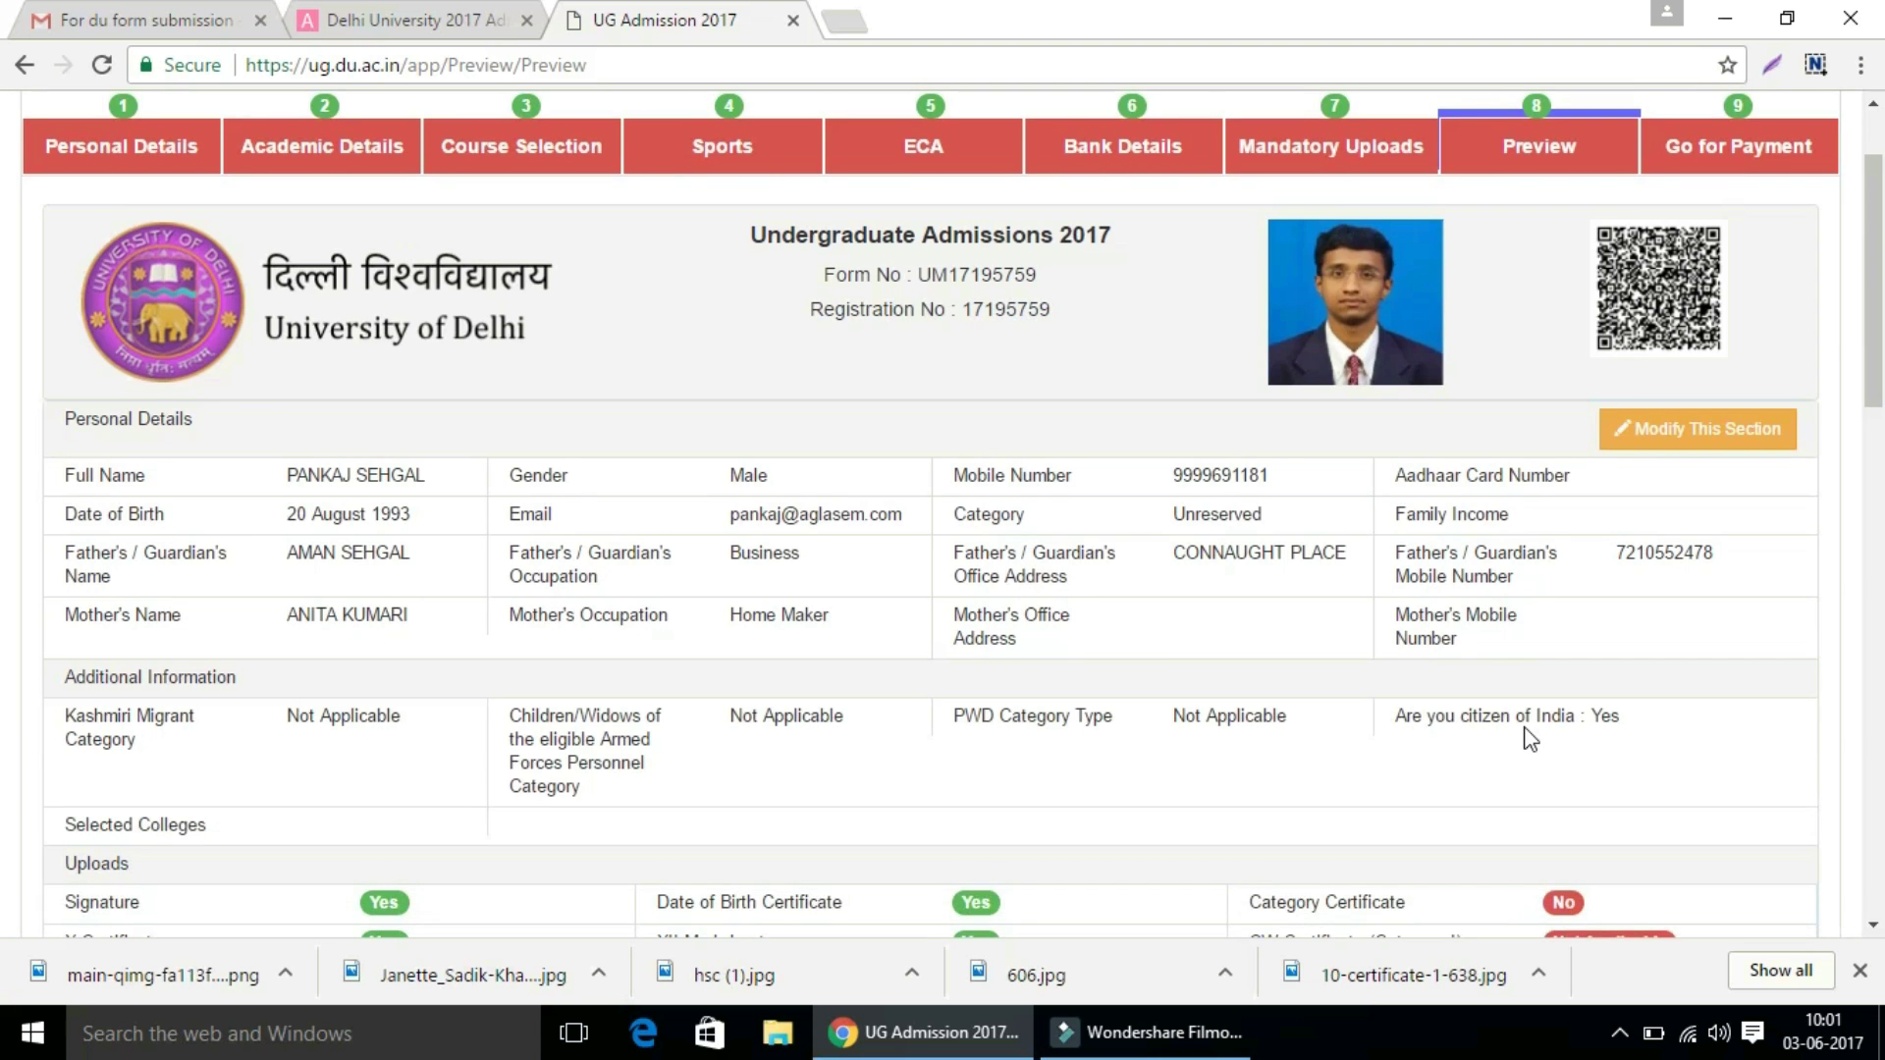
{"action": "scroll", "coordinate": [1522, 729], "scroll_direction": "down", "scroll_amount": 1}
{"action": "scroll", "coordinate": [1520, 751], "scroll_direction": "down", "scroll_amount": 2}
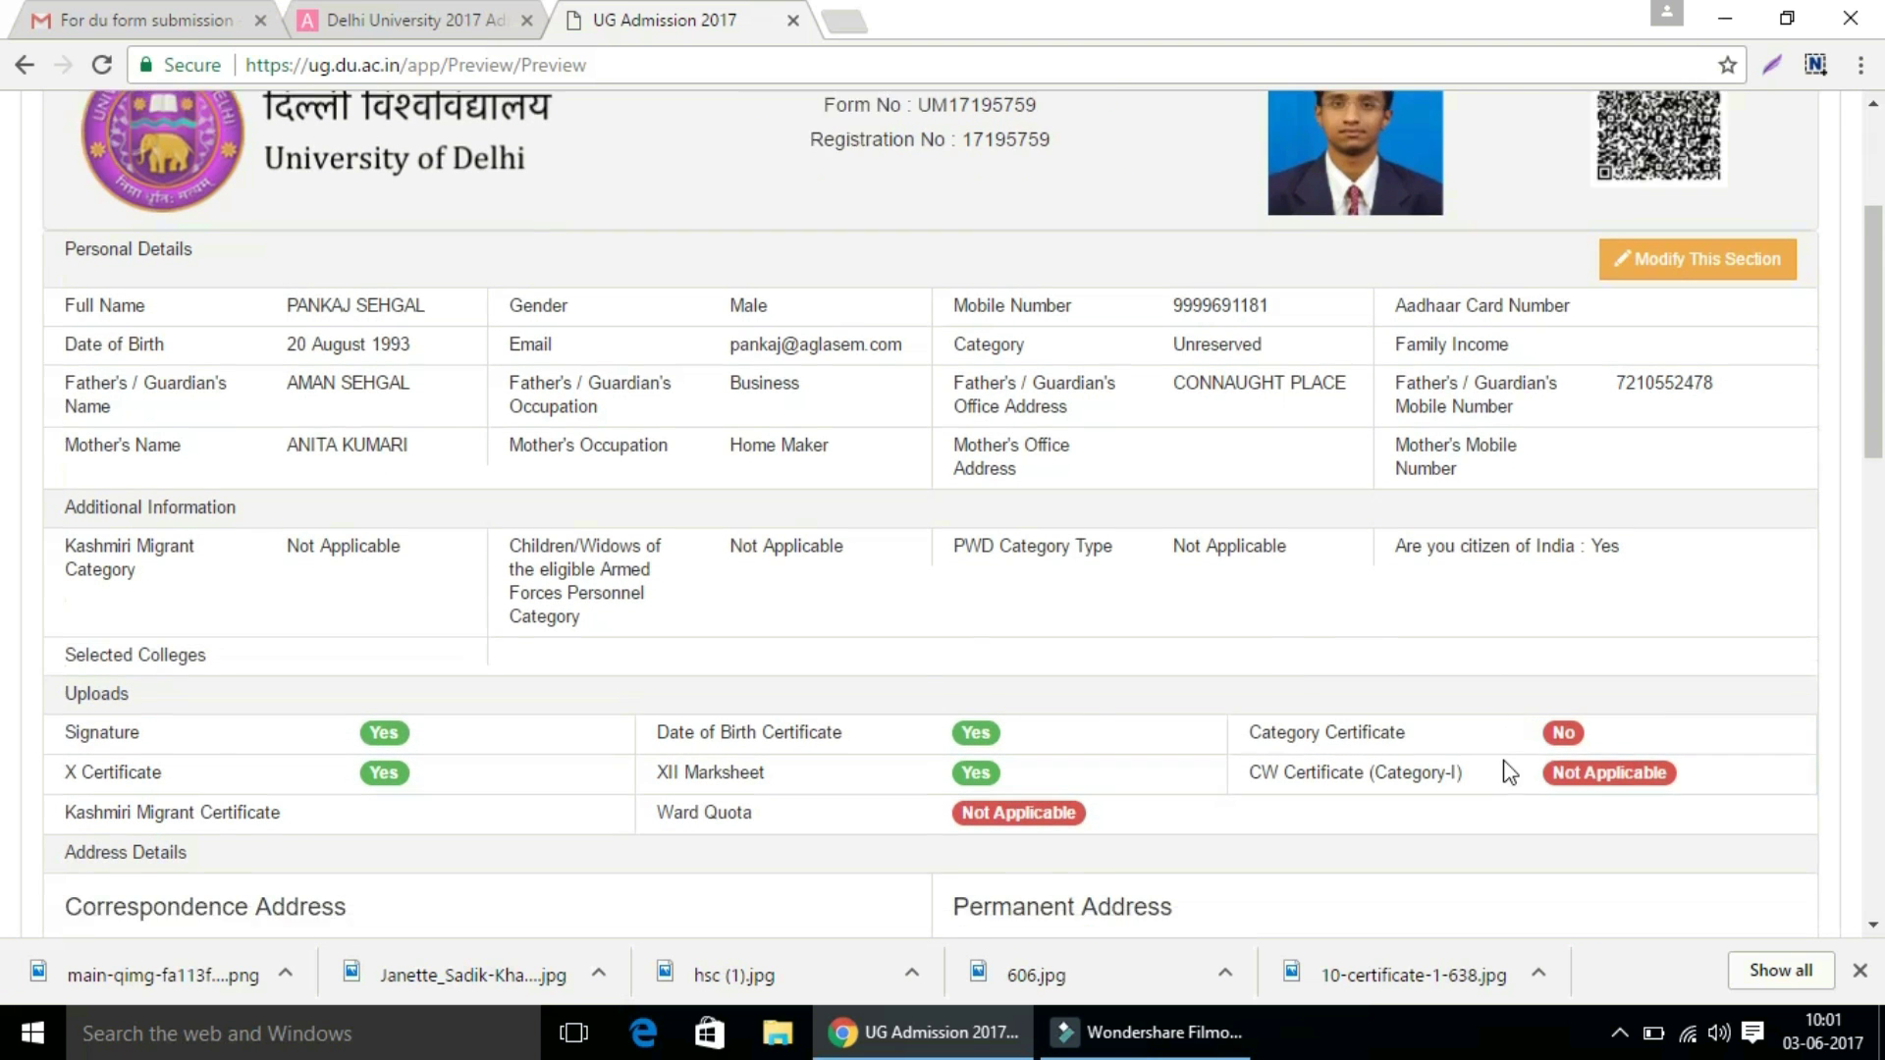
{"action": "scroll", "coordinate": [1499, 795], "scroll_direction": "down", "scroll_amount": 2}
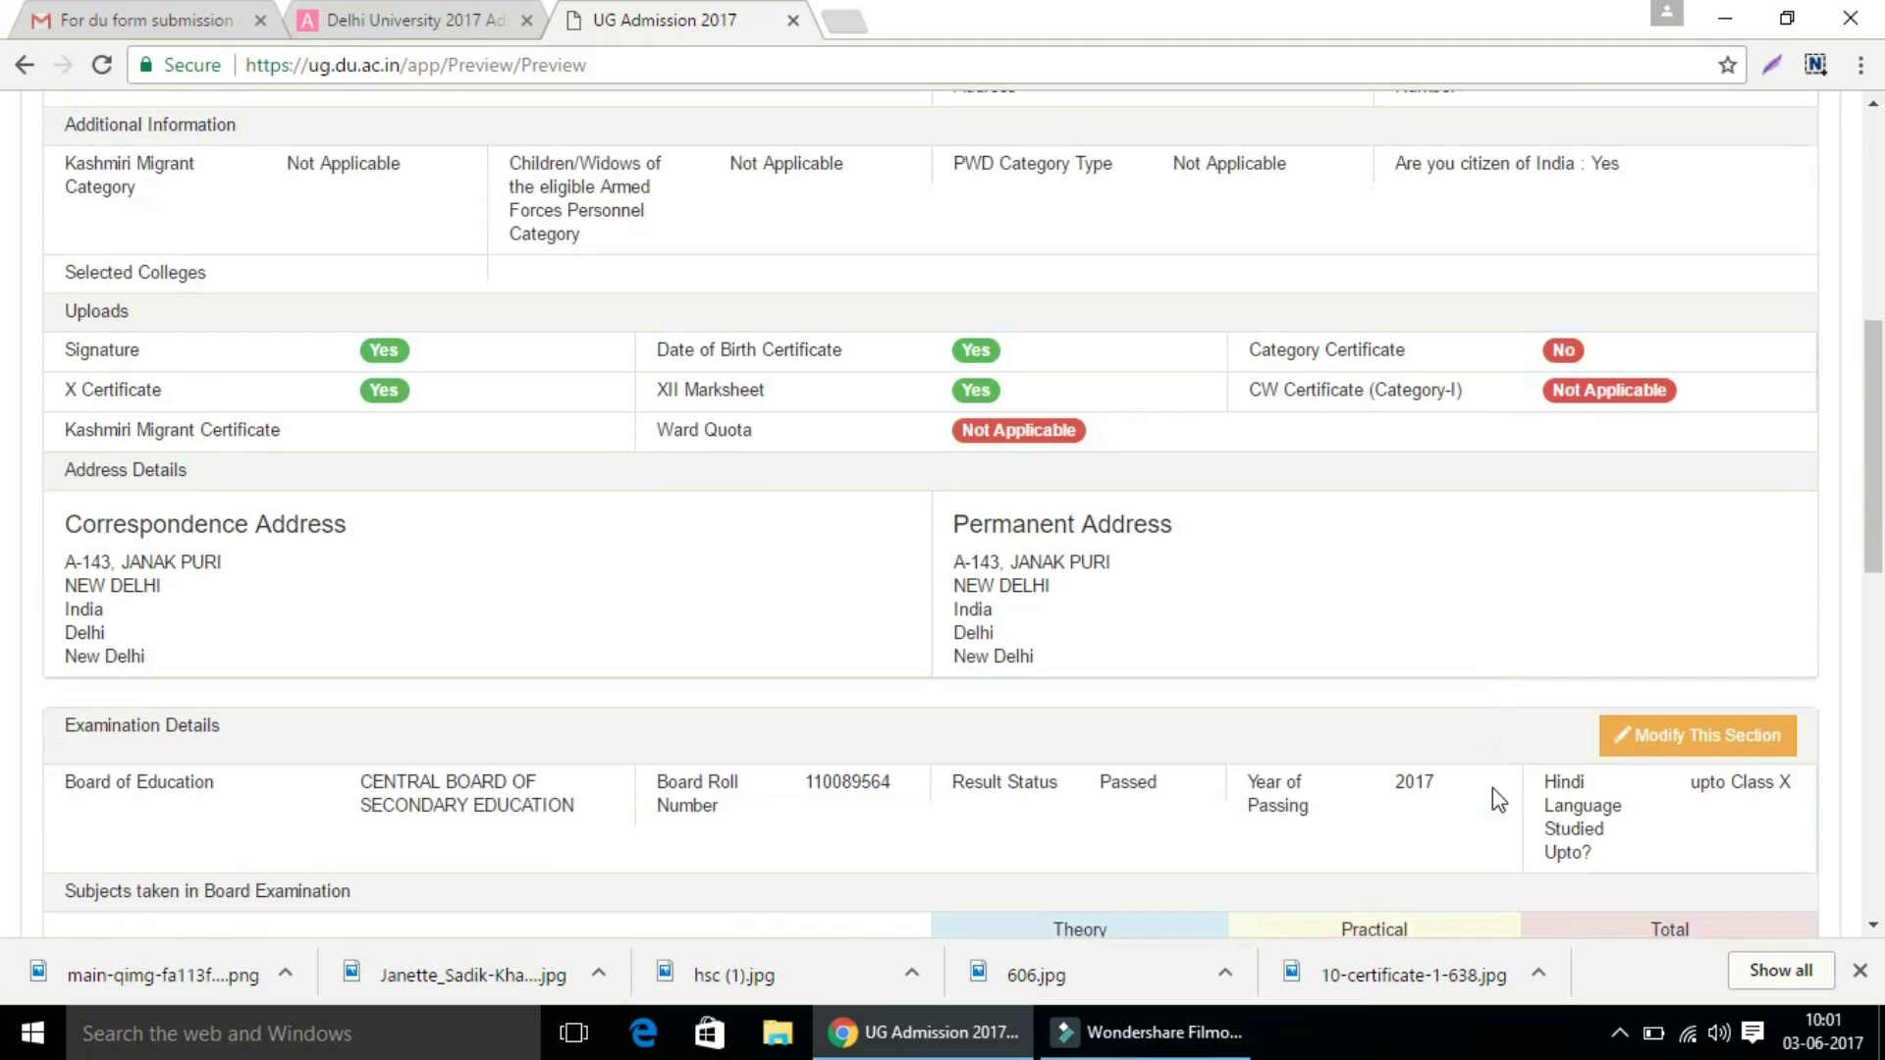
{"action": "scroll", "coordinate": [1482, 805], "scroll_direction": "down", "scroll_amount": 1}
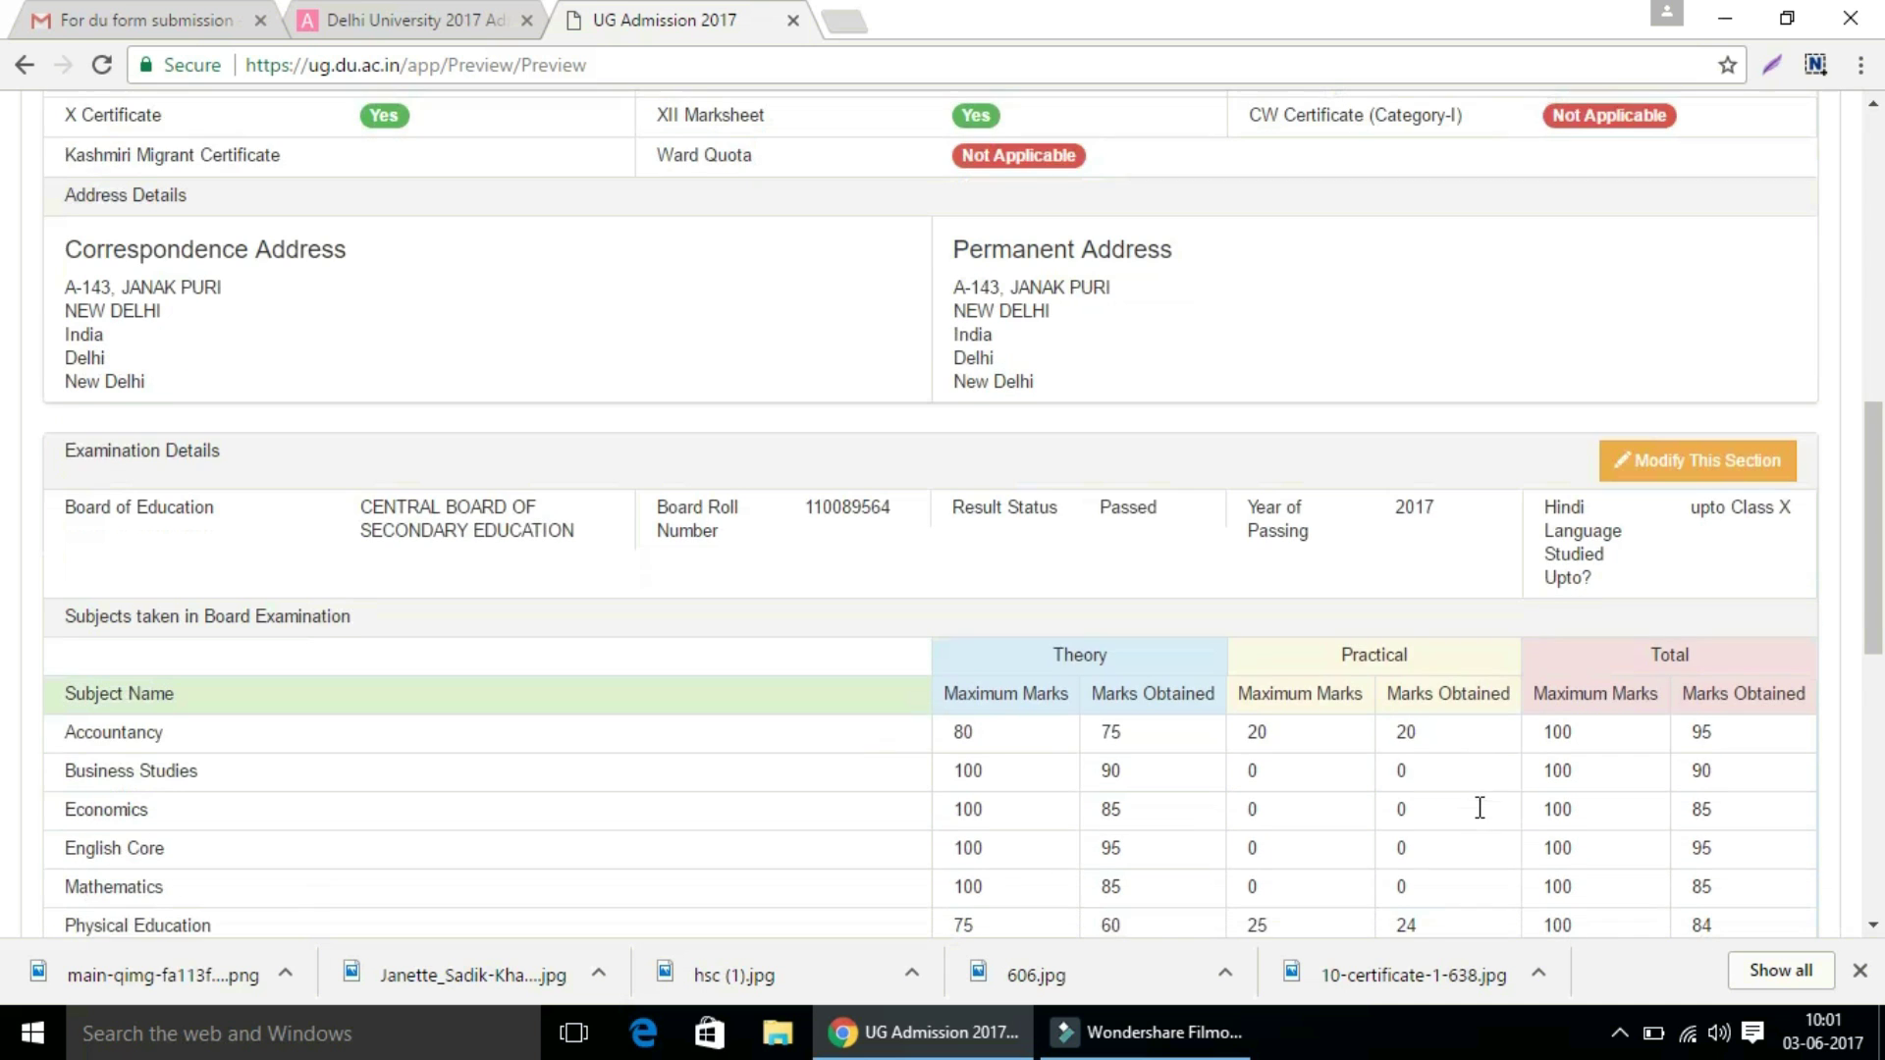
{"action": "scroll", "coordinate": [1481, 817], "scroll_direction": "down", "scroll_amount": 1}
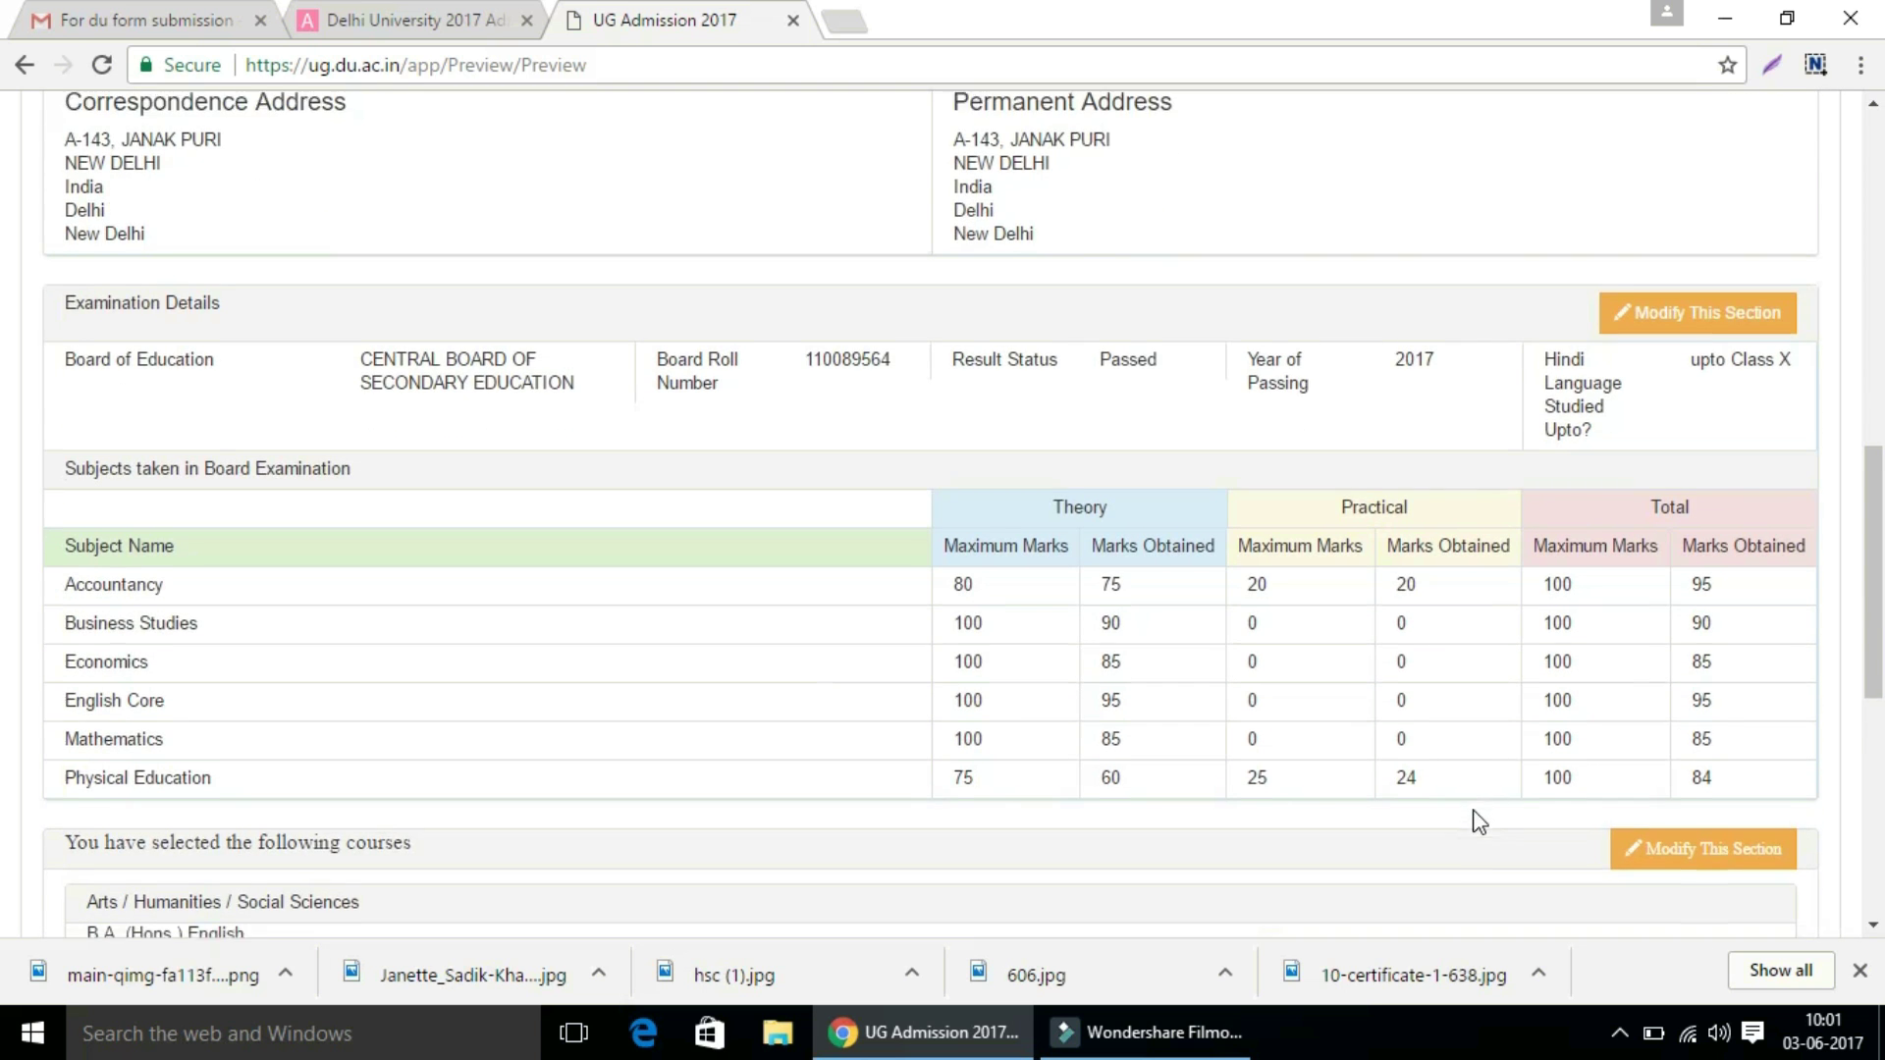
{"action": "scroll", "coordinate": [1478, 820], "scroll_direction": "down", "scroll_amount": 1}
{"action": "scroll", "coordinate": [1478, 820], "scroll_direction": "down", "scroll_amount": 1}
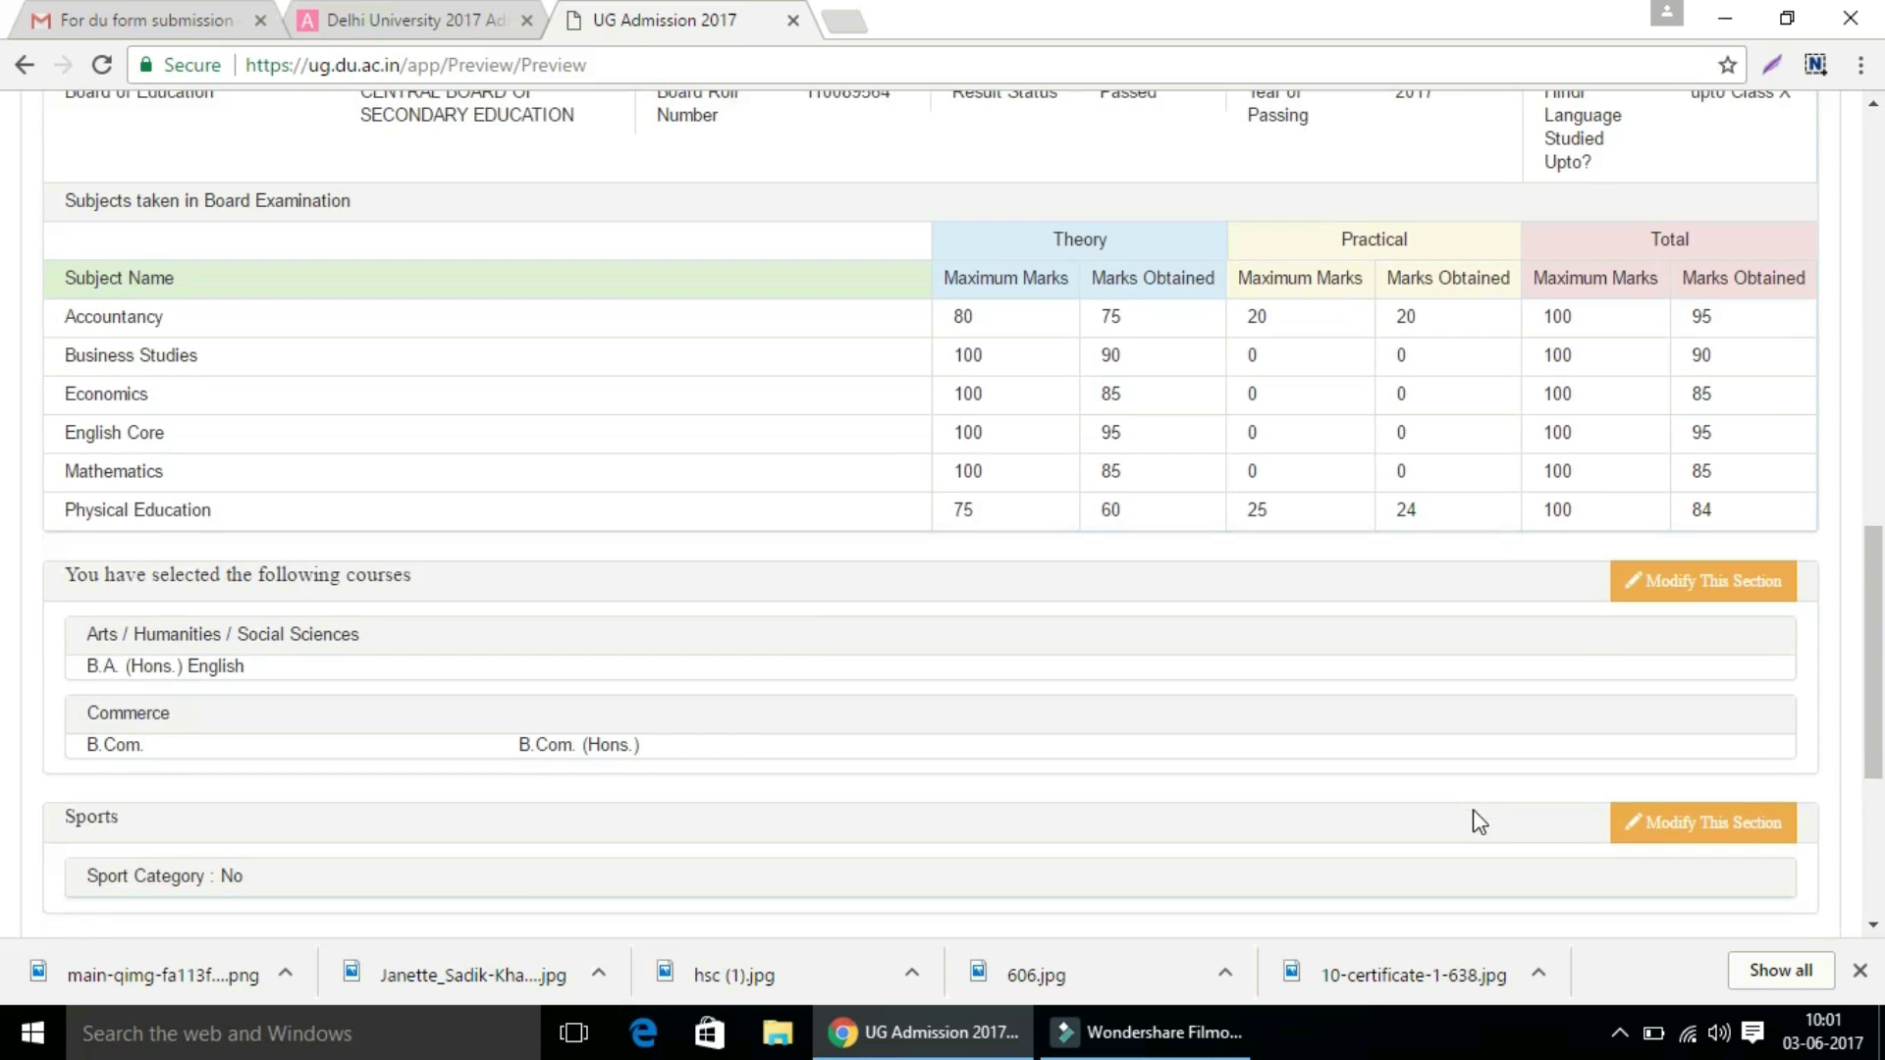
{"action": "scroll", "coordinate": [1471, 811], "scroll_direction": "down", "scroll_amount": 1}
{"action": "scroll", "coordinate": [1476, 826], "scroll_direction": "down", "scroll_amount": 1}
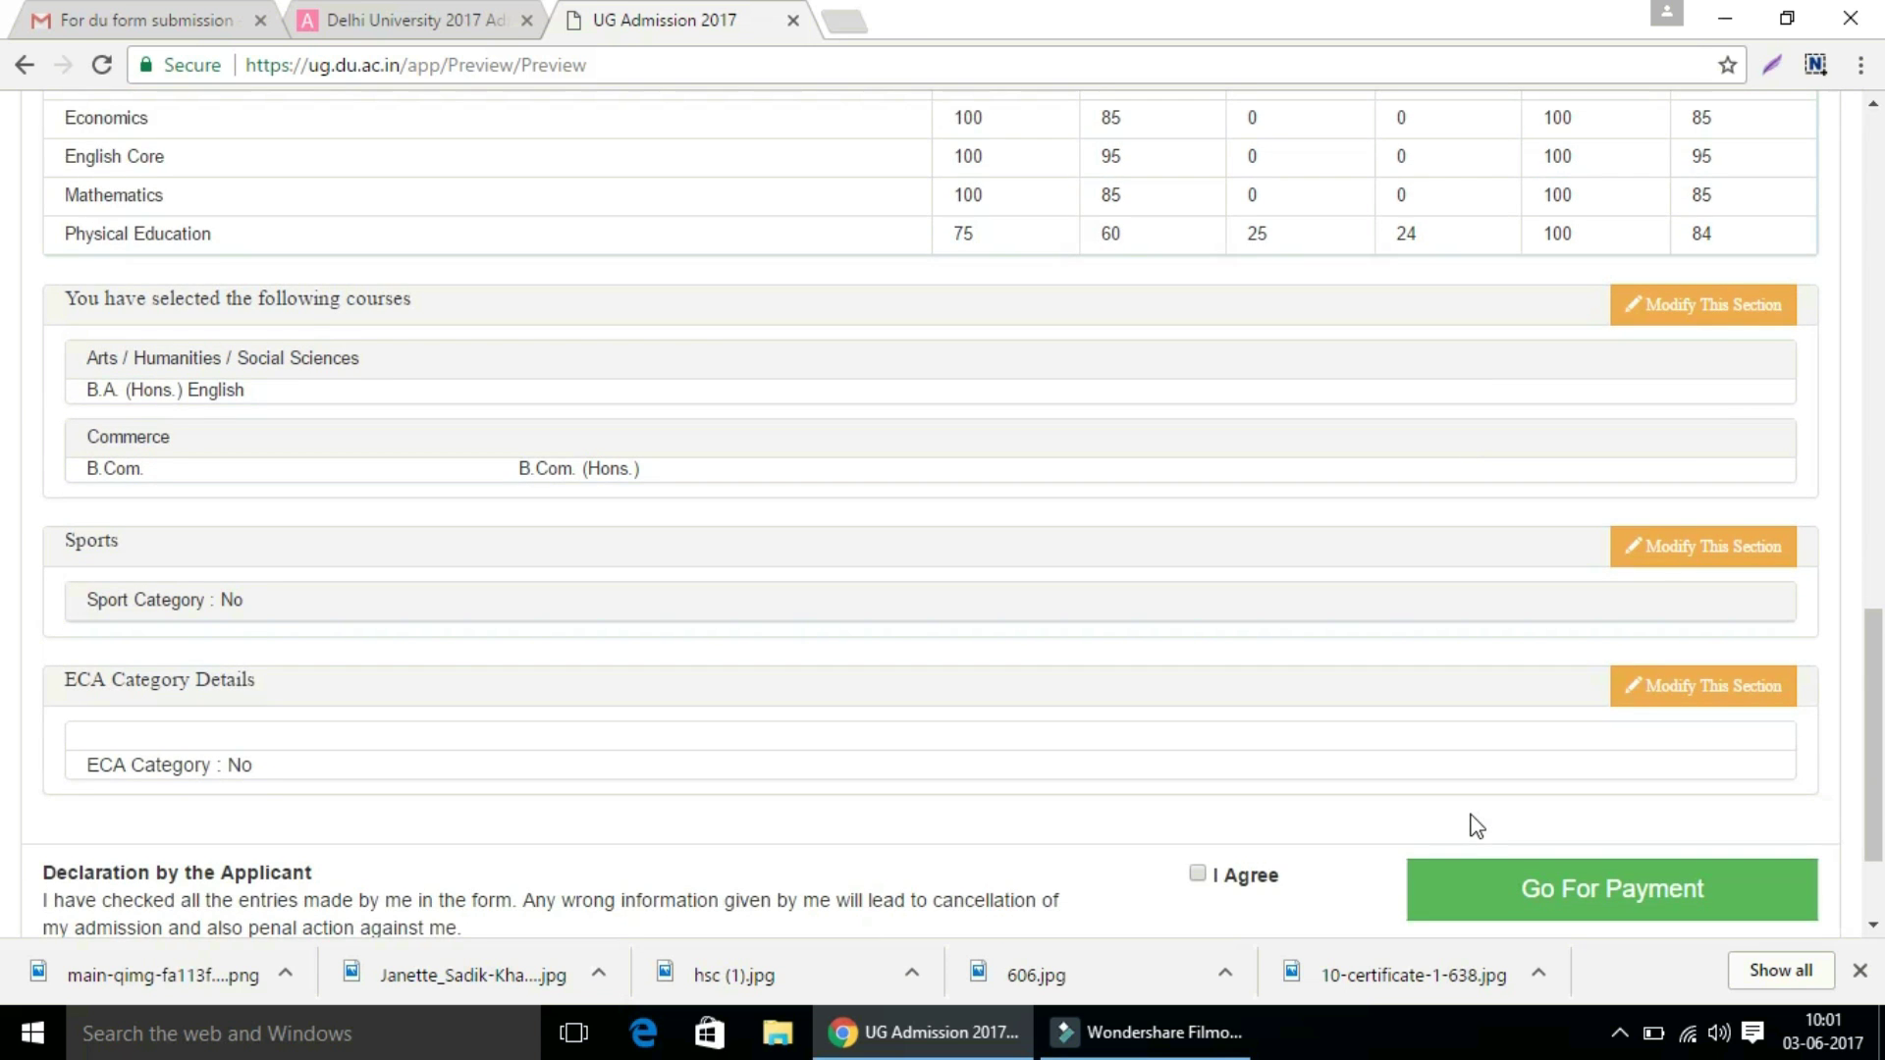
{"action": "scroll", "coordinate": [1474, 825], "scroll_direction": "down", "scroll_amount": 1}
{"action": "scroll", "coordinate": [1474, 827], "scroll_direction": "down", "scroll_amount": 1}
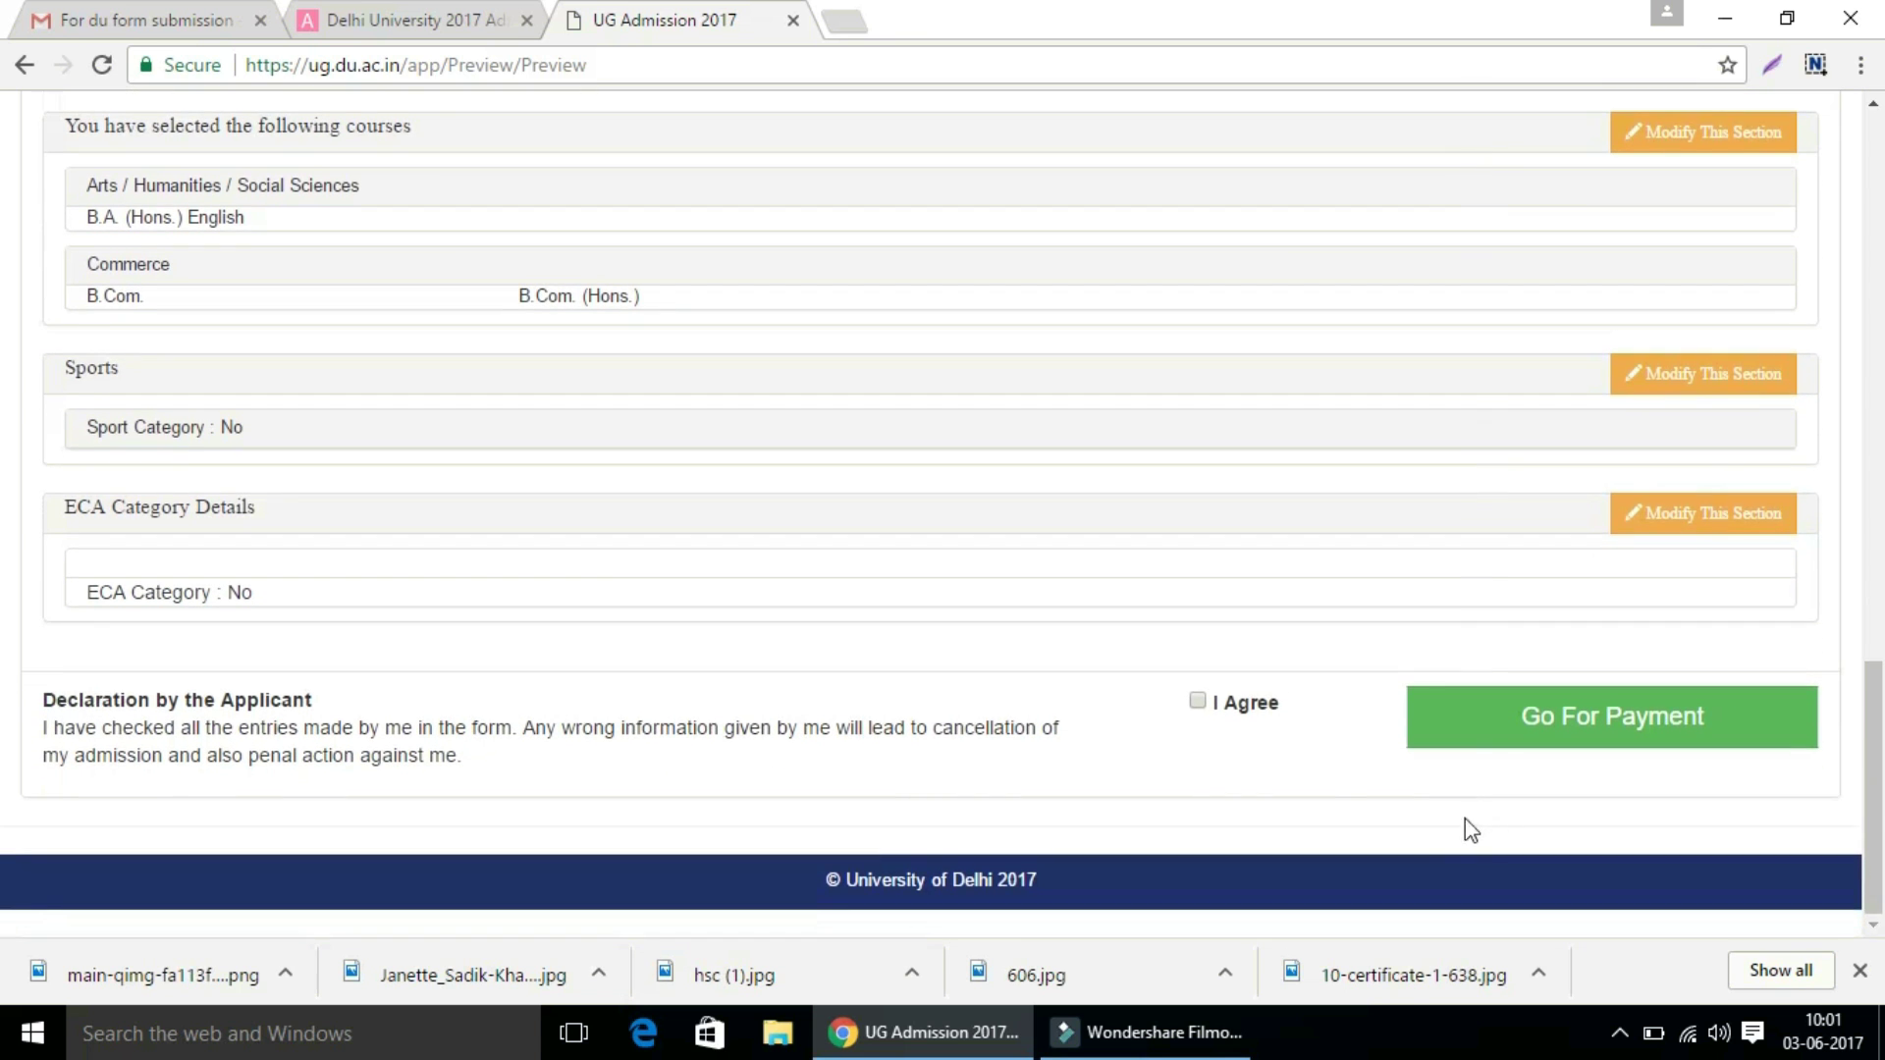
{"action": "left_click", "coordinate": [1200, 703]}
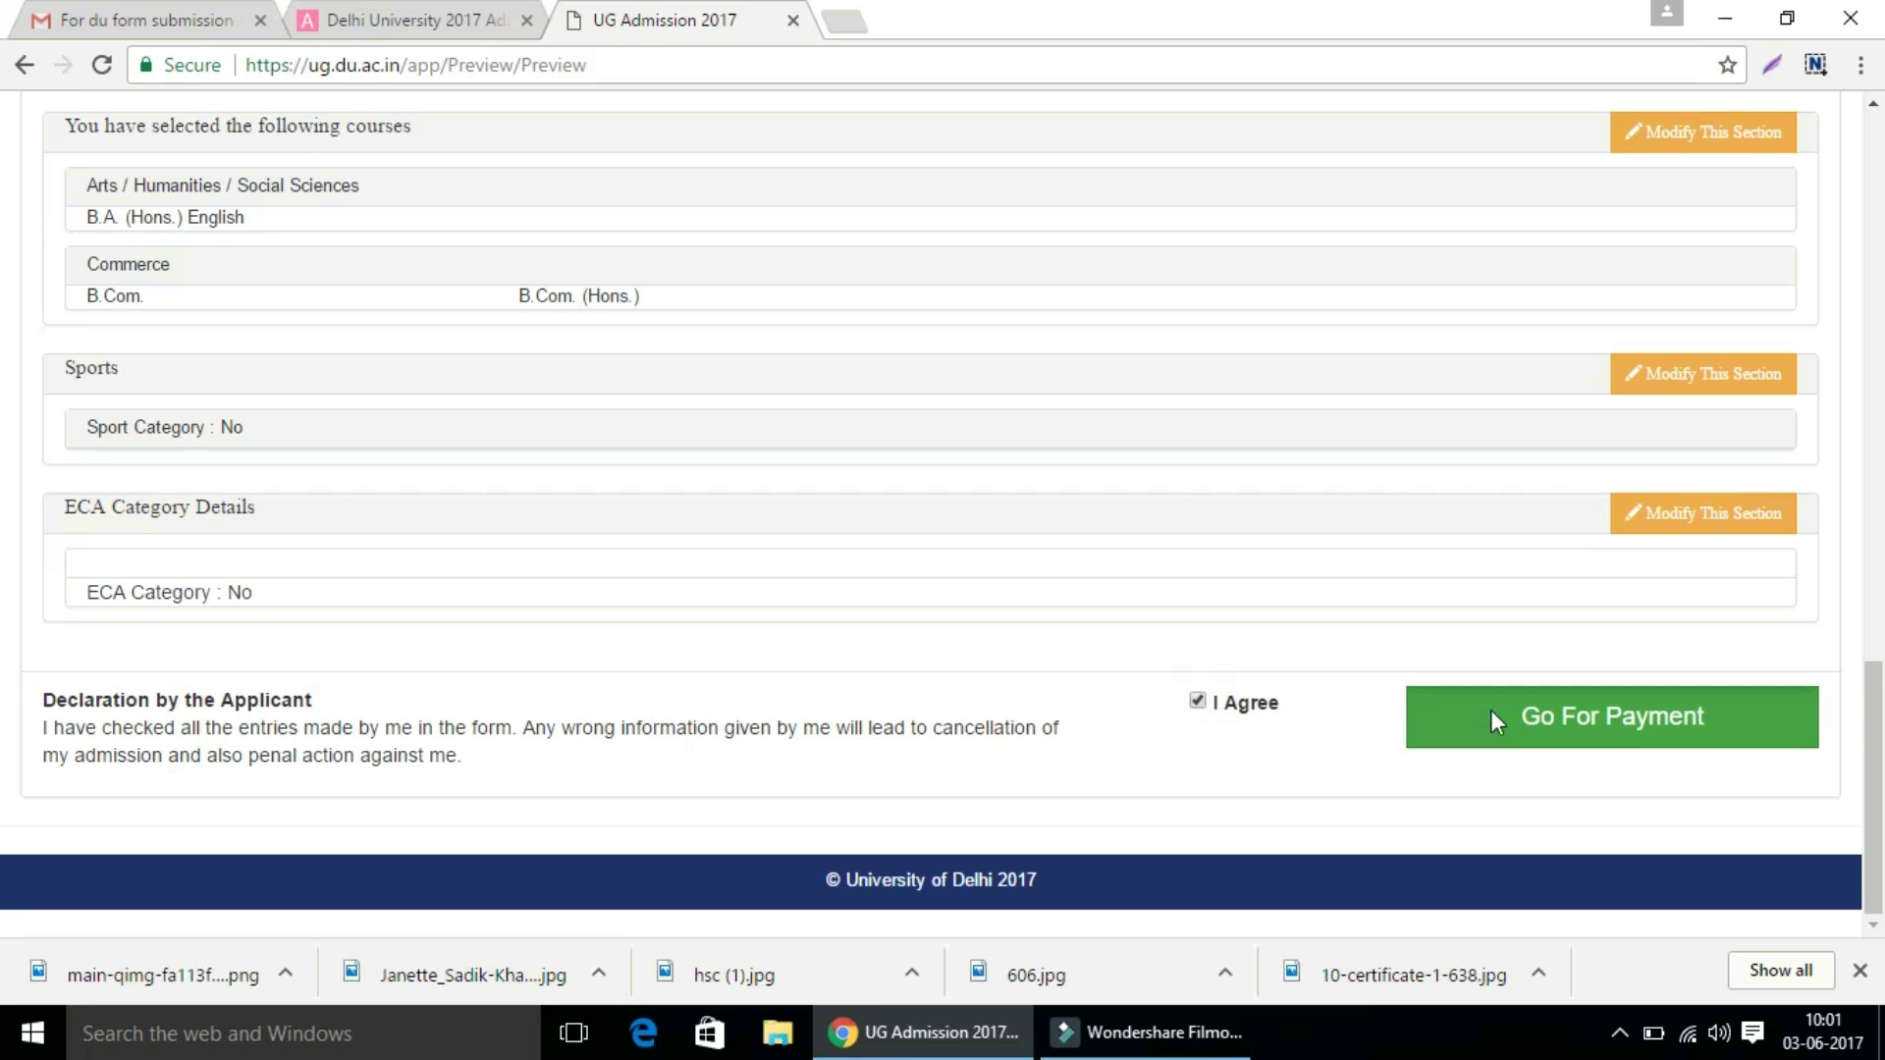
{"action": "left_click", "coordinate": [1490, 711]}
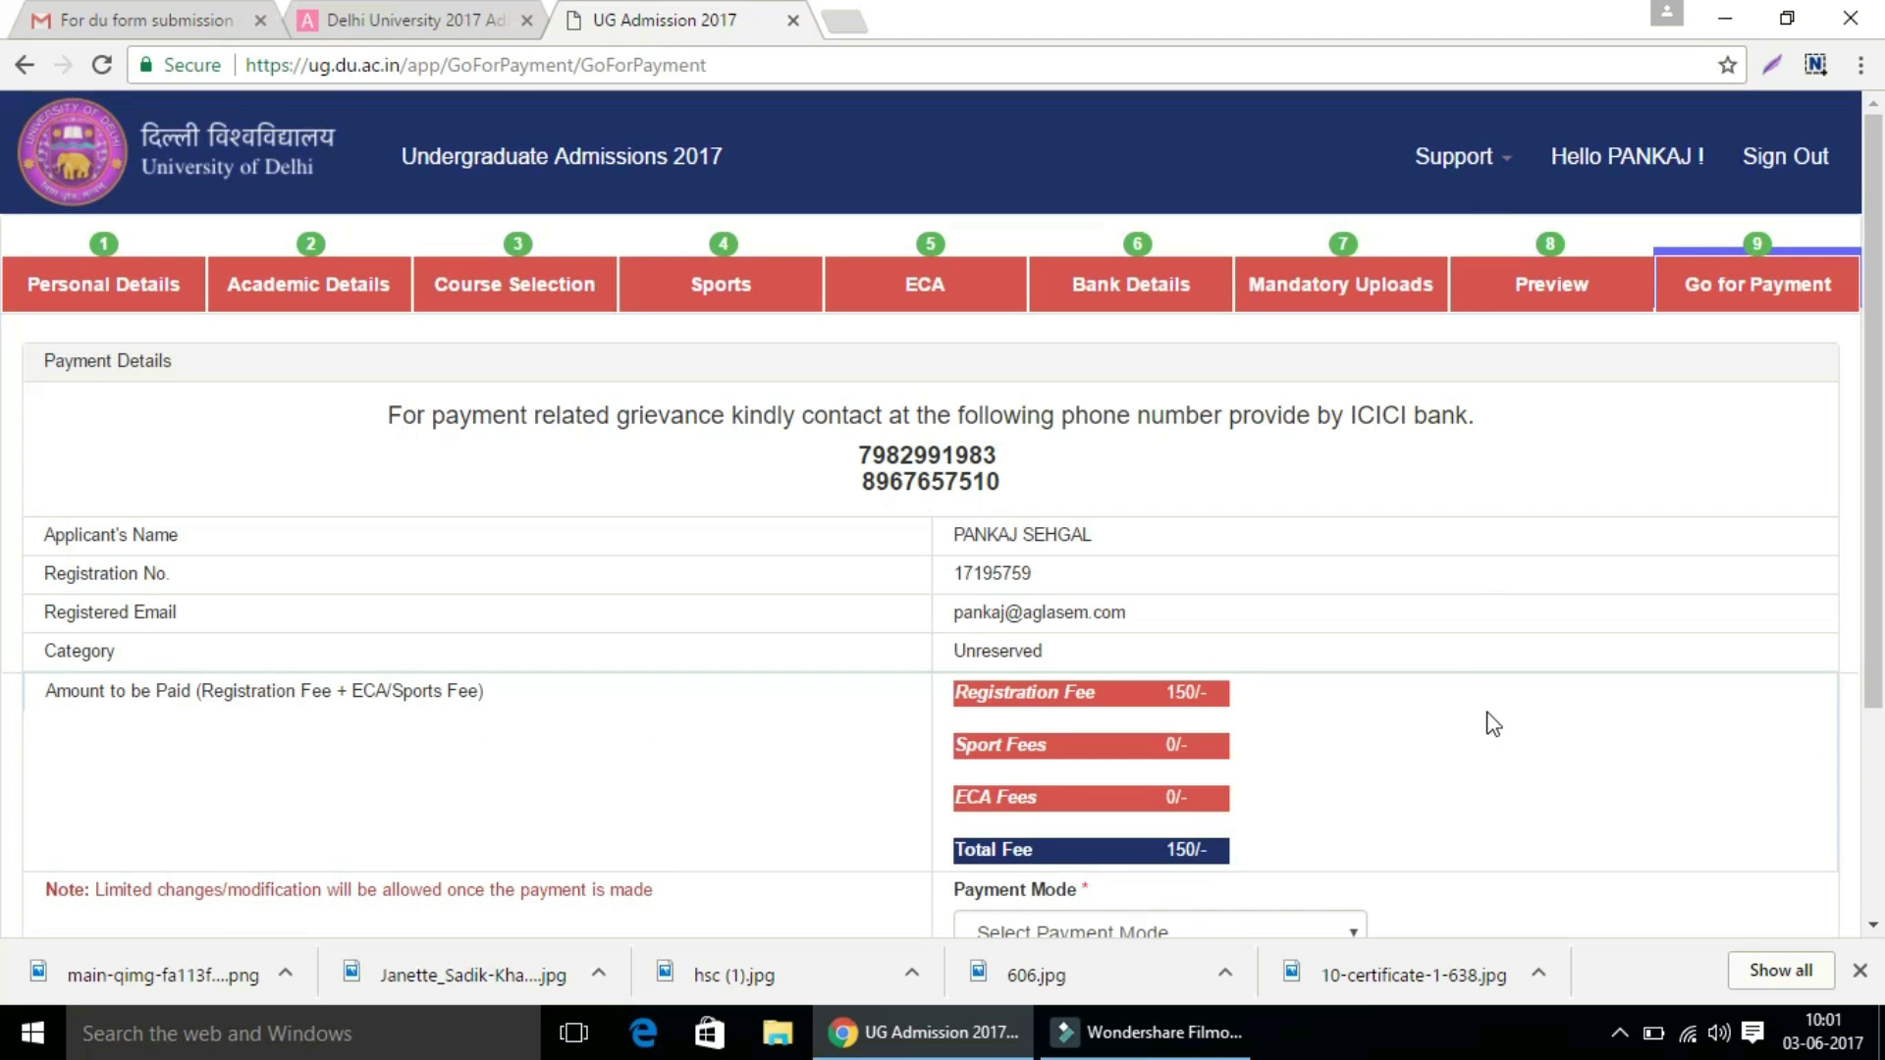
Choose Debit Card from the Payment Mode list for the 150/- total fee.
{"action": "scroll", "coordinate": [1487, 726], "scroll_direction": "down", "scroll_amount": 1}
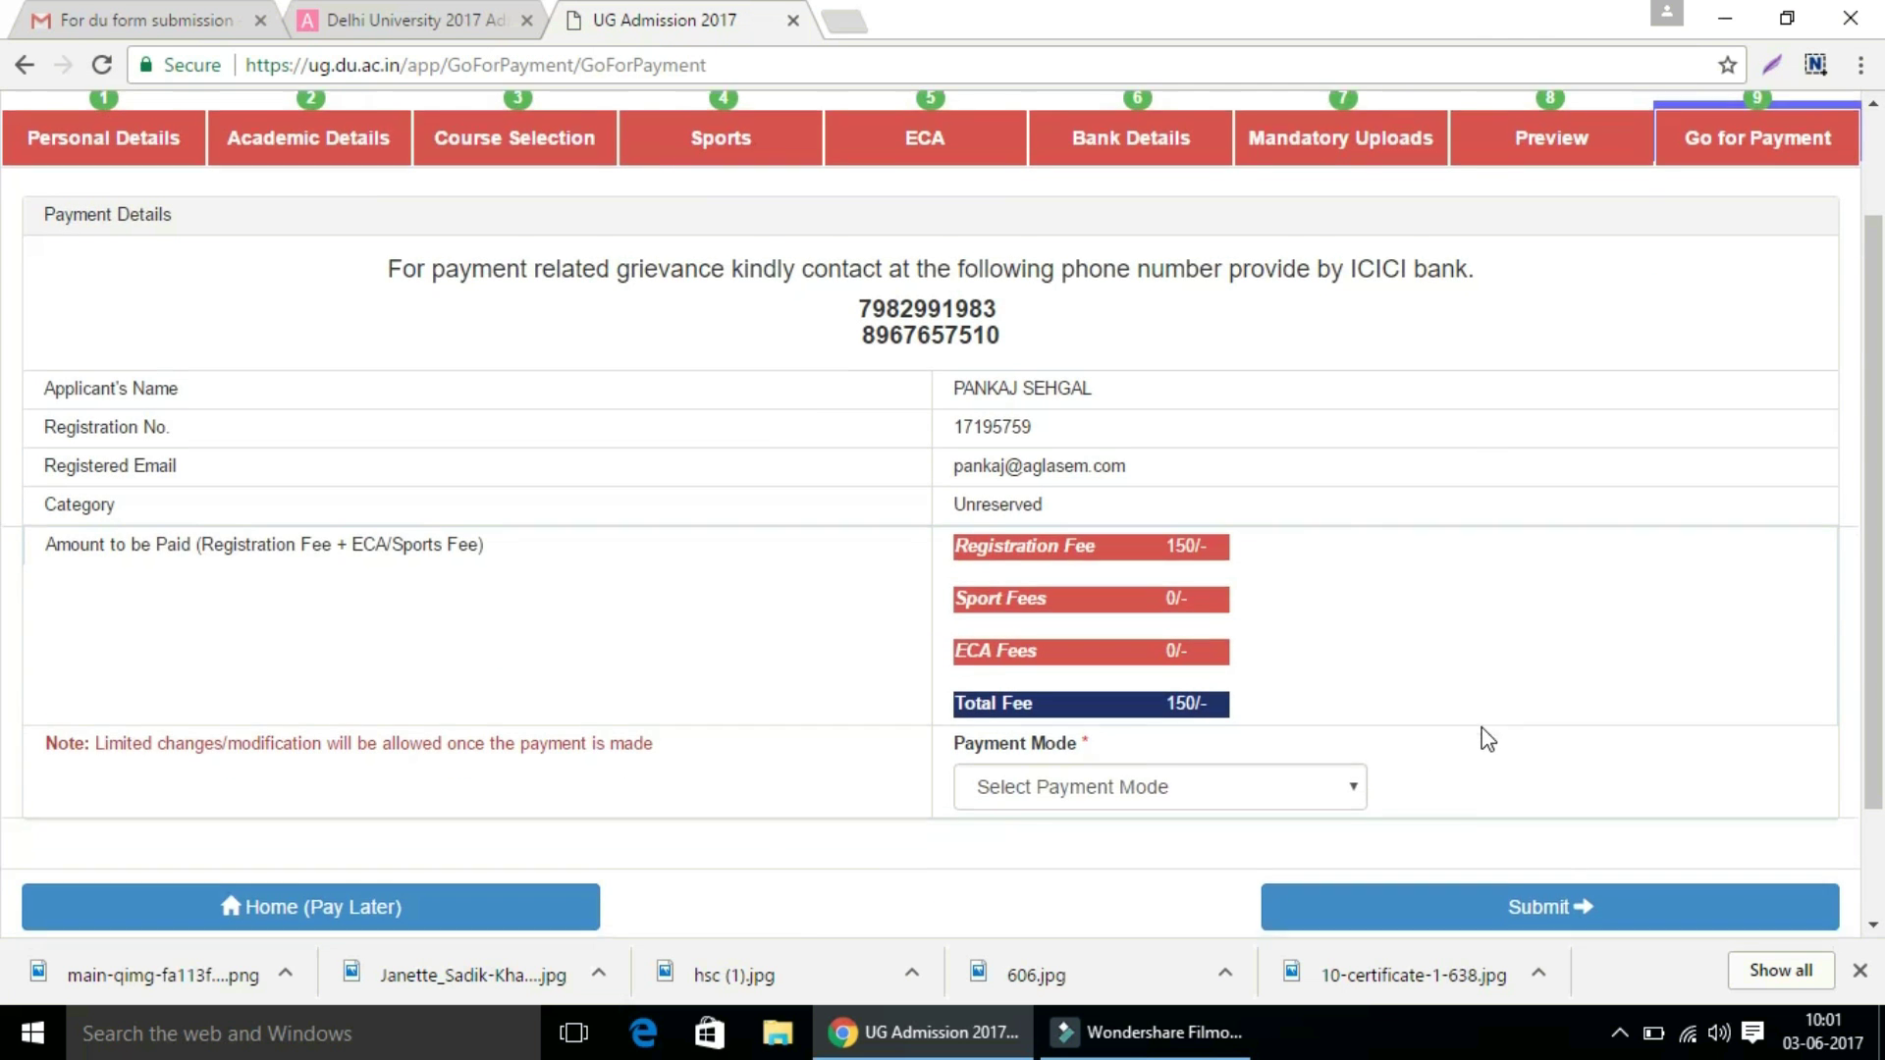
{"action": "scroll", "coordinate": [1488, 736], "scroll_direction": "down", "scroll_amount": 1}
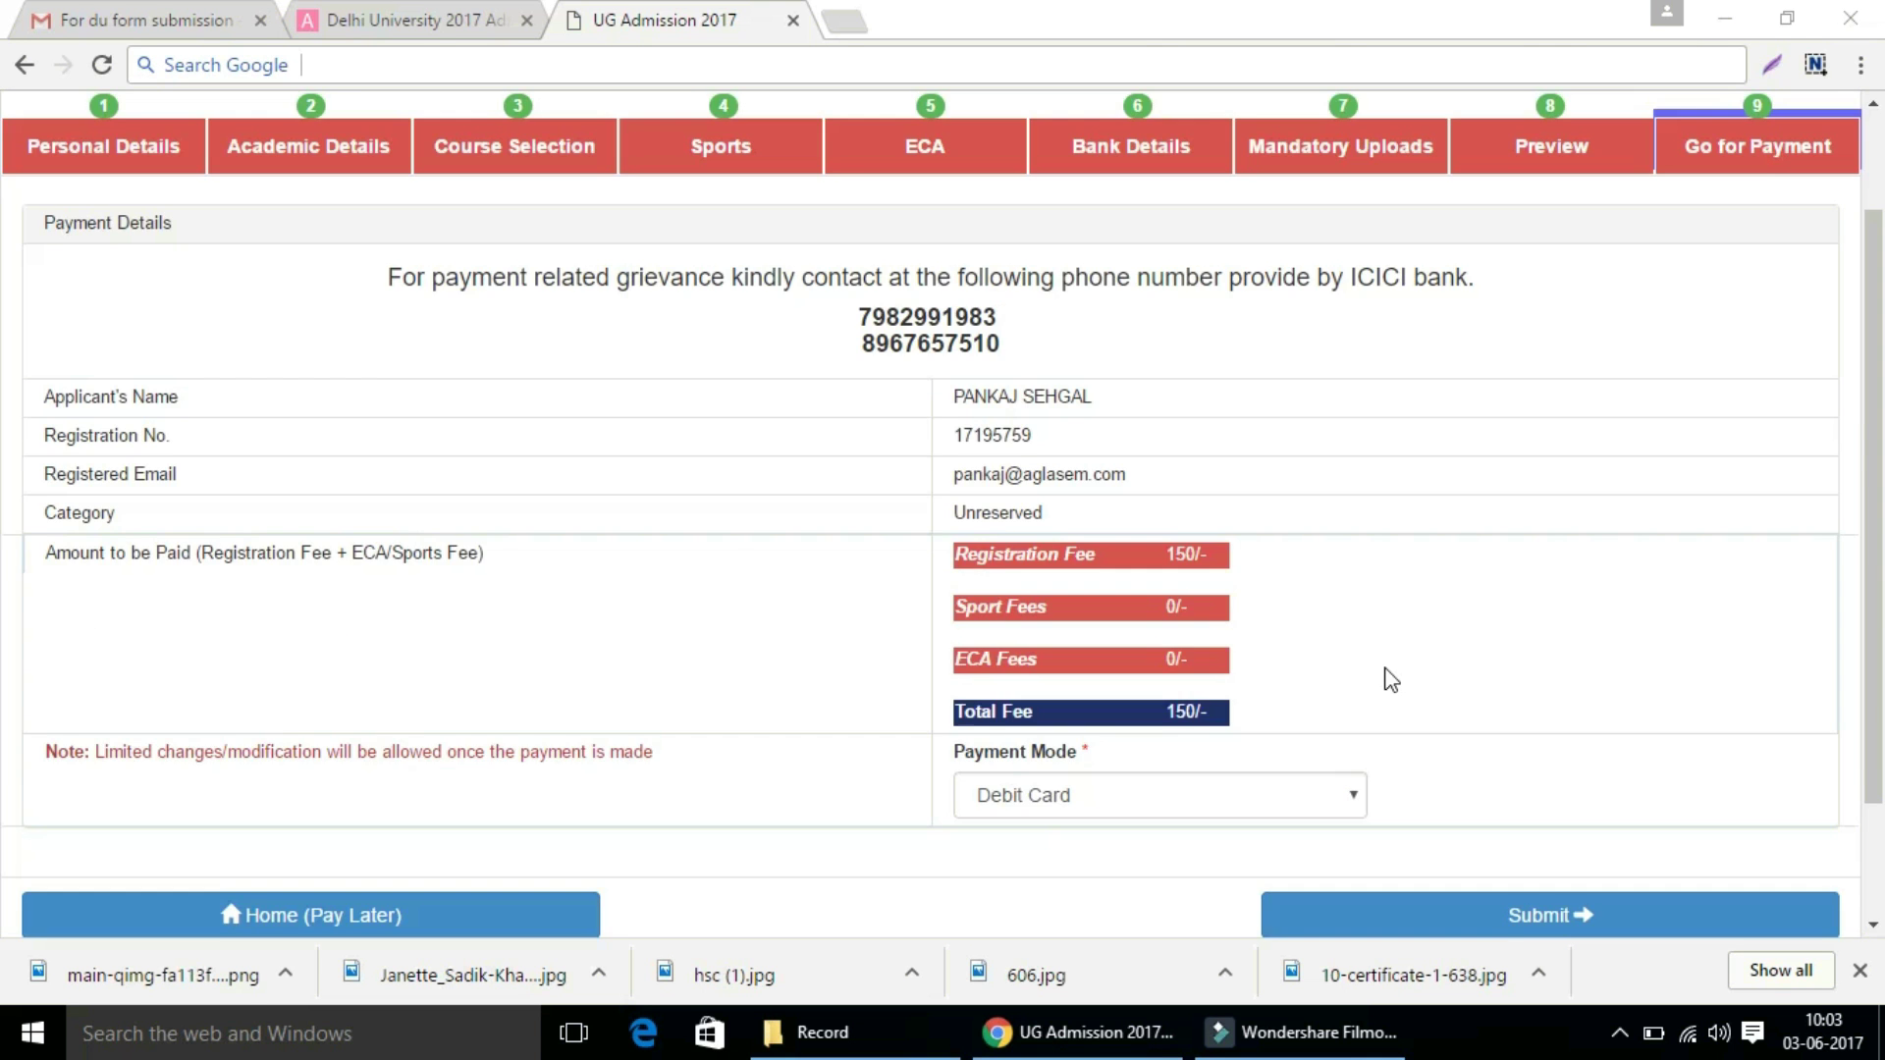
{"action": "scroll", "coordinate": [1388, 675], "scroll_direction": "down", "scroll_amount": 1}
{"action": "left_click", "coordinate": [1360, 673]}
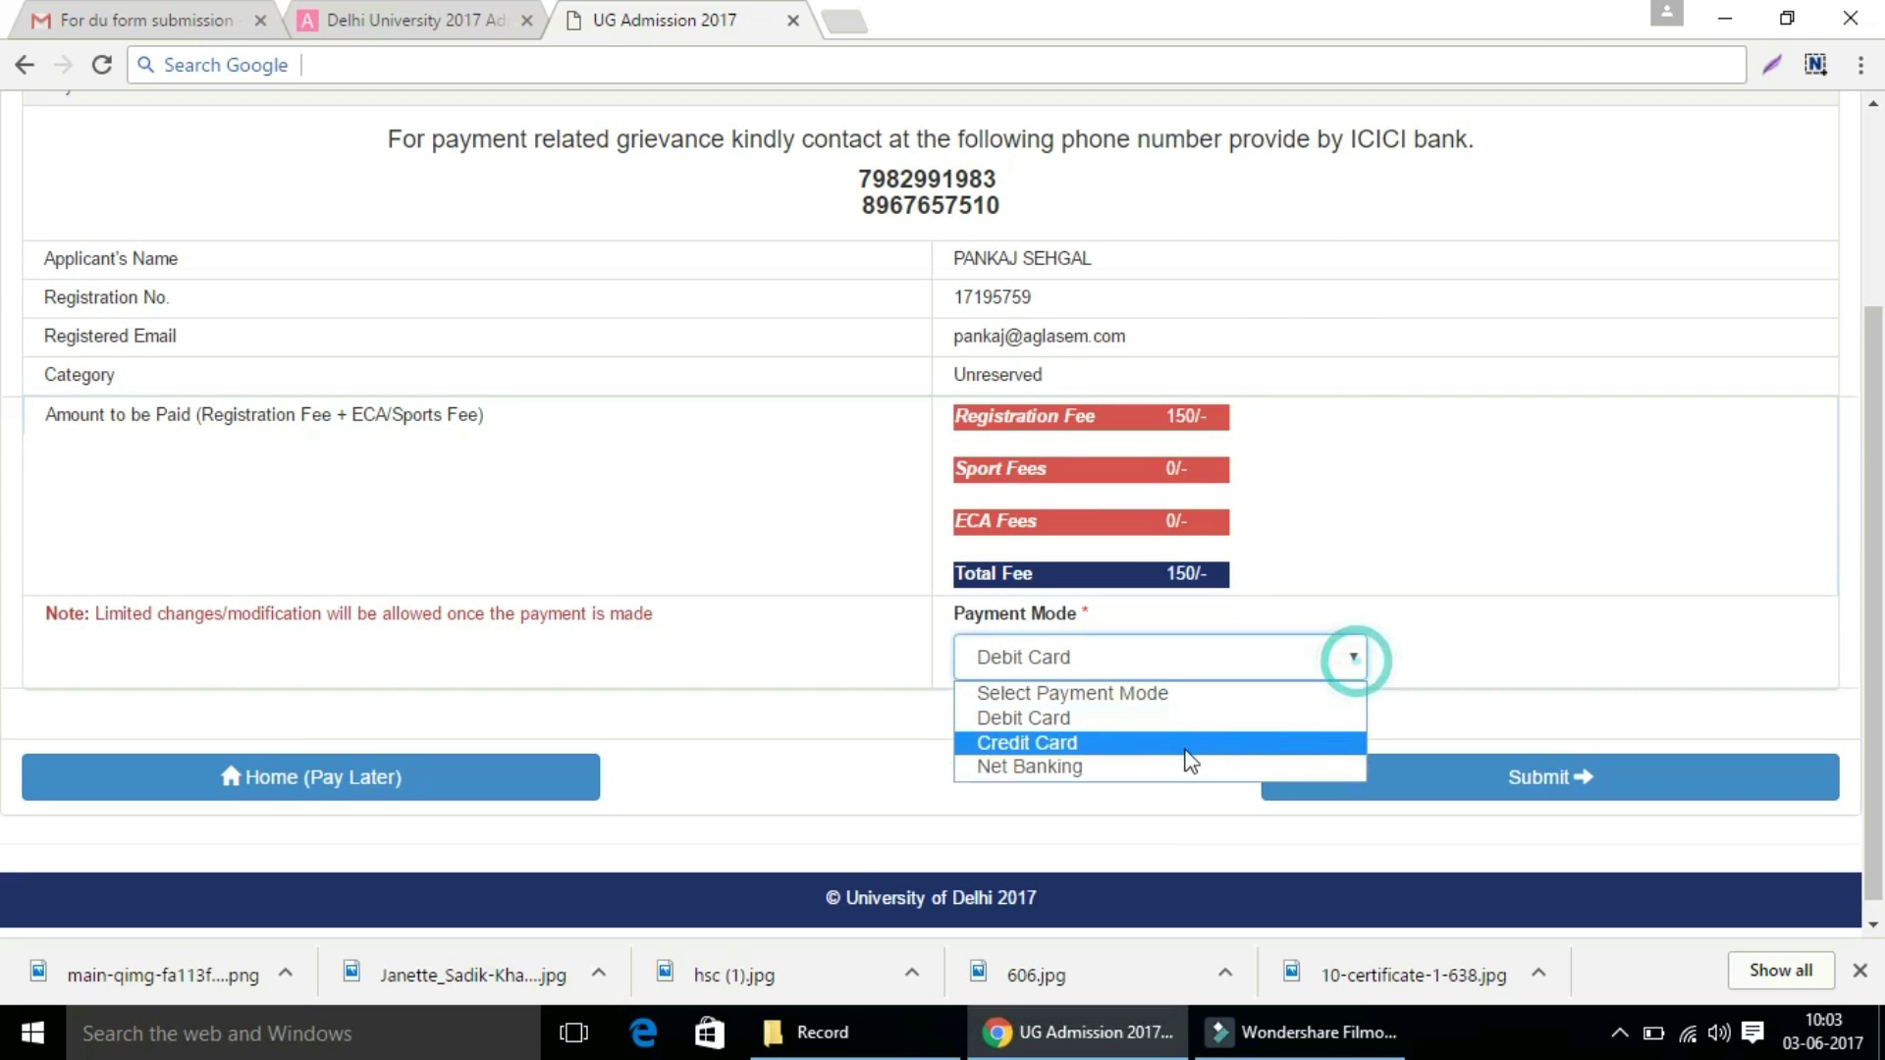
{"action": "left_click", "coordinate": [1379, 721]}
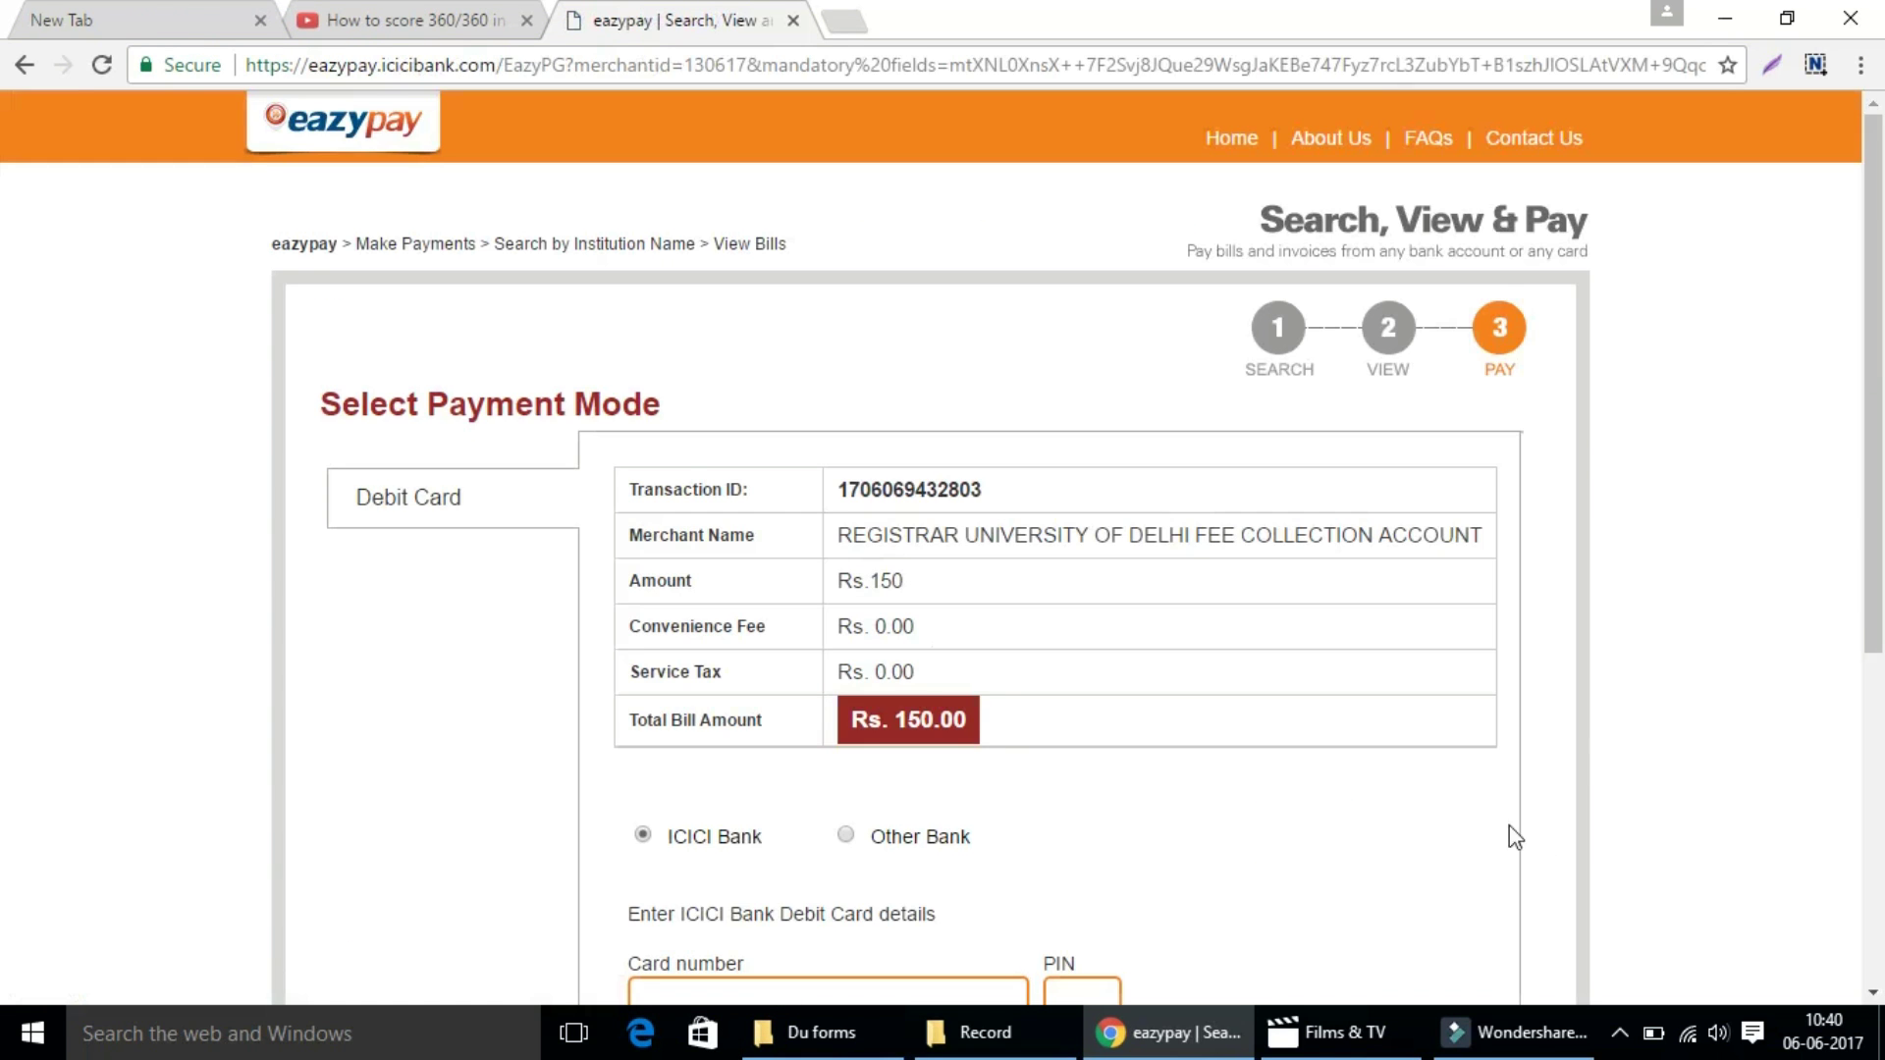
Select Other Bank to pay the Rs. 150.00 bill with another bank's card.
{"action": "scroll", "coordinate": [927, 761], "scroll_direction": "down", "scroll_amount": 3}
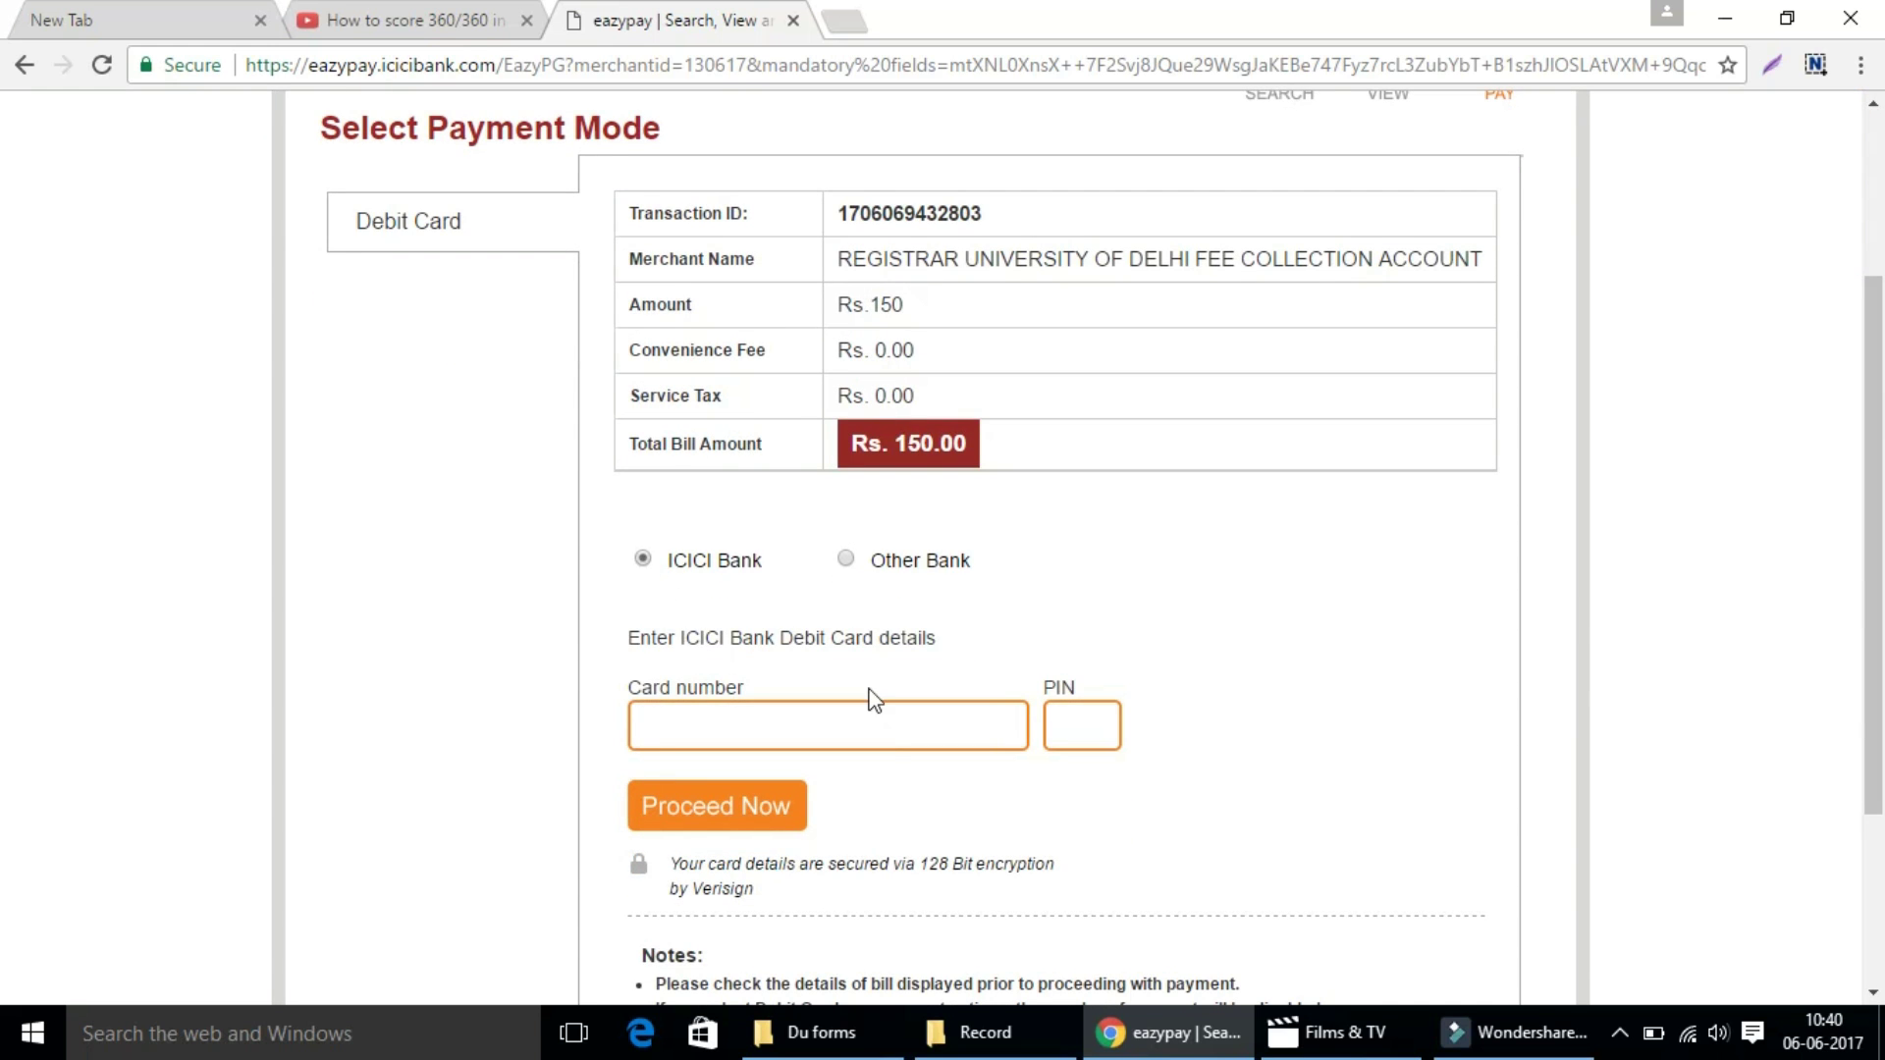
{"action": "left_click", "coordinate": [845, 558]}
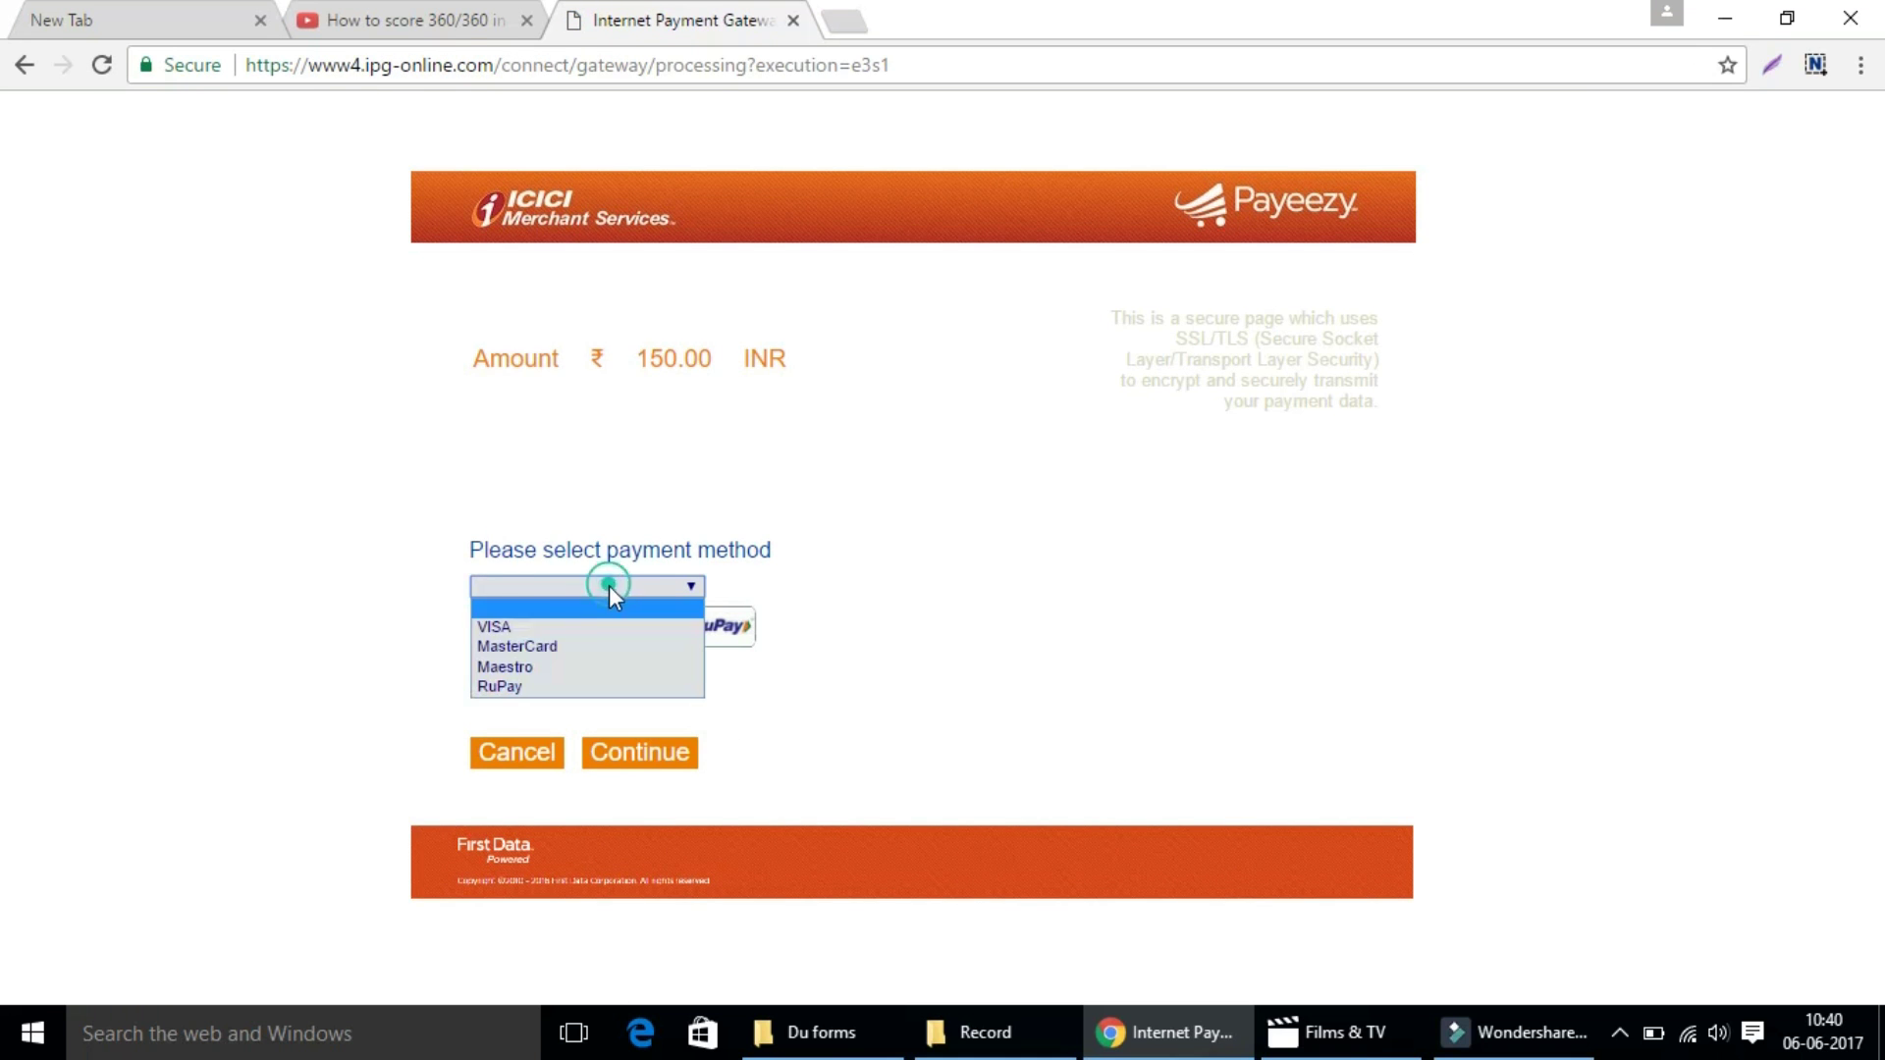
Pick VISA, continue, and try the cardholder name, card number and expiry month fields.
{"action": "left_click", "coordinate": [539, 630]}
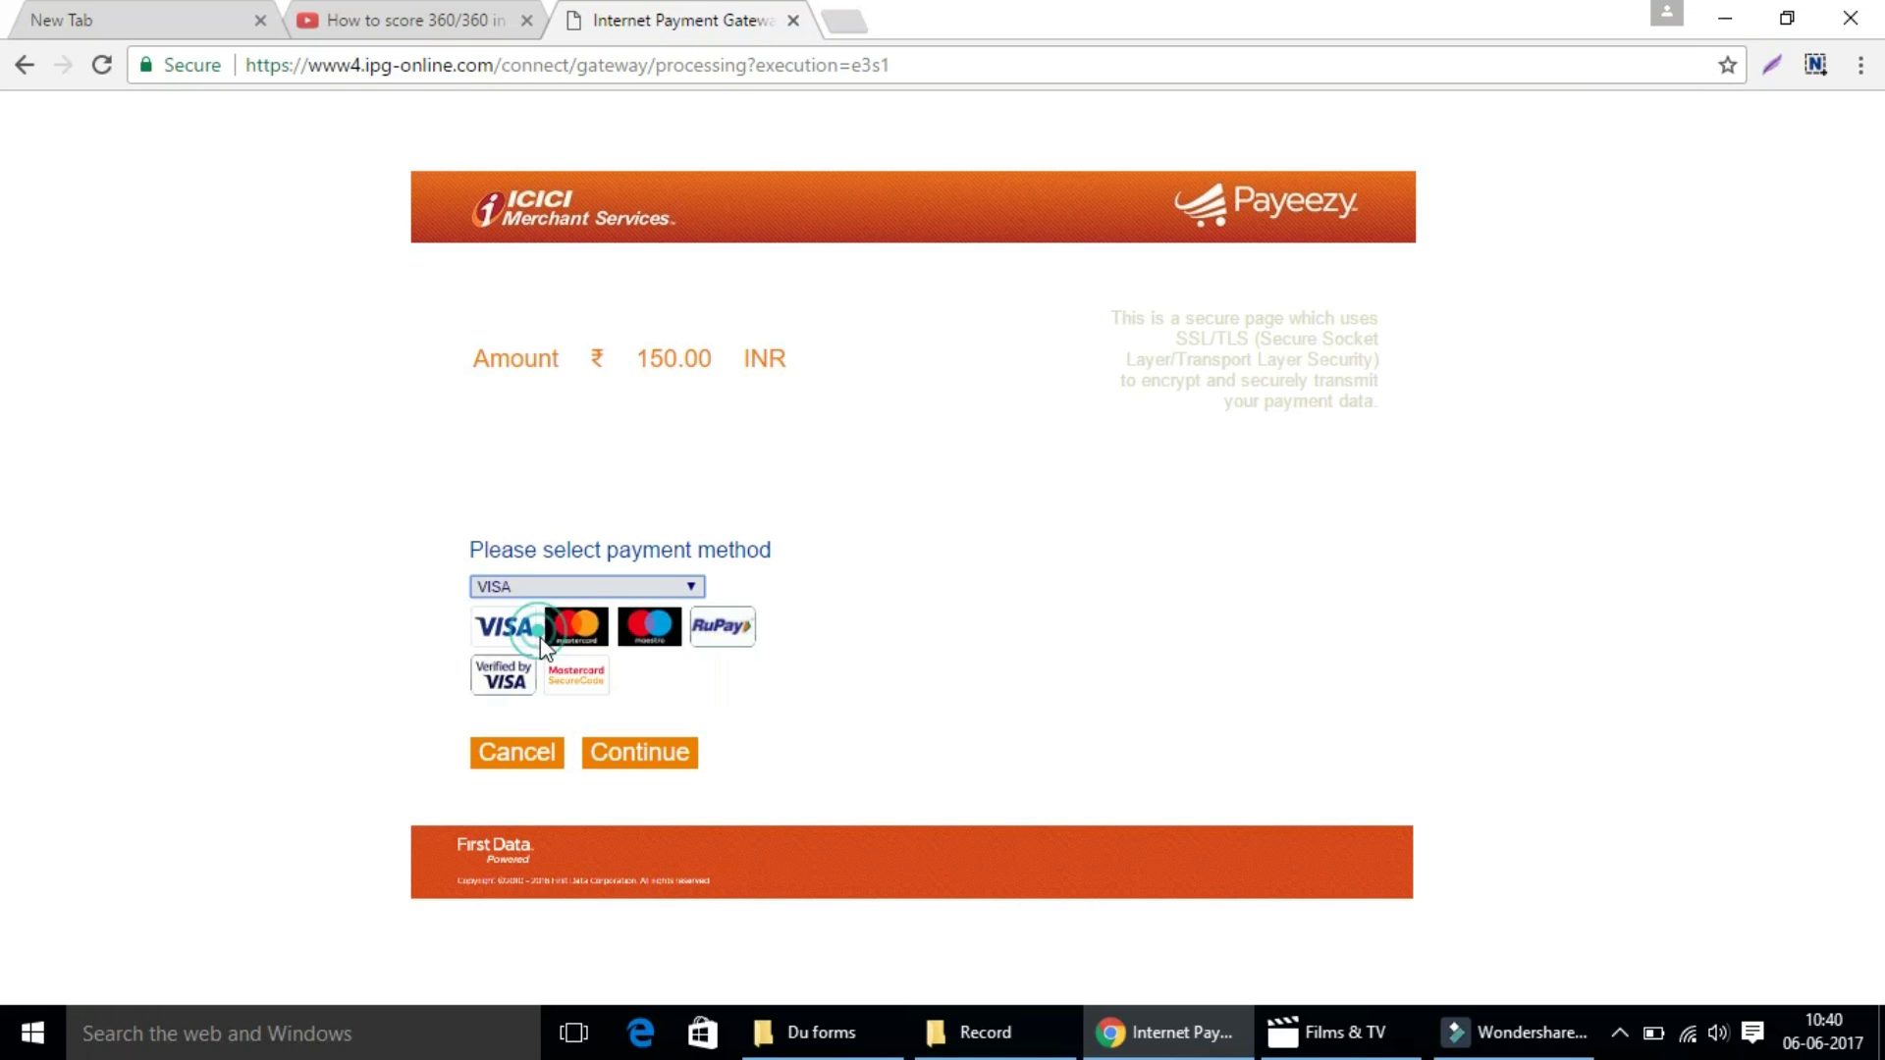
{"action": "left_click", "coordinate": [629, 766]}
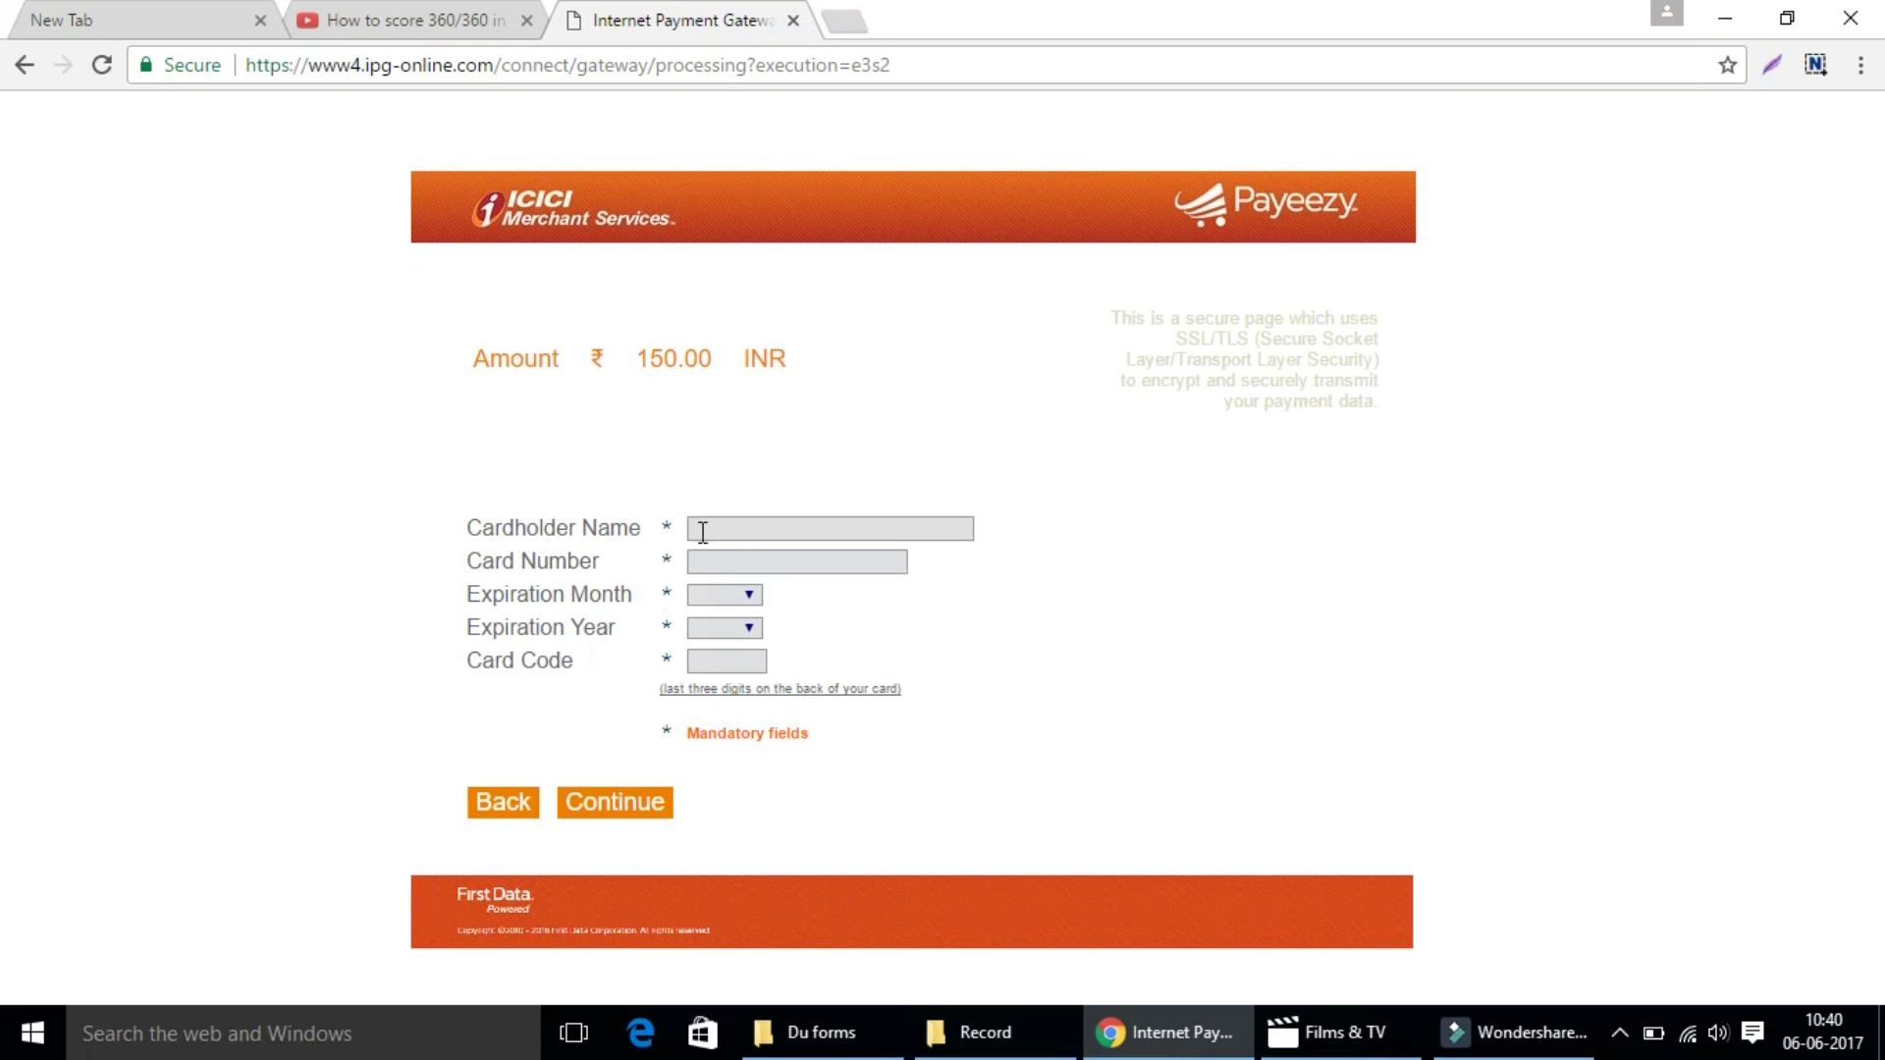
{"action": "left_click", "coordinate": [702, 531]}
{"action": "left_click", "coordinate": [698, 561]}
{"action": "left_click", "coordinate": [710, 595]}
{"action": "left_click", "coordinate": [808, 841]}
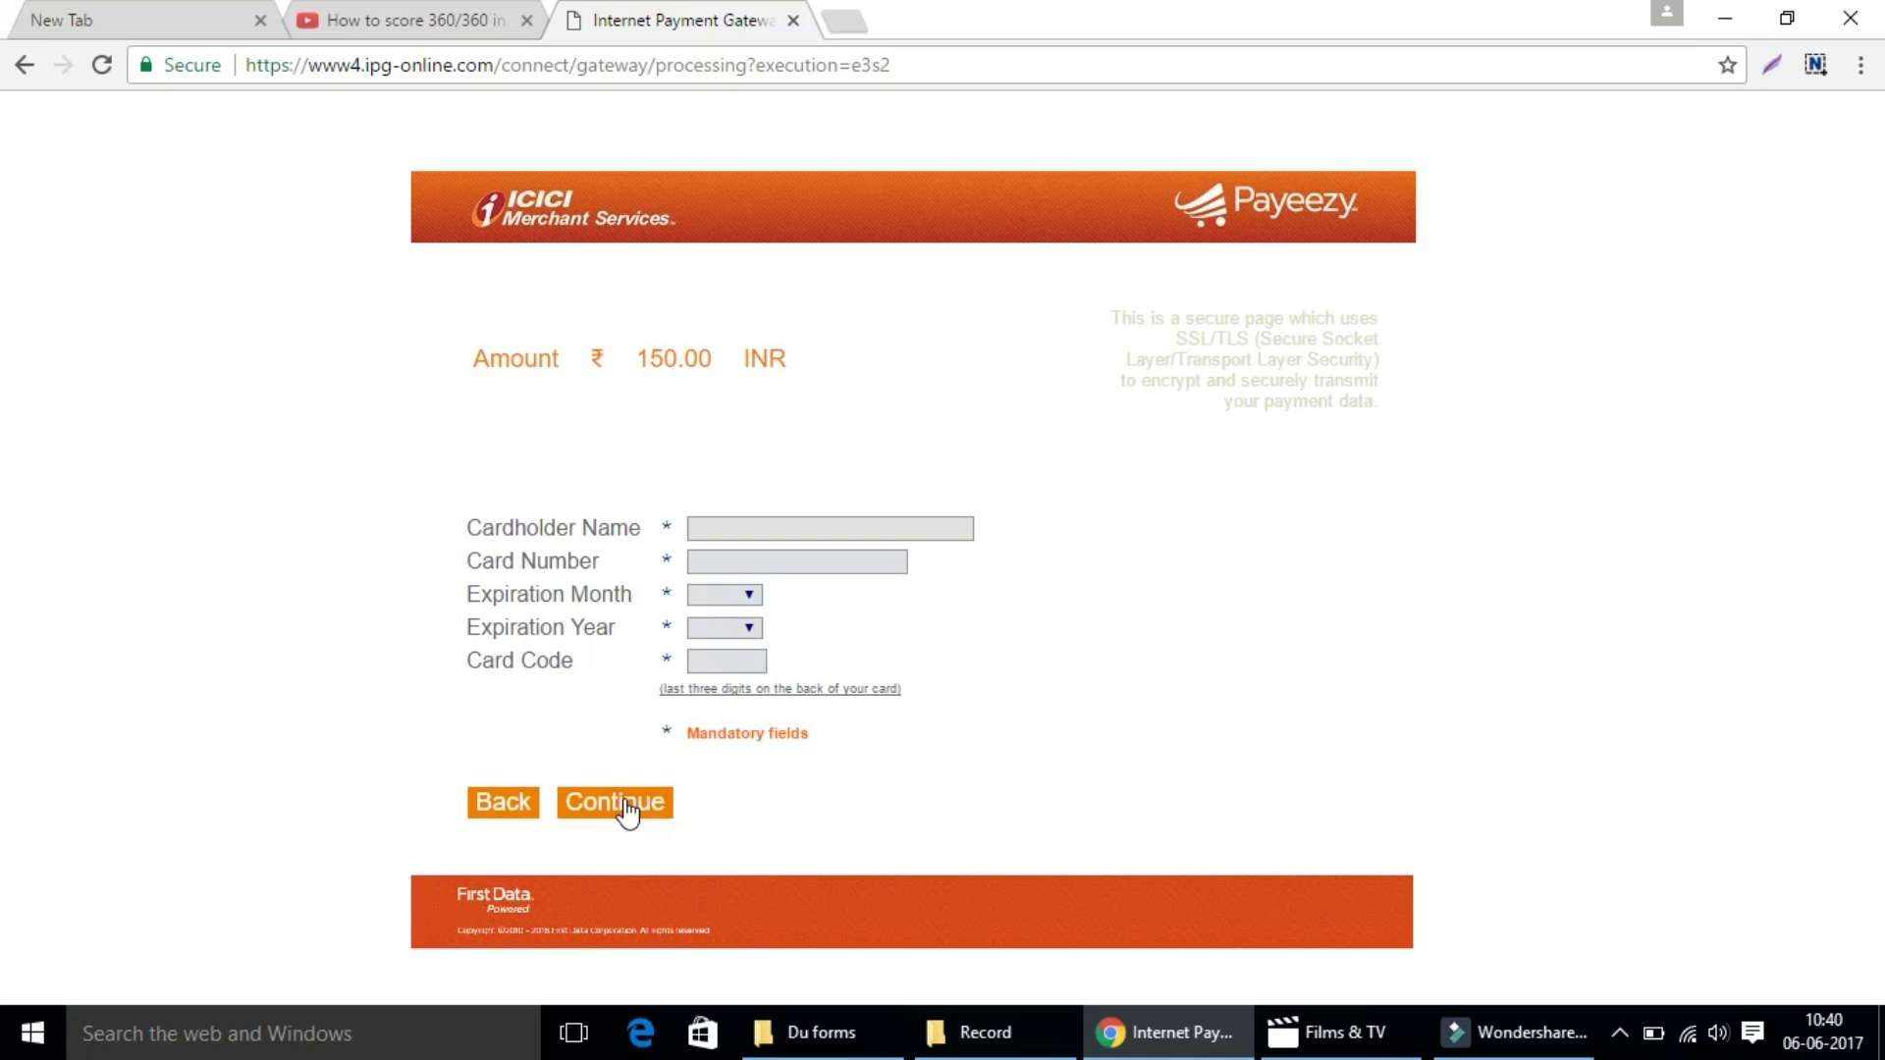